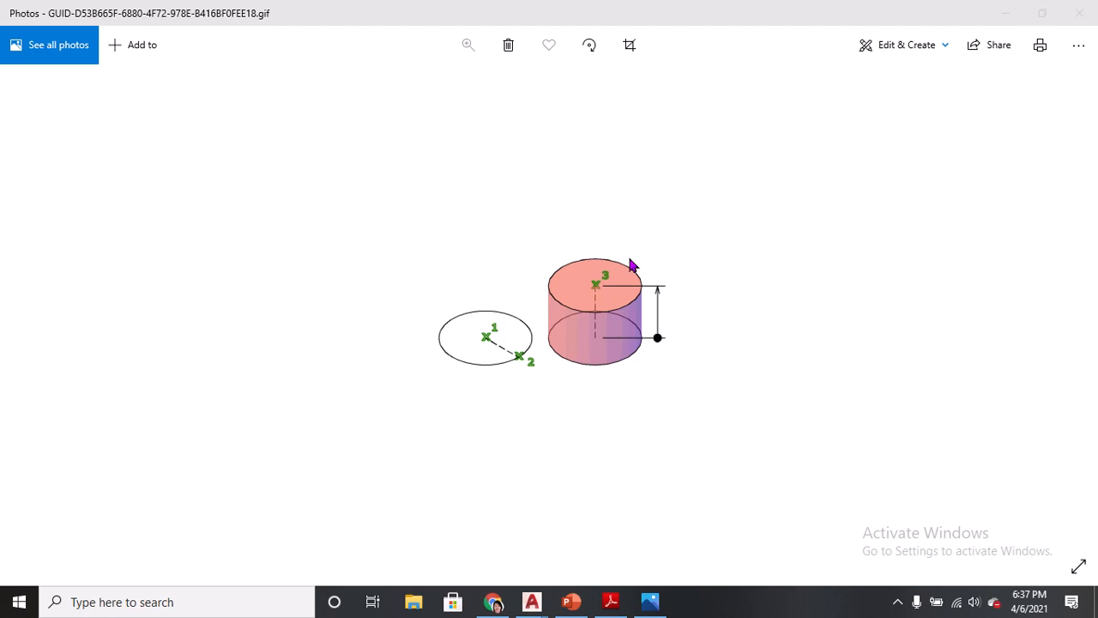
Switch to EXERCISE 02.pdf in Adobe Reader and examine the dimensions in the bar counter's plan and elevation.
left_click(612, 603)
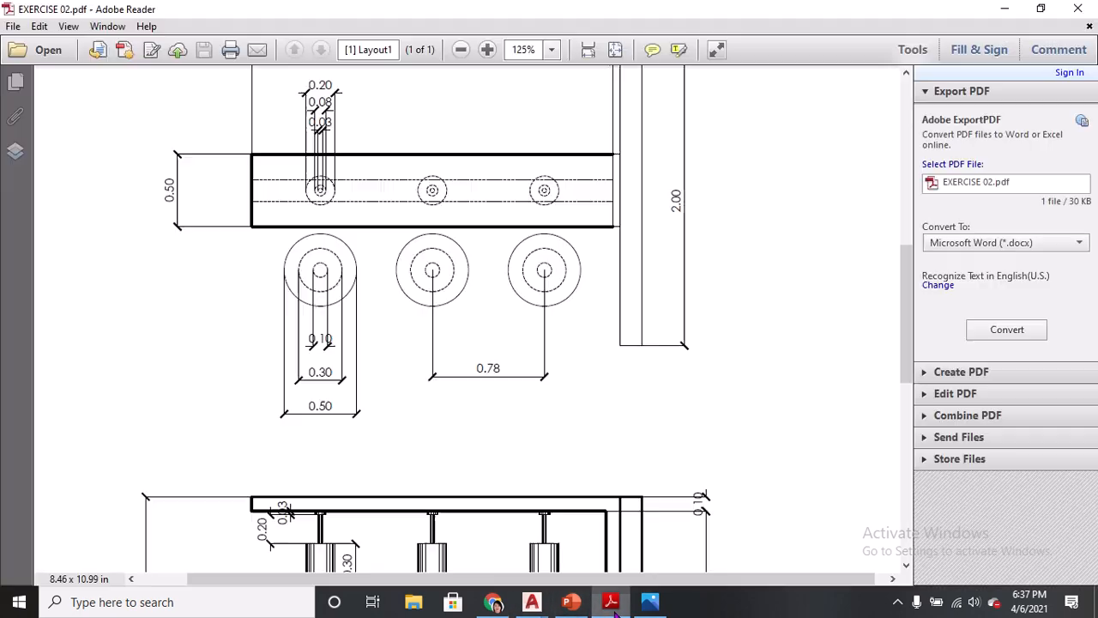
scroll(602, 345, "up", 1)
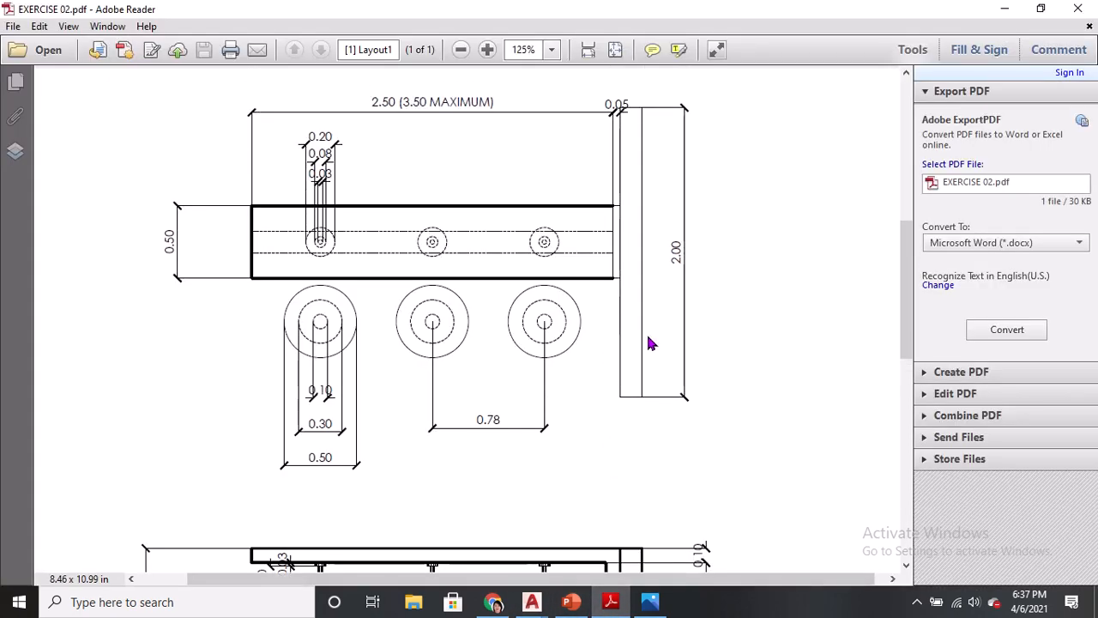
scroll(652, 341, "up", 1)
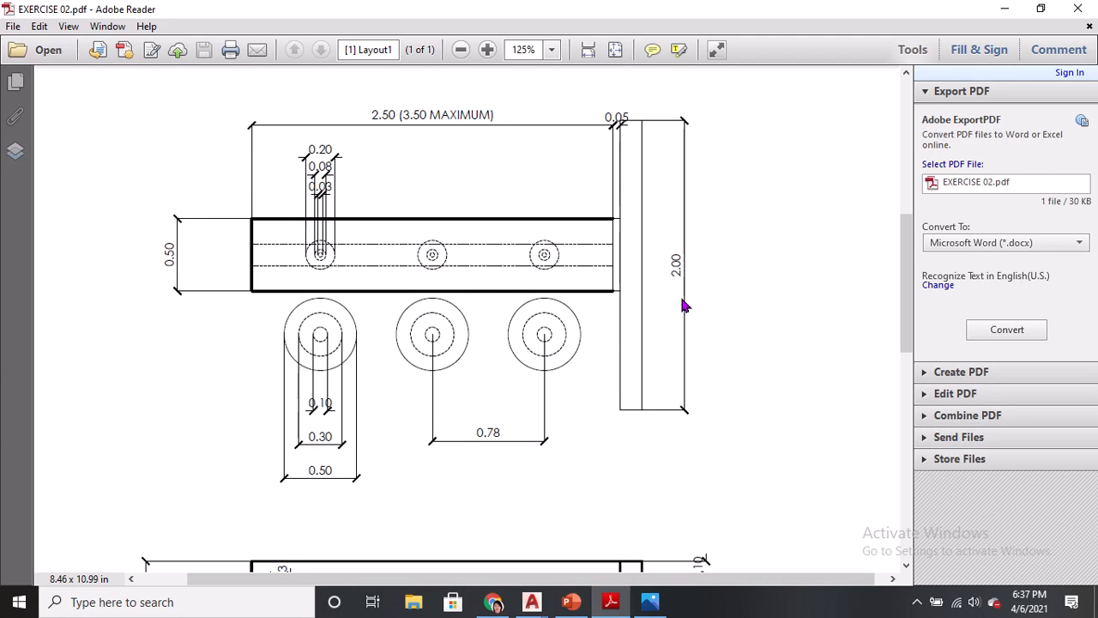
scroll(408, 110, "up", 1)
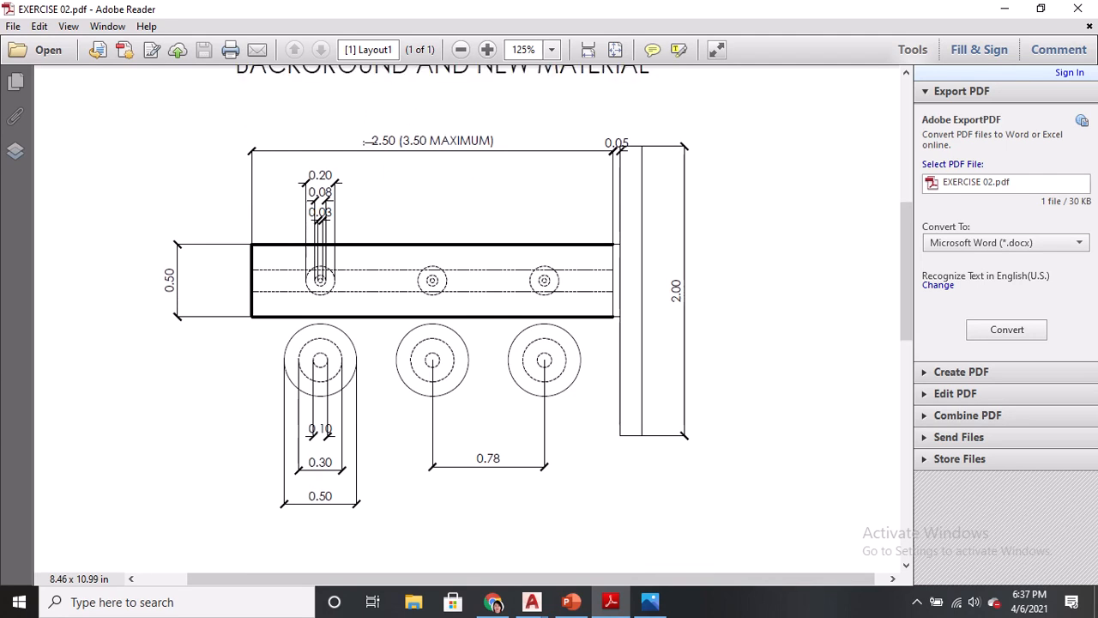
double_click(381, 141)
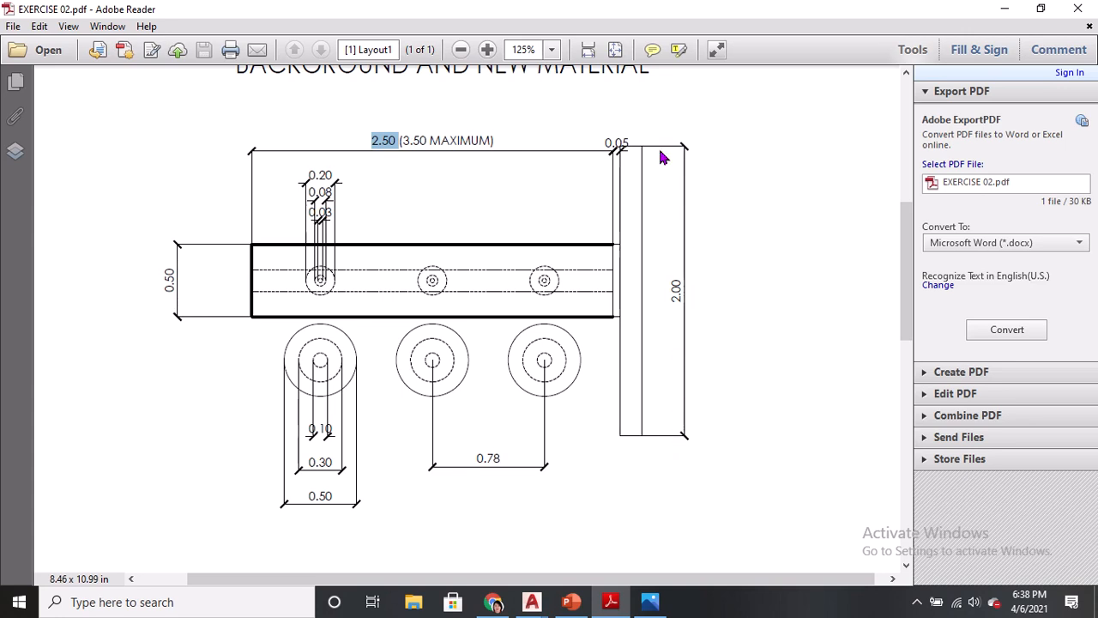
left_click_drag(690, 302, 678, 340)
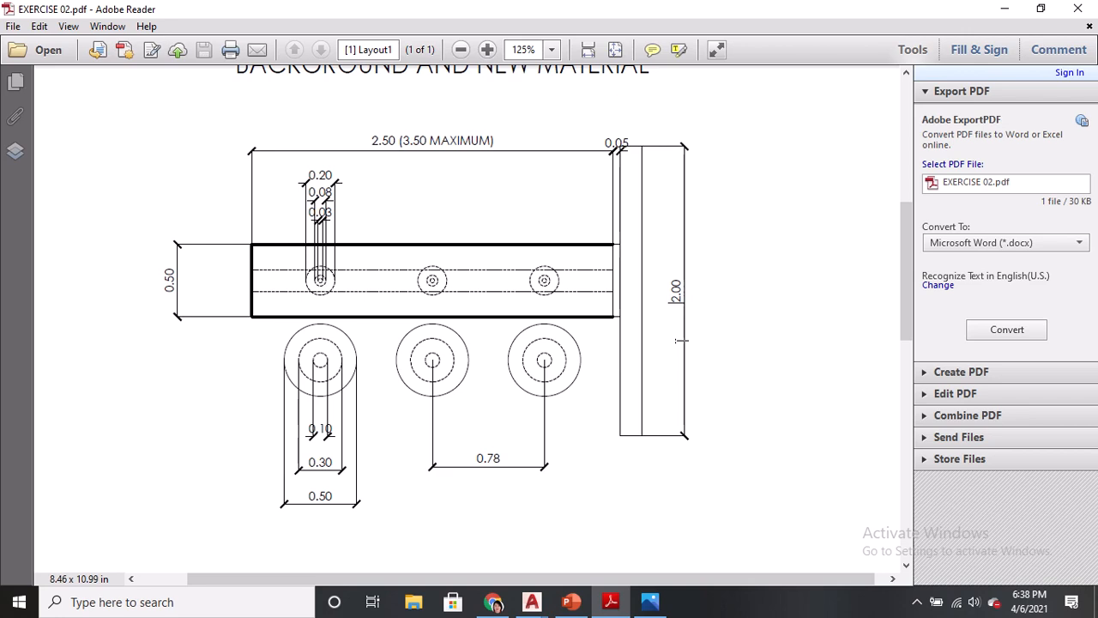
scroll(682, 320, "down", 8)
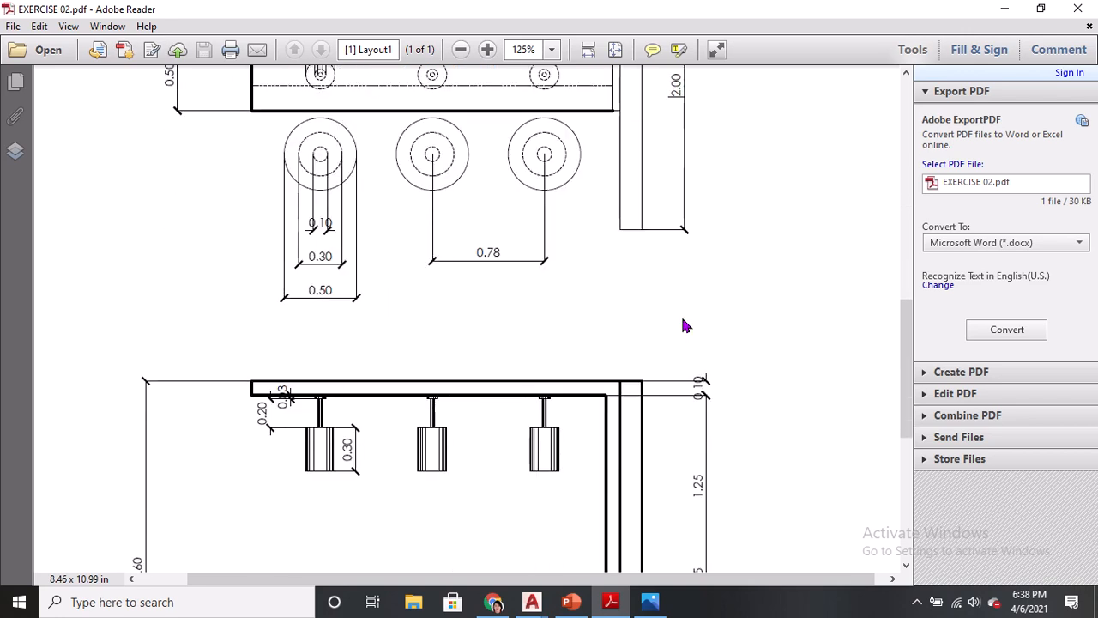
scroll(684, 325, "down", 3)
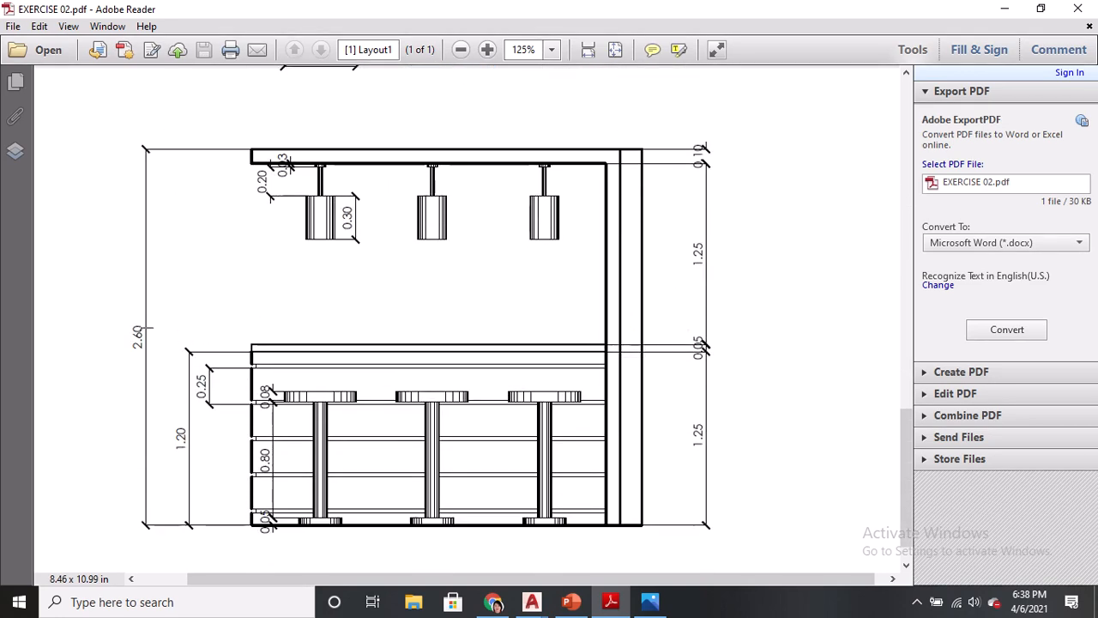
left_click_drag(137, 360, 142, 320)
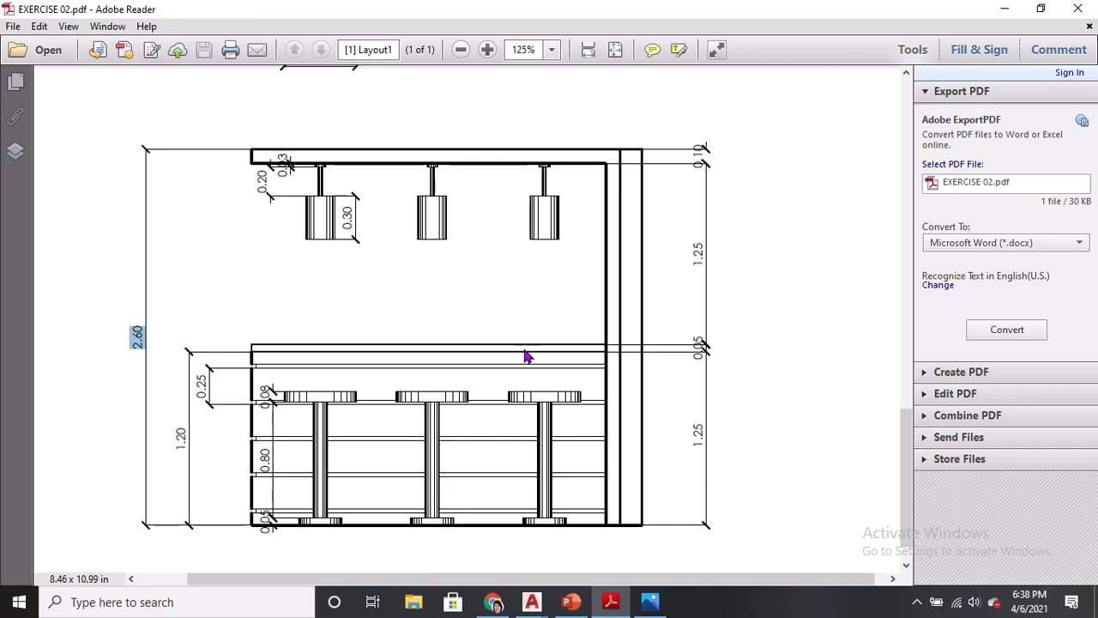
Switch to AutoCAD and bring up the bar counter plan in the SURNAME_ARCADD322_EXECISES drawing.
left_click(533, 604)
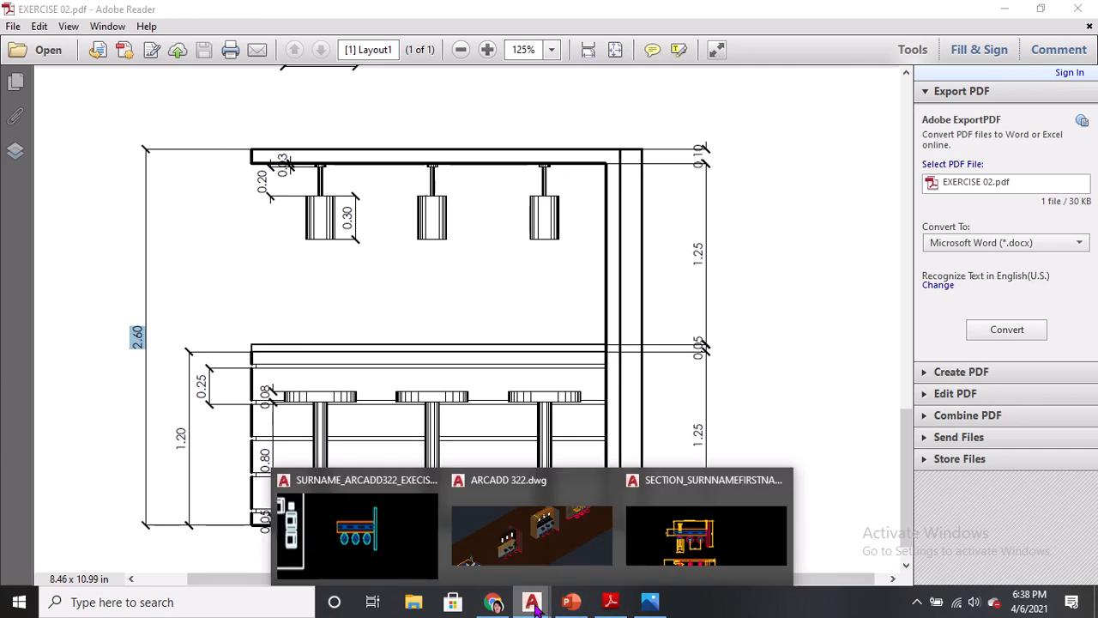
left_click(676, 543)
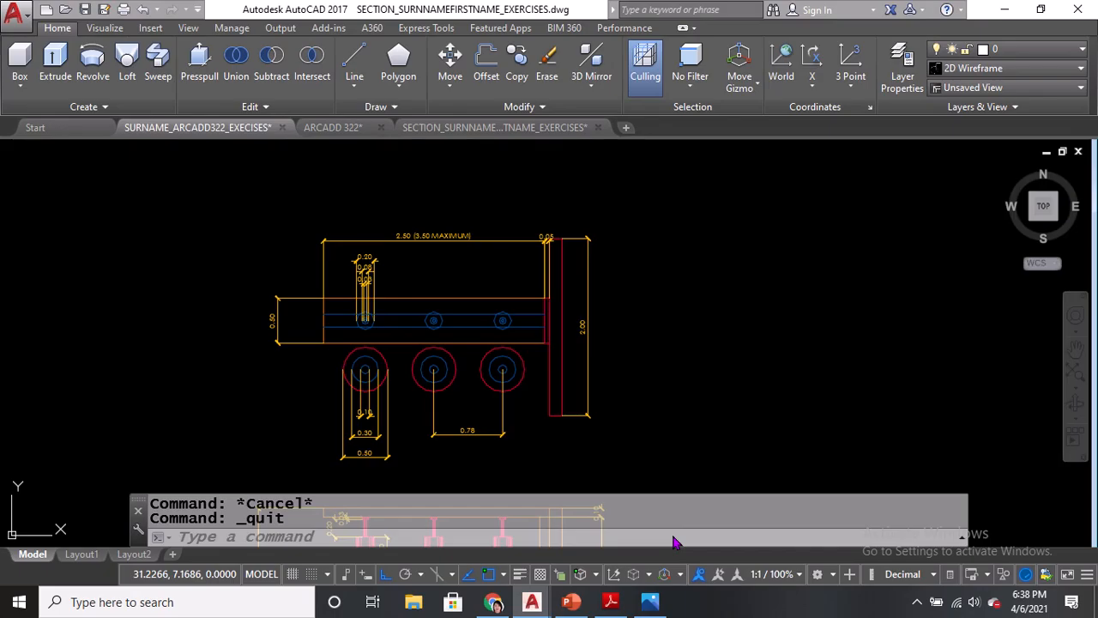
left_click(198, 127)
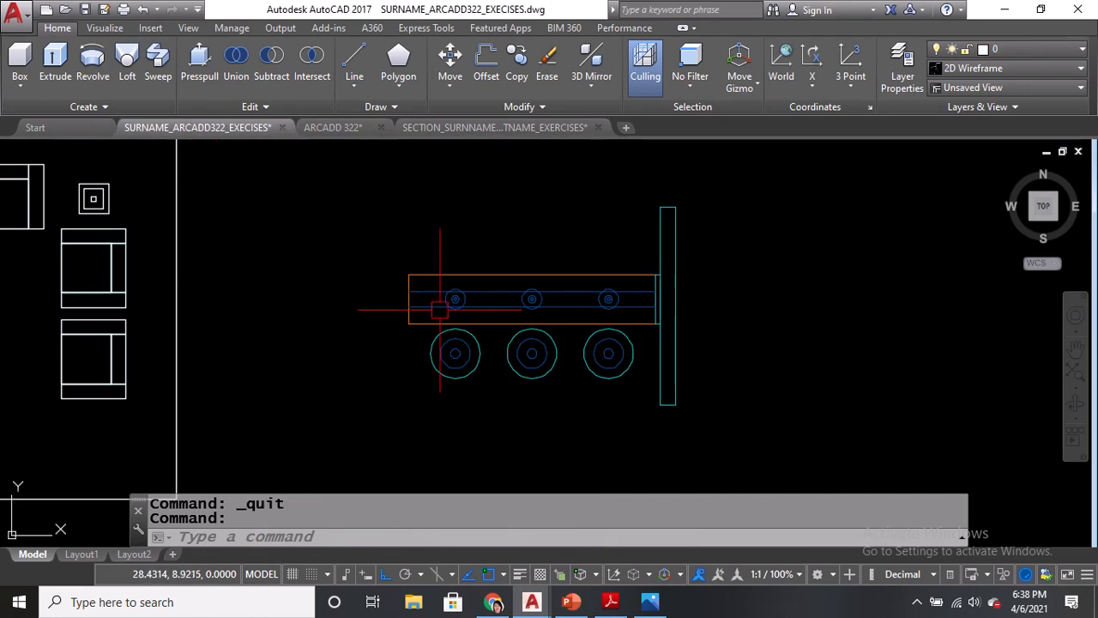
middle_click_drag(404, 435, 314, 409)
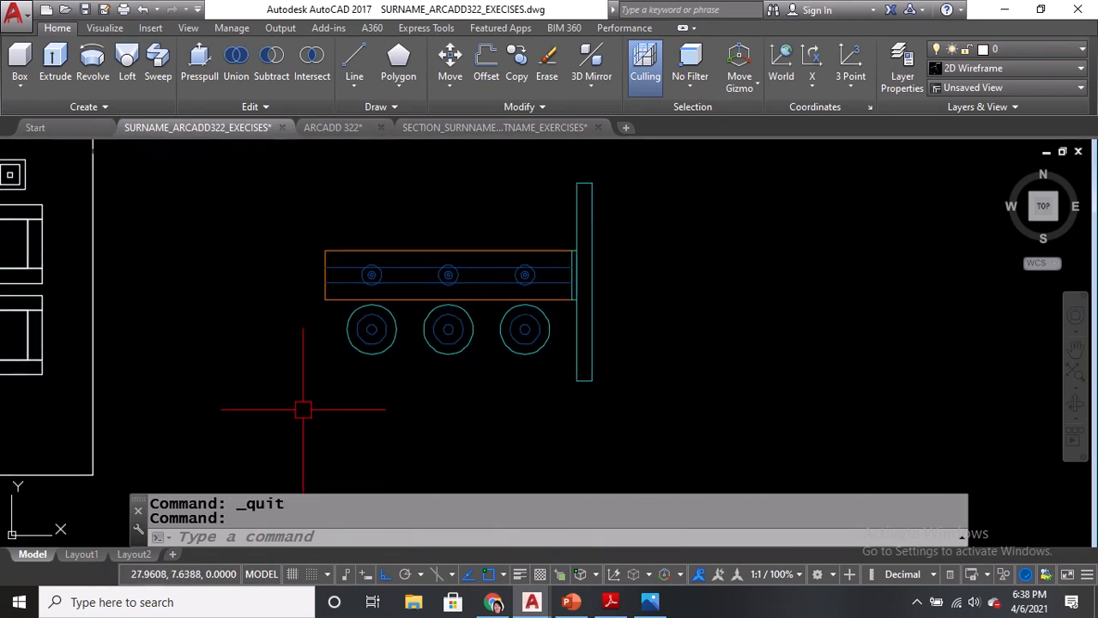
scroll(412, 309, "up", 3)
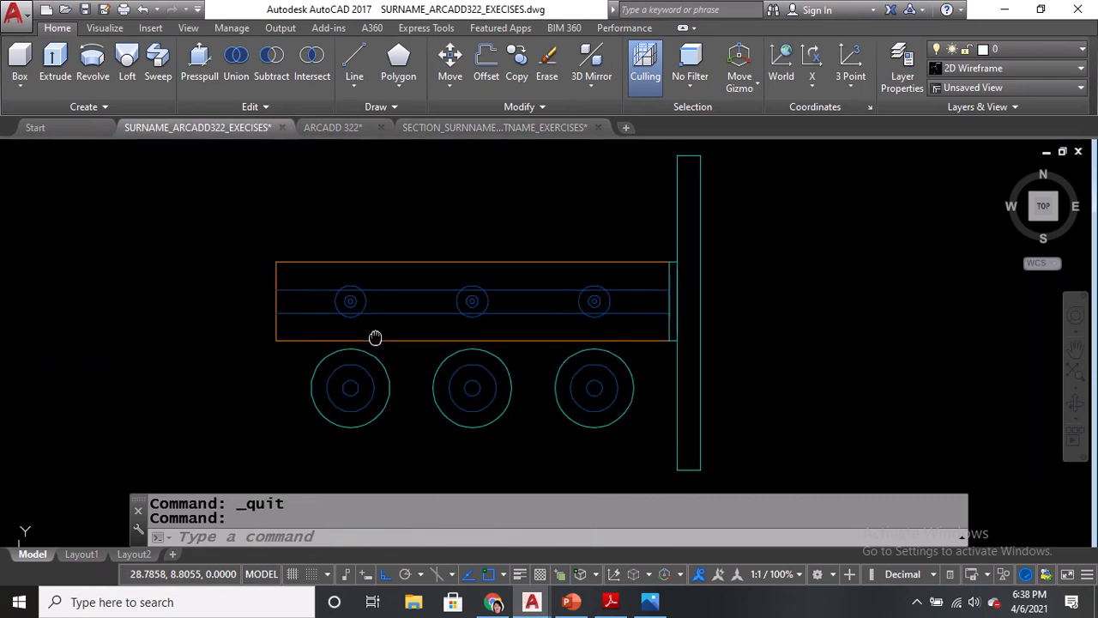
middle_click_drag(368, 373, 334, 318)
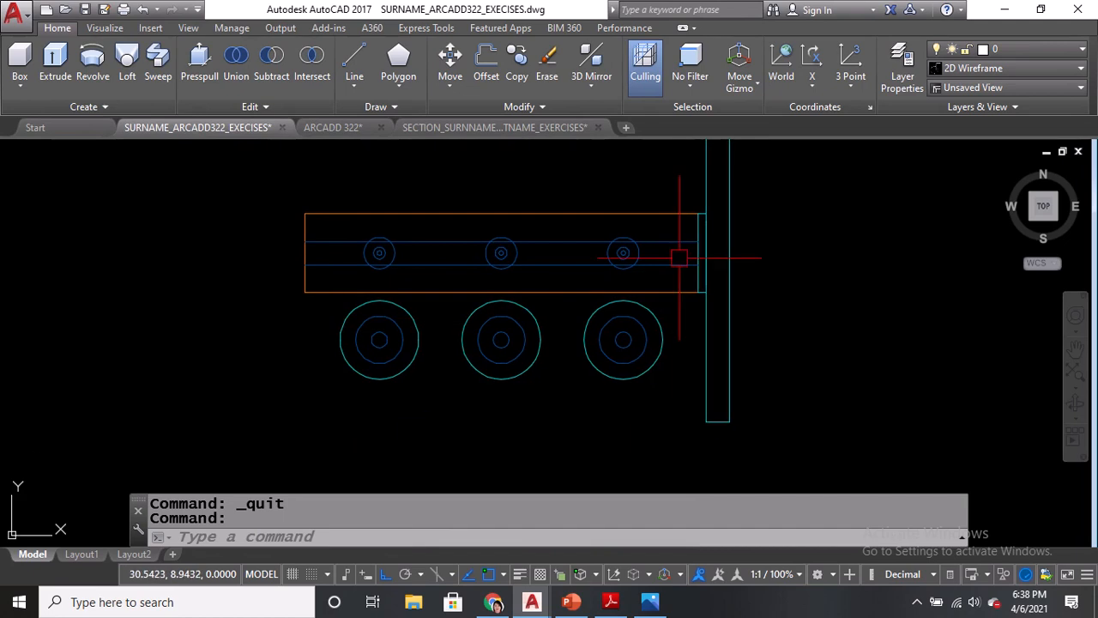
mouse_move(679, 249)
middle_mouse_down()
mouse_move(618, 285)
mouse_move(649, 291)
middle_mouse_up()
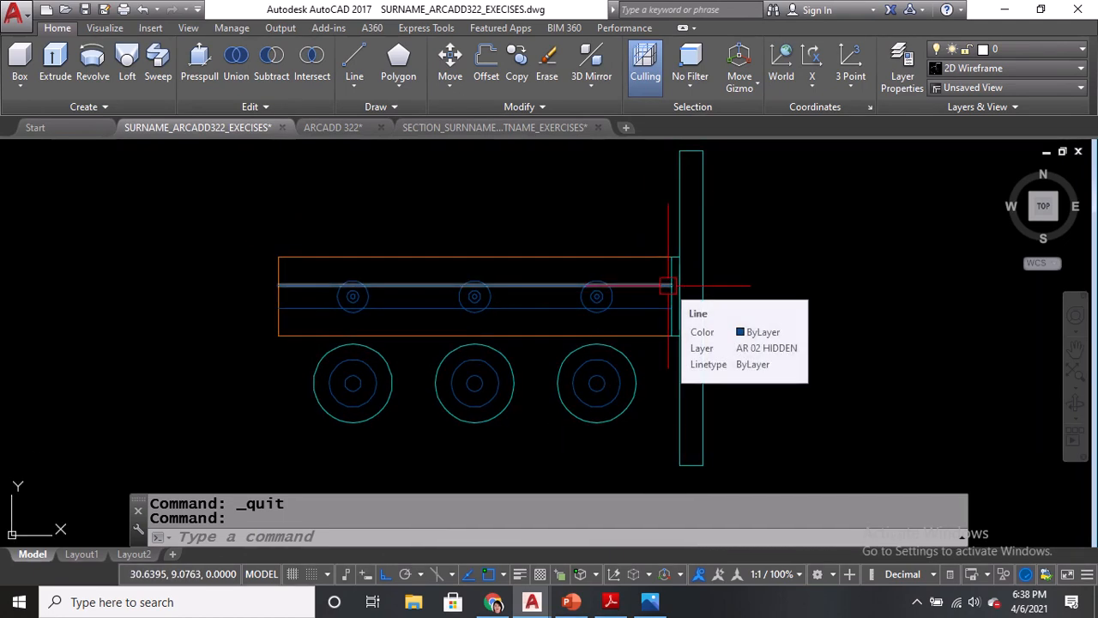
scroll(668, 286, "down", 4)
middle_click_drag(633, 289, 577, 287)
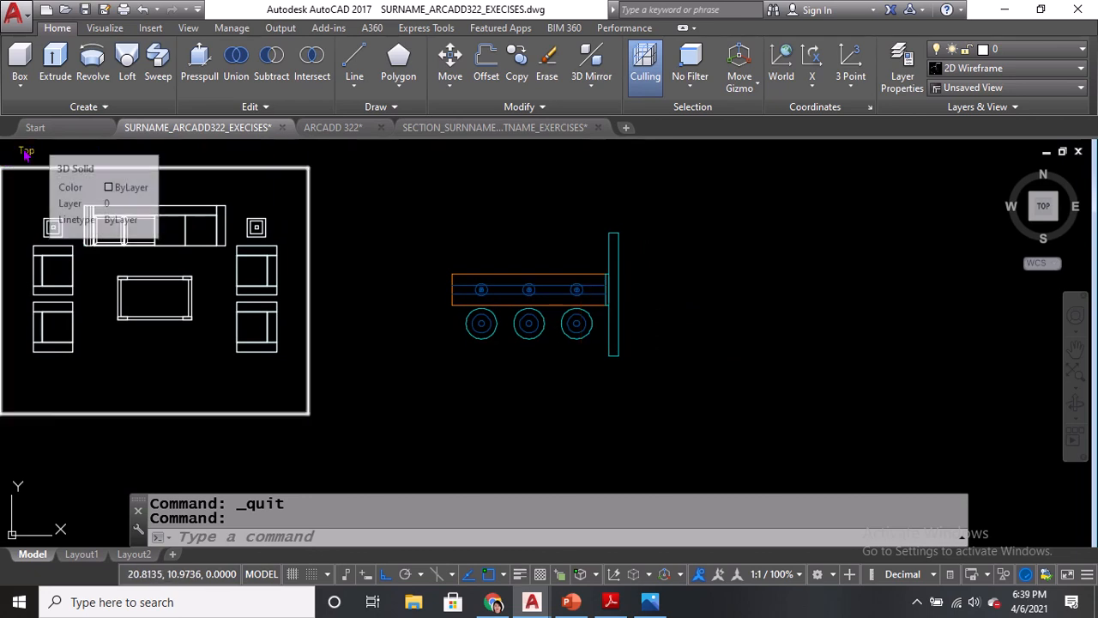
Set the view of the bar counter plan to SE Isometric.
left_click(27, 151)
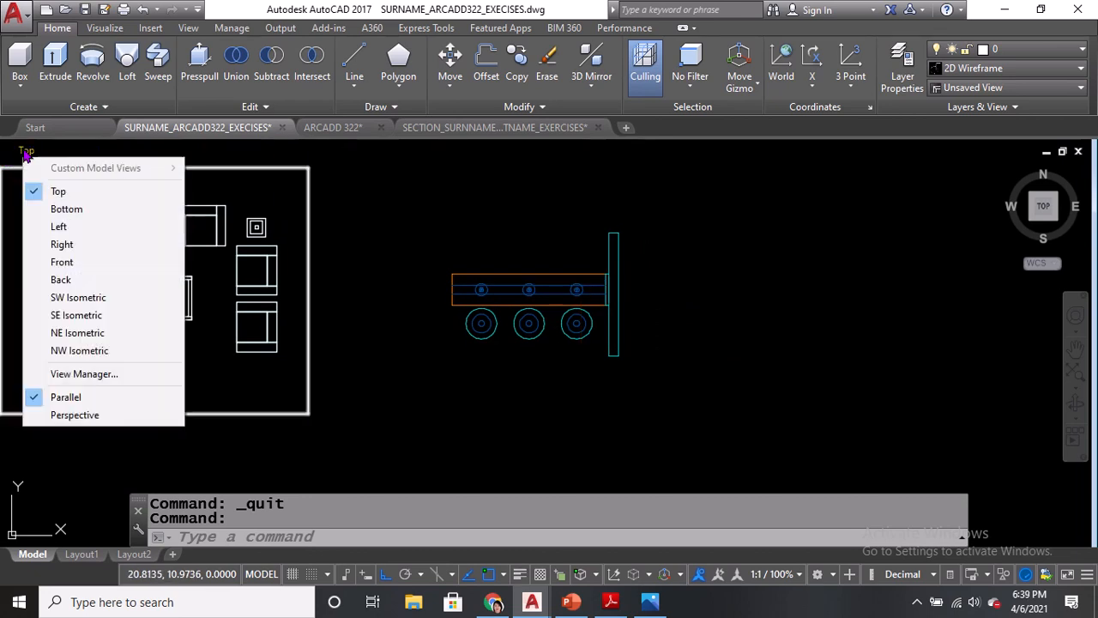
left_click(94, 315)
scroll(502, 352, "up", 6)
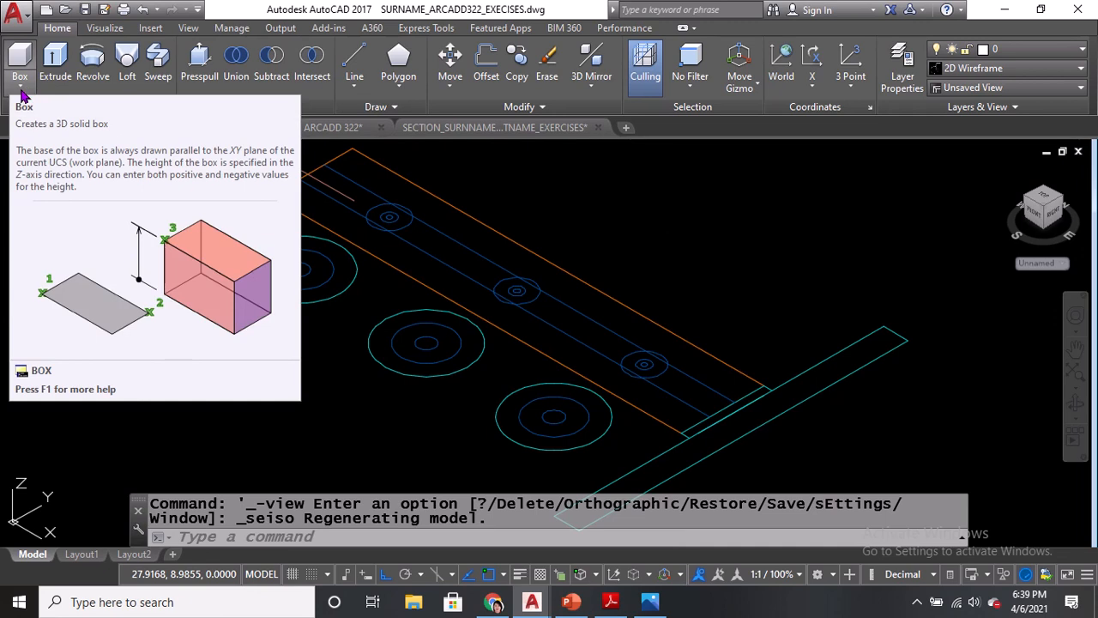
Create the seat cylinder on the outer circle of the stool farthest from the wall, with radius 0.25 and height 0.075.
left_click(21, 90)
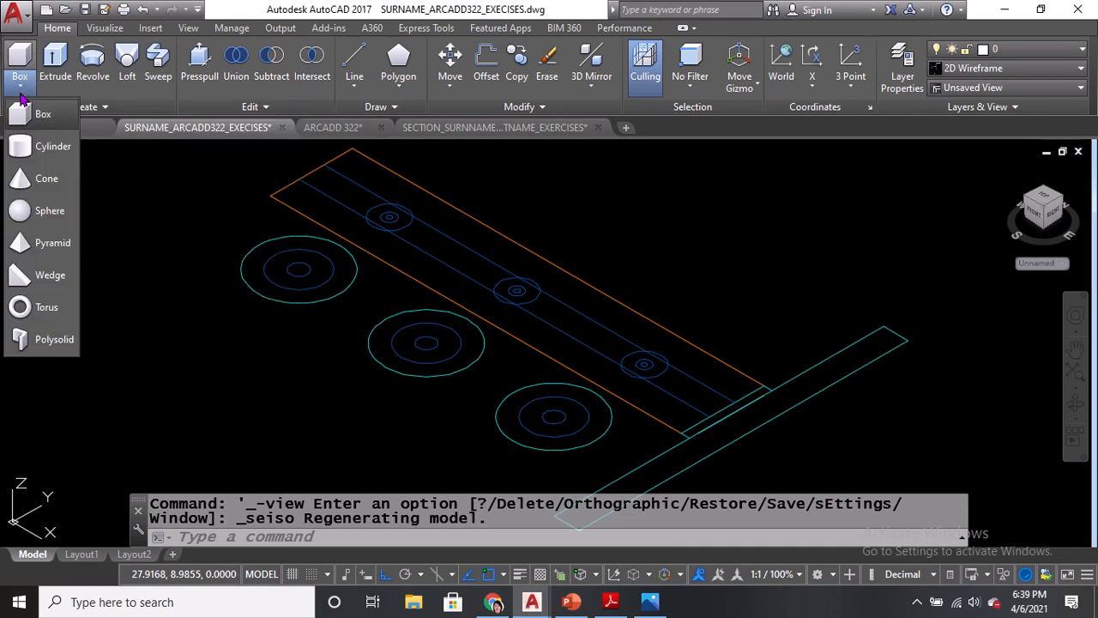
left_click(45, 147)
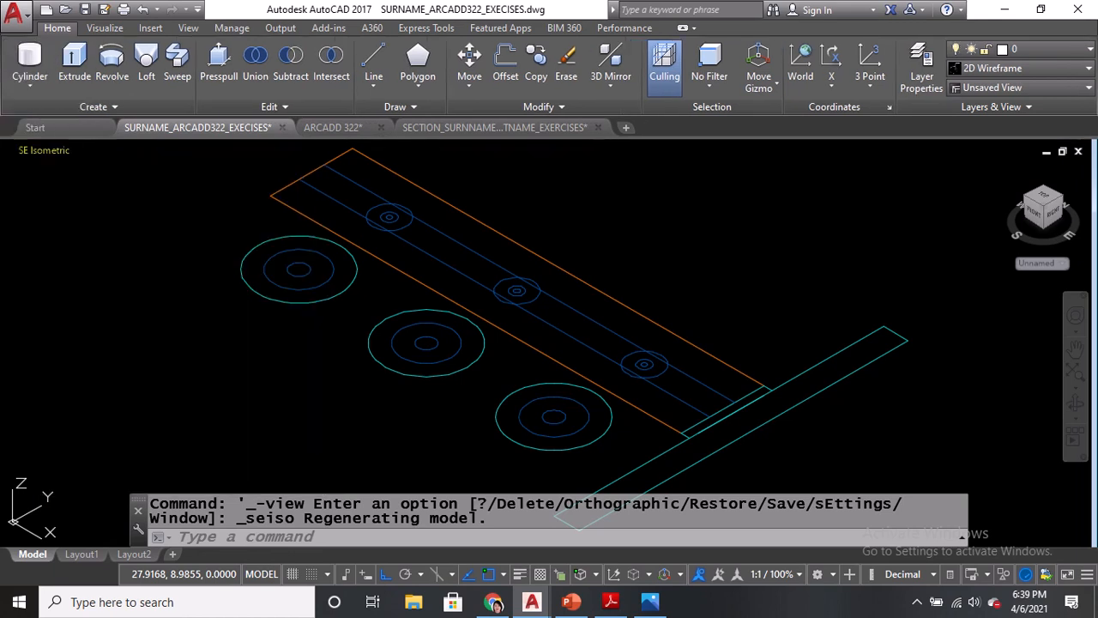
scroll(290, 257, "up", 4)
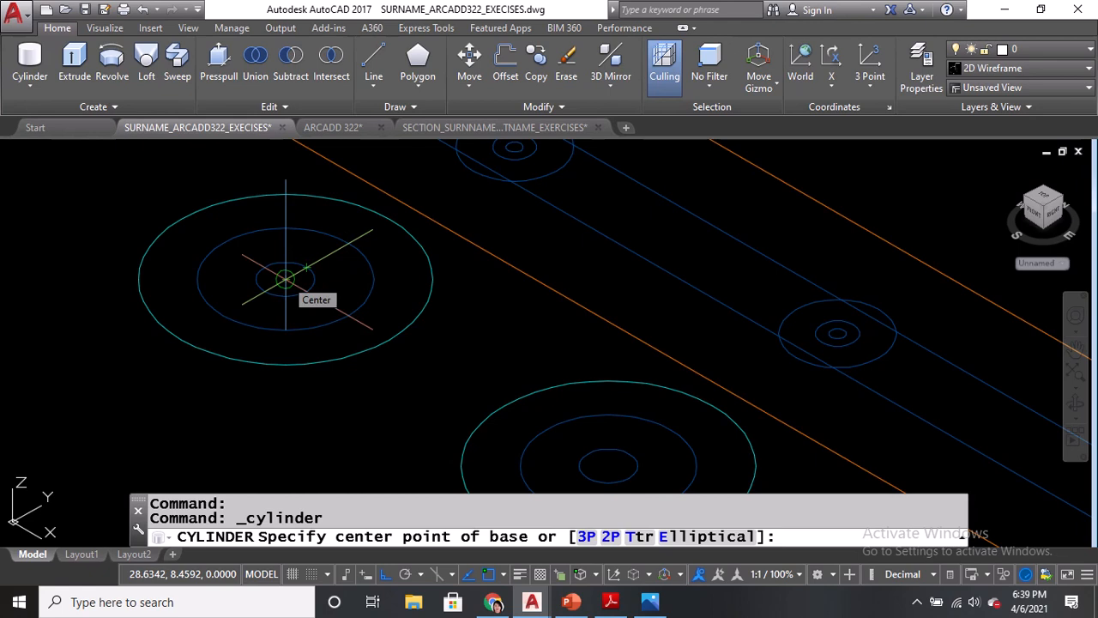
left_click(287, 279)
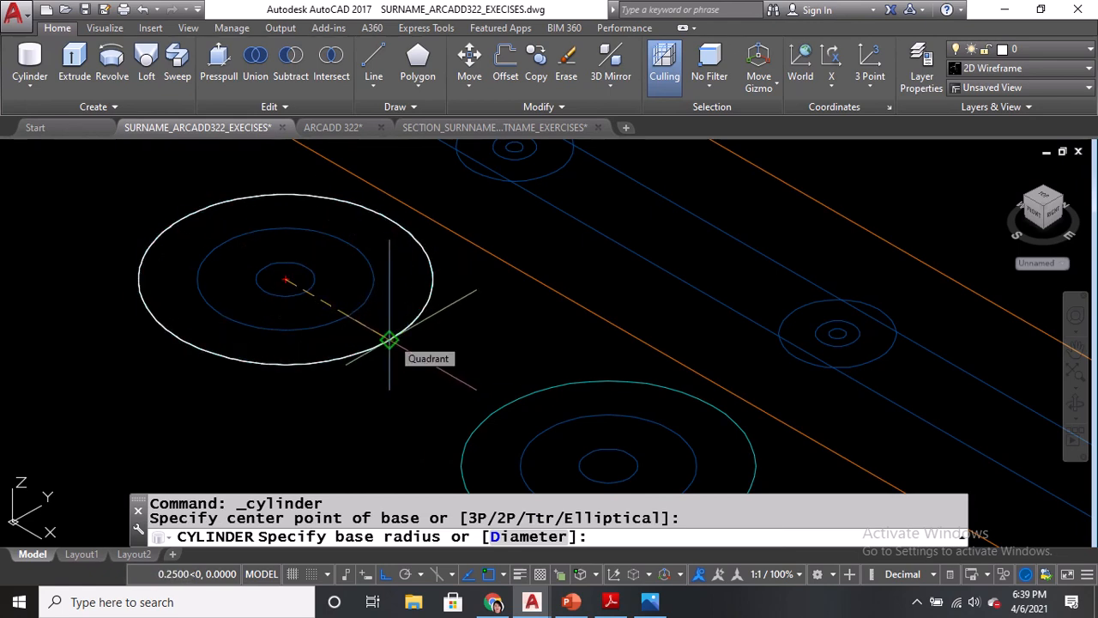
left_click(389, 340)
left_click(625, 607)
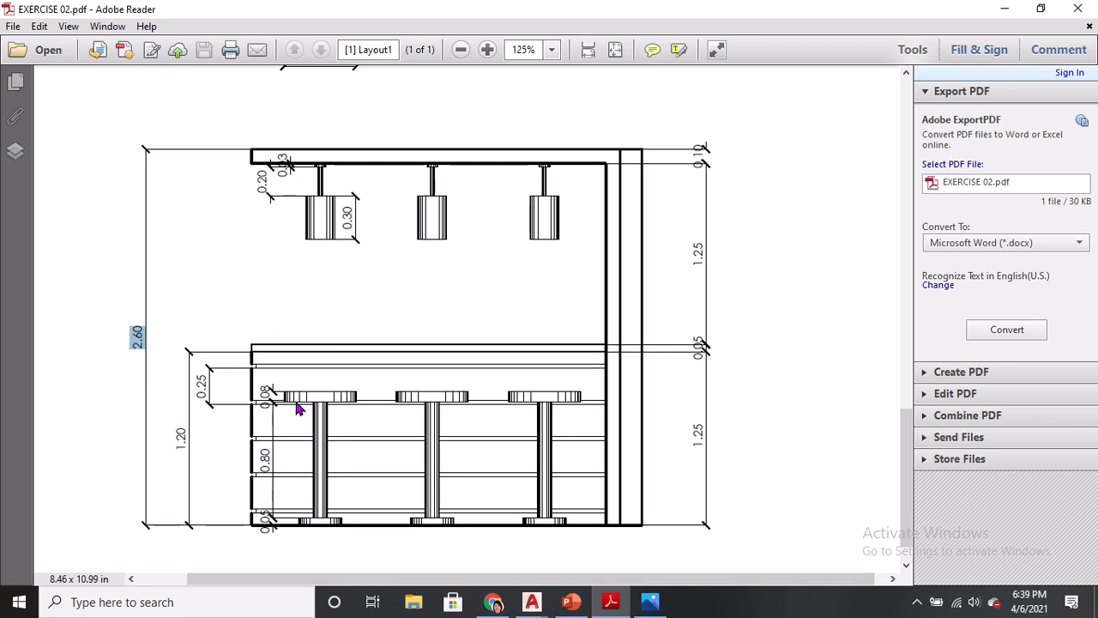
key("alt+Tab")
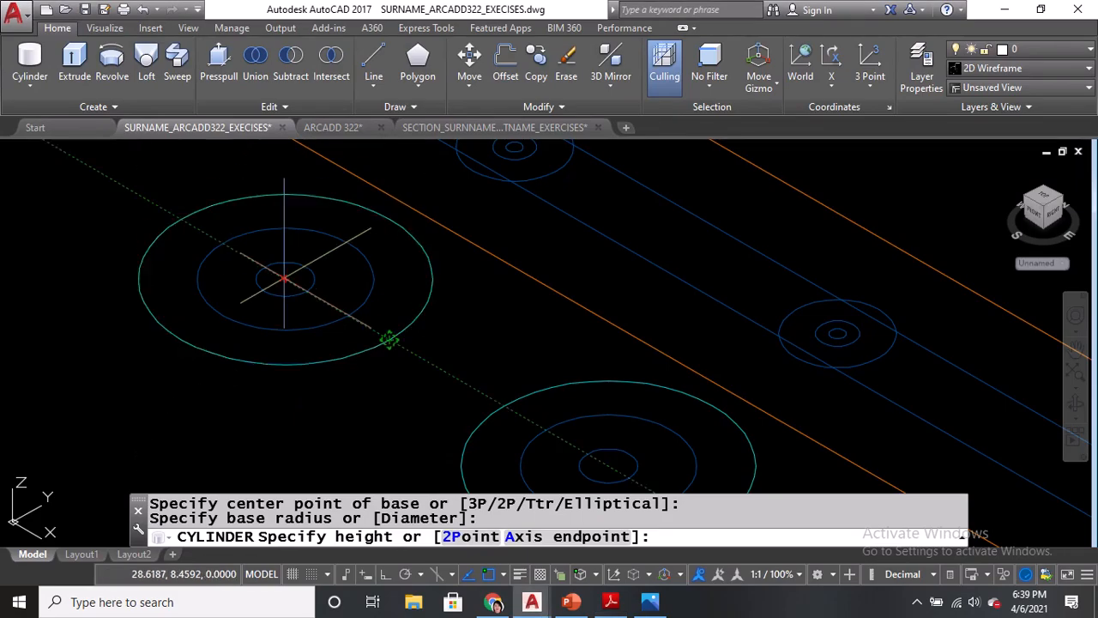
type(".0")
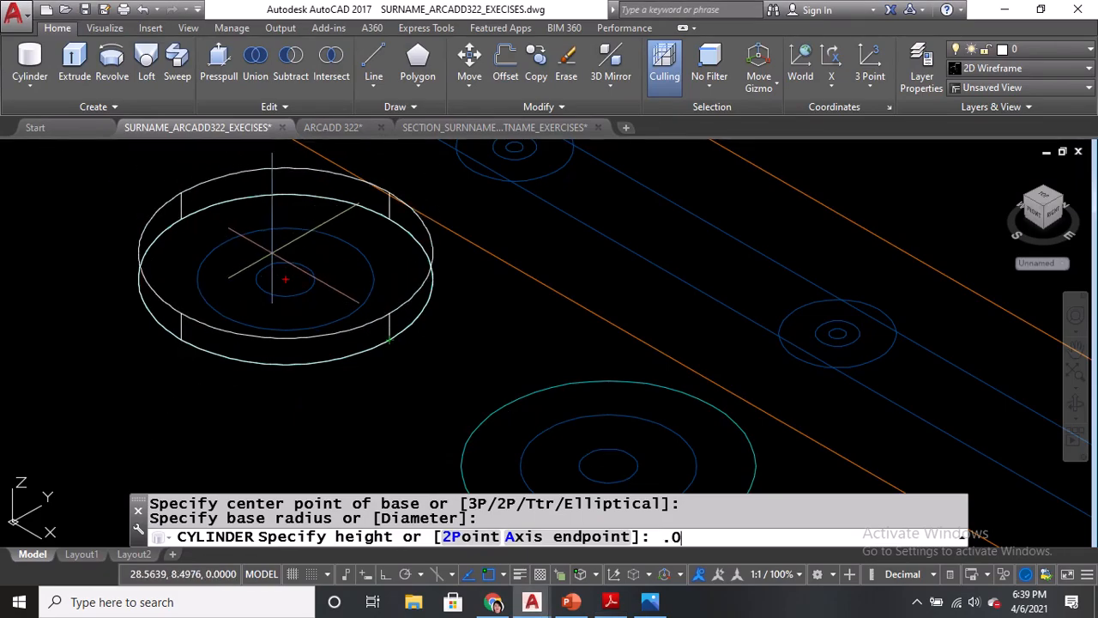
type("75")
key("Return")
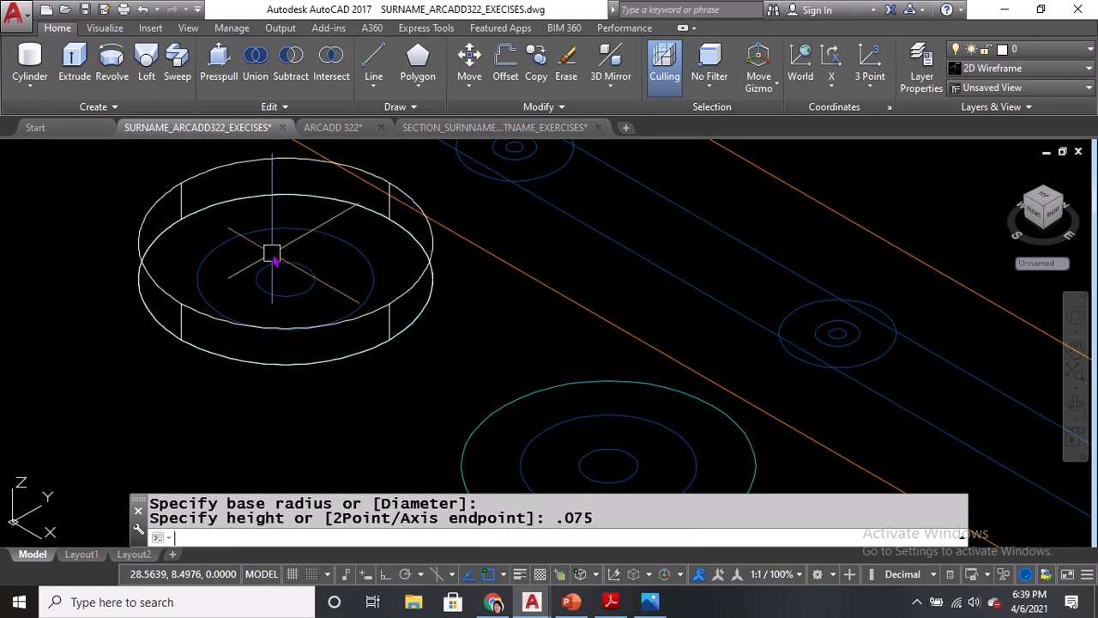
Create the base cylinder on the same stool's middle circle, with radius 0.15 and height 0.05.
left_click(30, 59)
left_click(285, 280)
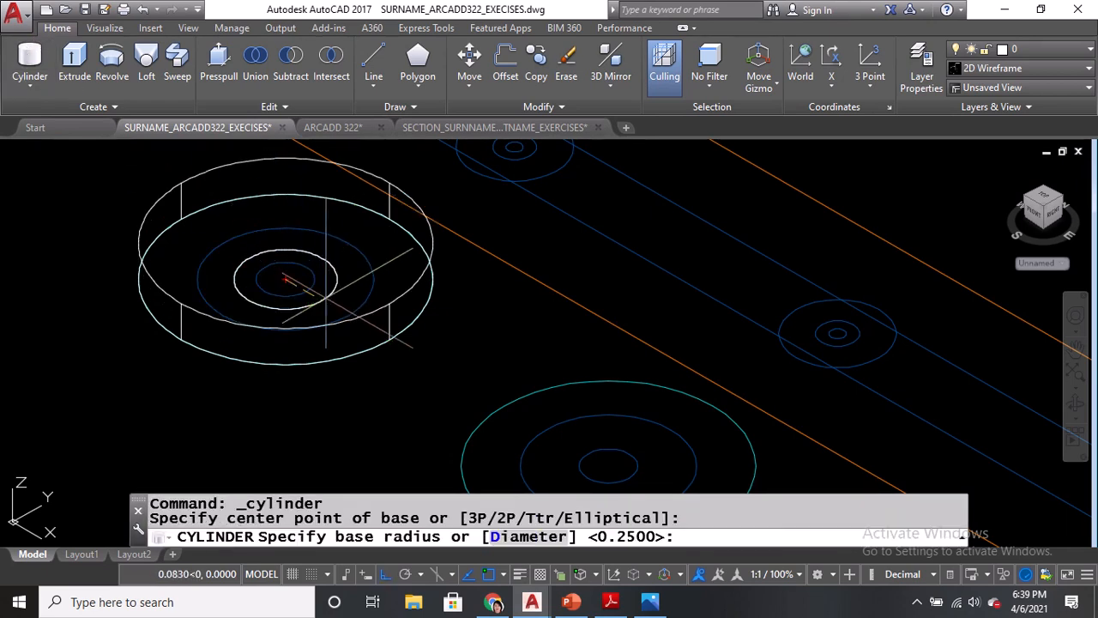
left_click(347, 316)
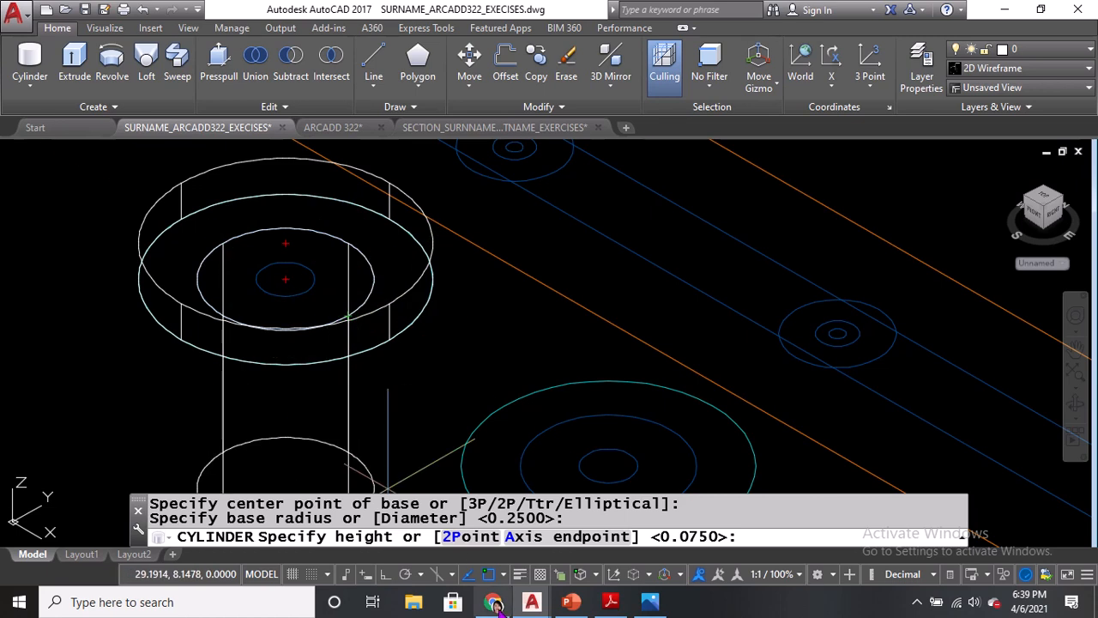
left_click(608, 603)
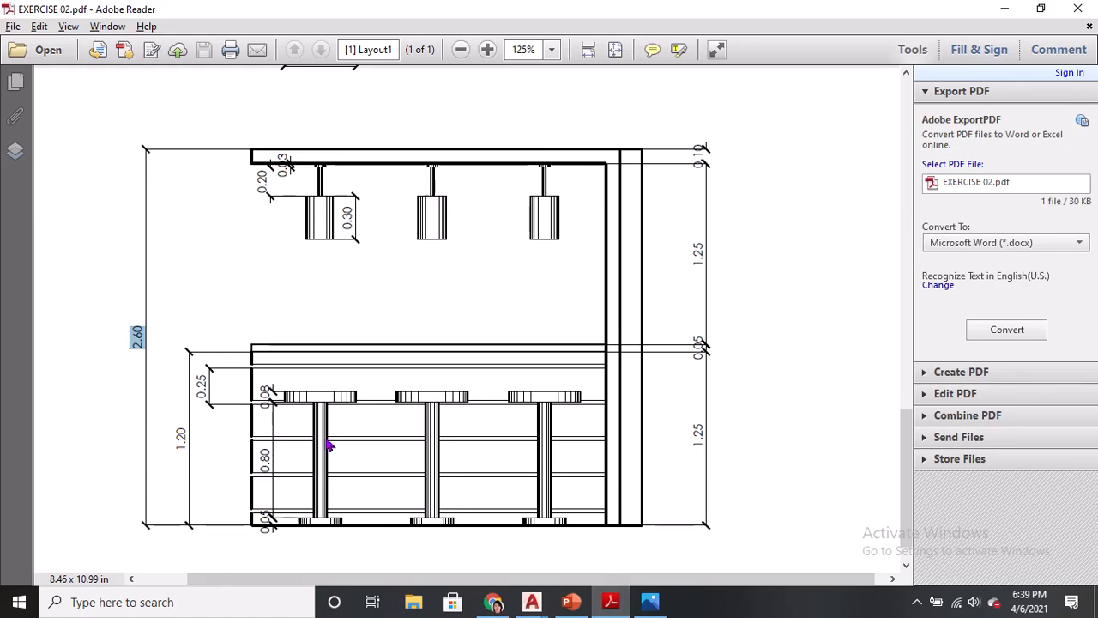
key("alt+Tab")
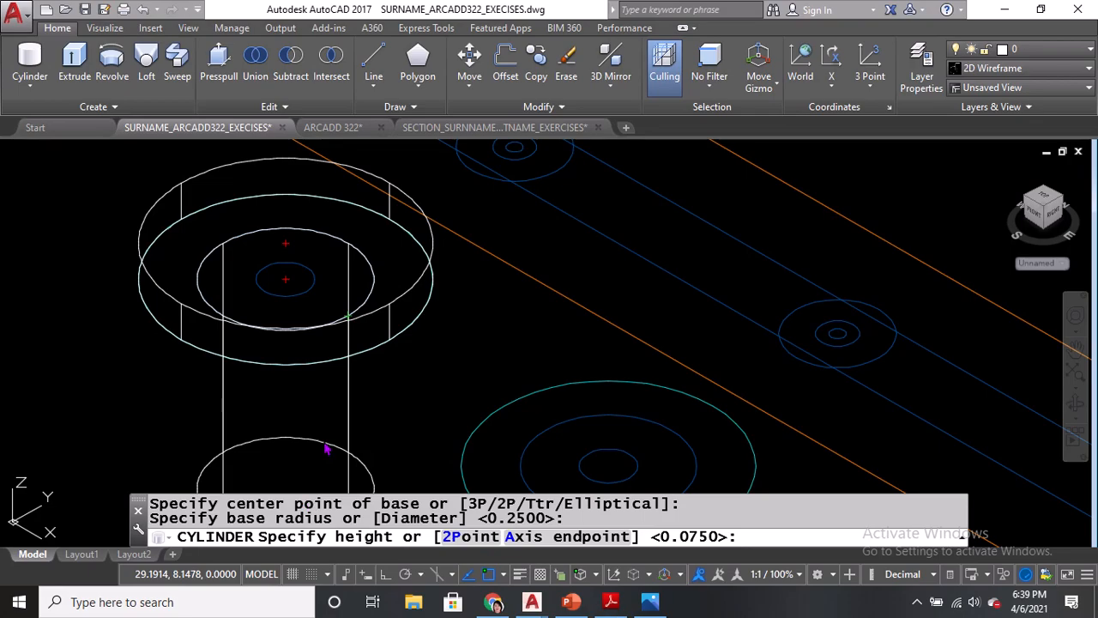
type("0.05")
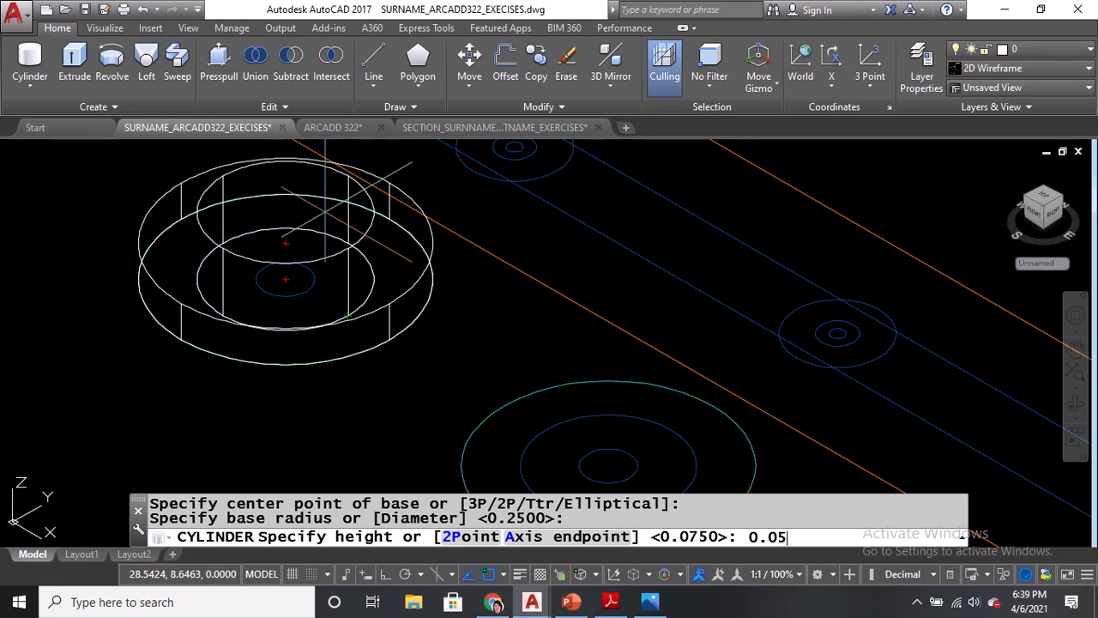
key("Return")
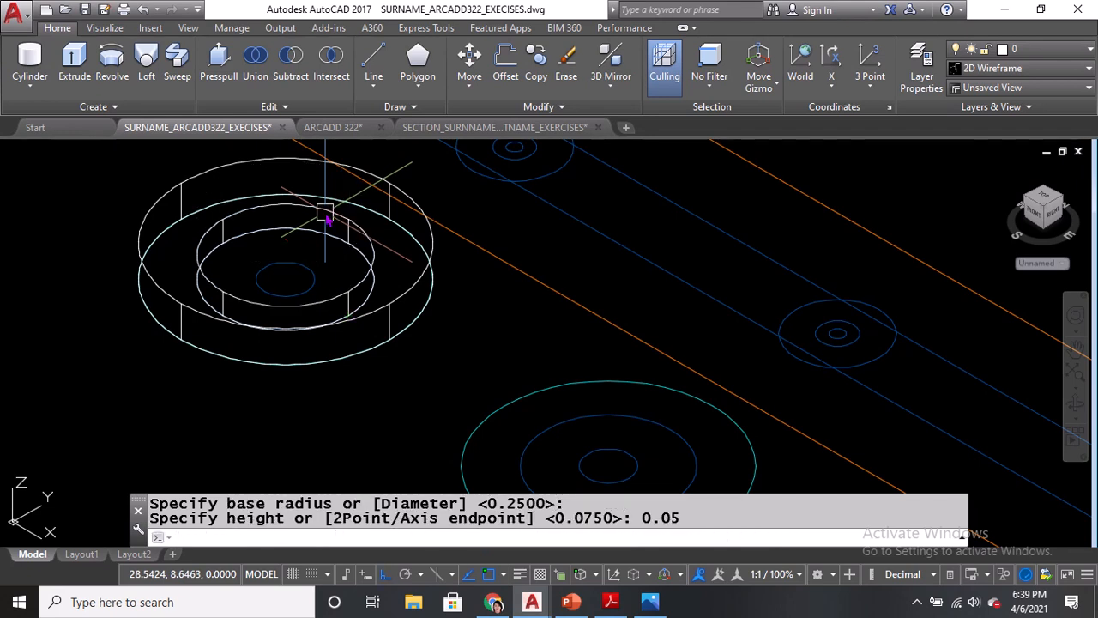
Create the pole cylinder on the same stool's innermost circle, matching the circle's radius, with the 0.80 height given in the EXERCISE 02 elevation.
left_click(30, 62)
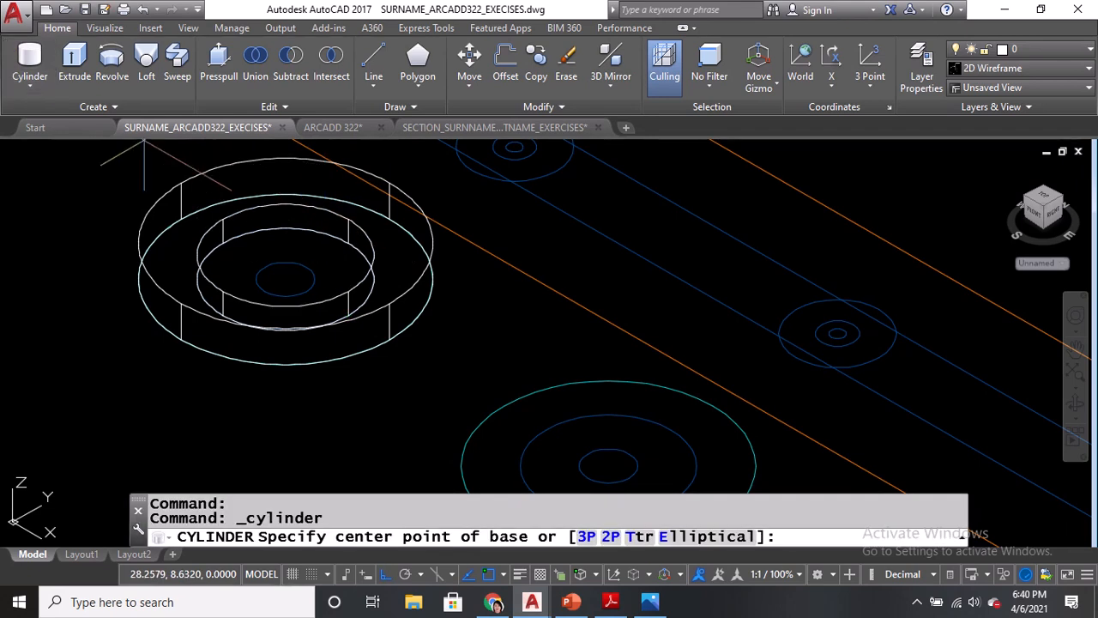
left_click(286, 278)
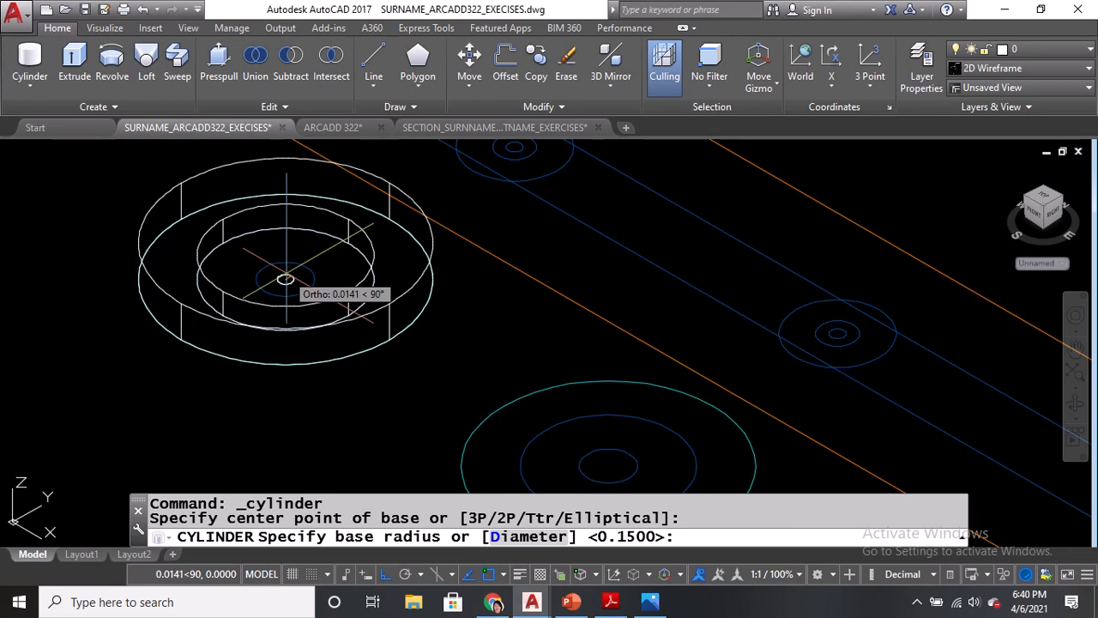
left_click(306, 292)
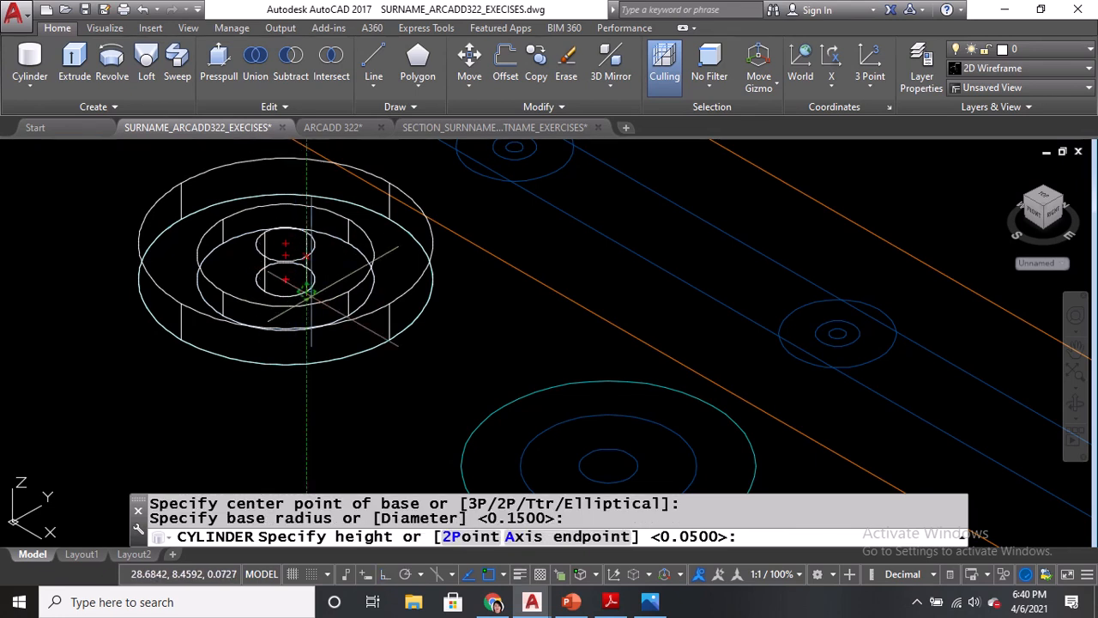
left_click(611, 602)
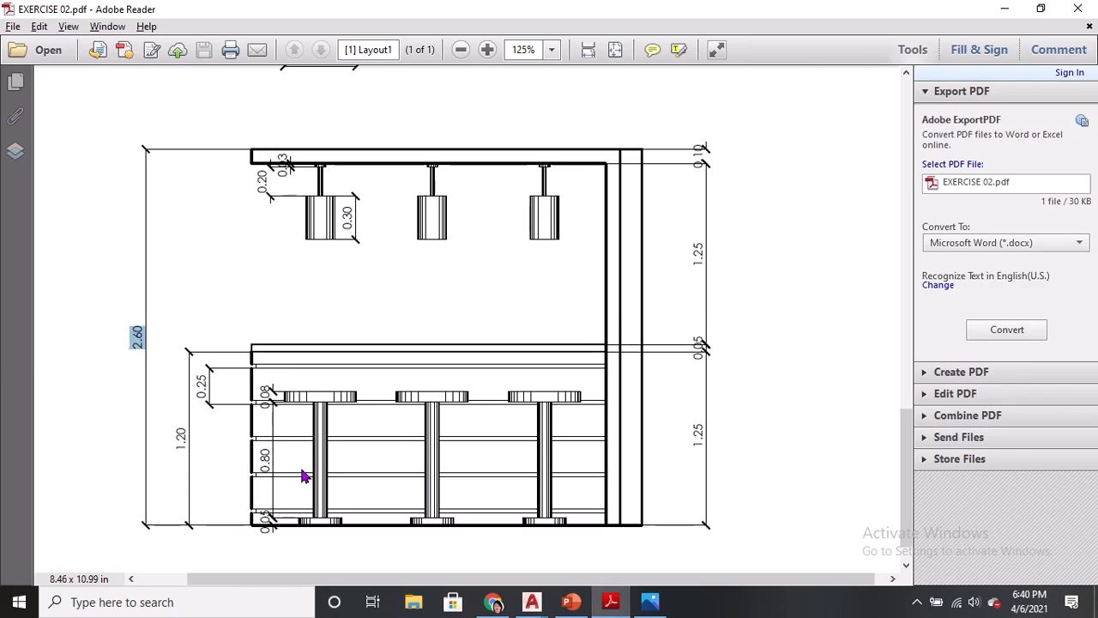
left_click(272, 464)
key("alt+Tab")
scroll(305, 442, "down", 3)
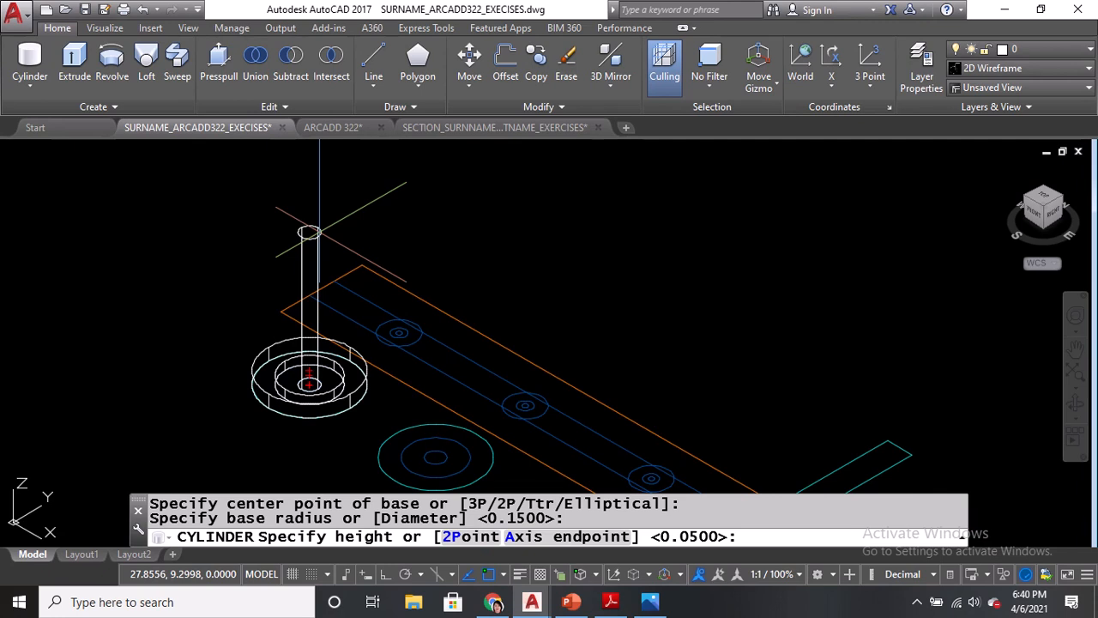
type("0.80")
key("Return")
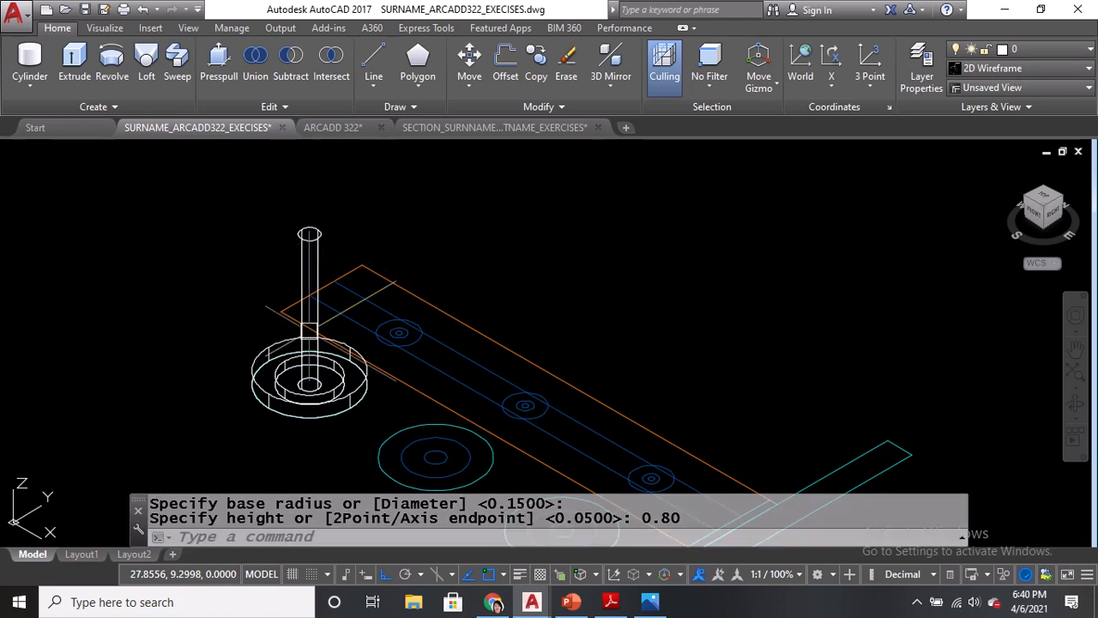
Move the stool's pole vertically up by 0.05 from its base centre so it stands on the base cylinder.
scroll(310, 417, "up", 2)
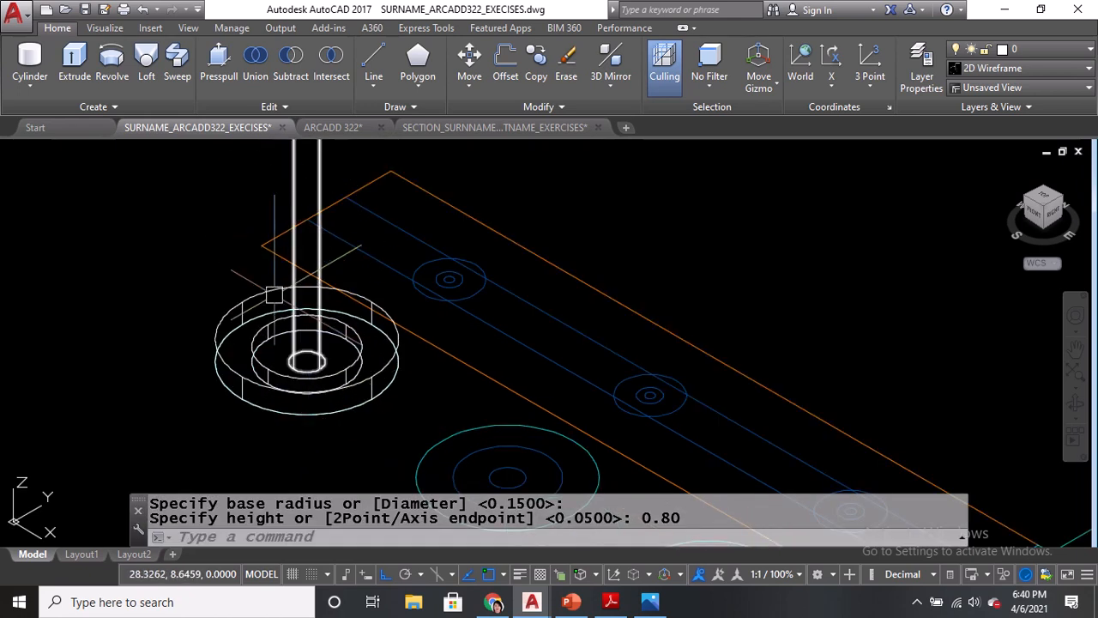
type("m")
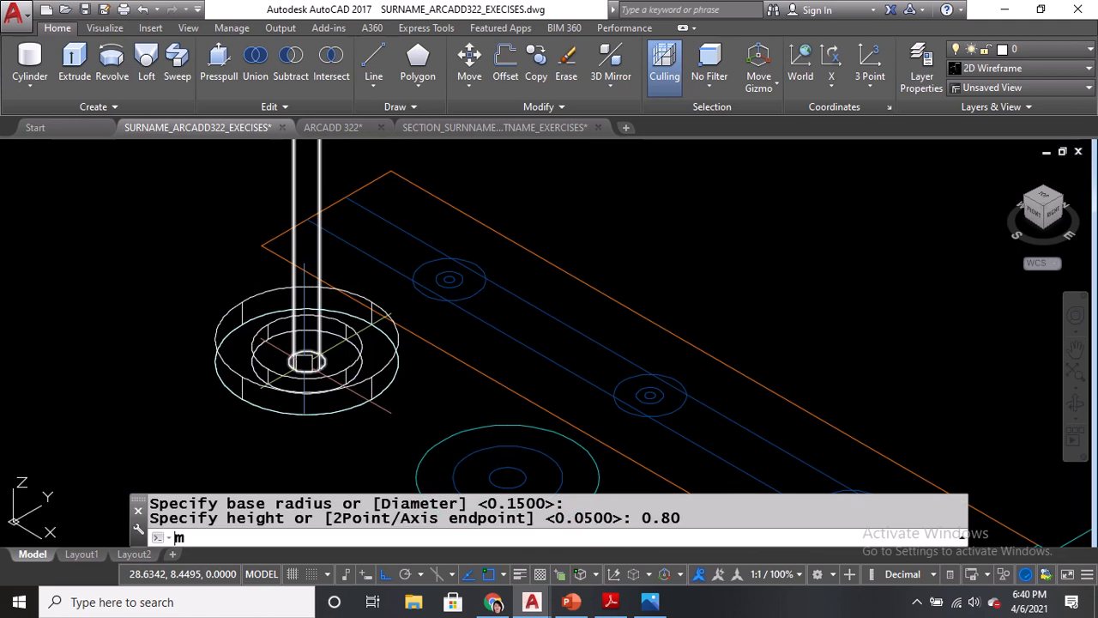
key("Return")
scroll(306, 361, "up", 2)
left_click(312, 369)
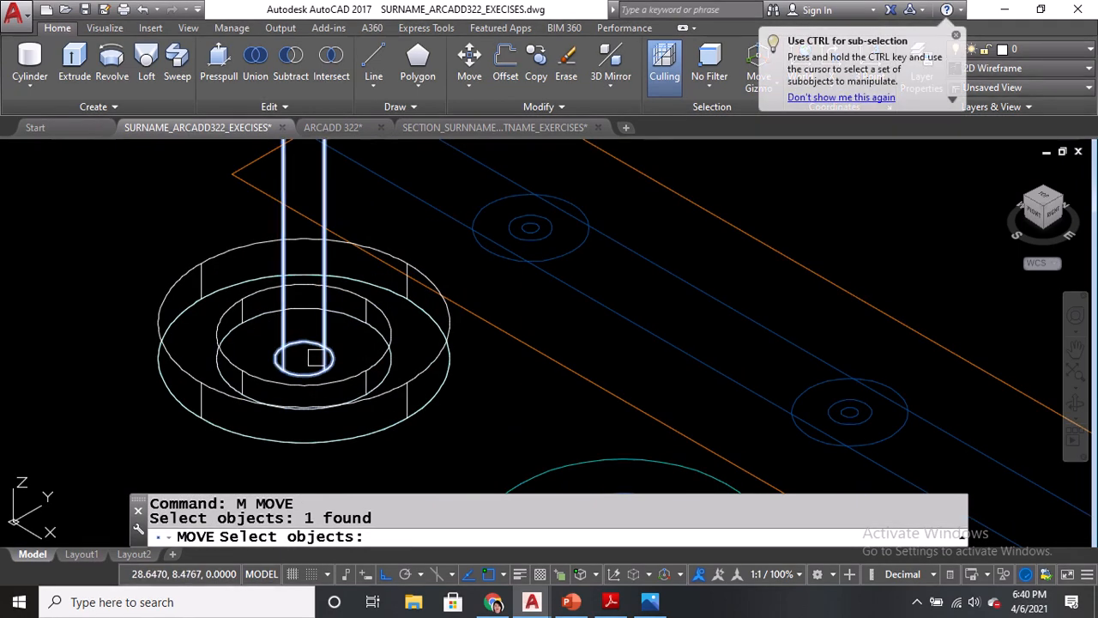
key("Return")
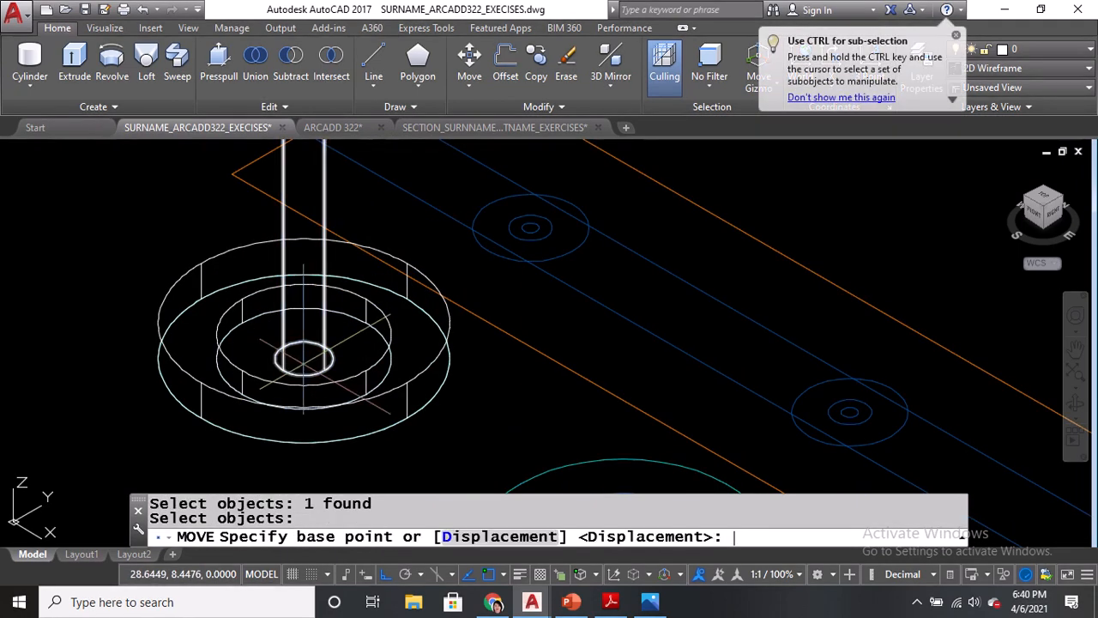
left_click(305, 359)
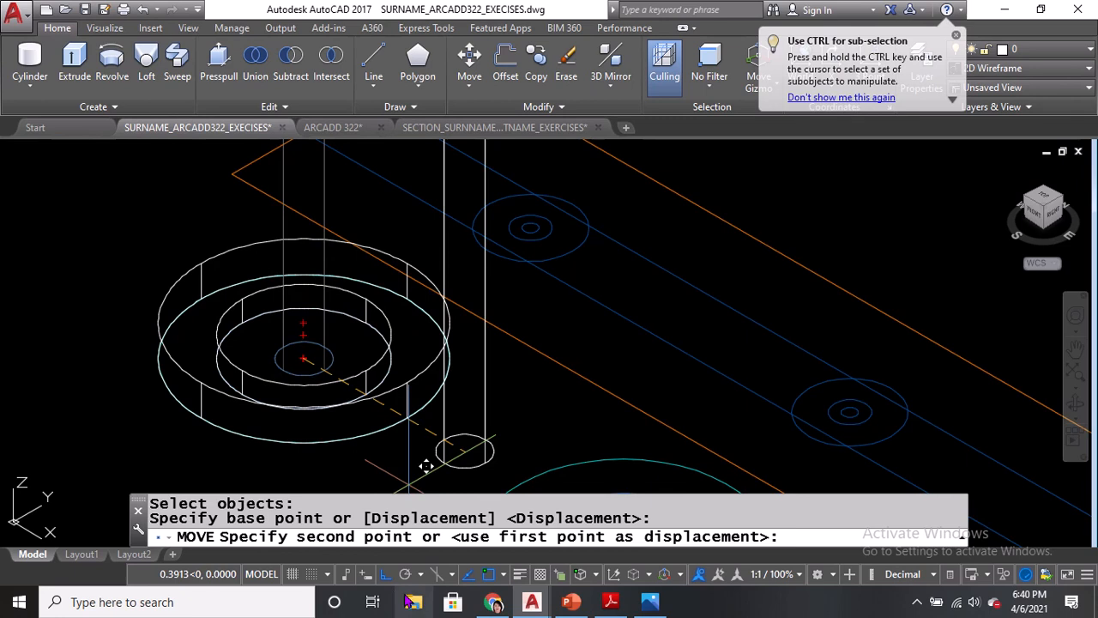
middle_click_drag(314, 286, 320, 406)
type("0.05")
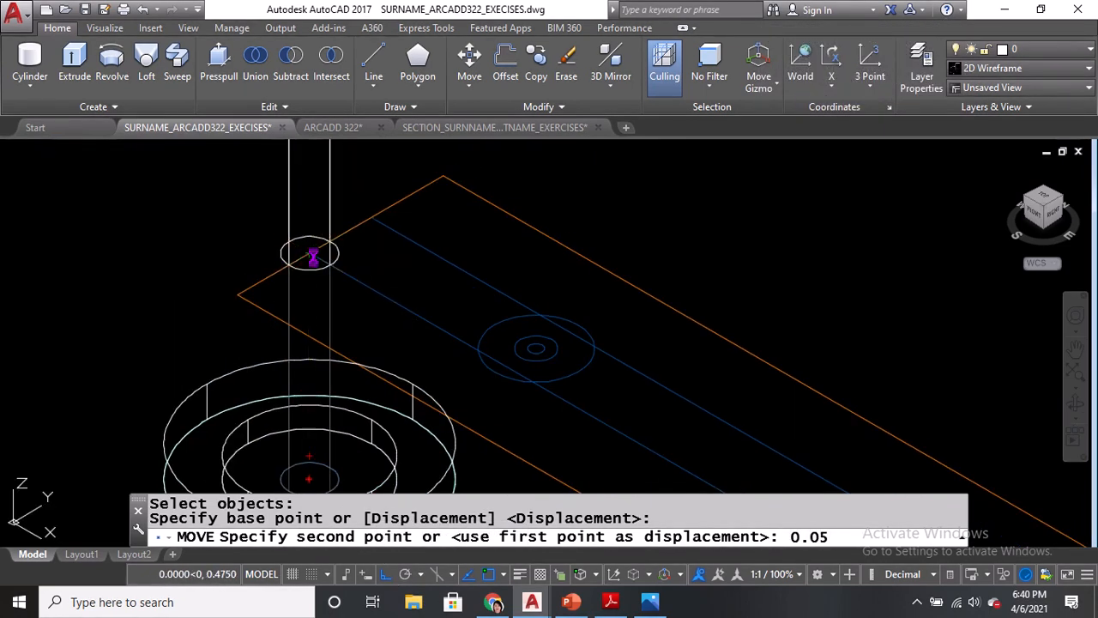
key("Return")
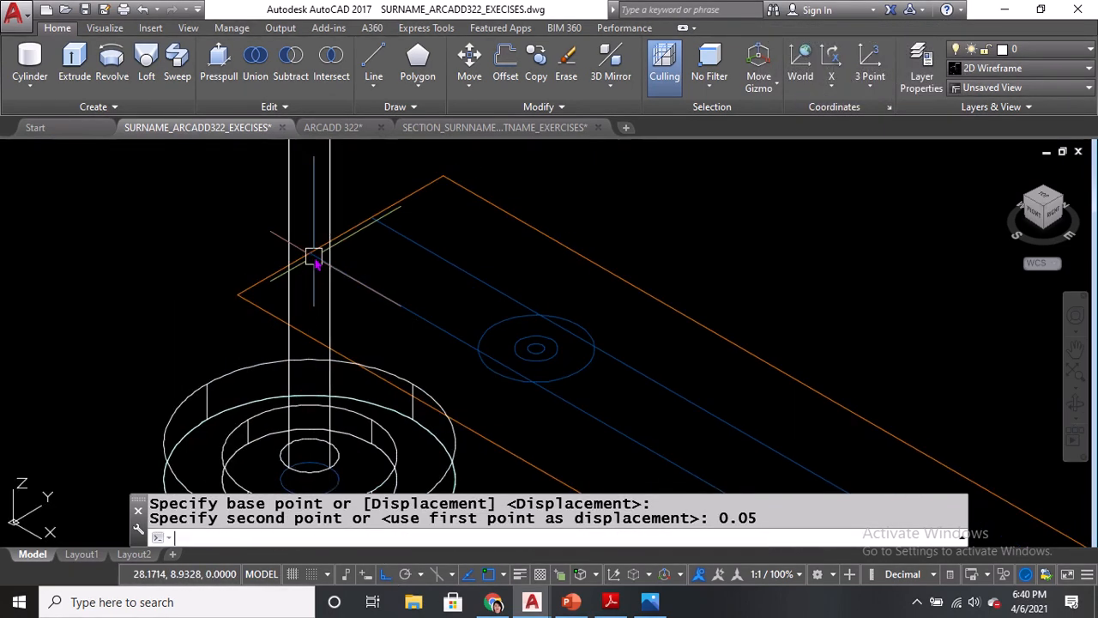
Check the stool heights in the EXERCISE 02 elevation and move the seat cylinder vertically up by 0.85 onto the pole.
scroll(314, 258, "down", 3)
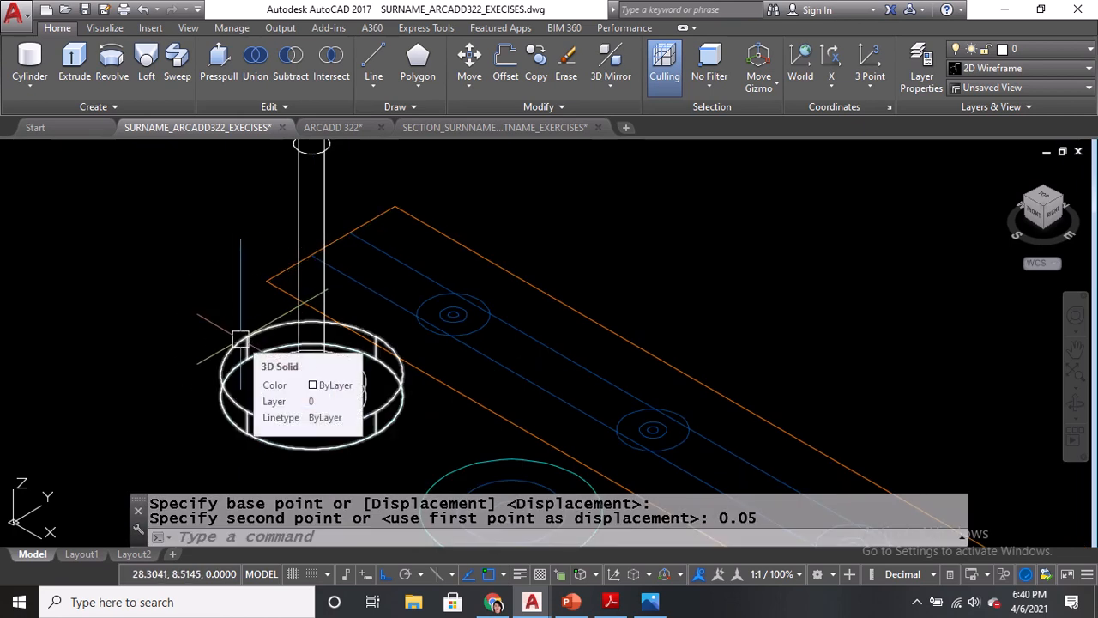
left_click(611, 602)
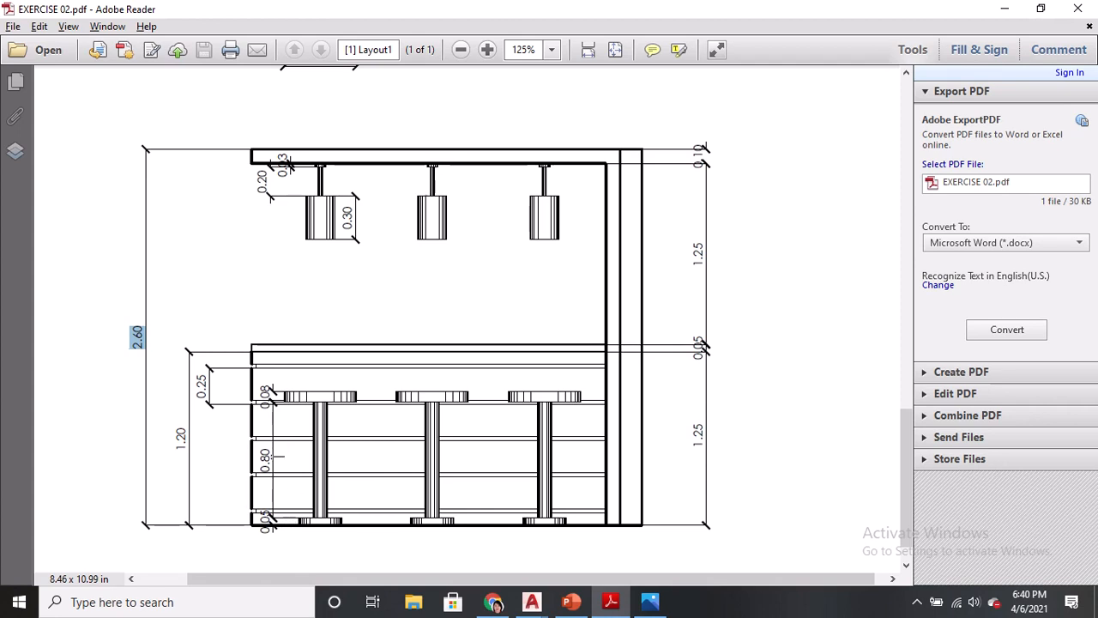
key("alt+Tab")
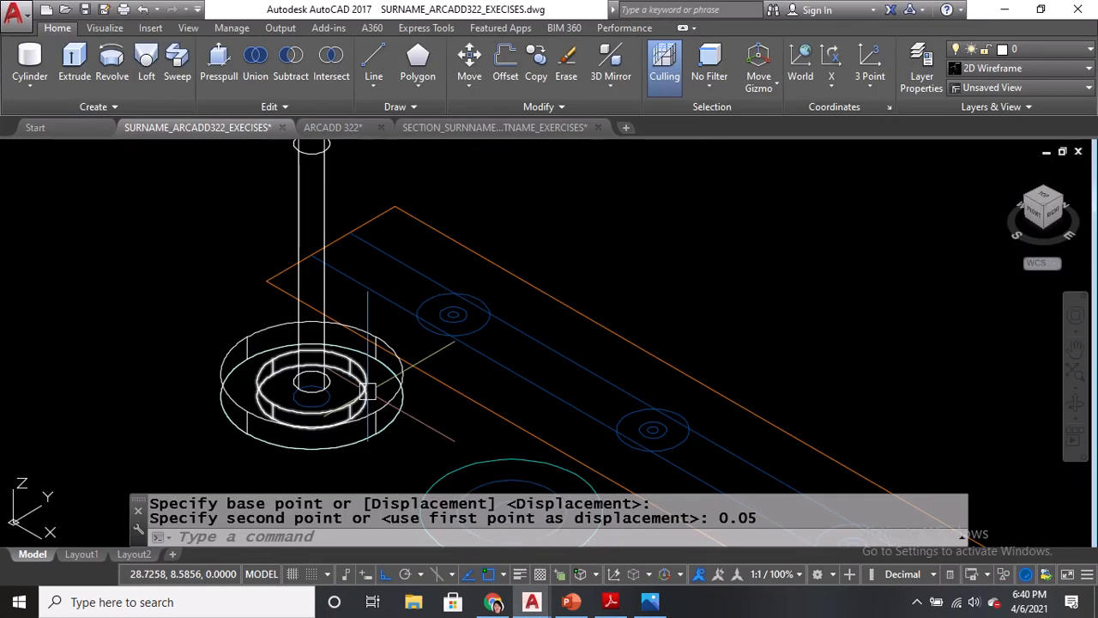
type("m")
key("Return")
left_click(374, 435)
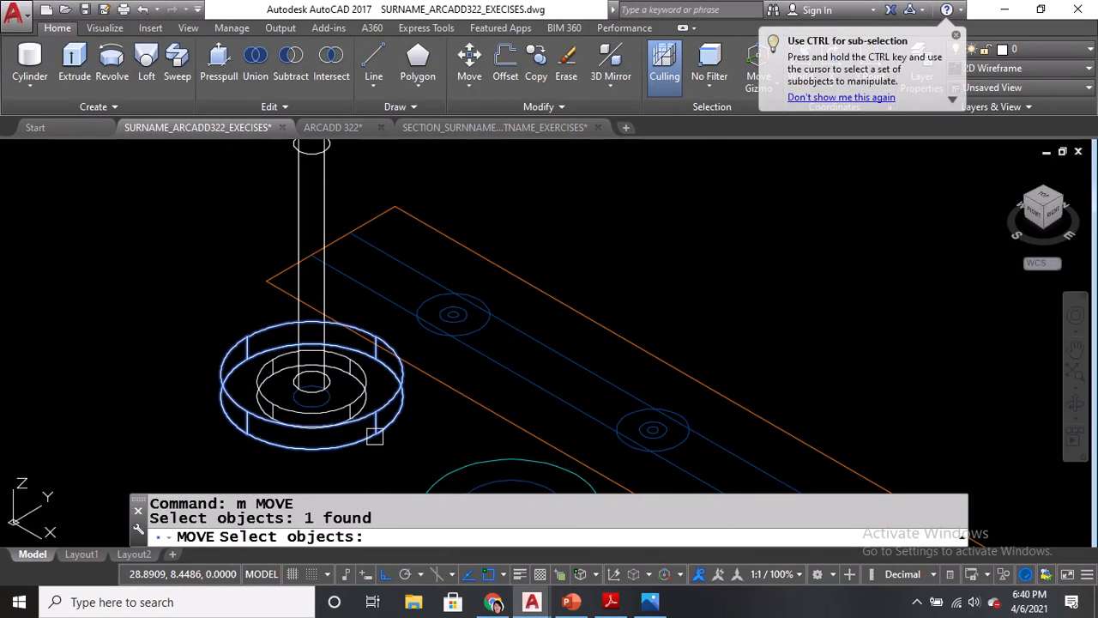
key("Return")
left_click(312, 381)
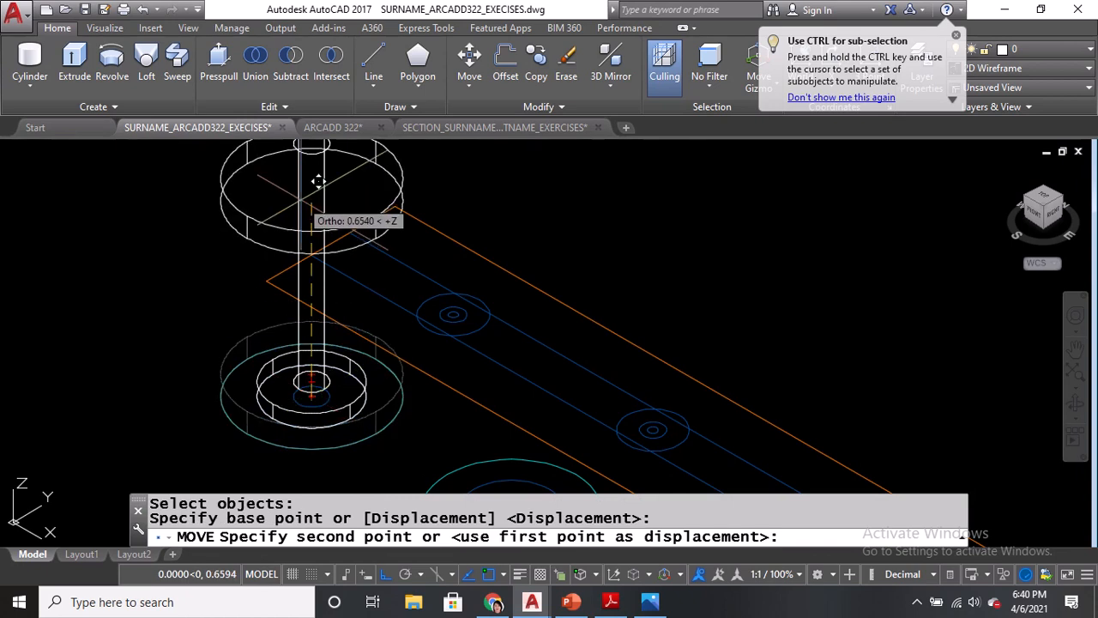
middle_click_drag(317, 180, 306, 266)
type("0")
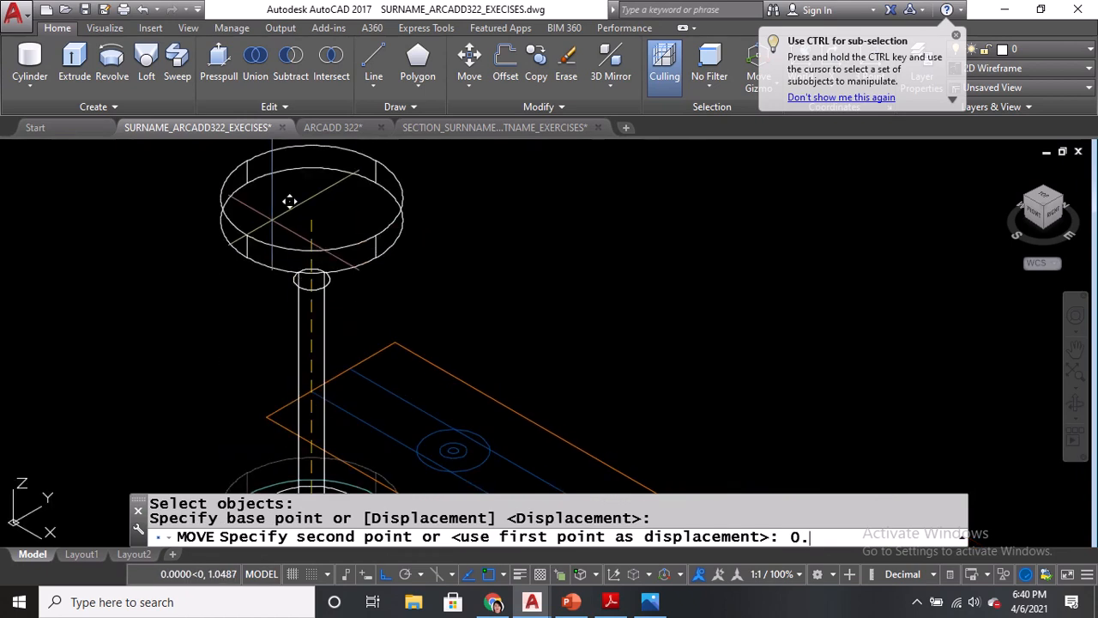
type(".85")
key("Return")
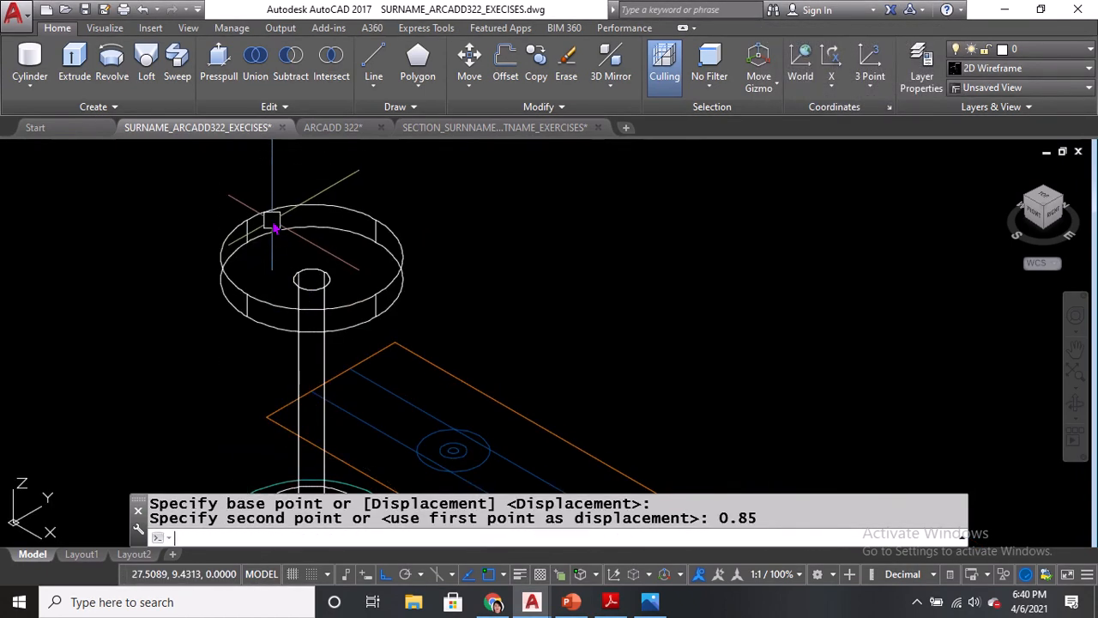
Set the visual style to Conceptual and bring the stool's base into close view.
left_click(103, 151)
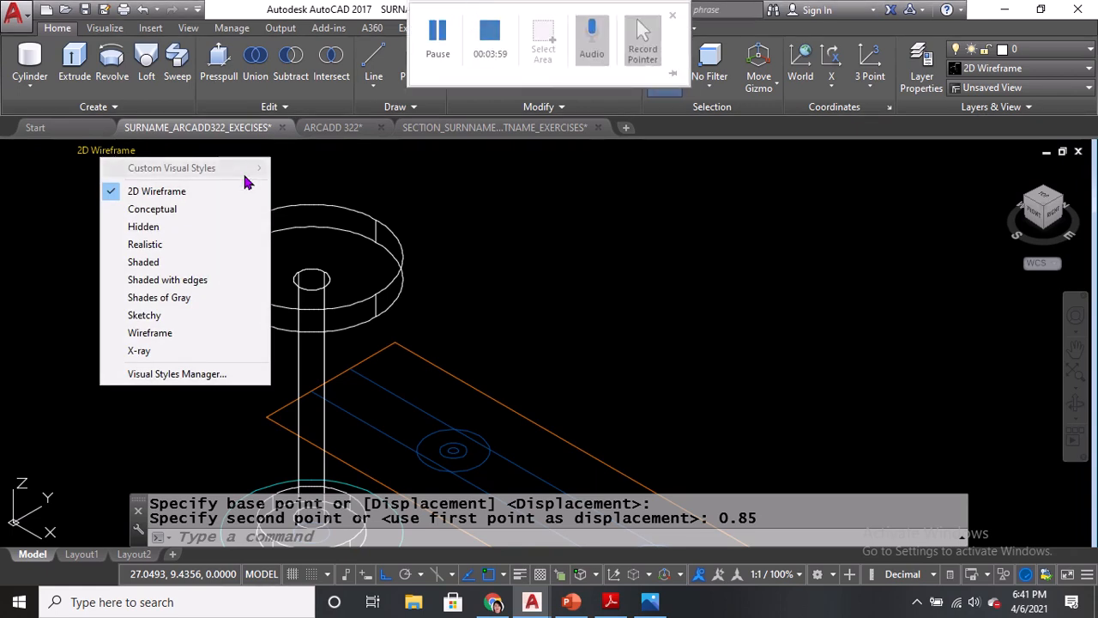
left_click(152, 209)
middle_click_drag(503, 336, 503, 262)
scroll(456, 458, "up", 3)
middle_click_drag(456, 458, 515, 343)
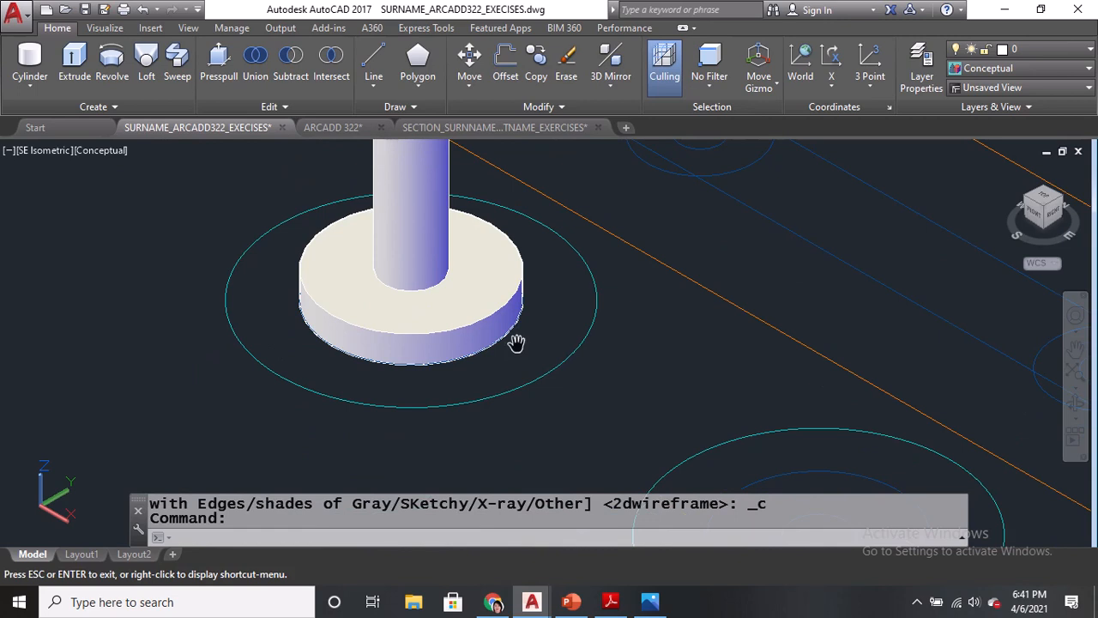
Fillet the upper edge of the stool's base cylinder with a radius of 0.03.
type("f")
key("Return")
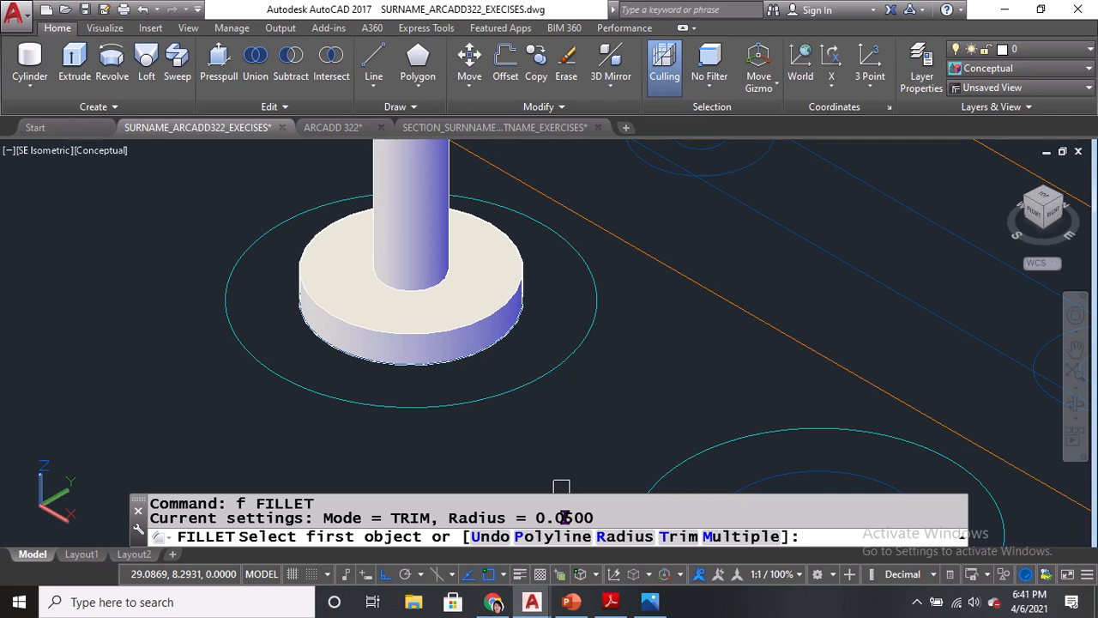
left_click(619, 537)
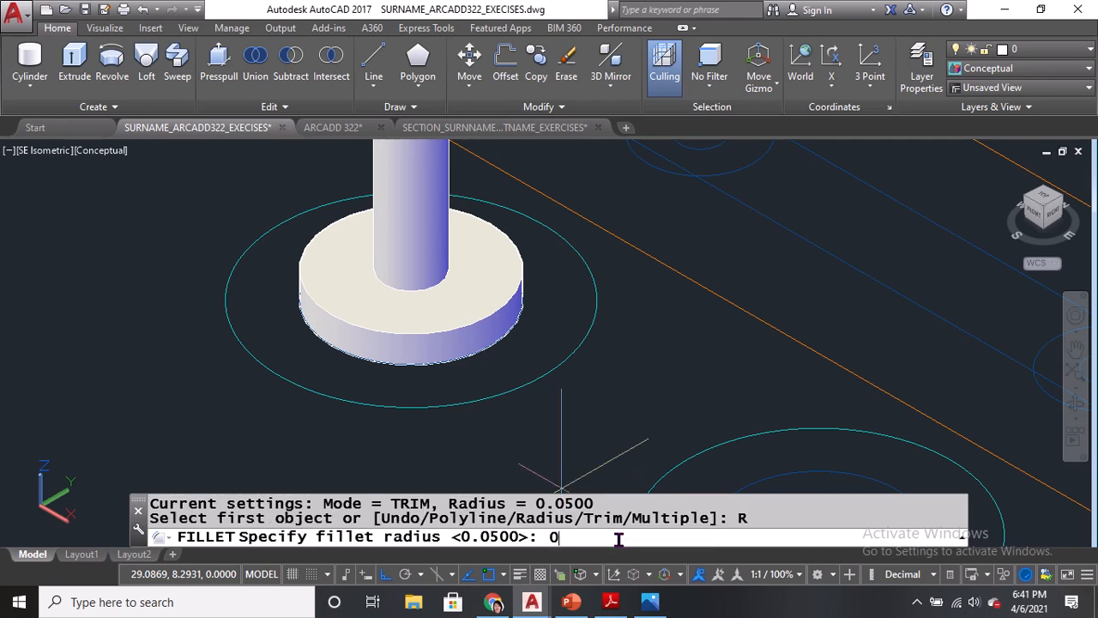
key("Return")
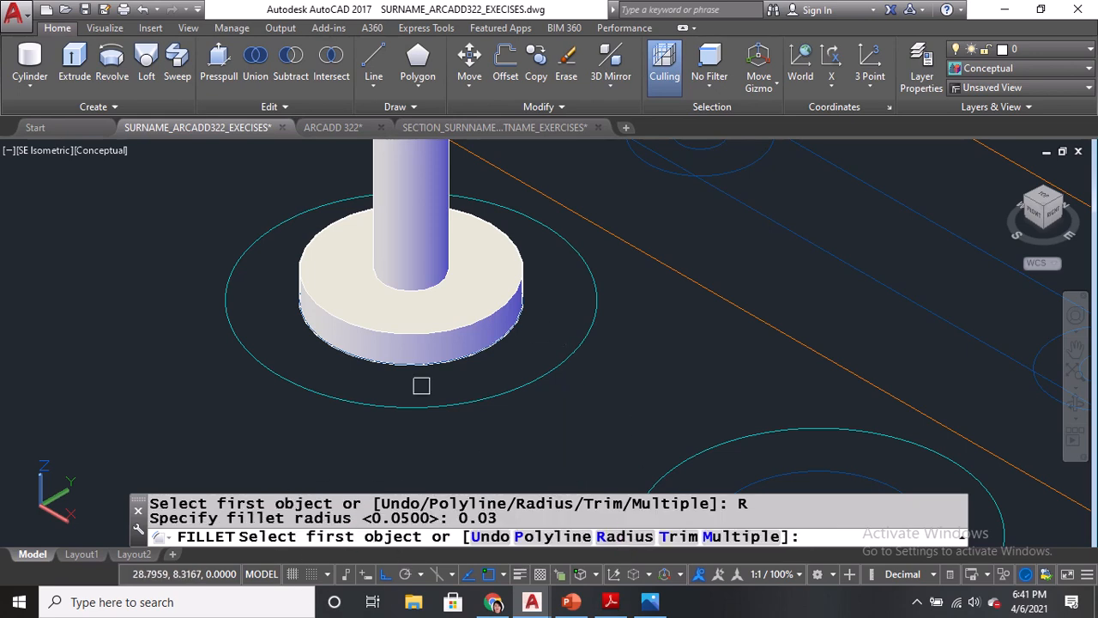
left_click(467, 312)
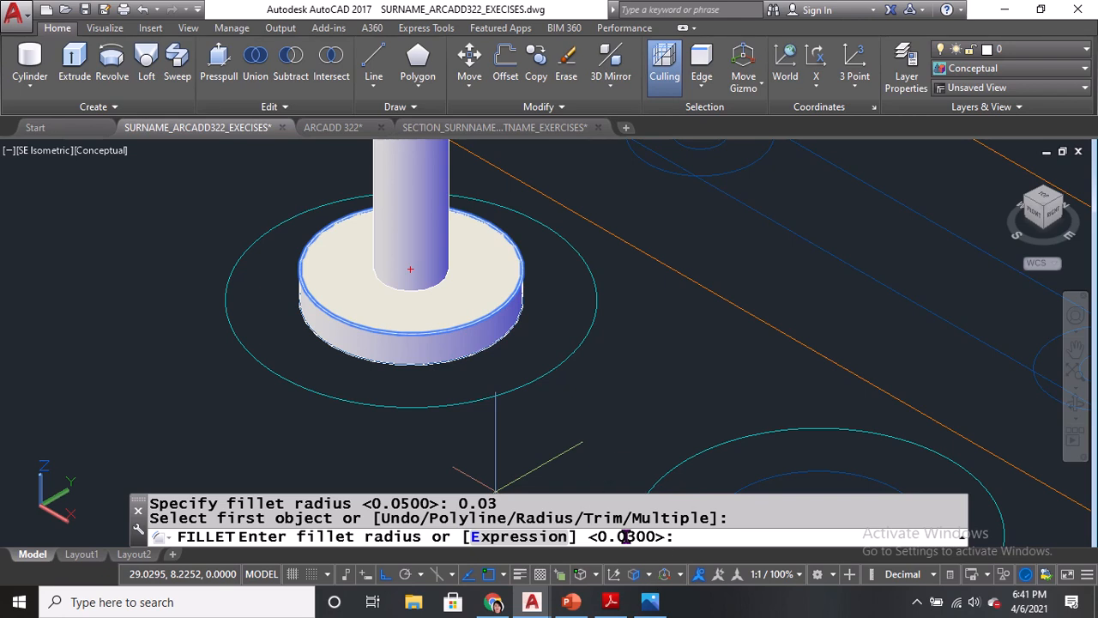
key("Return")
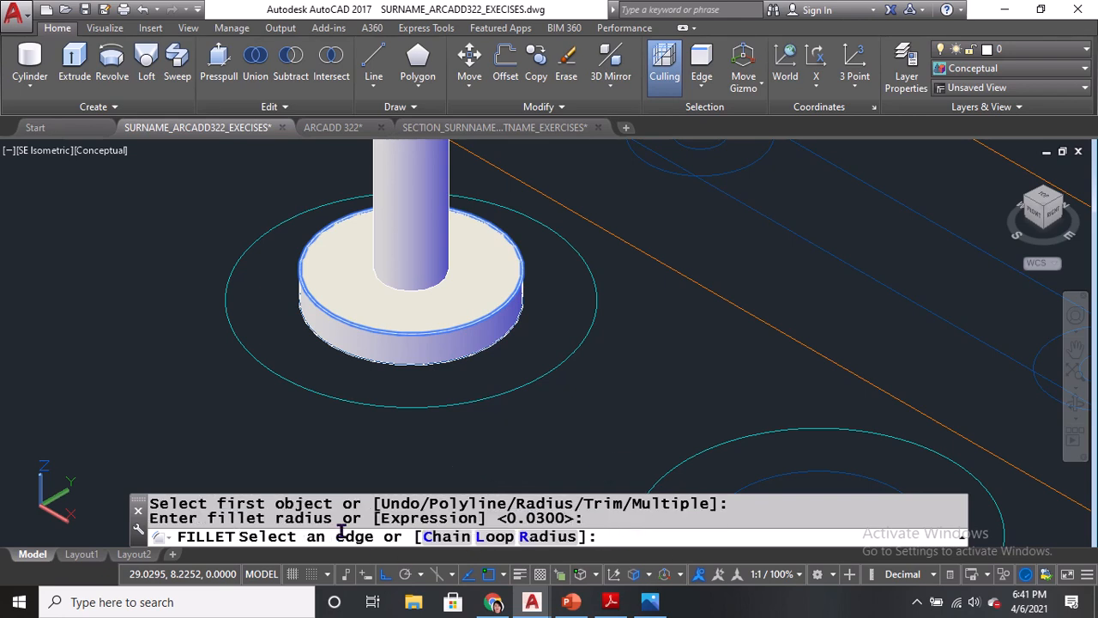
left_click(480, 304)
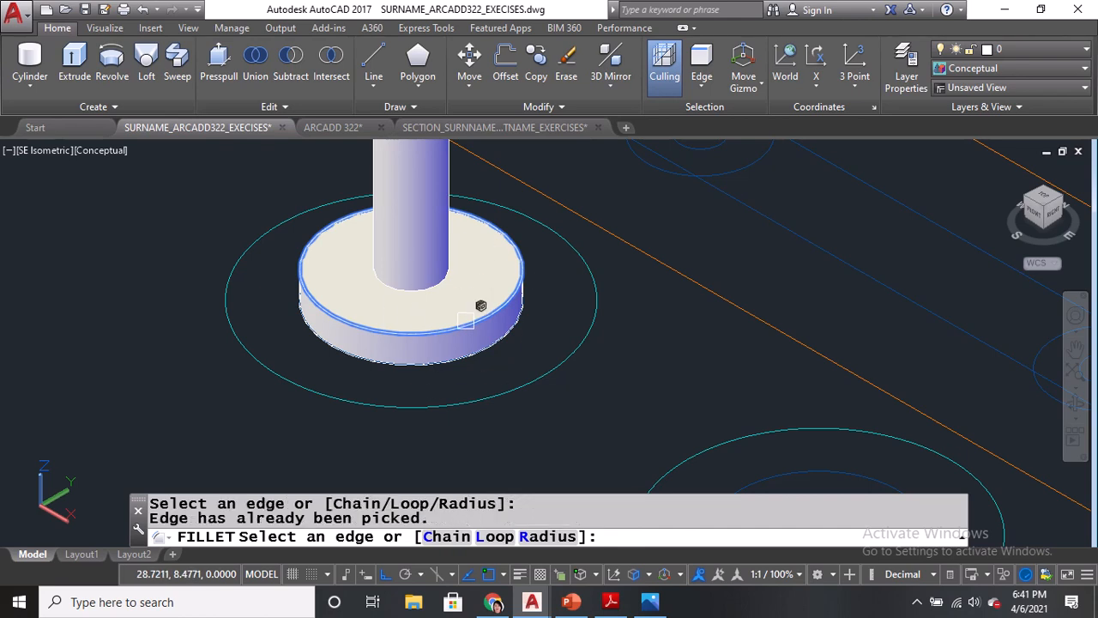
key("Return")
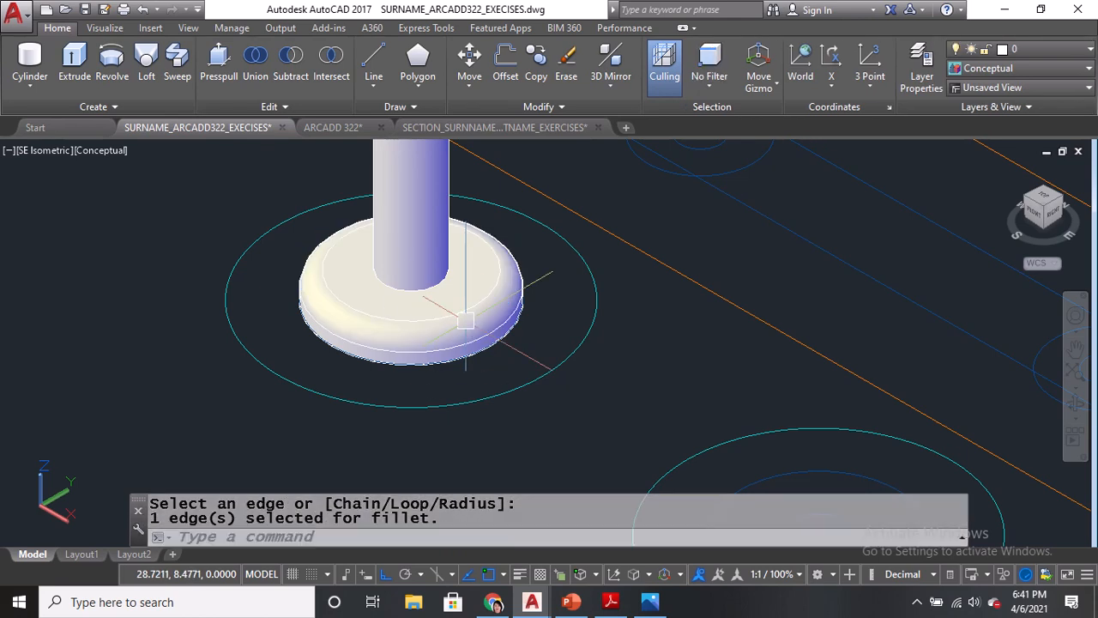
Fillet the upper and lower edges of the stool's seat cylinder with a radius of 0.015.
scroll(464, 310, "down", 5)
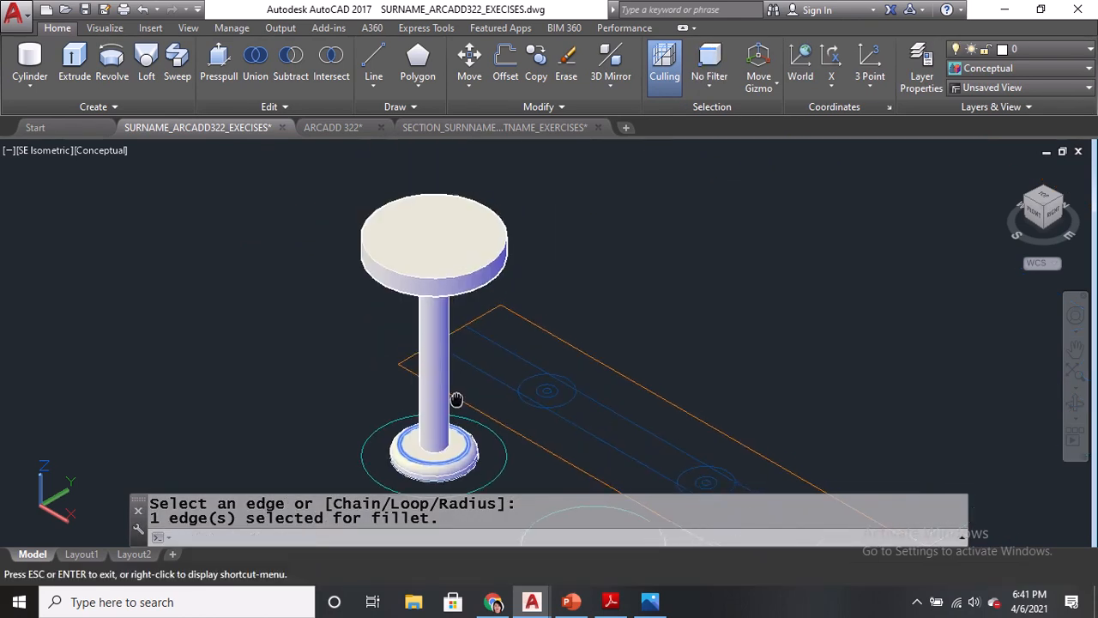
type("f")
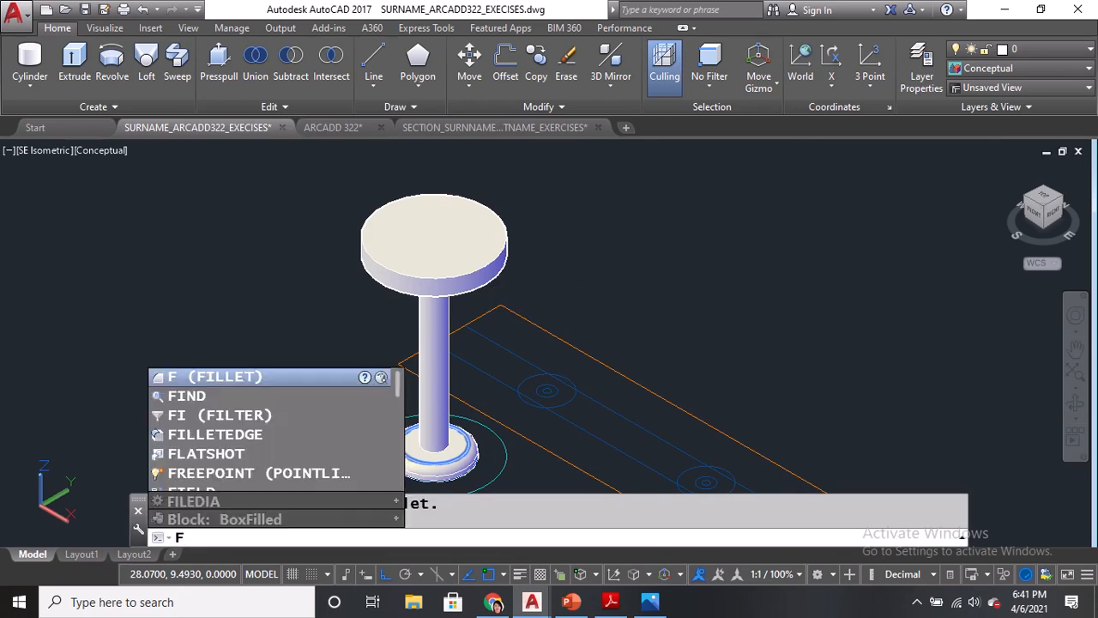
key("Return")
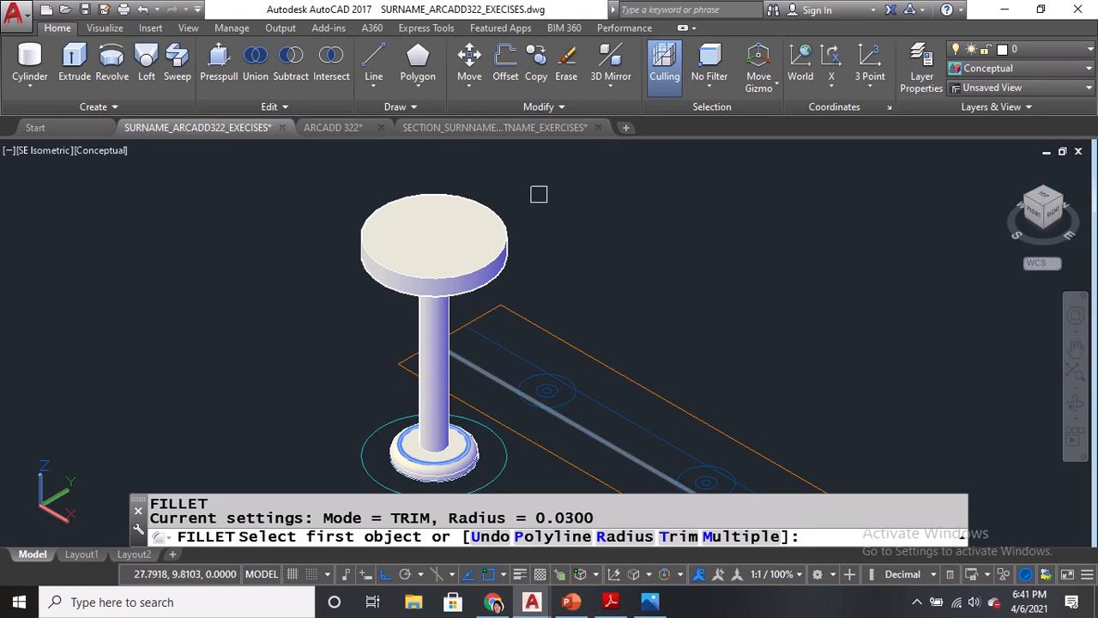
scroll(549, 257, "up", 2)
scroll(497, 296, "up", 2)
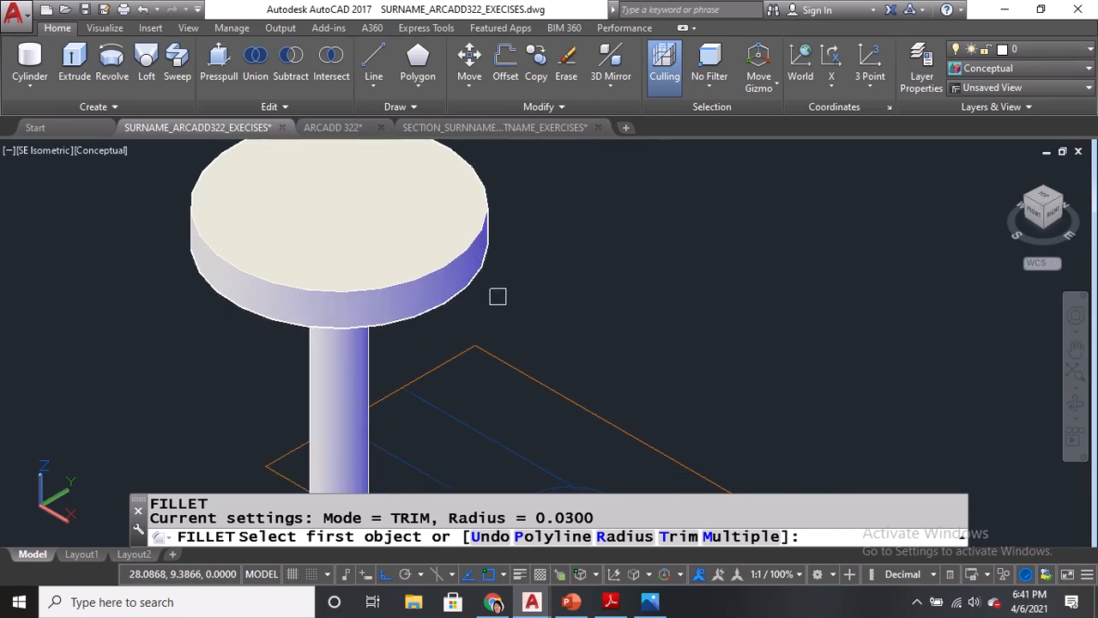
scroll(456, 314, "up", 1)
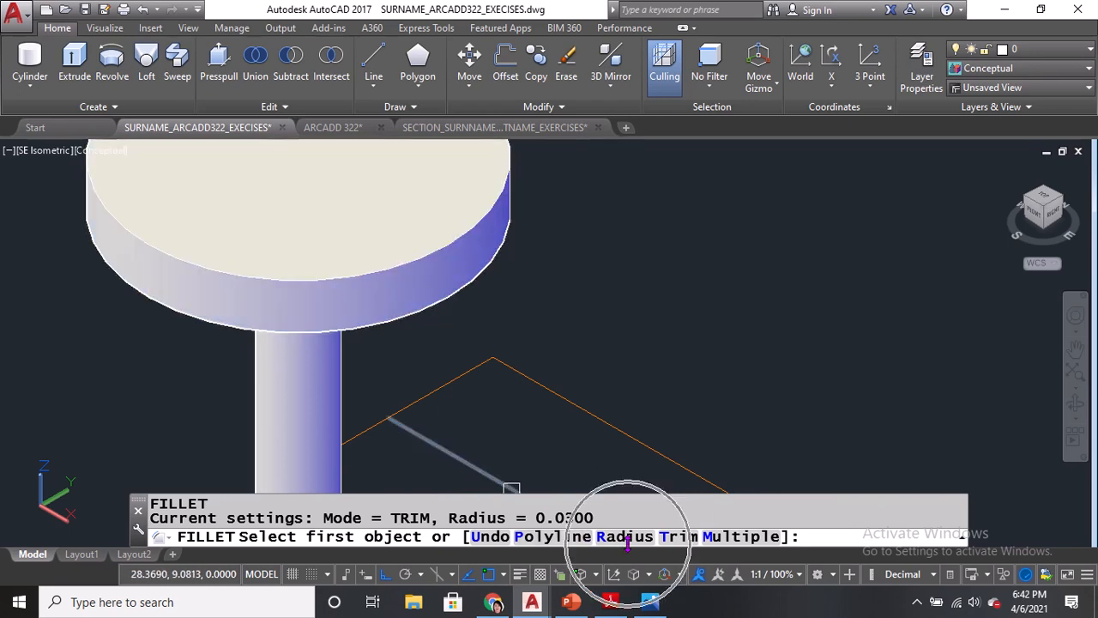
left_click(601, 541)
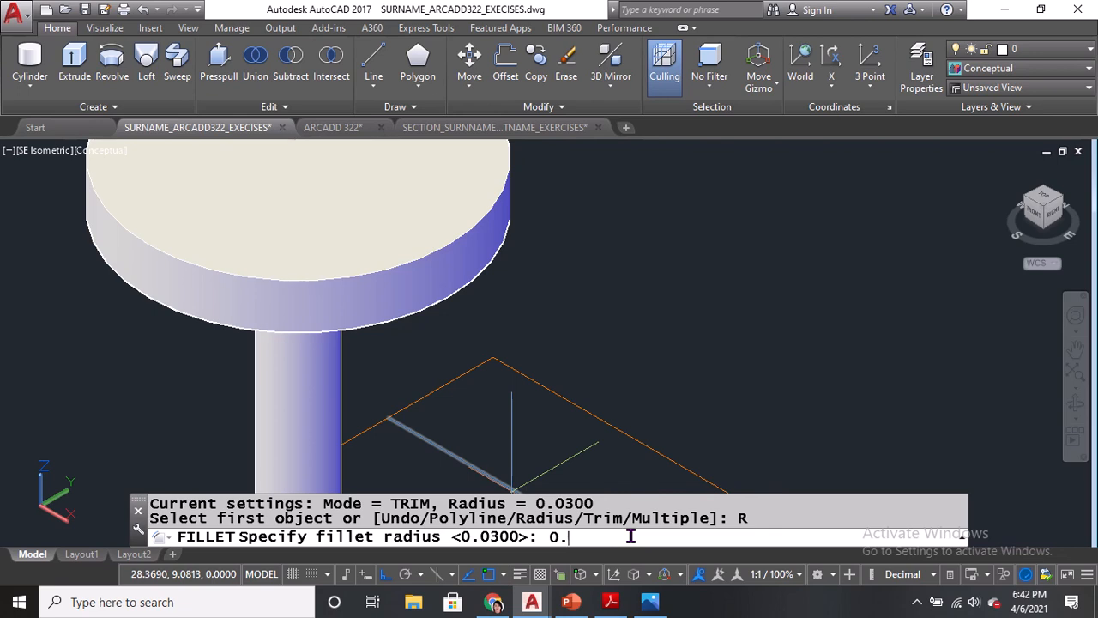
key("Return")
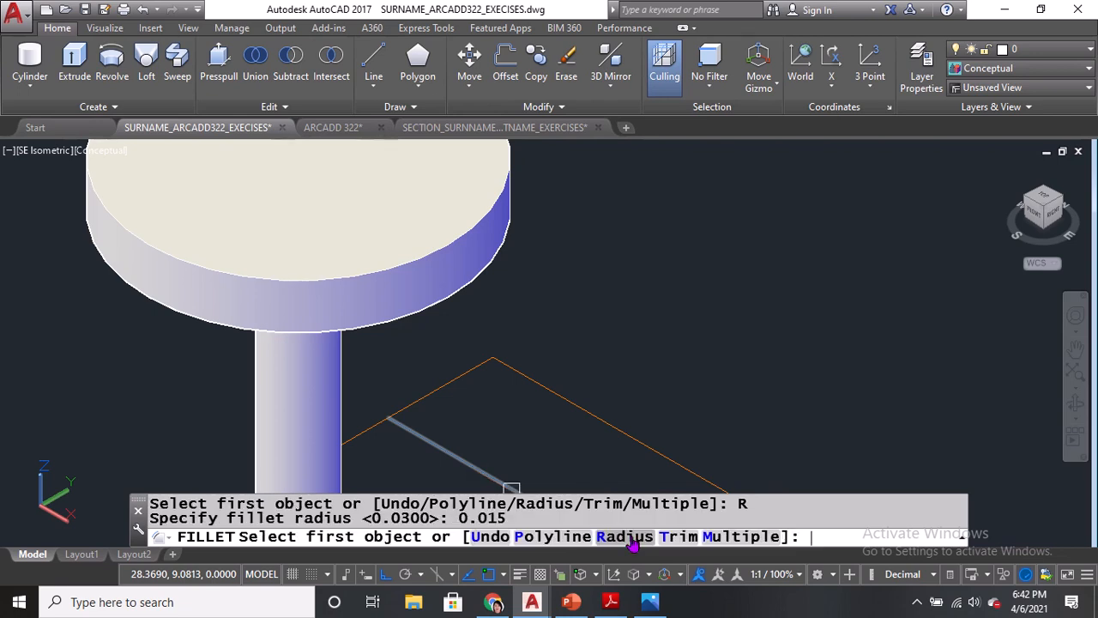
left_click(417, 252)
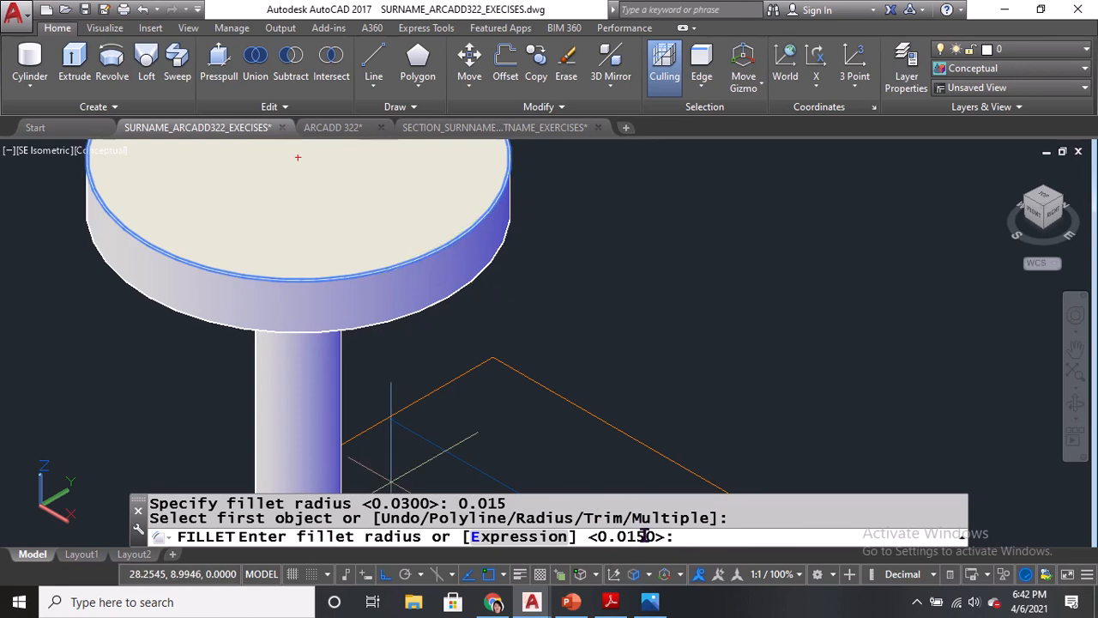
key("Return")
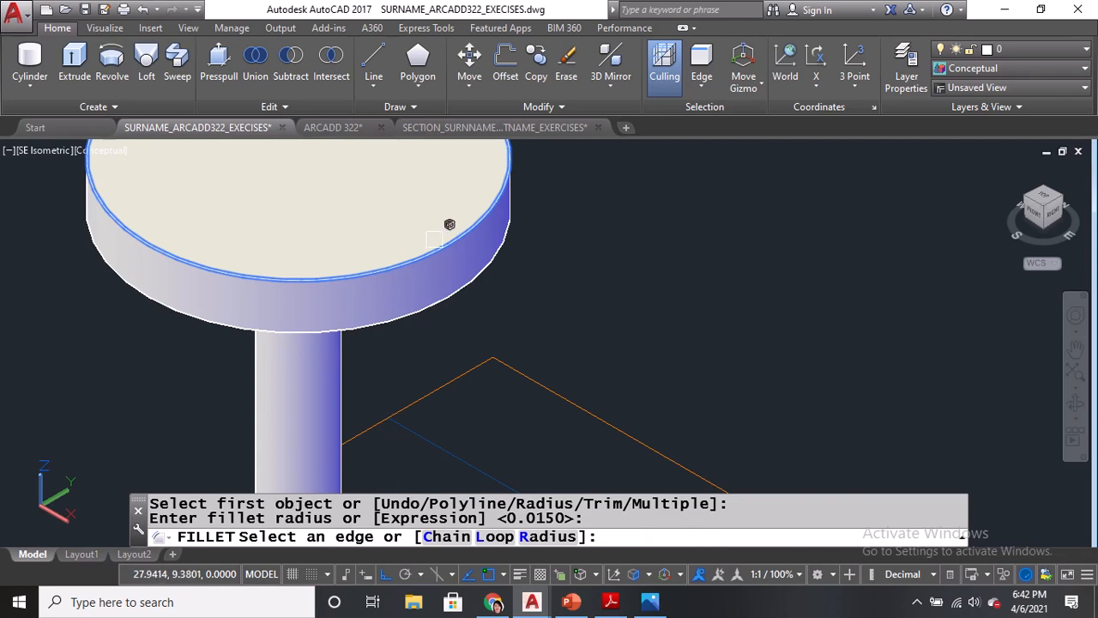
left_click(448, 278)
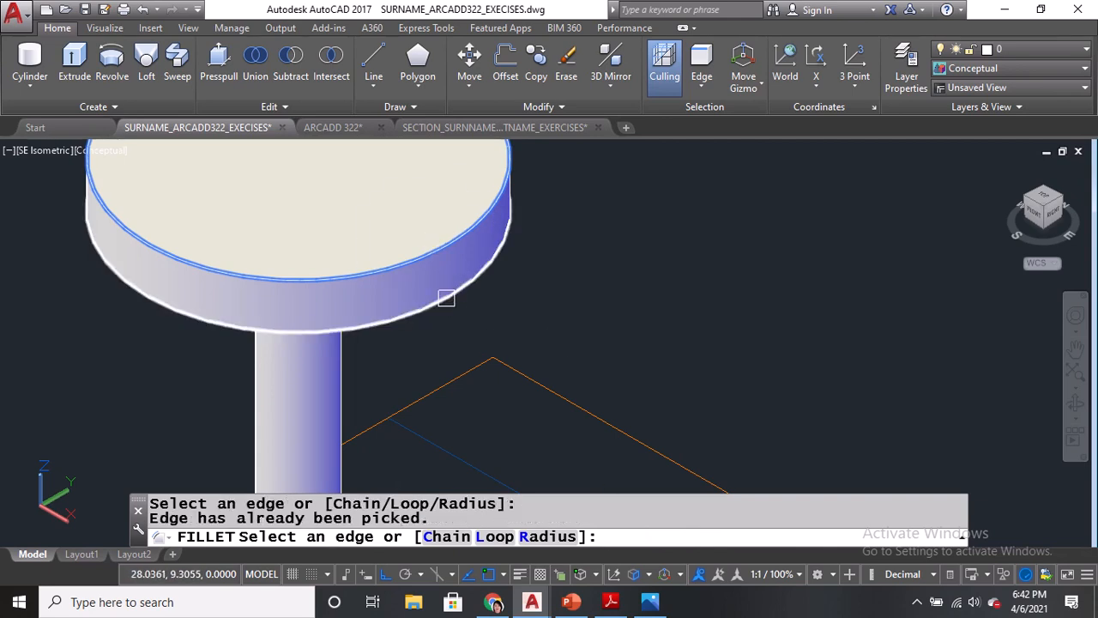
left_click(446, 298)
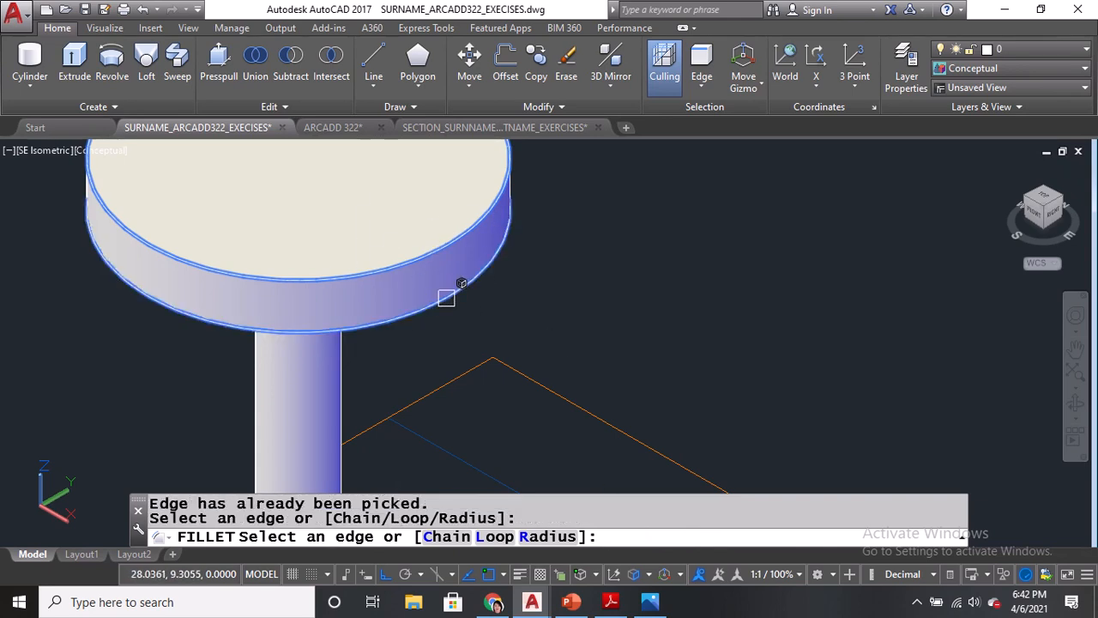
key("Return")
Copy the stool's seat, pole and base from its plan circle to the matching point on the middle stool circle.
scroll(433, 296, "down", 4)
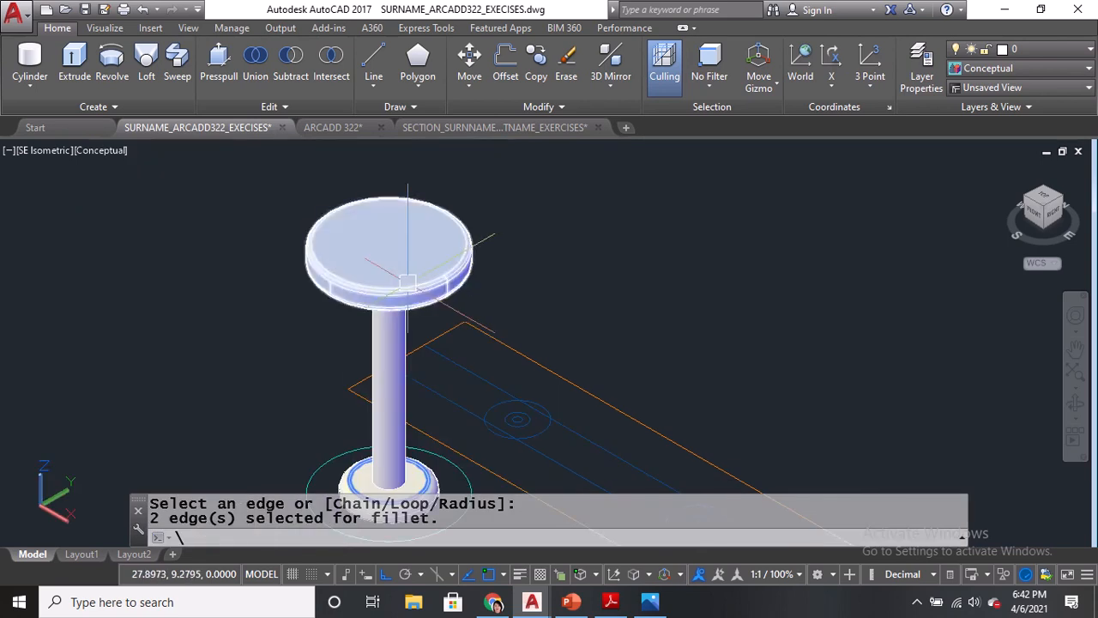
scroll(407, 284, "down", 2)
type("co")
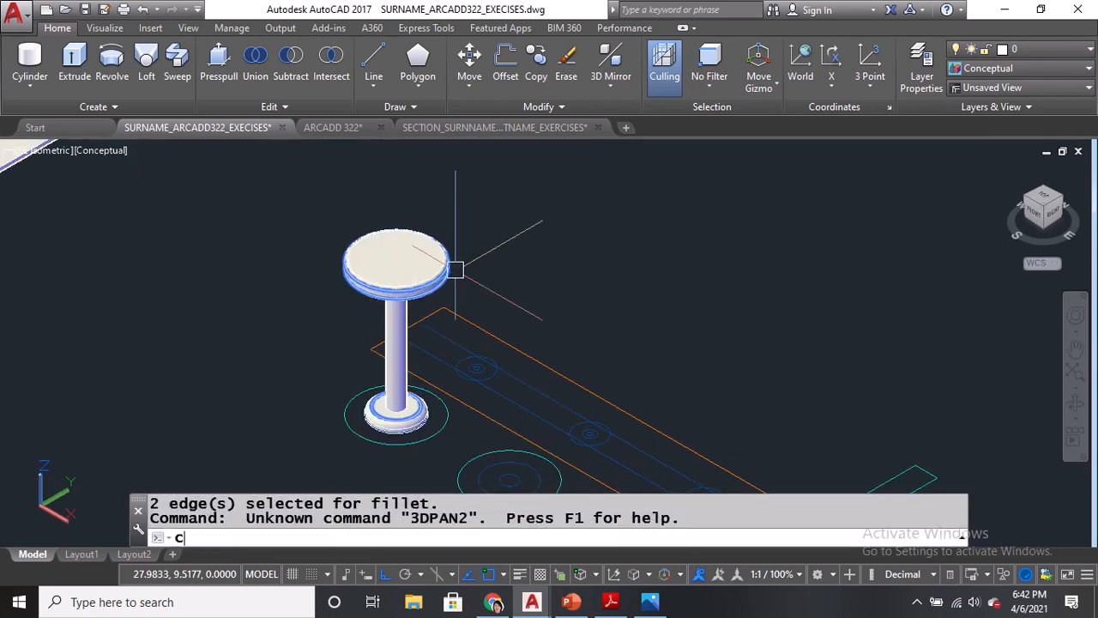
key("Return")
left_click(429, 259)
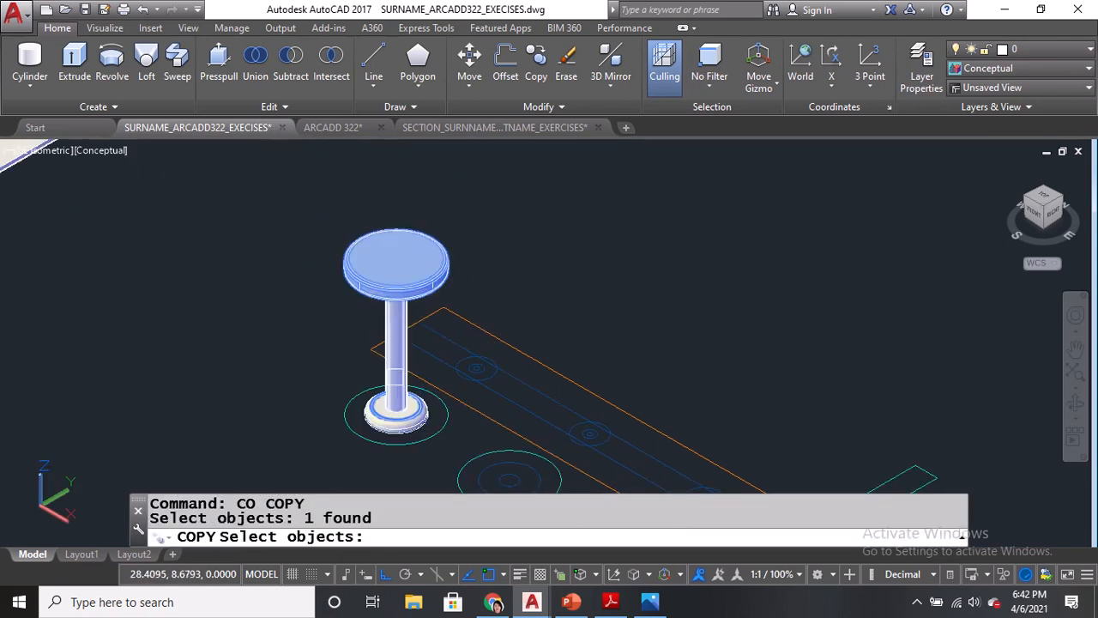
left_click(396, 360)
scroll(394, 454, "up", 3)
scroll(407, 430, "up", 2)
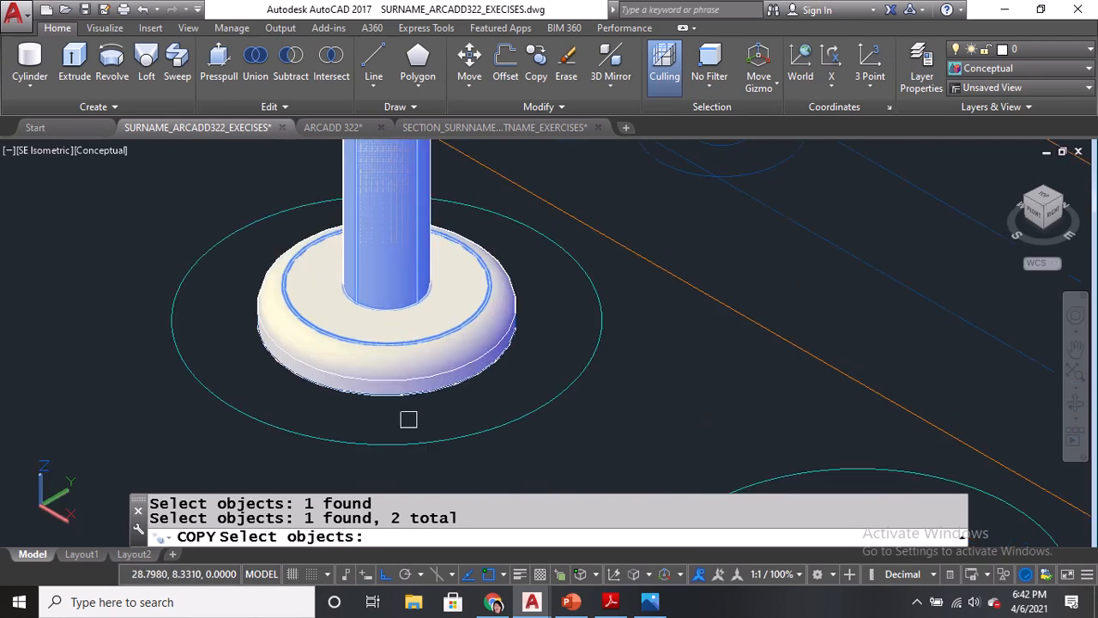
left_click(425, 382)
scroll(412, 356, "down", 4)
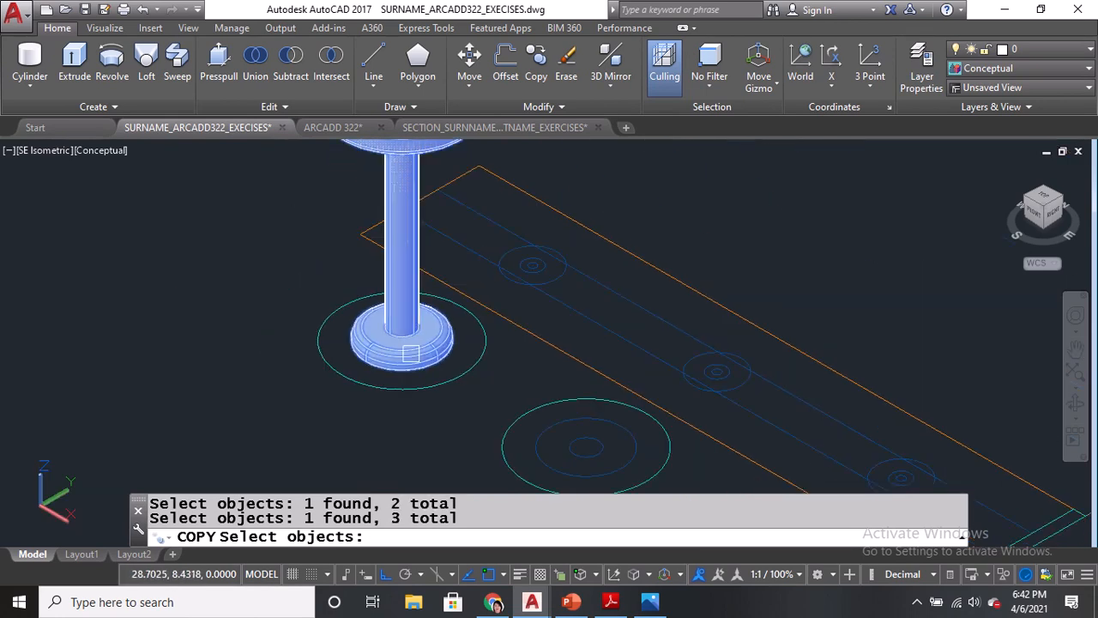
key("Return")
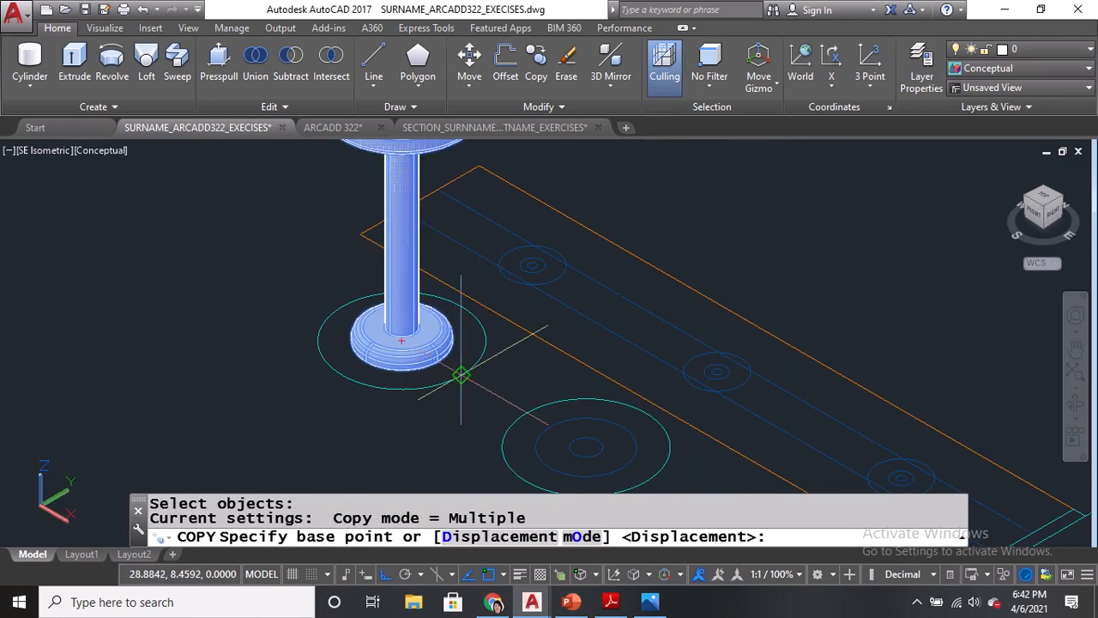
left_click(461, 375)
middle_click_drag(504, 427, 404, 314)
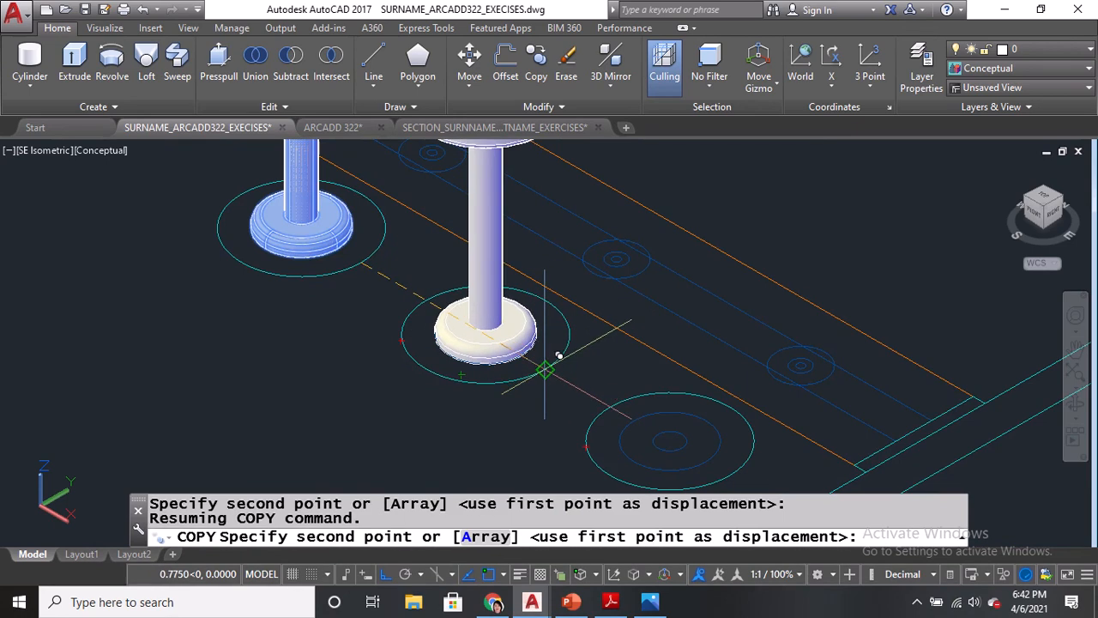
left_click(549, 370)
Place another copy of the stool on the third plan circle, end the copying and save the drawing.
middle_click_drag(549, 371, 394, 255)
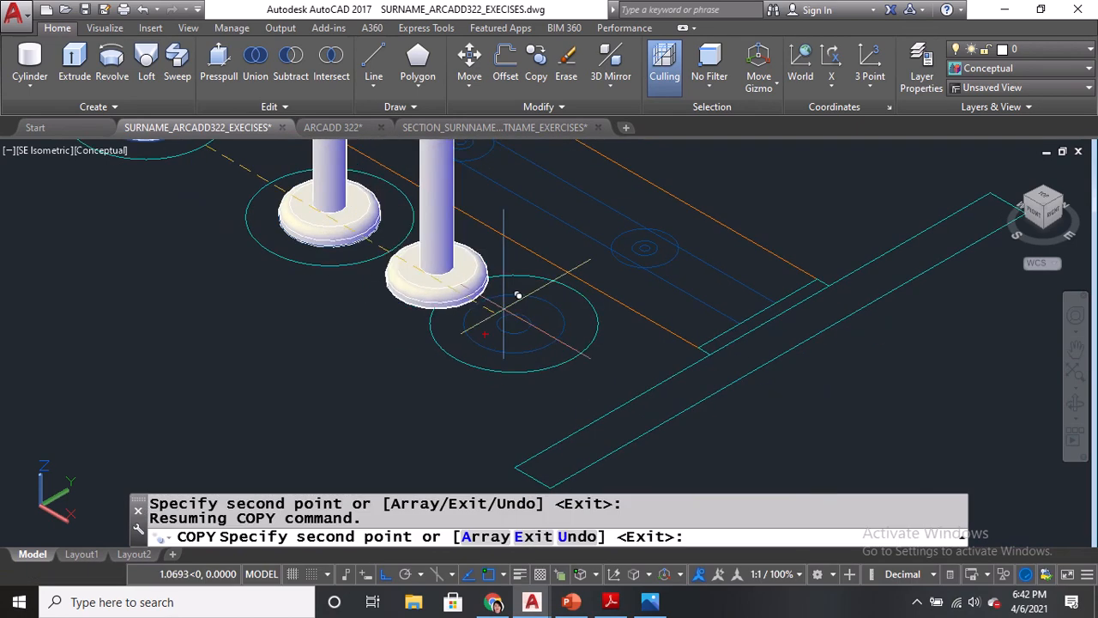
left_click(576, 352)
key("Return")
scroll(575, 377, "down", 3)
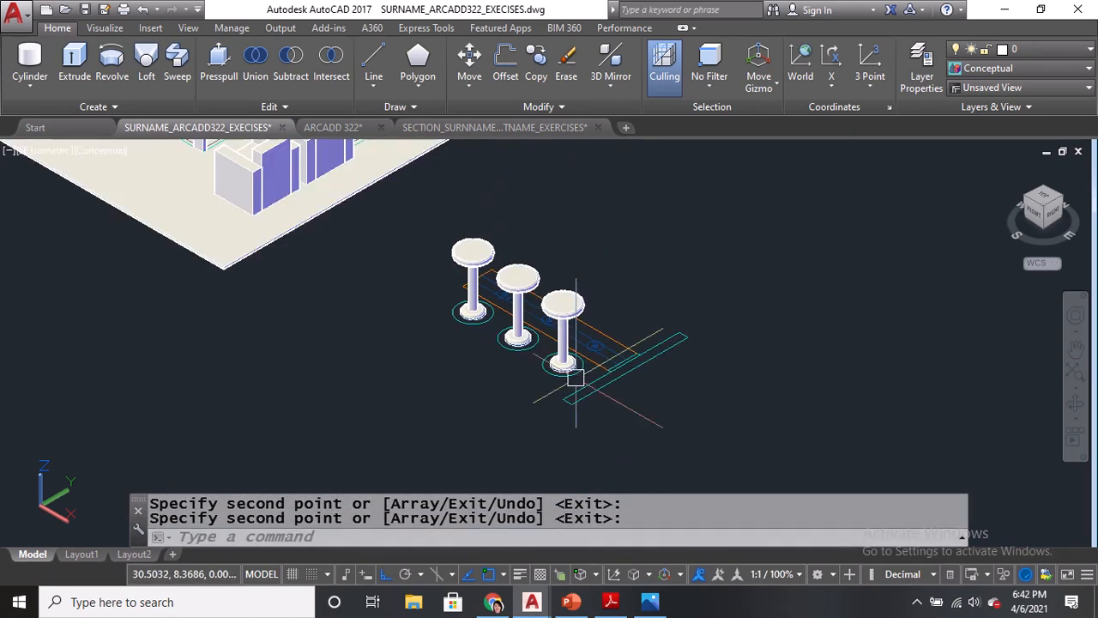
middle_click_drag(649, 227, 625, 277)
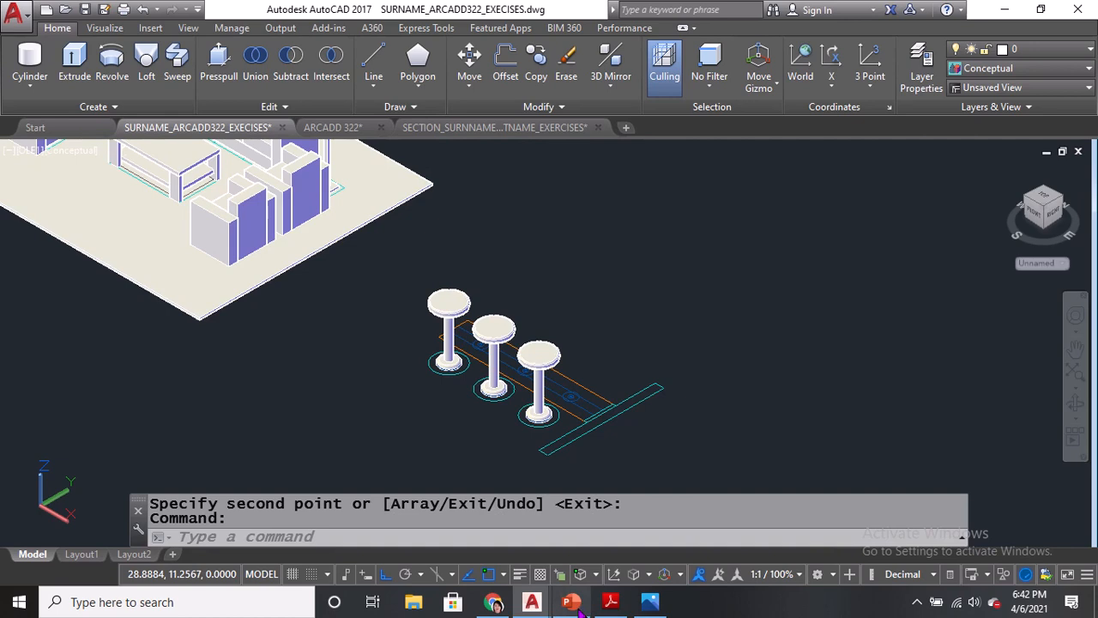
key("ctrl+s")
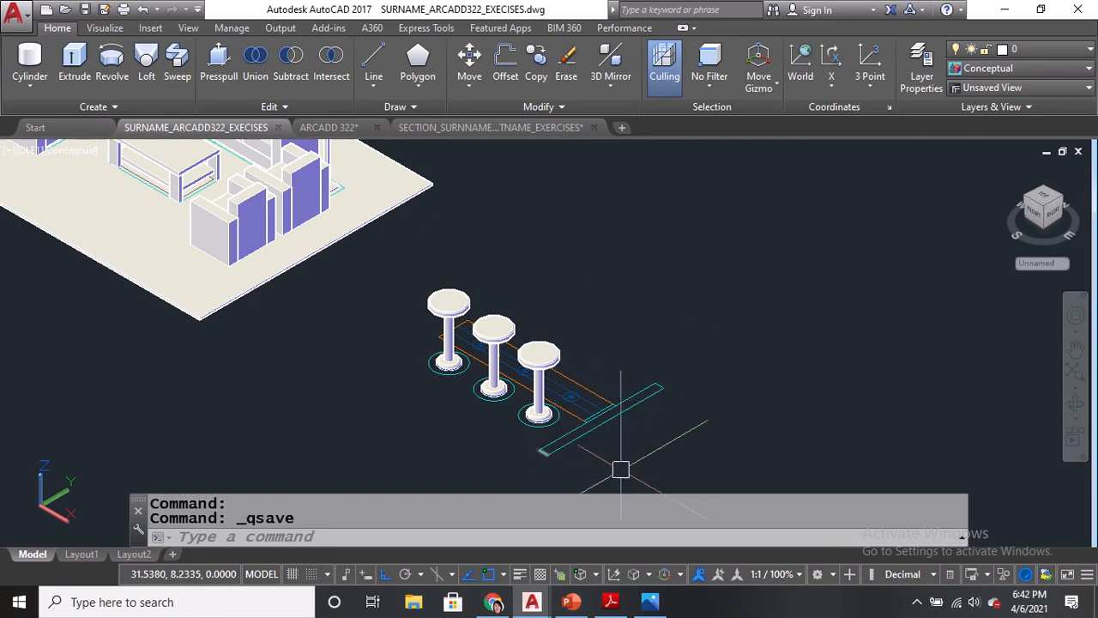
Switch to the EXERCISE 02 PDF in Adobe Reader, check the wall's overall height in the elevation, and return to AutoCAD.
middle_click_drag(620, 469, 589, 387)
scroll(573, 332, "up", 2)
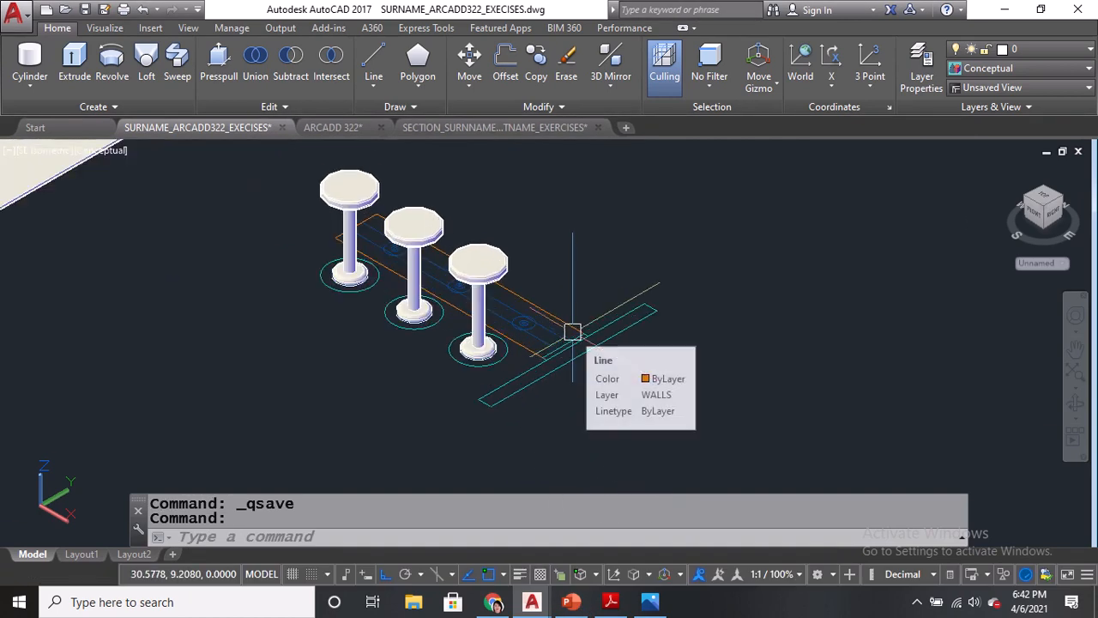
left_click(566, 611)
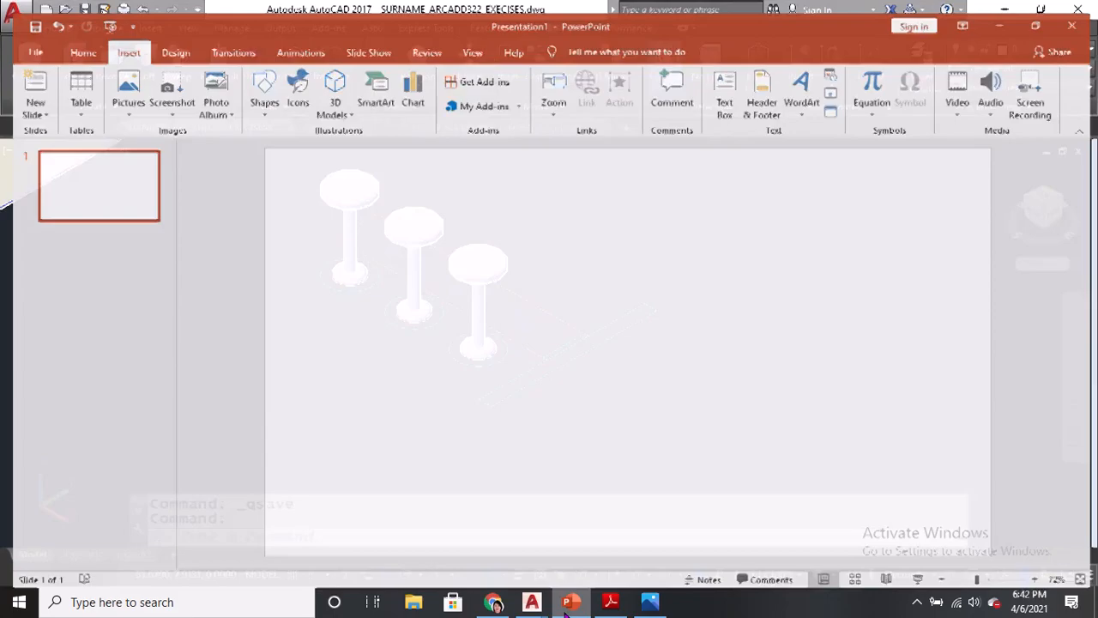
left_click(568, 611)
left_click(611, 604)
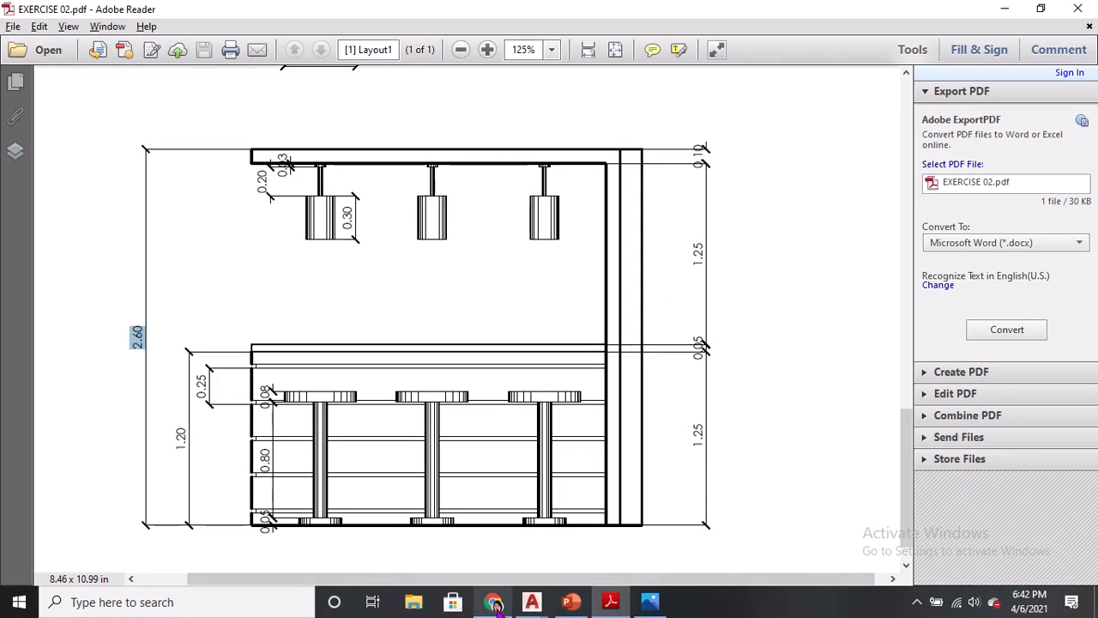
mouse_move(531, 604)
left_click(358, 525)
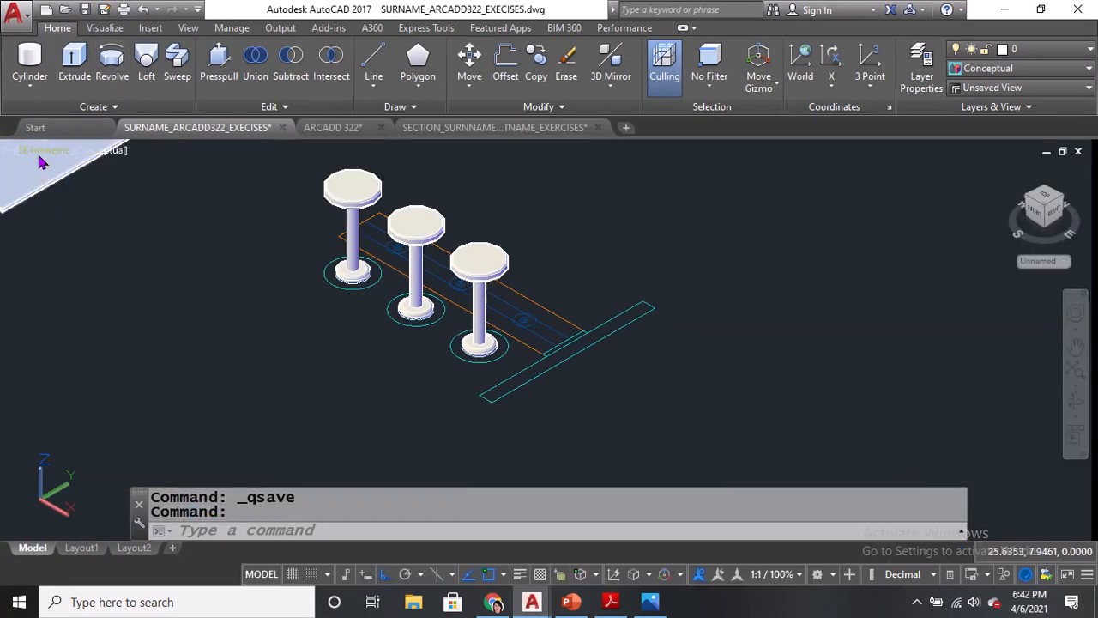
Set the view to SW Isometric and model the wall as a 2.6 high box over the narrow plan rectangle at the counter's end.
left_click(39, 155)
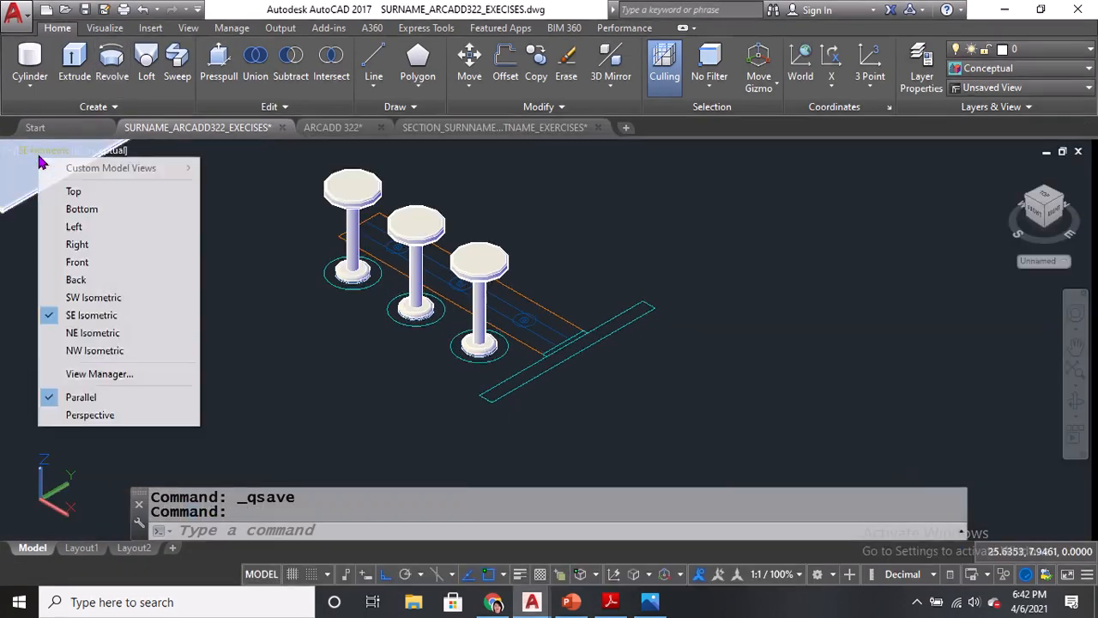
left_click(95, 297)
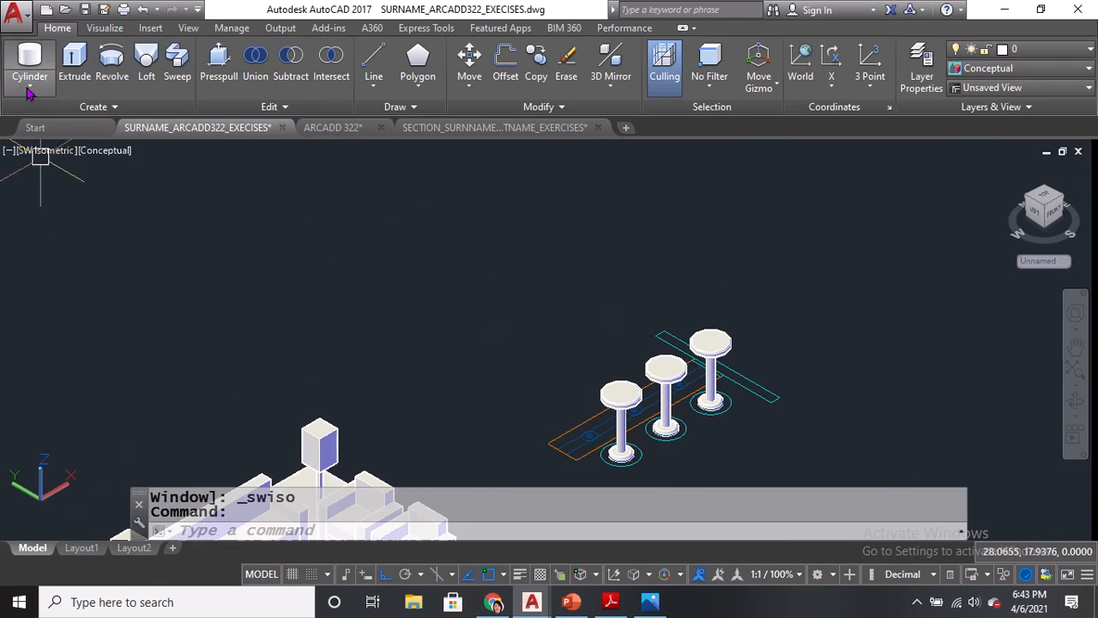
left_click(29, 87)
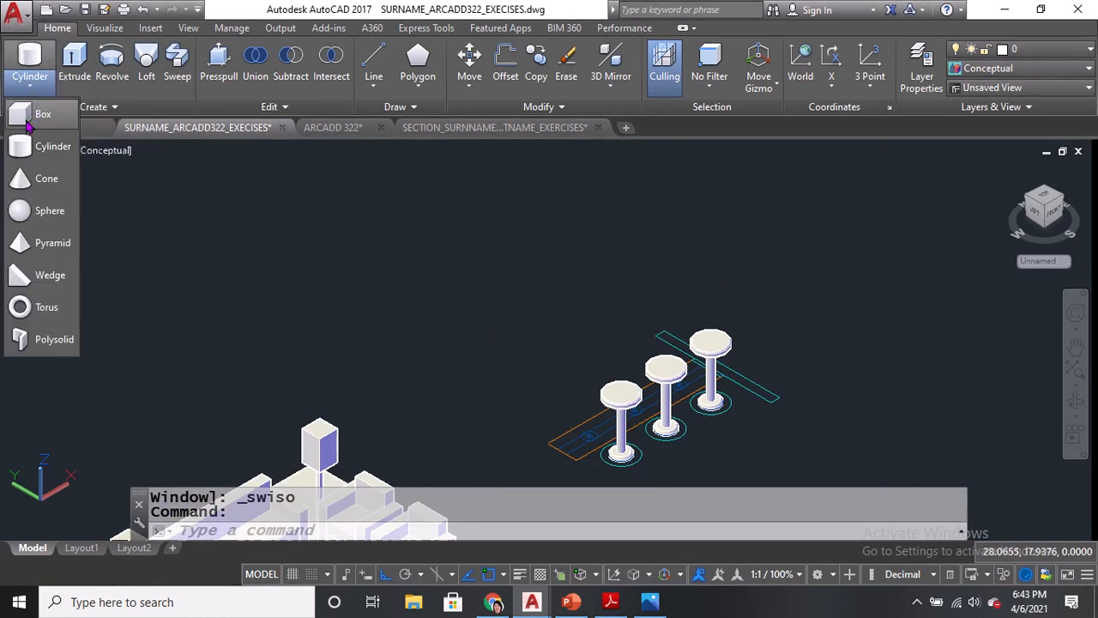
left_click(29, 121)
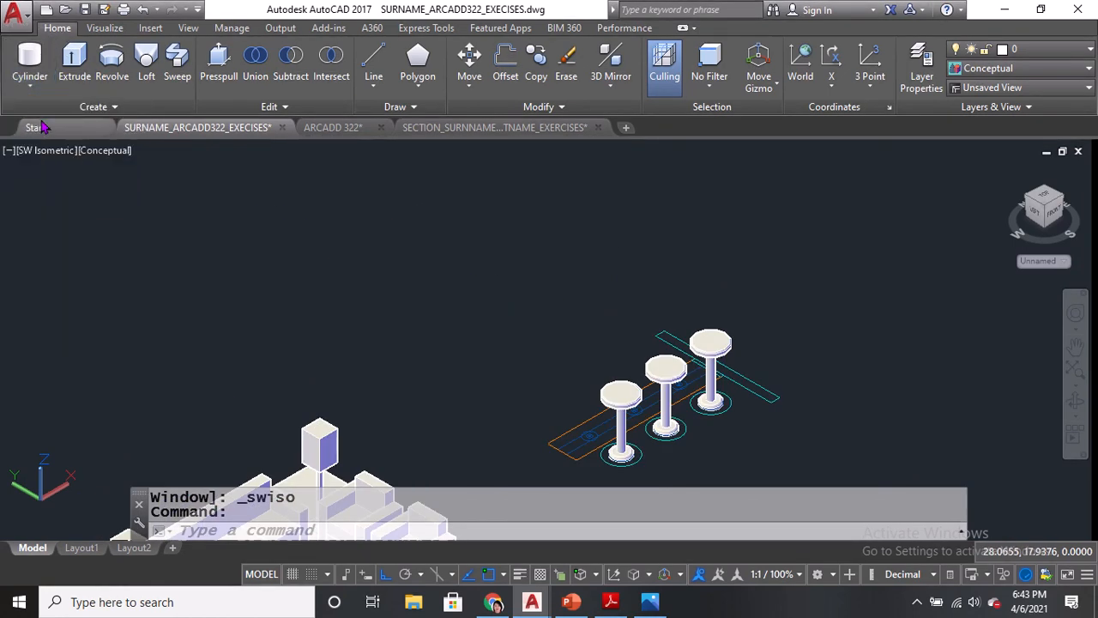
scroll(663, 322, "up", 2)
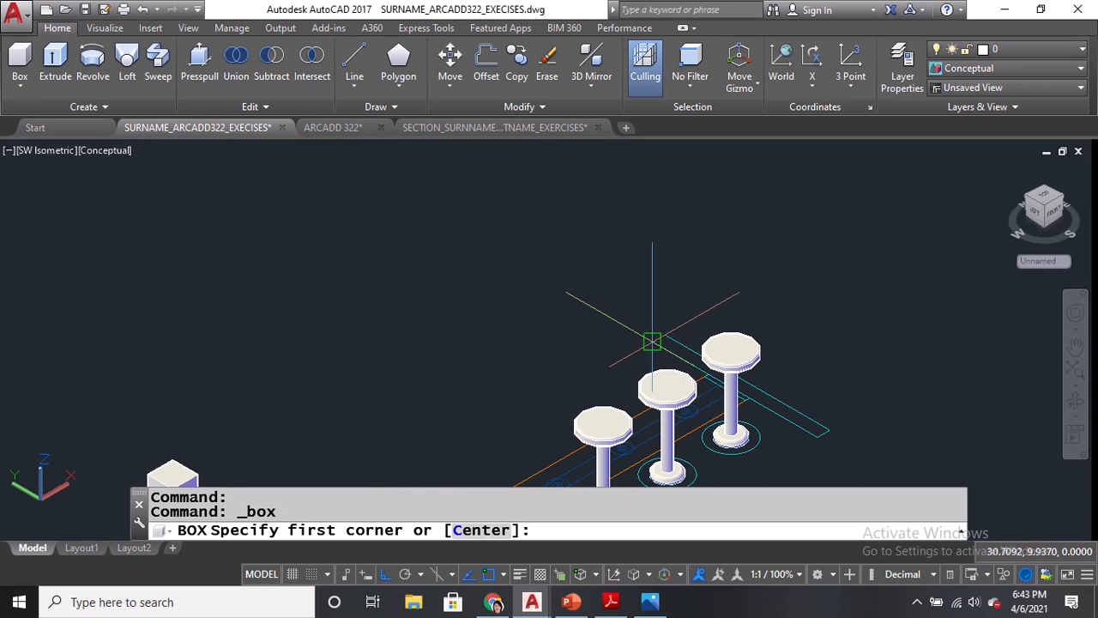
left_click(652, 342)
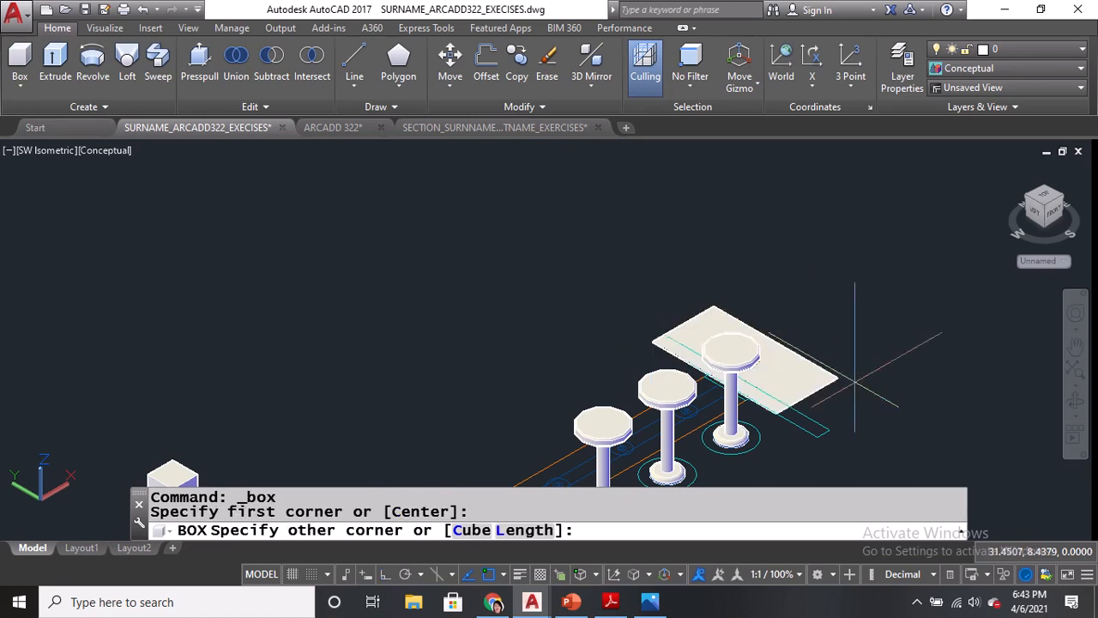
left_click(829, 430)
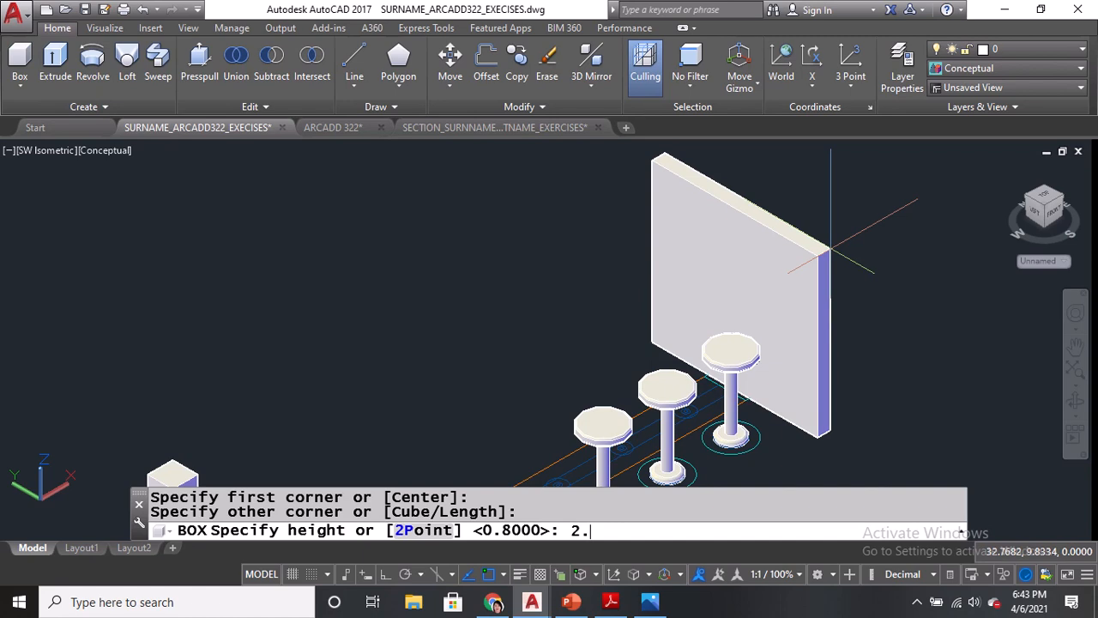
key("Return")
middle_click_drag(721, 392, 725, 312)
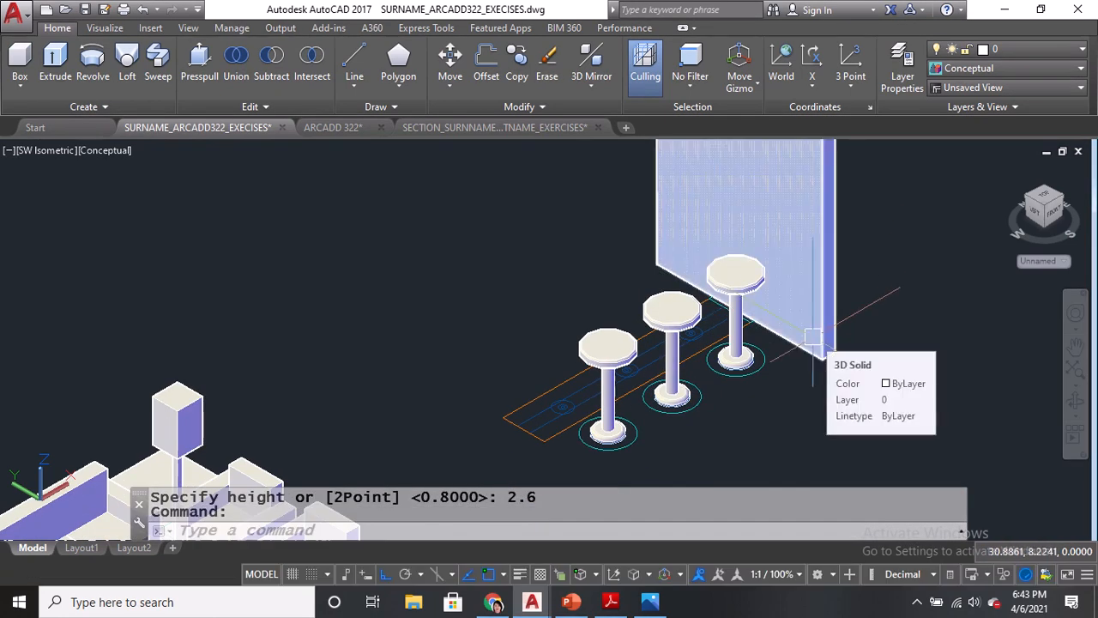
scroll(537, 438, "up", 3)
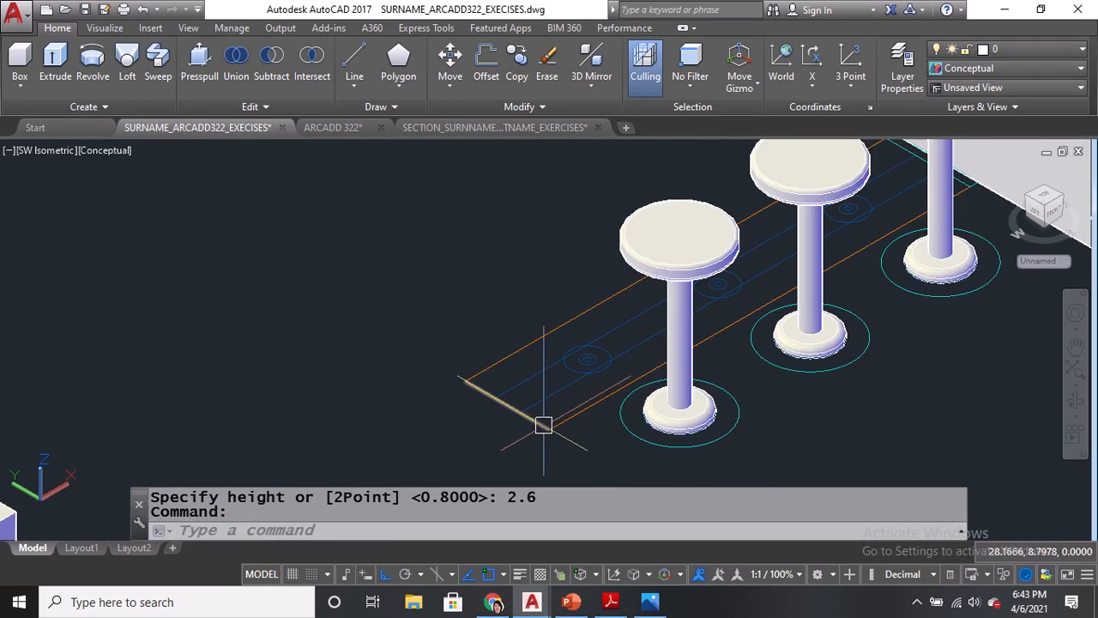
Start a 3D polyline at the midpoint of the narrow strip's wall-side edge and run it vertically to the wall's top edge.
middle_click_drag(863, 260, 603, 407)
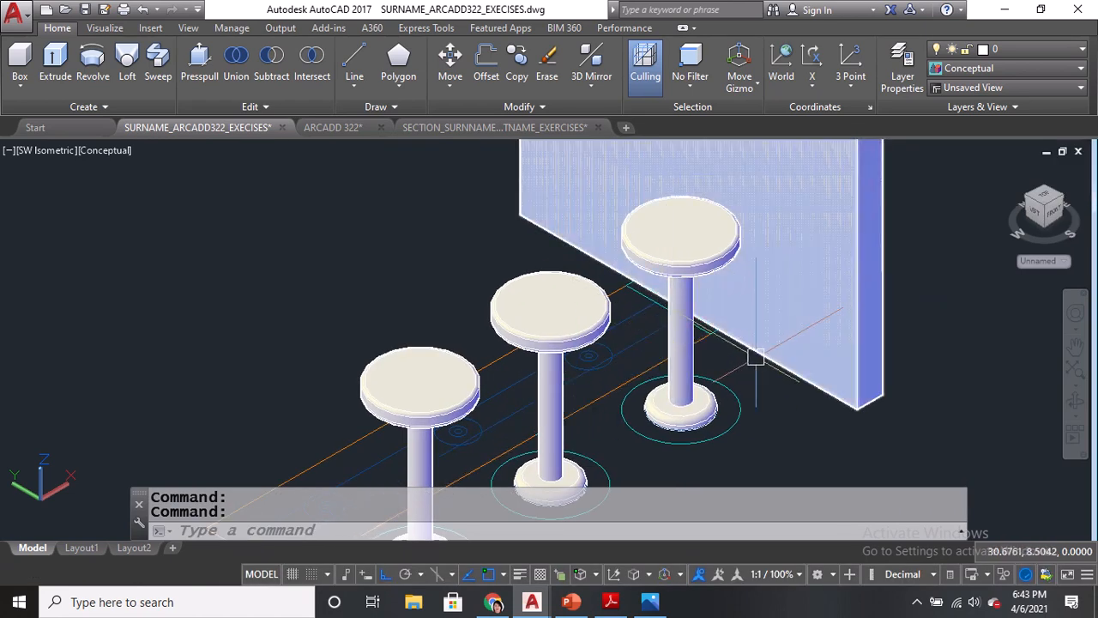
type("3p")
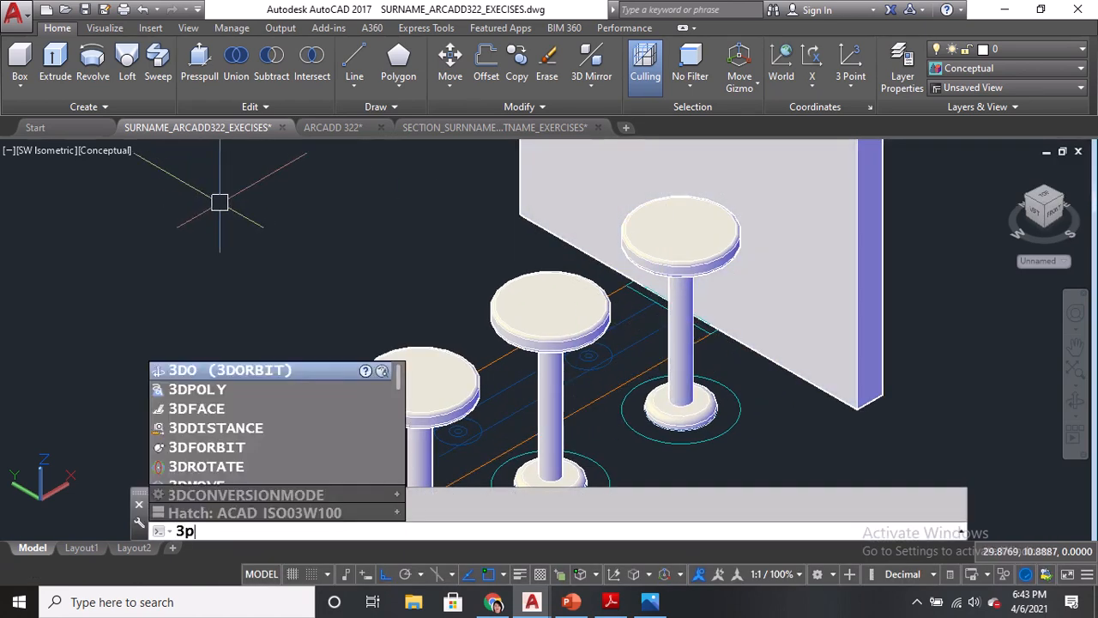
key("Return")
scroll(590, 315, "up", 2)
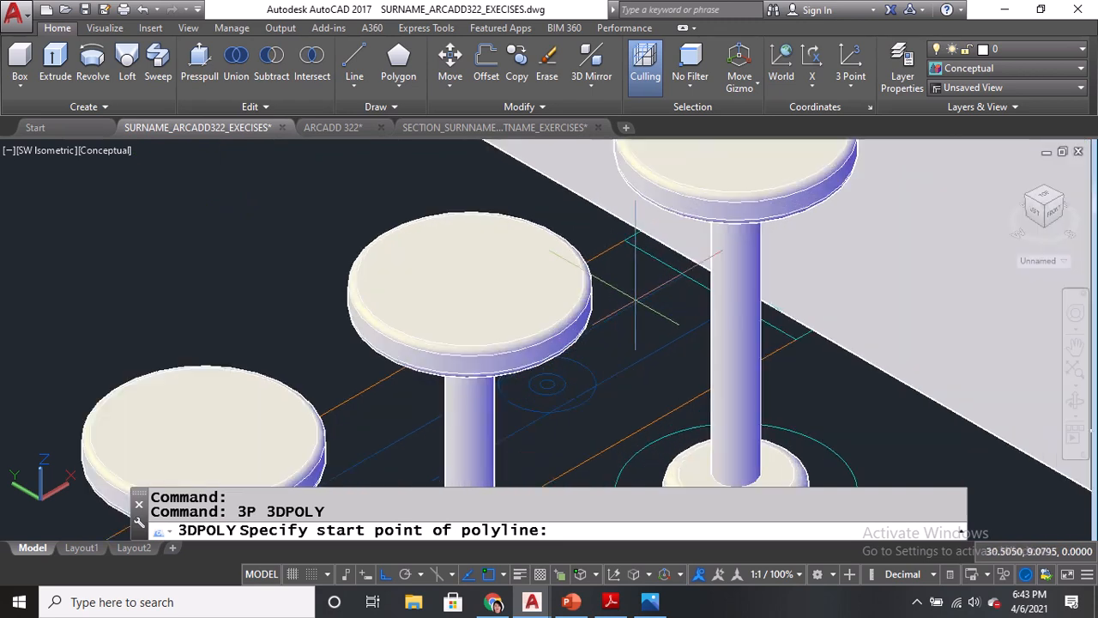
left_click(726, 280)
scroll(726, 281, "down", 5)
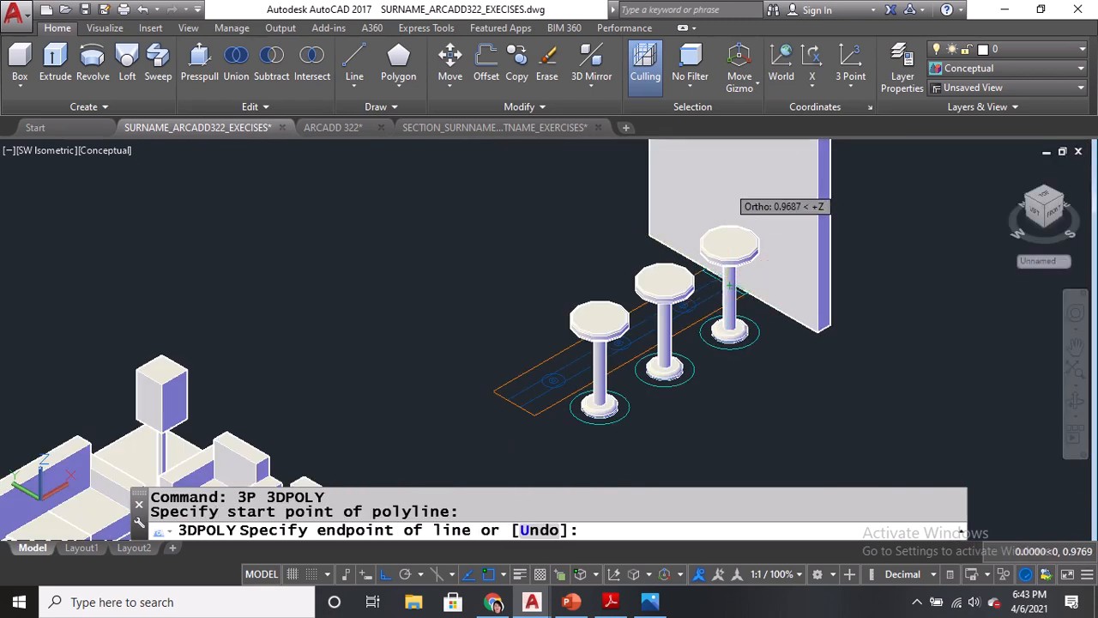
middle_click_drag(728, 249, 728, 290)
scroll(736, 244, "up", 4)
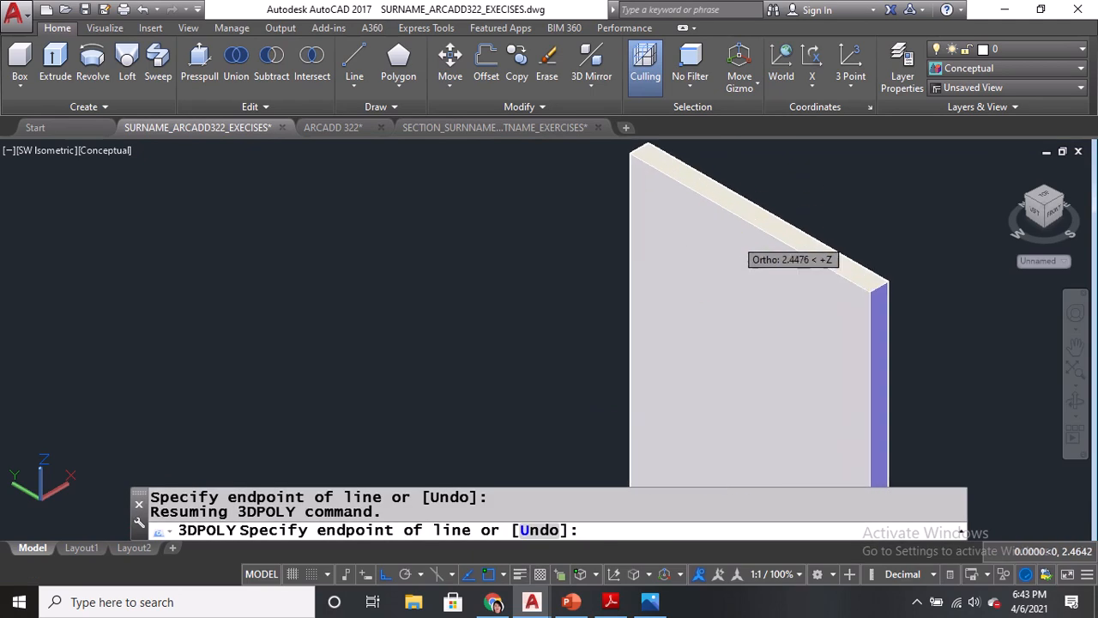
left_click(741, 221)
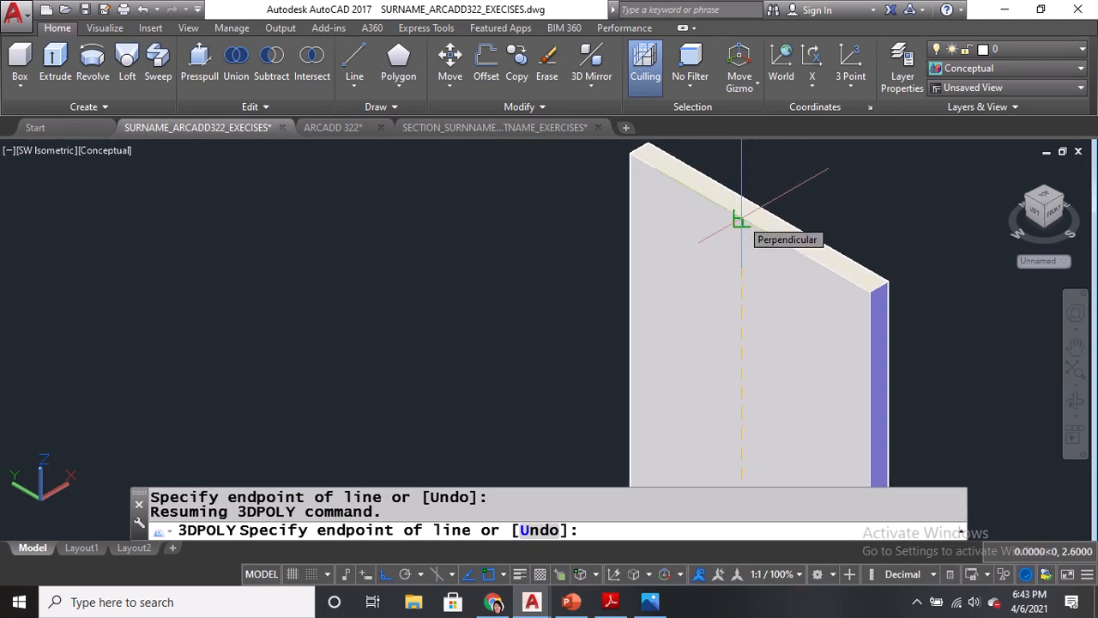
left_click(741, 221)
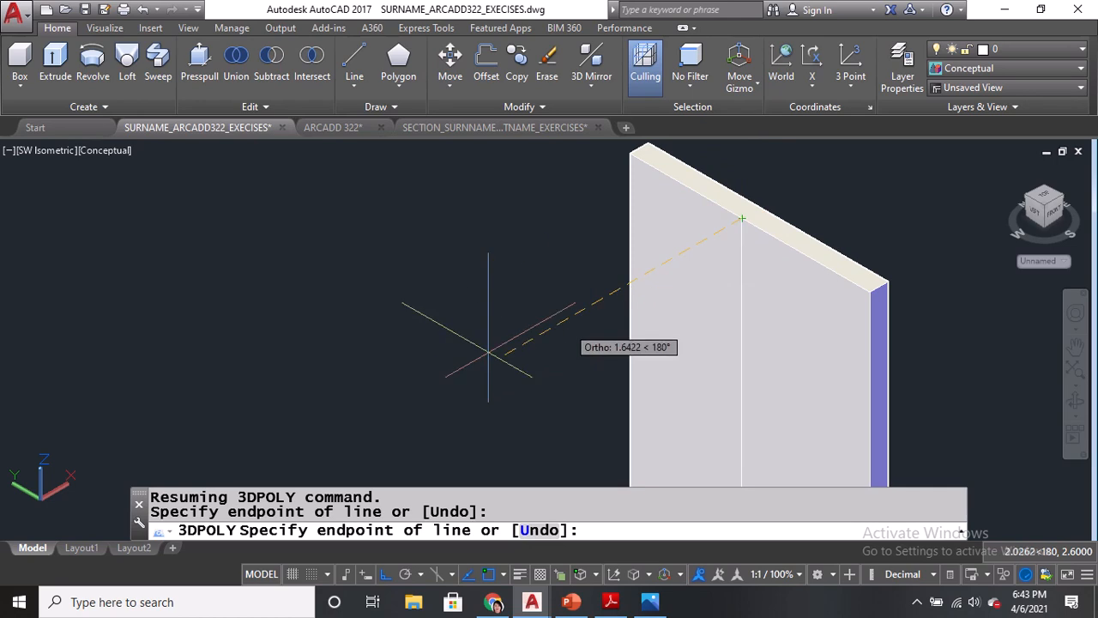
Continue the 3D polyline 2.5 horizontally out from the wall over the counter and finish it.
middle_click_drag(387, 397, 552, 279)
scroll(564, 271, "down", 2)
type("2.5")
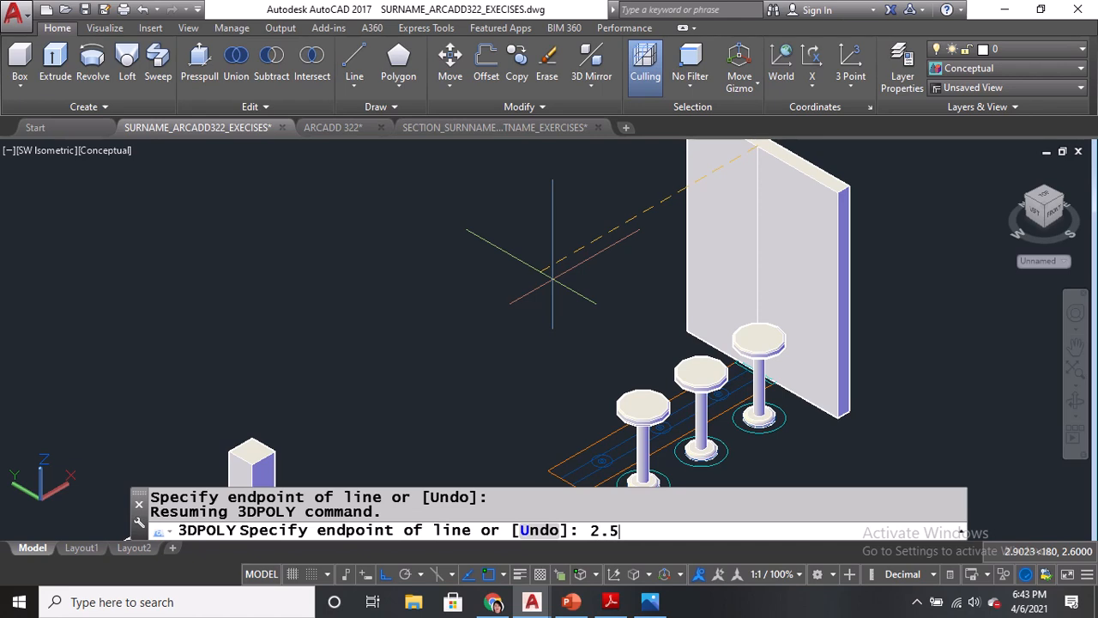
key("Return")
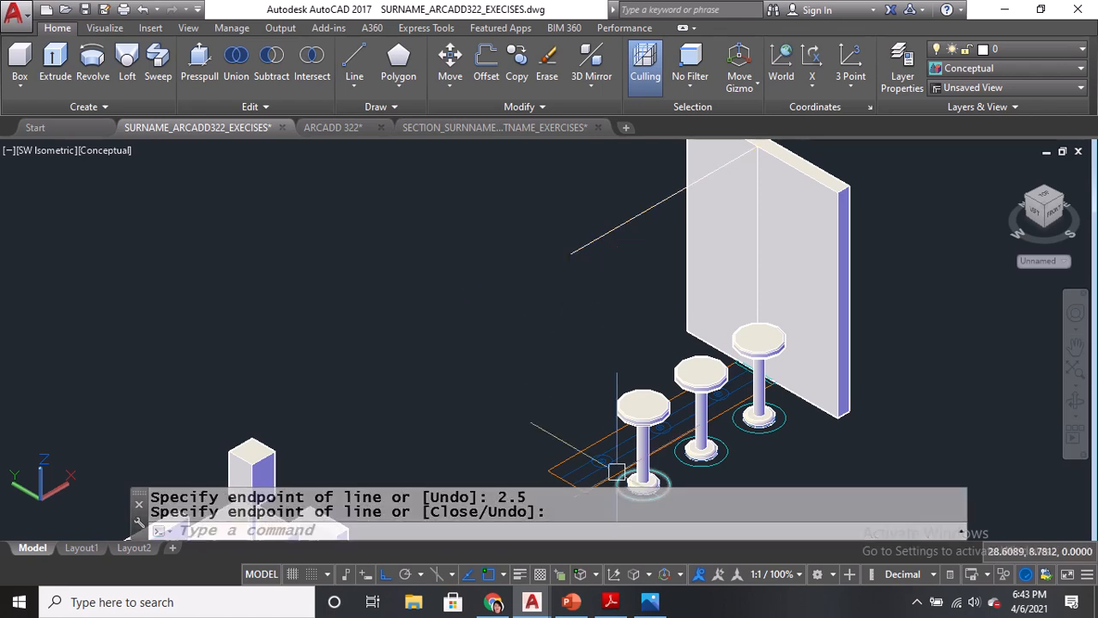
Switch to the EXERCISE 02 PDF in Adobe Reader, check the counter's length in the plan, and return to AutoCAD.
left_click(611, 601)
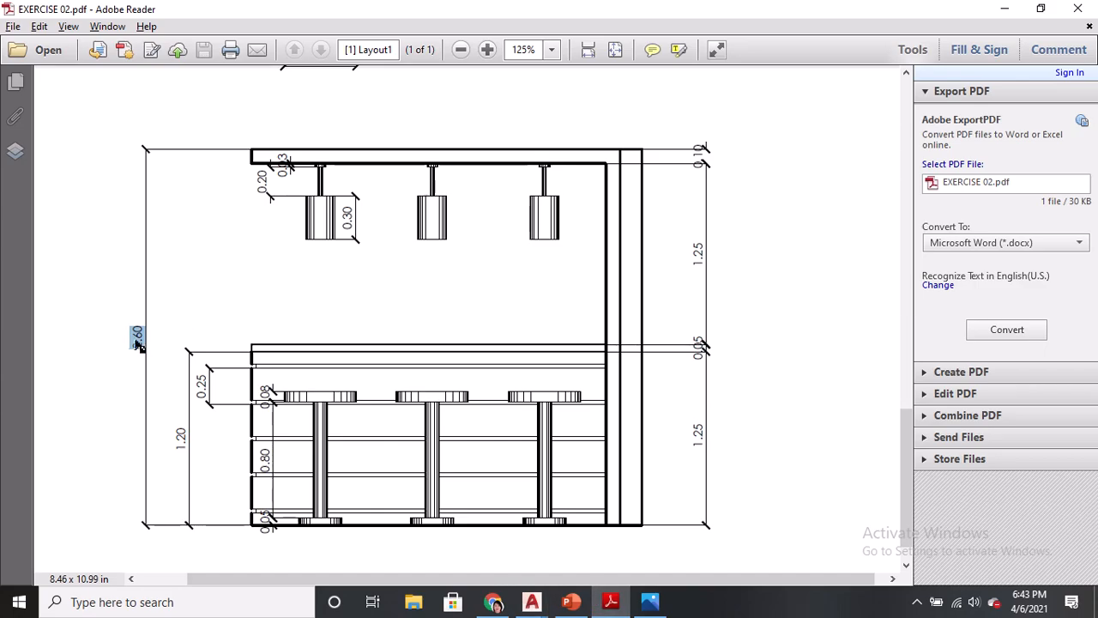
scroll(401, 209, "up", 10)
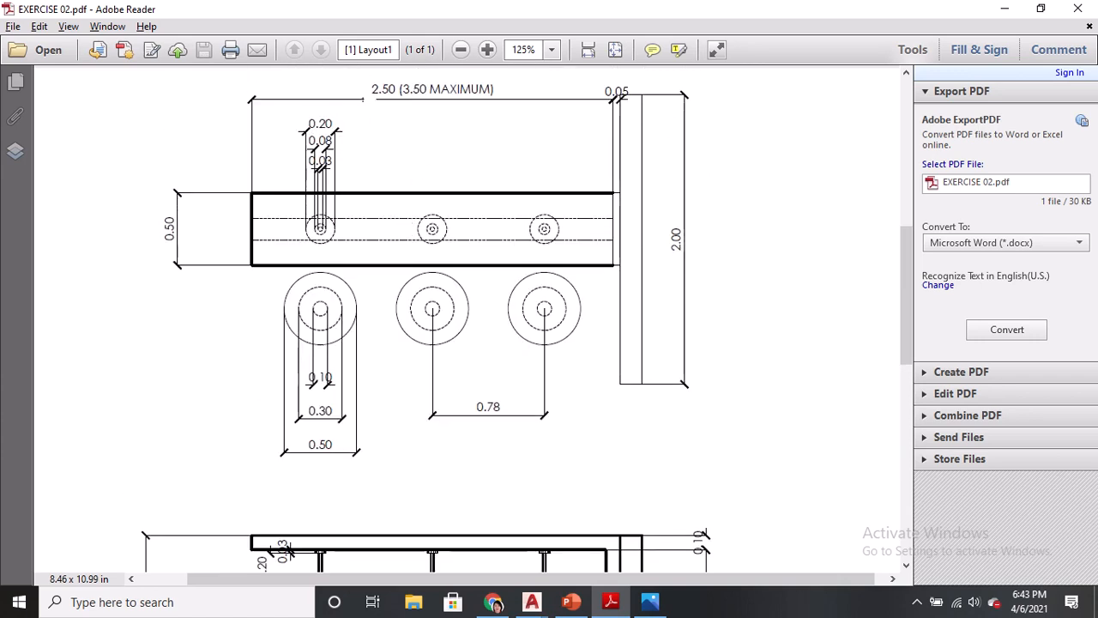
key("alt+Tab")
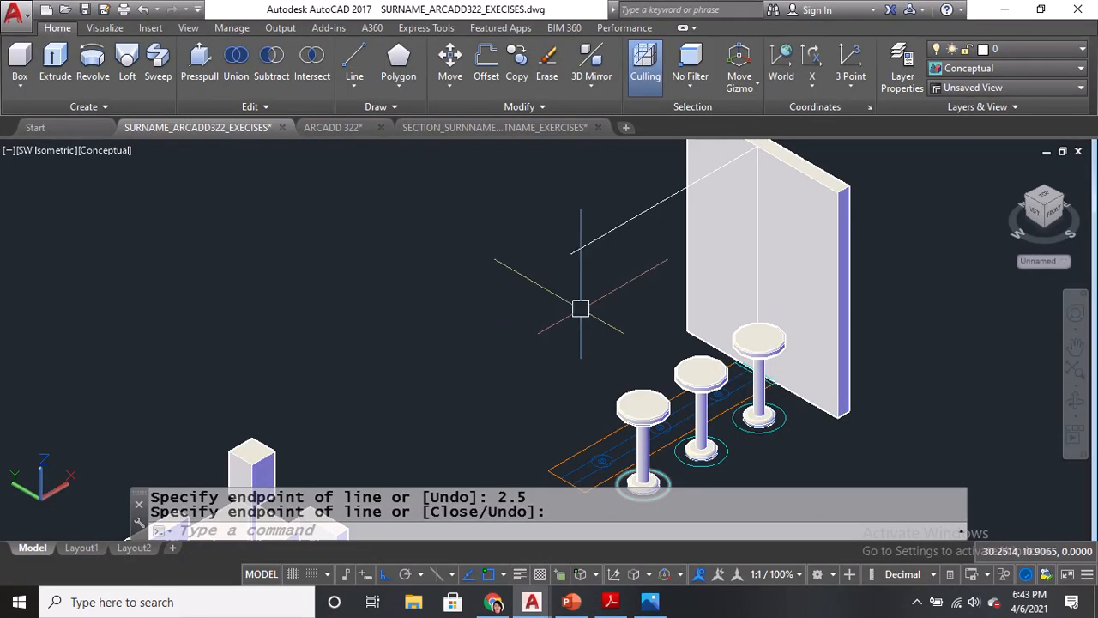
Change the visual style to 2D Wireframe with the narrow strip at the wall's base in view.
middle_click_drag(581, 306, 488, 303, "shift")
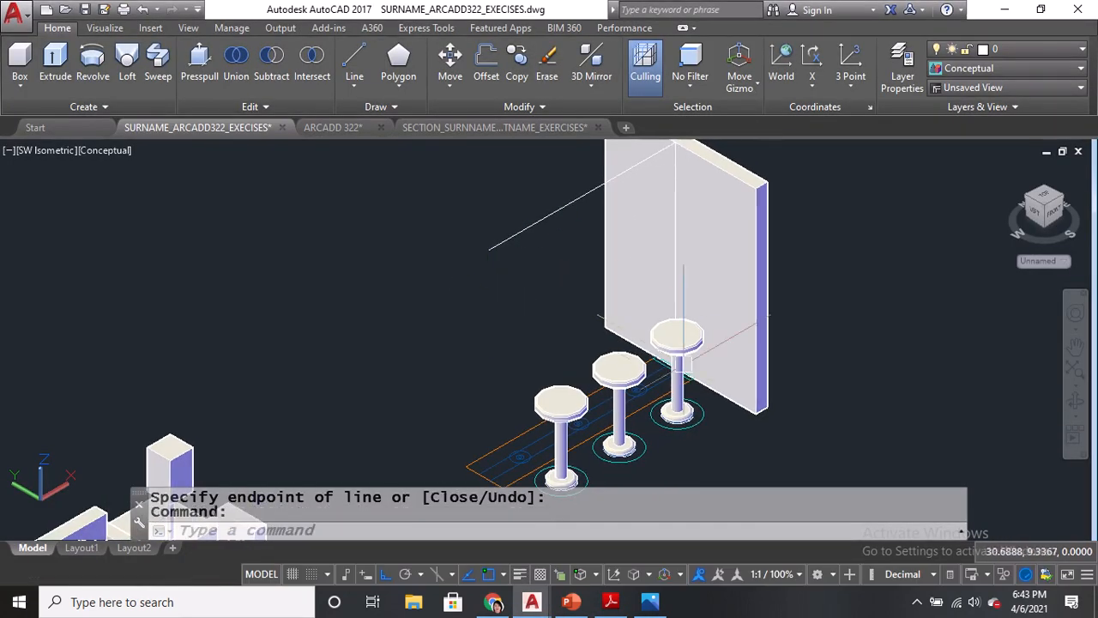
scroll(686, 386, "up", 8)
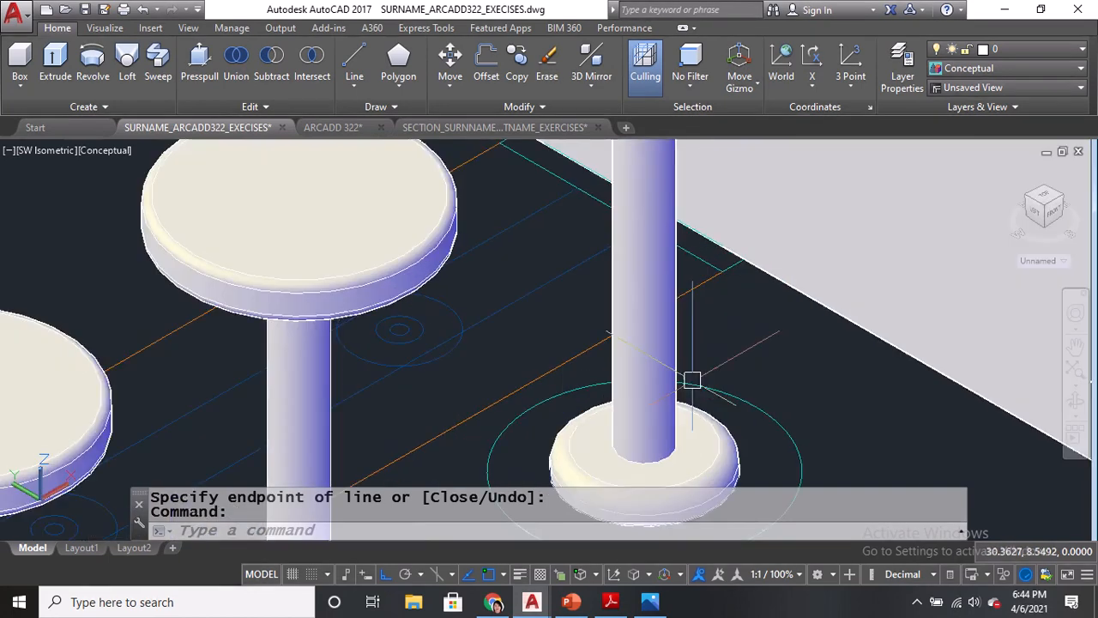
middle_click_drag(694, 380, 699, 372, "shift")
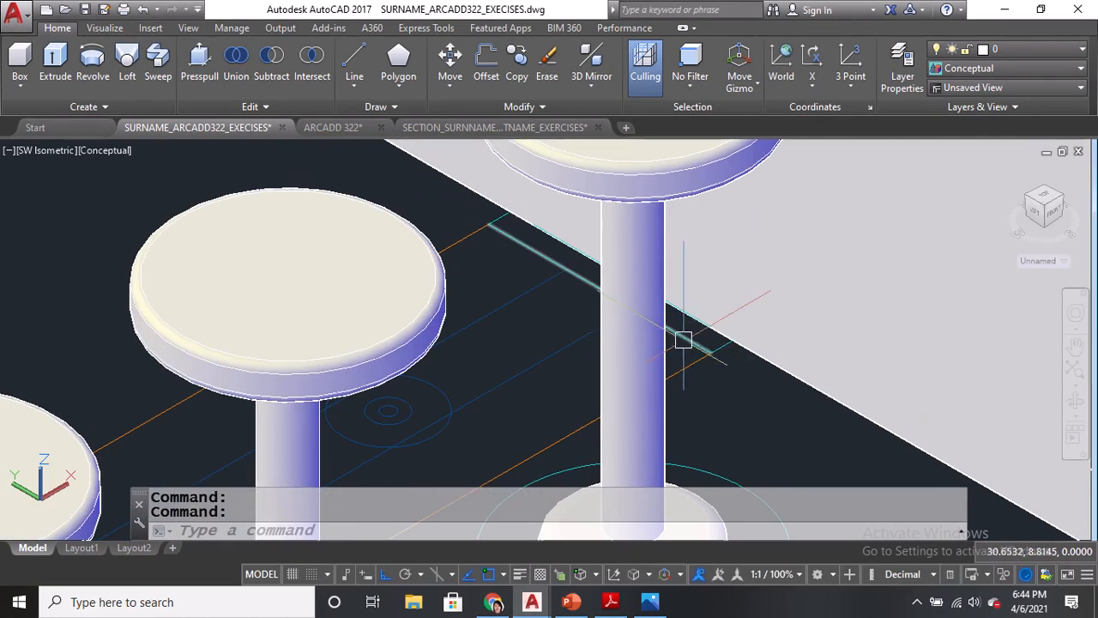
type("rec")
key("Escape")
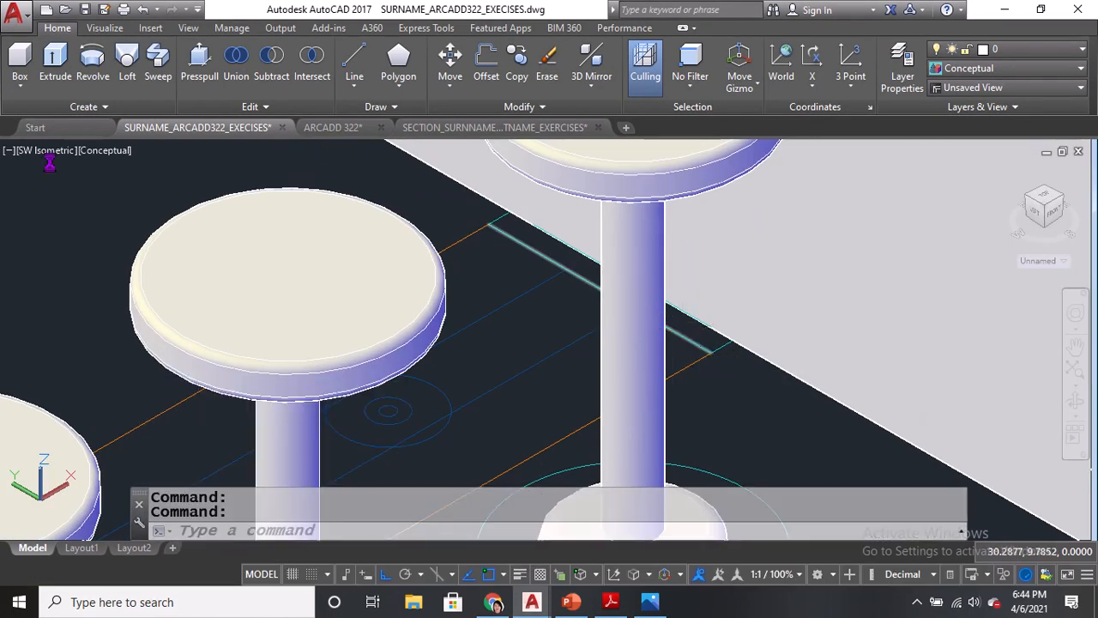
left_click(43, 155)
left_click(62, 172)
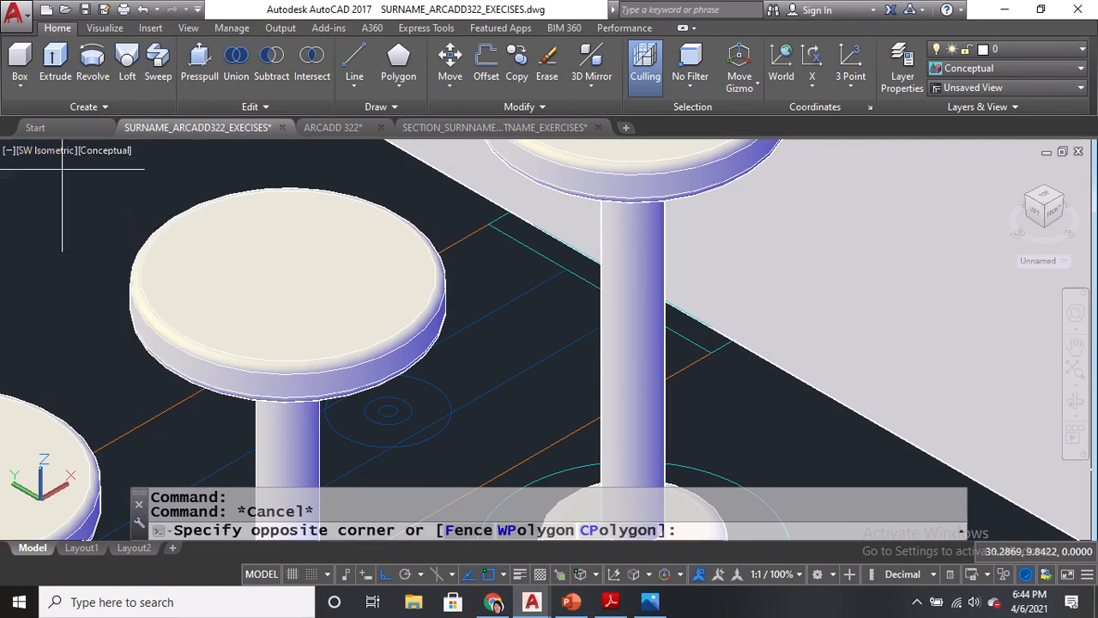
left_click(103, 170)
left_click(103, 151)
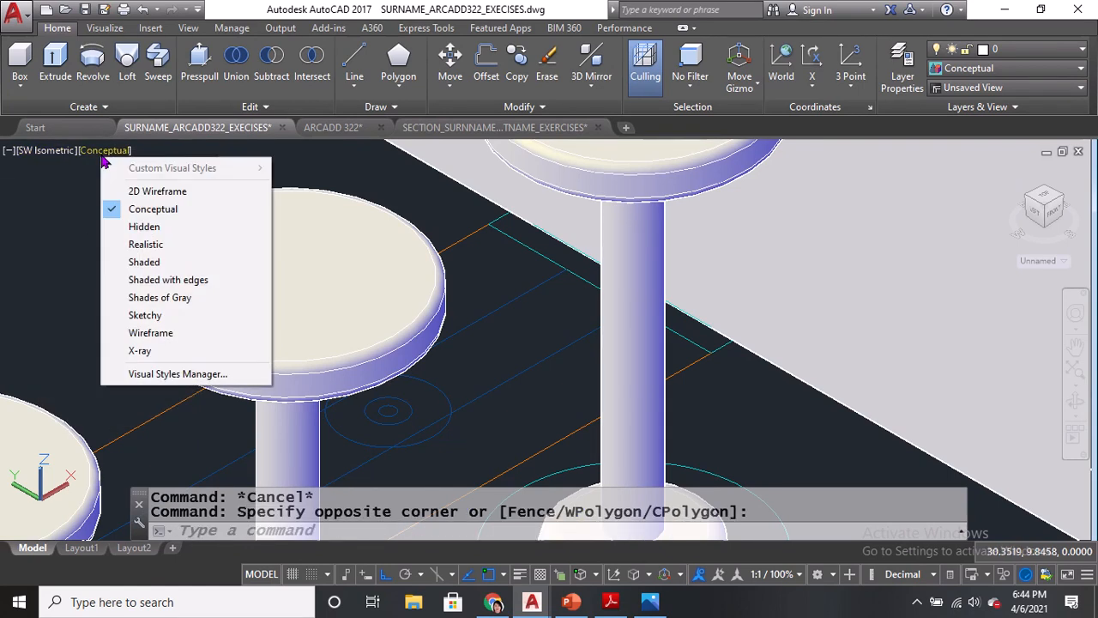
left_click(133, 190)
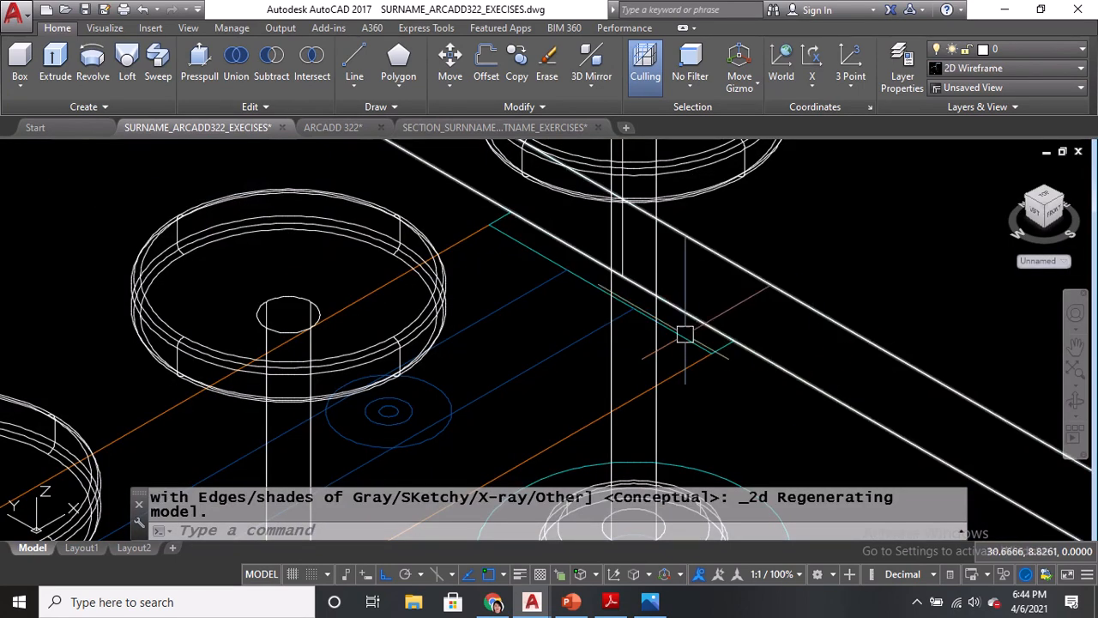
Draw a 0.05 by 0.50 rectangle over the narrow strip between the counter plan and the wall, corner to corner.
type("re")
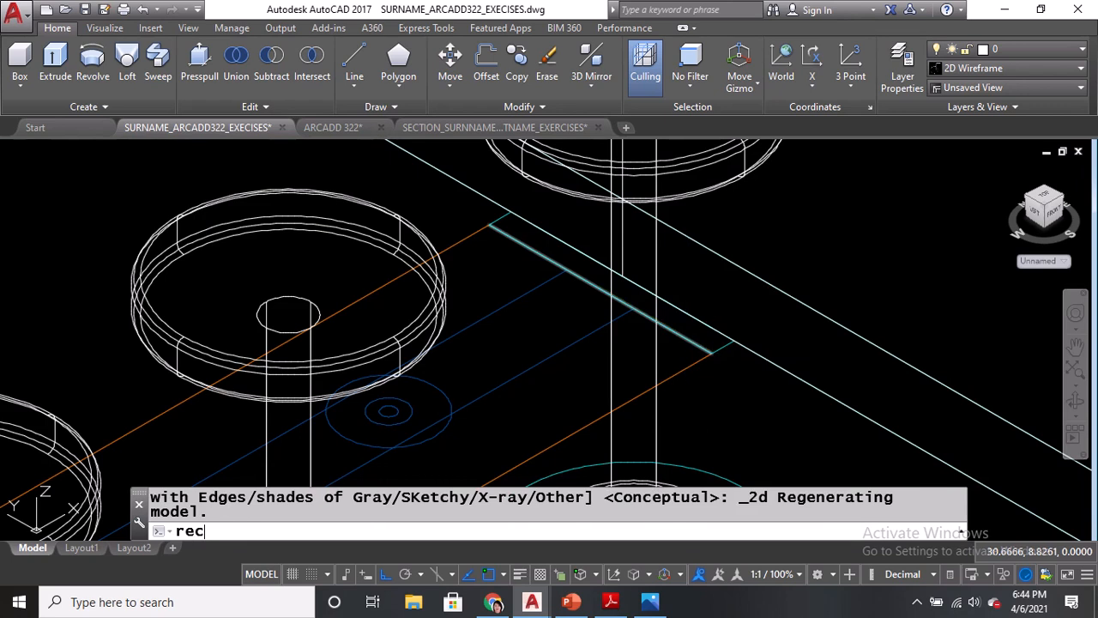
type("c")
key("Return")
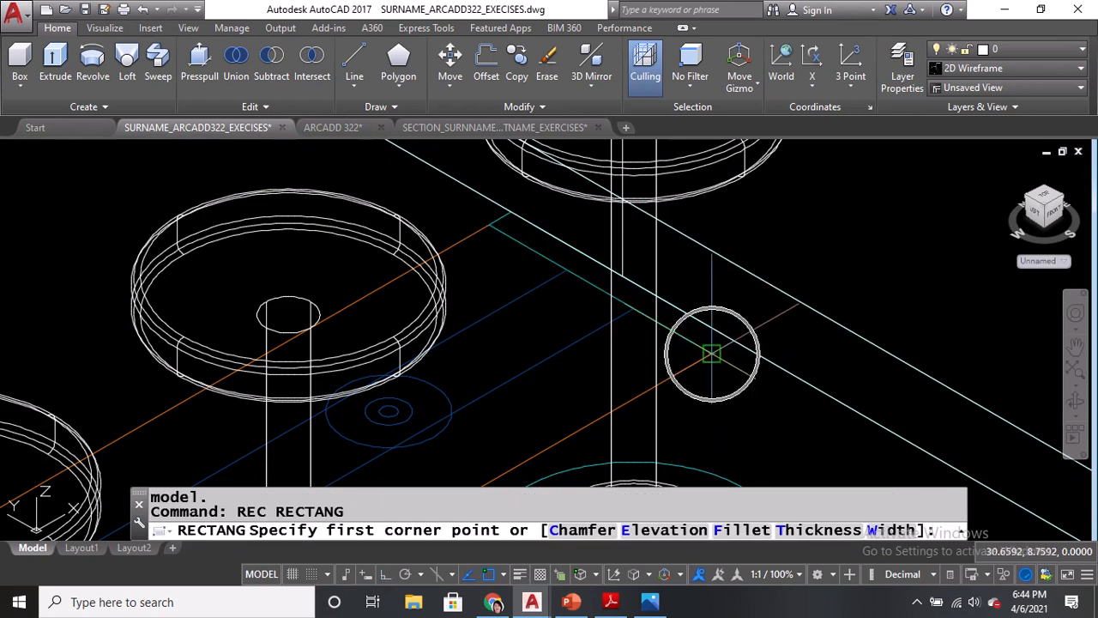
left_click(712, 354)
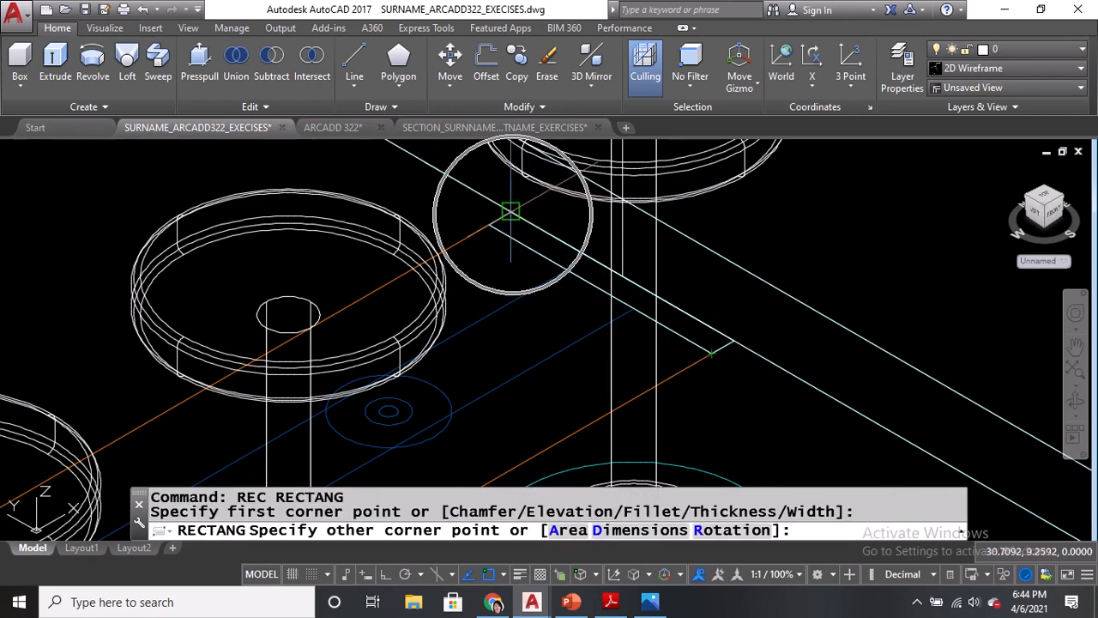
left_click(511, 210)
scroll(549, 343, "down", 2)
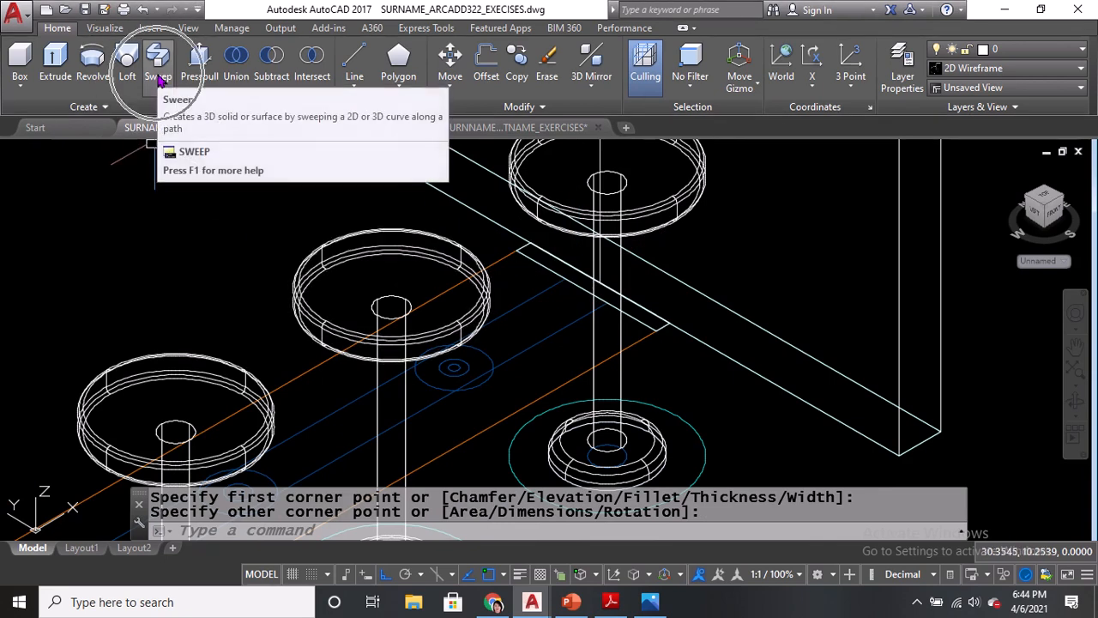
Sweep the narrow rectangle as a solid along the 3D polyline to form the upright panel and overhead canopy.
left_click(157, 78)
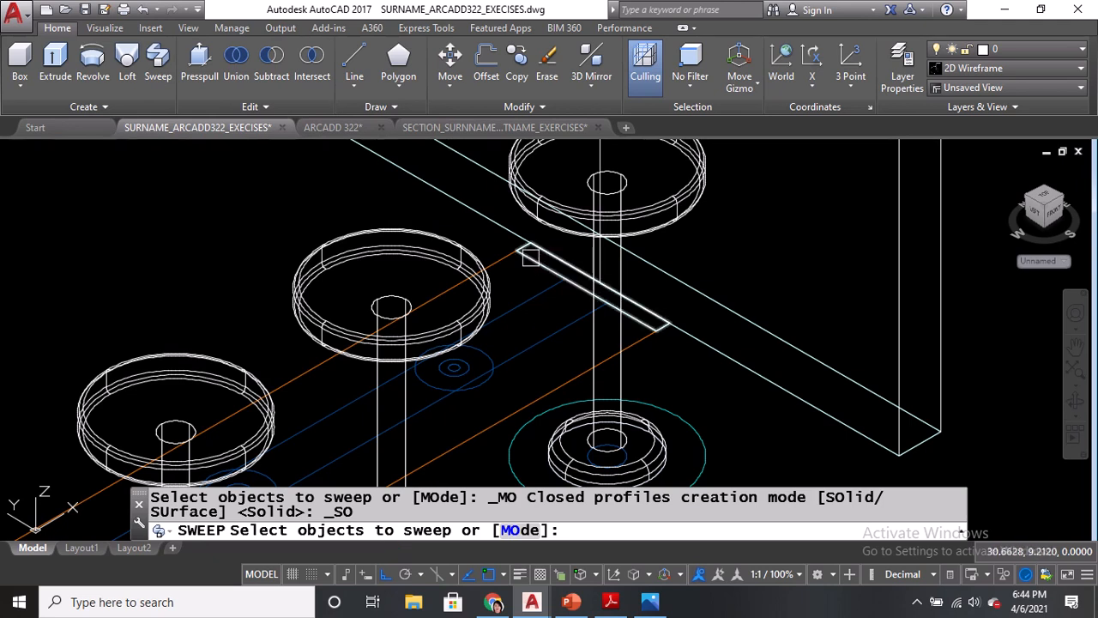
left_click(530, 258)
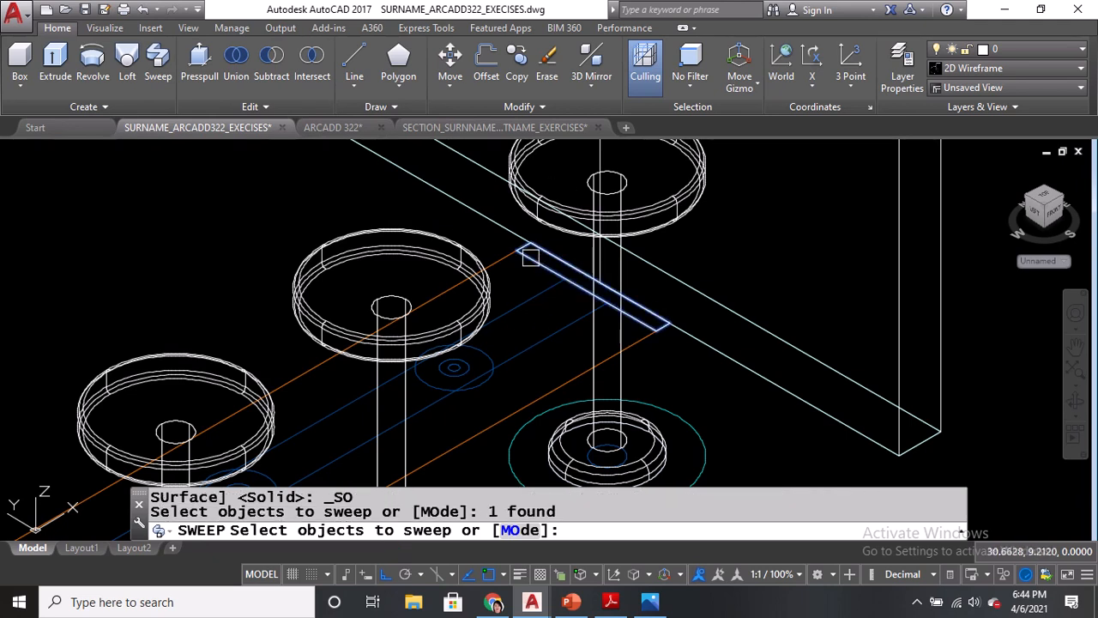
key("Return")
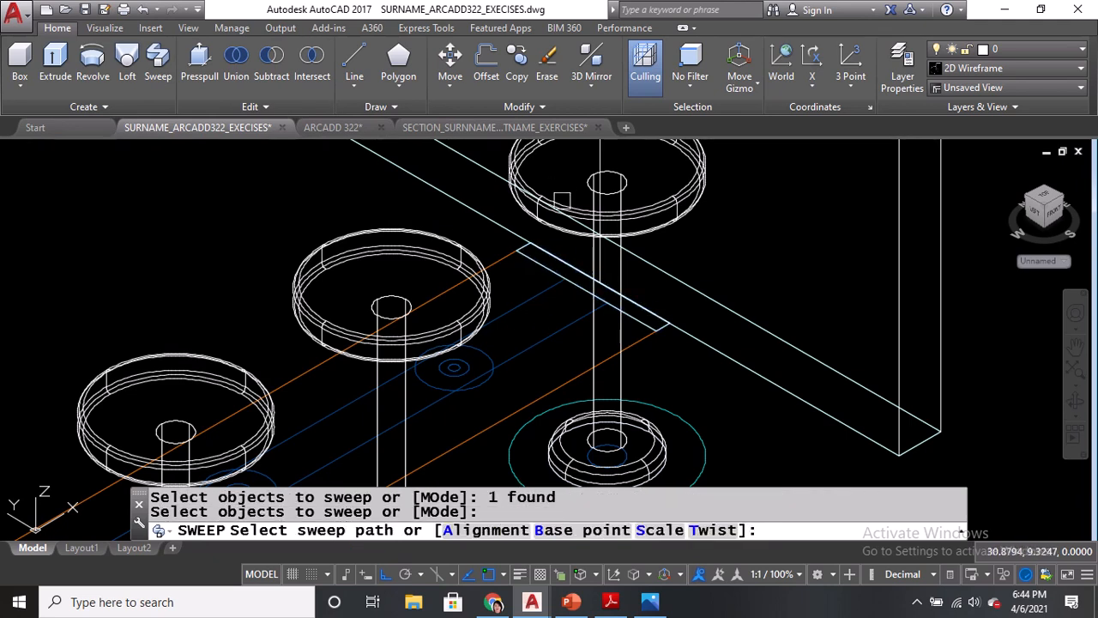
scroll(564, 195, "down", 5)
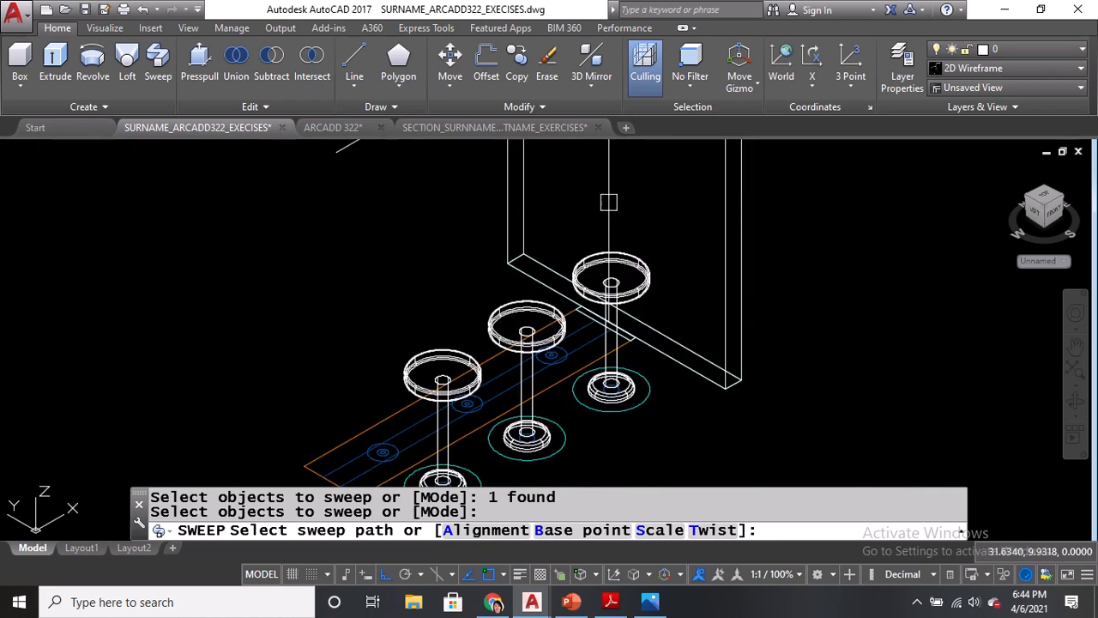
middle_click_drag(612, 243, 620, 293)
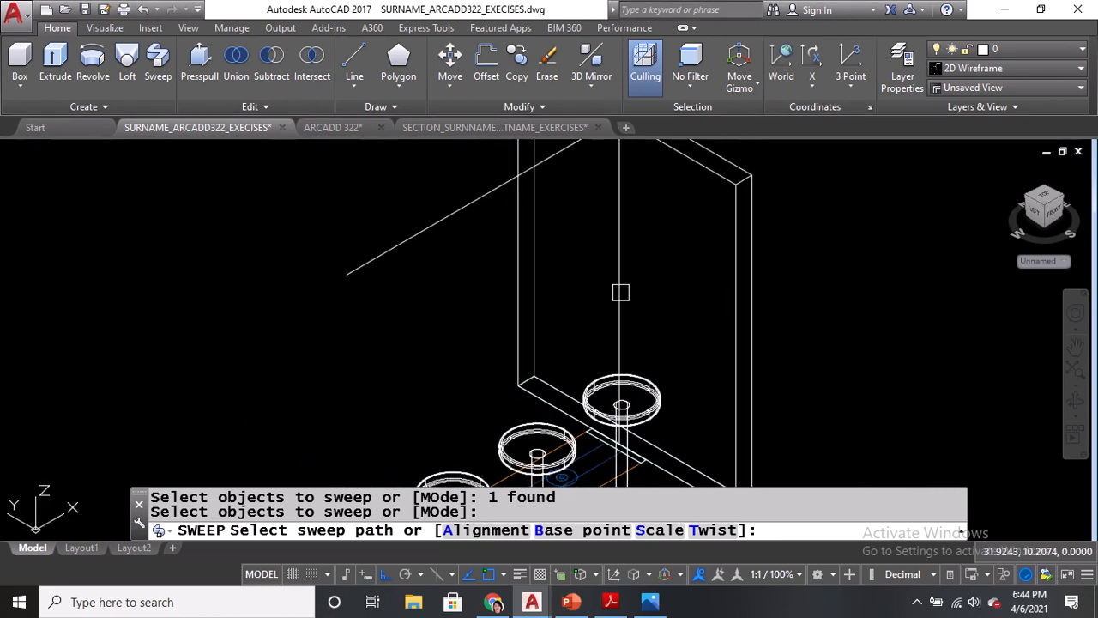
left_click(620, 293)
middle_click_drag(646, 206, 646, 265)
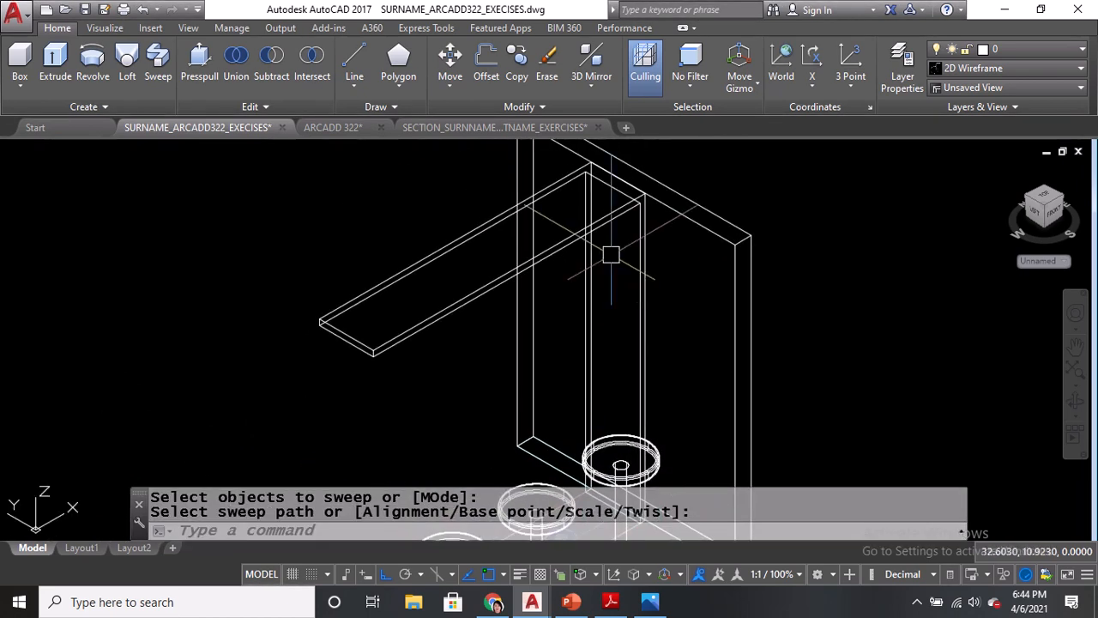
Set the visual style back to Conceptual with the wall and canopy in view.
scroll(595, 226, "down", 2)
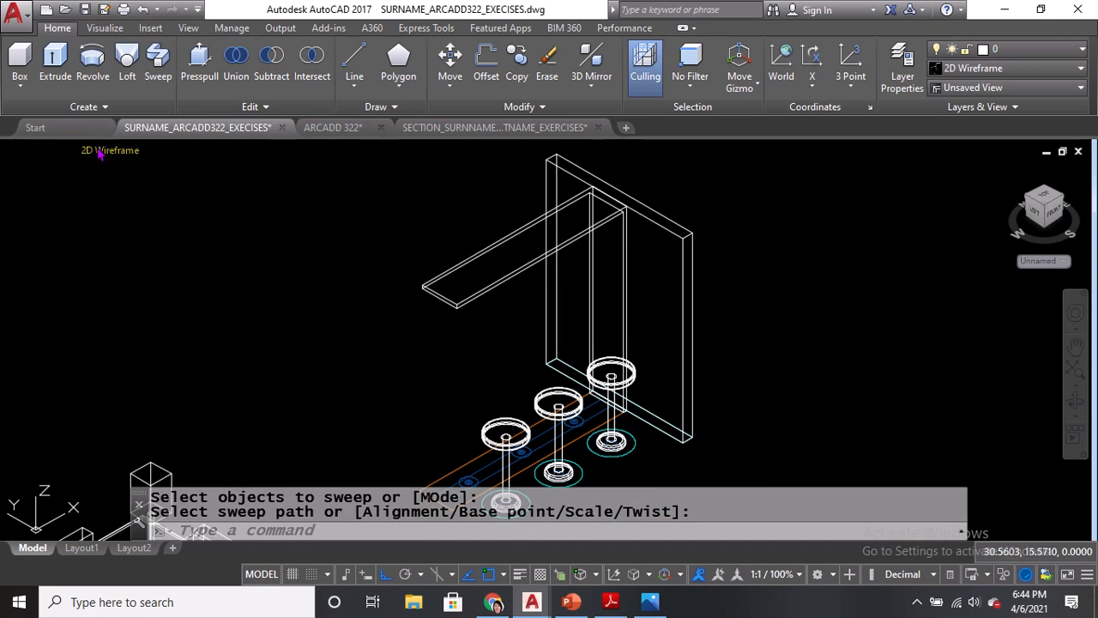
left_click(102, 151)
left_click(171, 210)
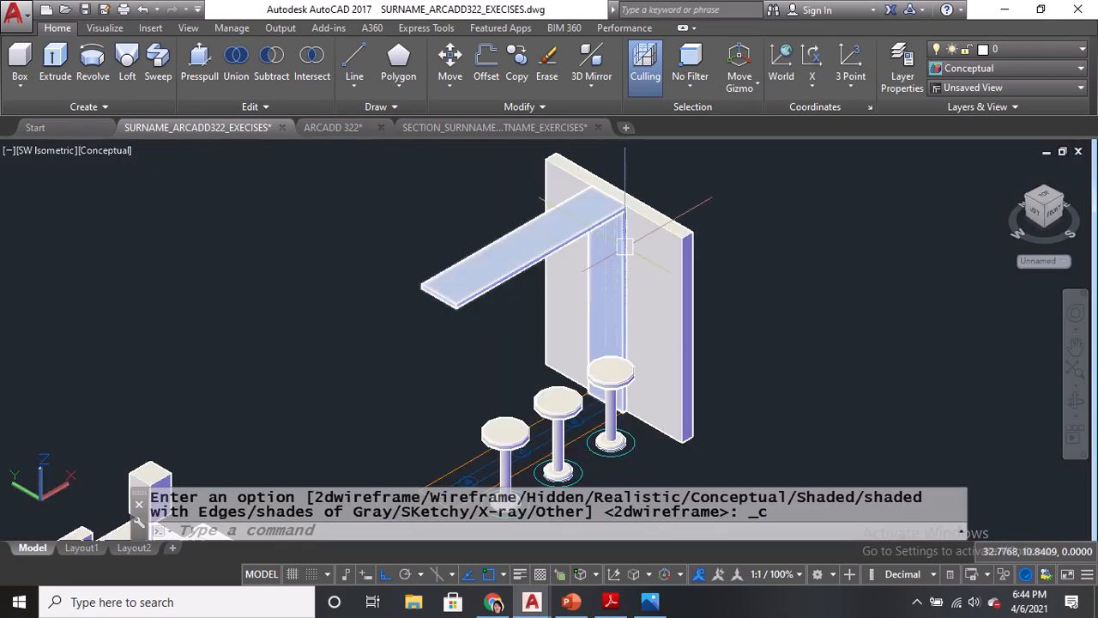
Check the counter elevation in EXERCISE 02.pdf and model the counter body as a 1.2-high box between the two inner plan lines.
middle_click_drag(538, 344, 537, 189)
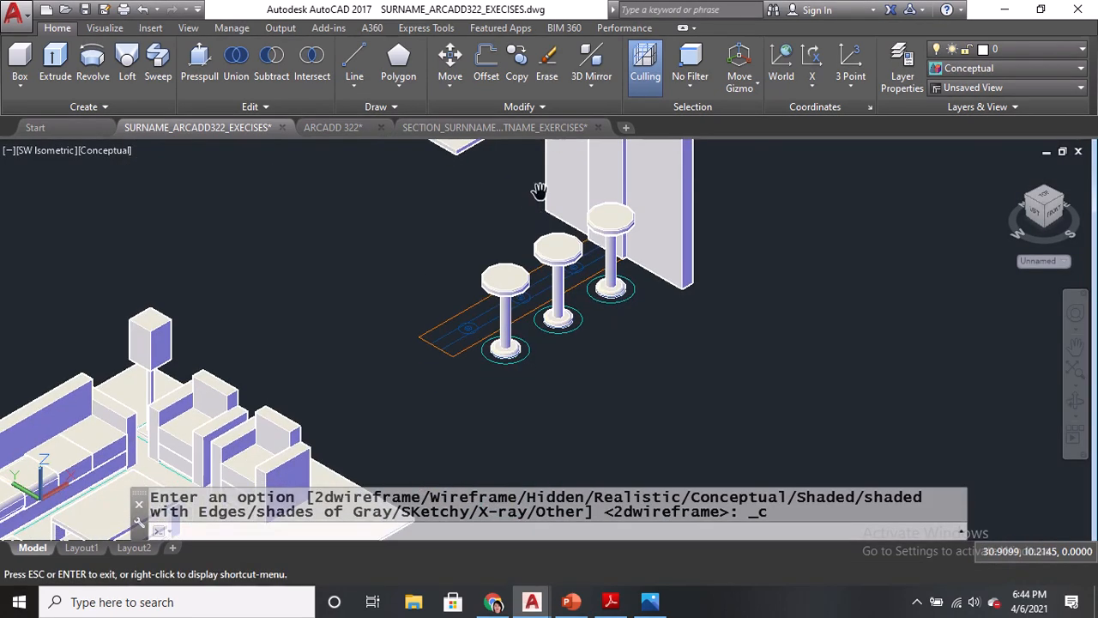
scroll(481, 300, "up", 2)
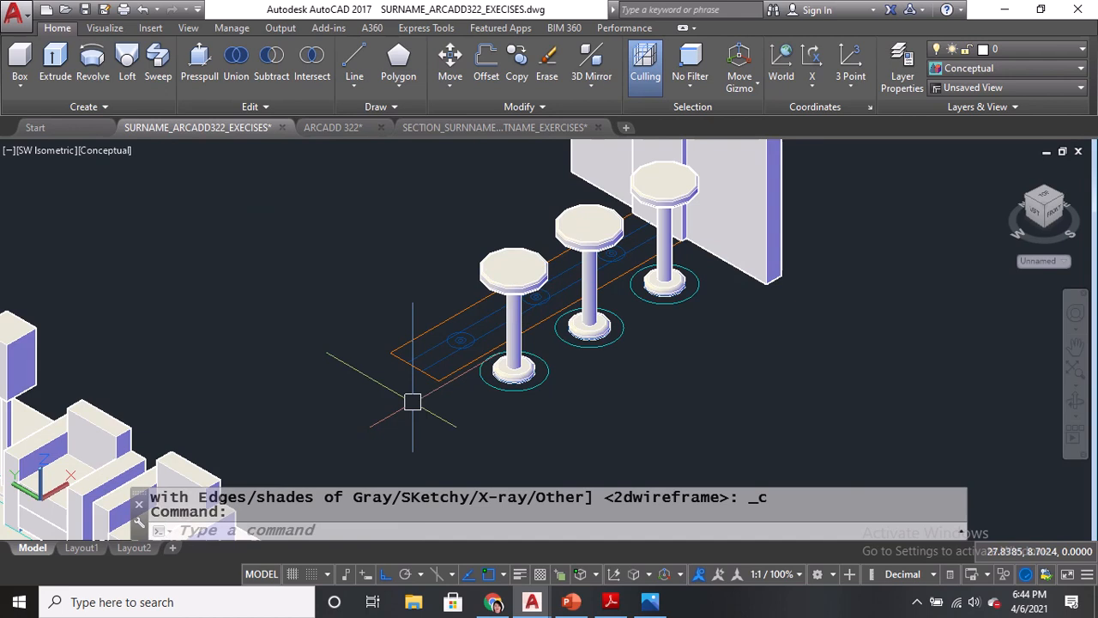
scroll(429, 362, "up", 3)
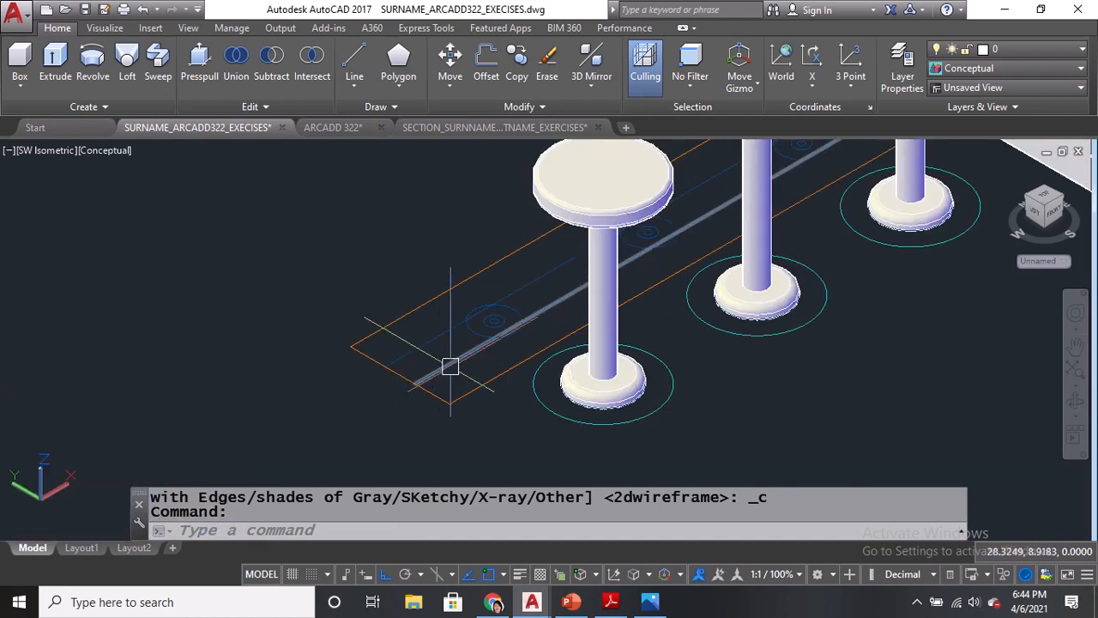
left_click(611, 604)
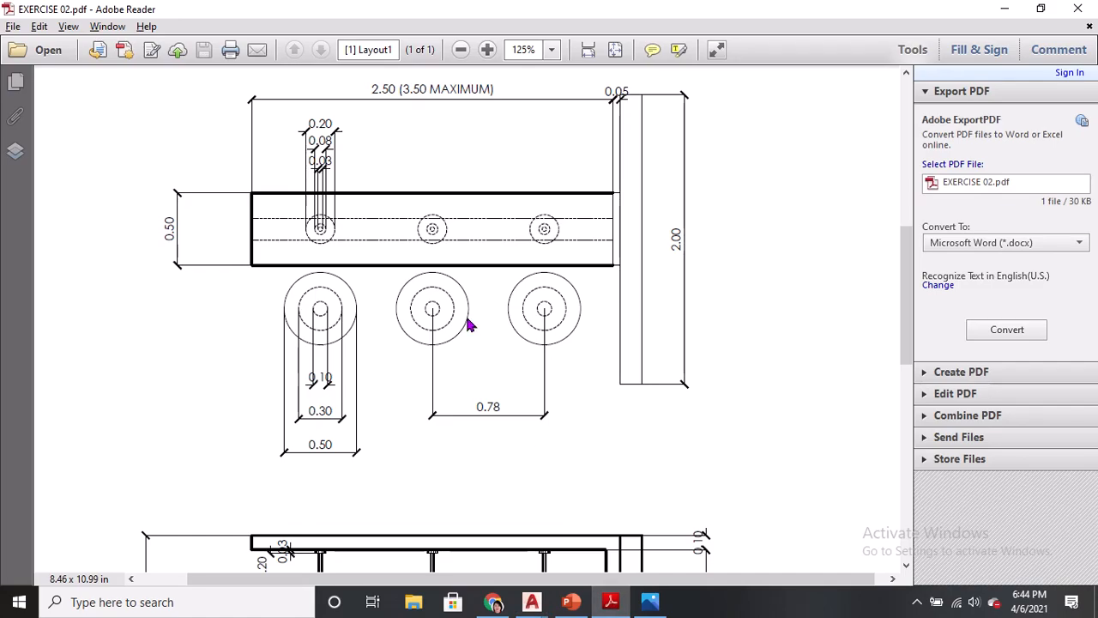
scroll(466, 382, "down", 8)
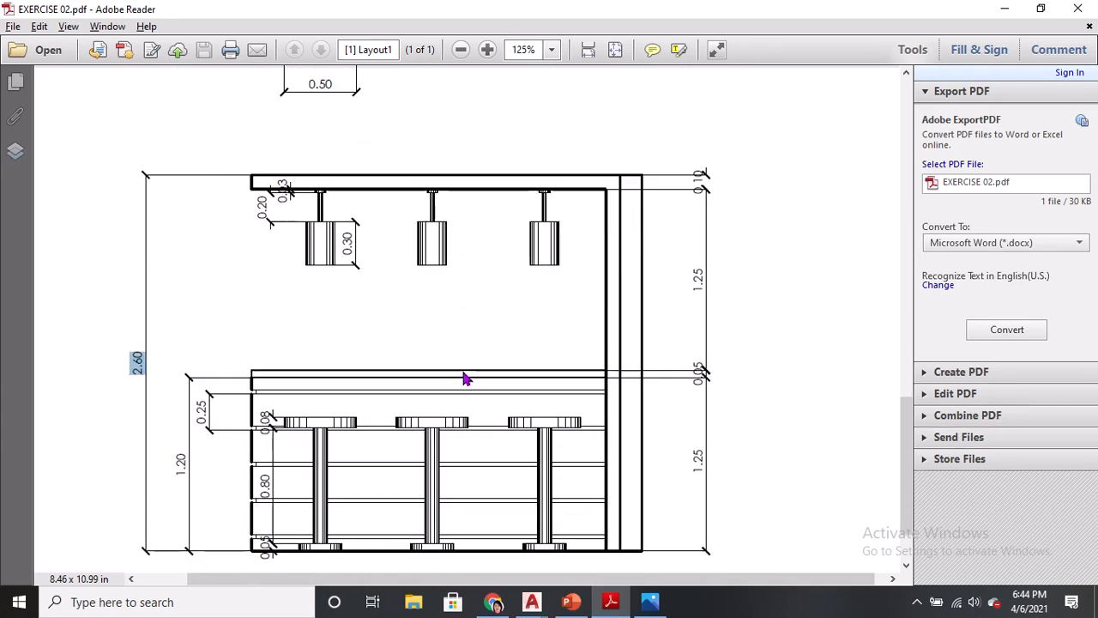
left_click(532, 604)
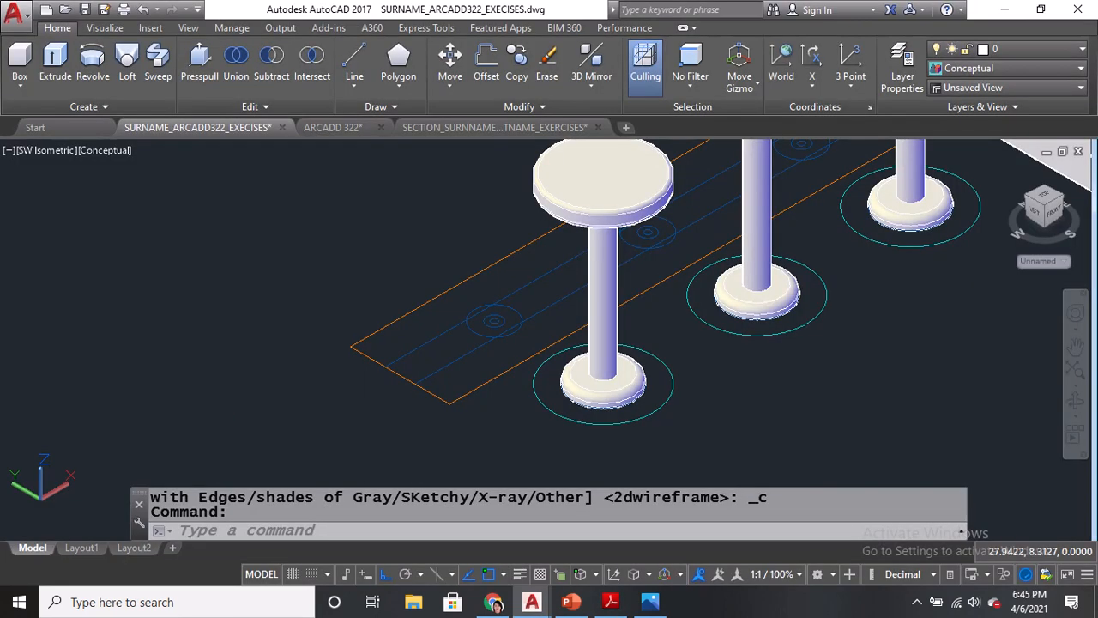
left_click(20, 61)
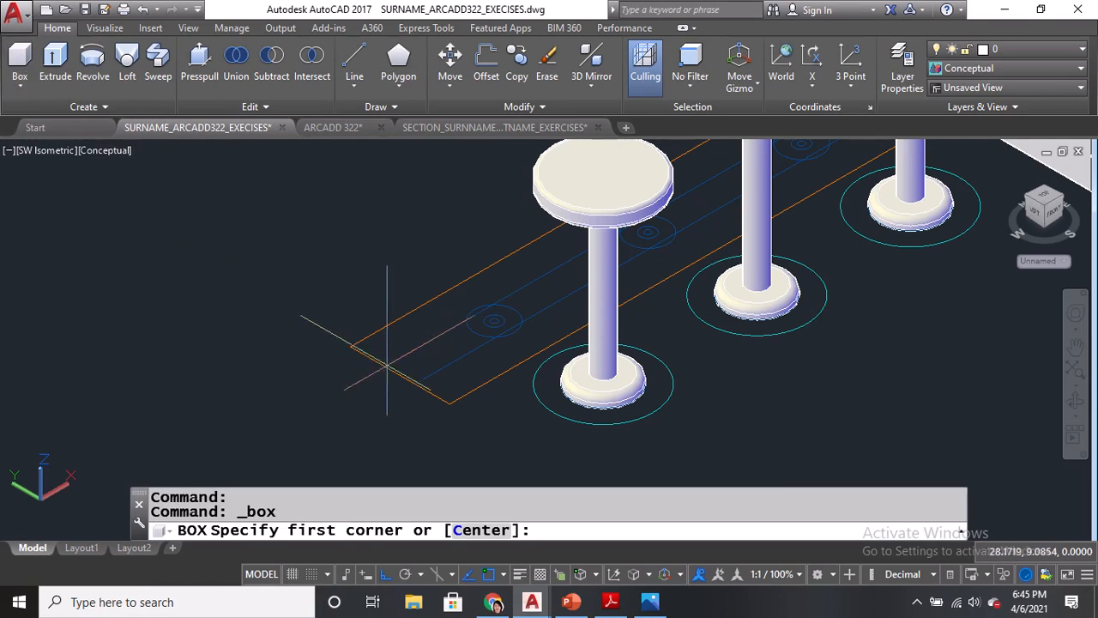
left_click(389, 369)
middle_click_drag(684, 294, 331, 429)
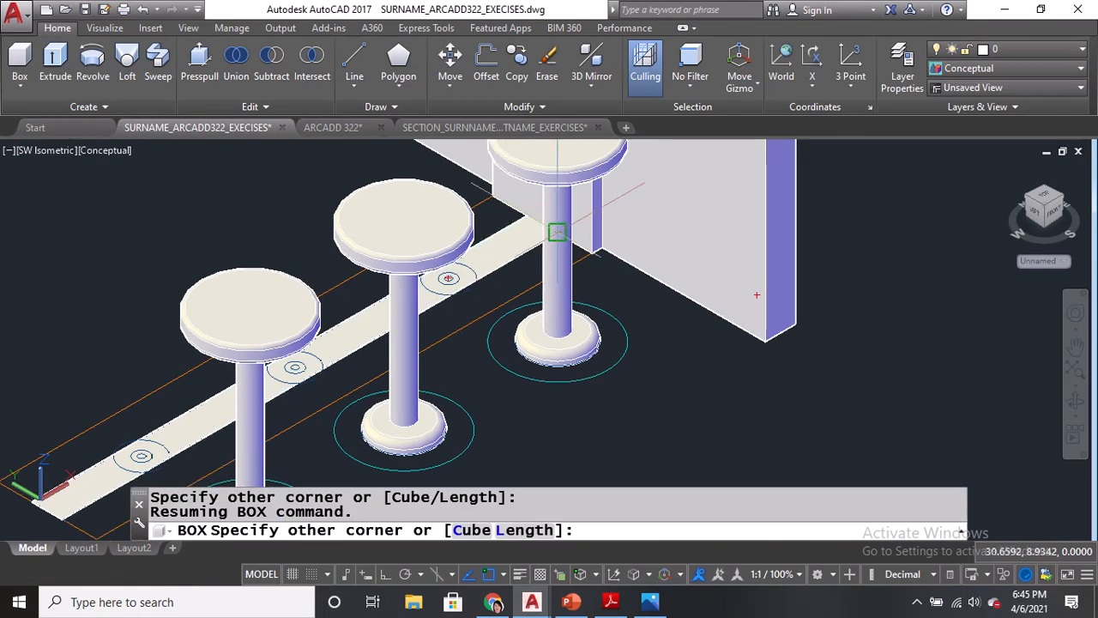
left_click(557, 232)
middle_click_drag(325, 284, 507, 421)
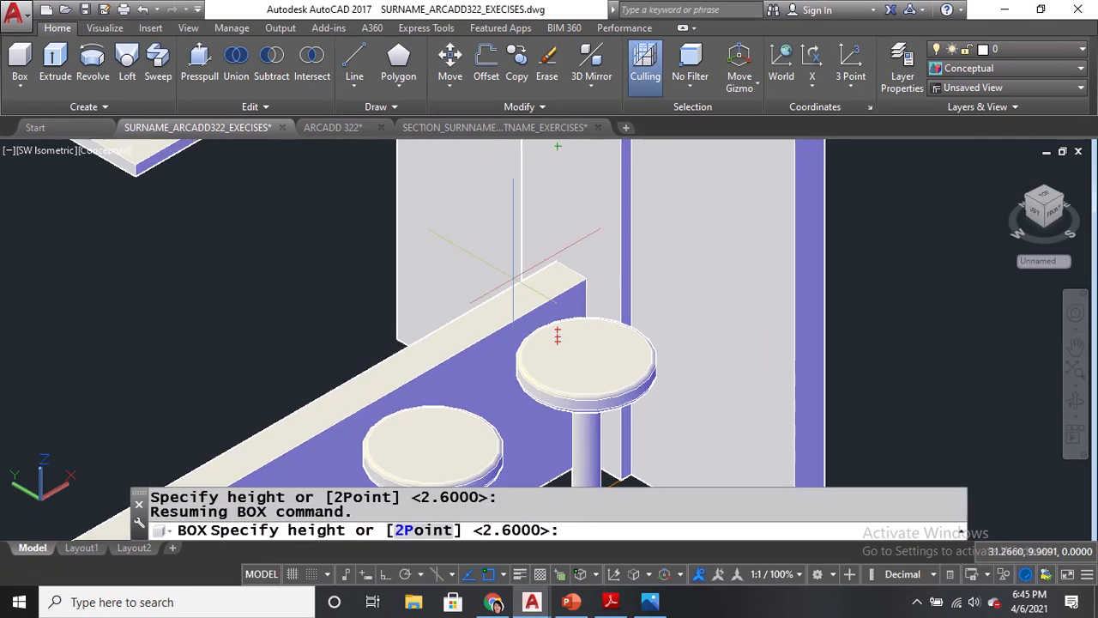
type("1.2")
key("Return")
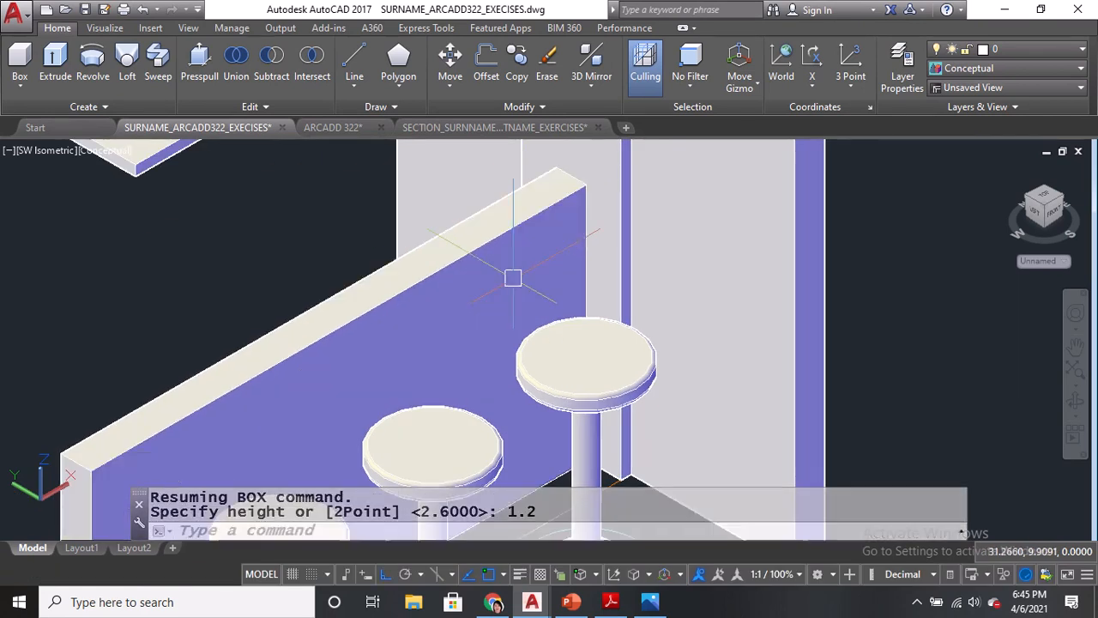
Draw a 0.05-high box over the full counter outline at floor level, corner to corner, as the countertop slab.
scroll(515, 275, "down", 3)
scroll(532, 368, "up", 4)
middle_click_drag(570, 367, 612, 331)
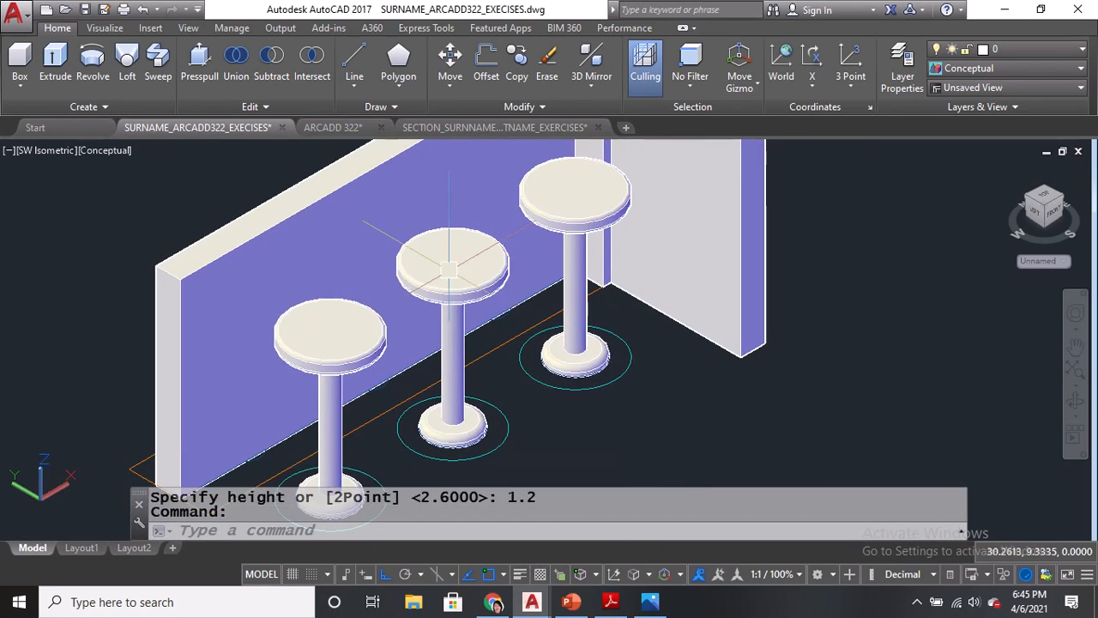
left_click(20, 64)
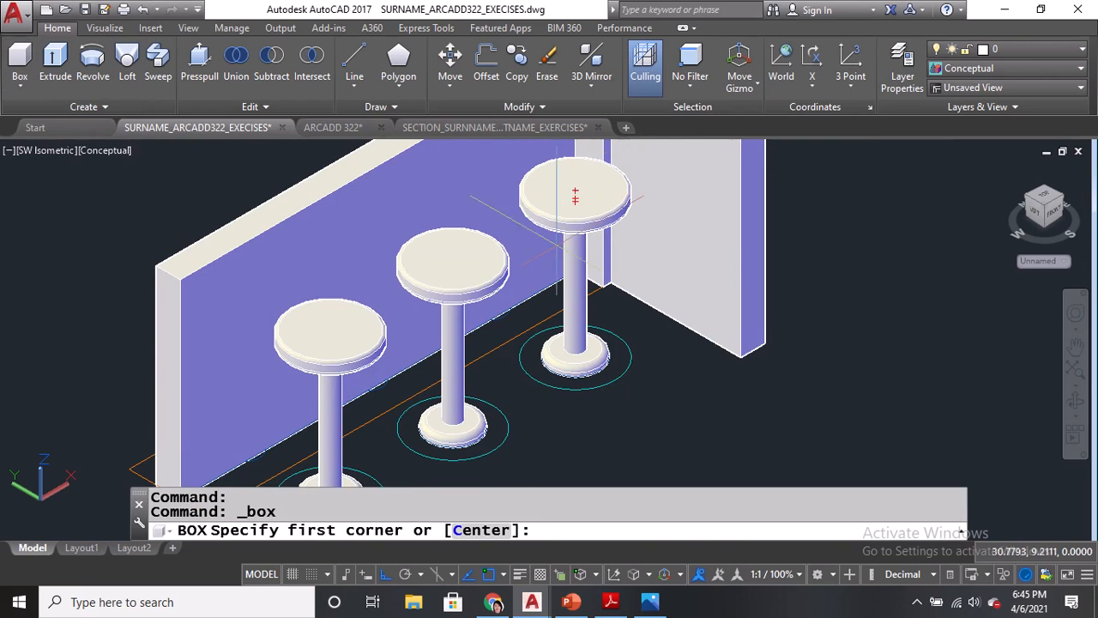
scroll(586, 292, "up", 3)
left_click(619, 296)
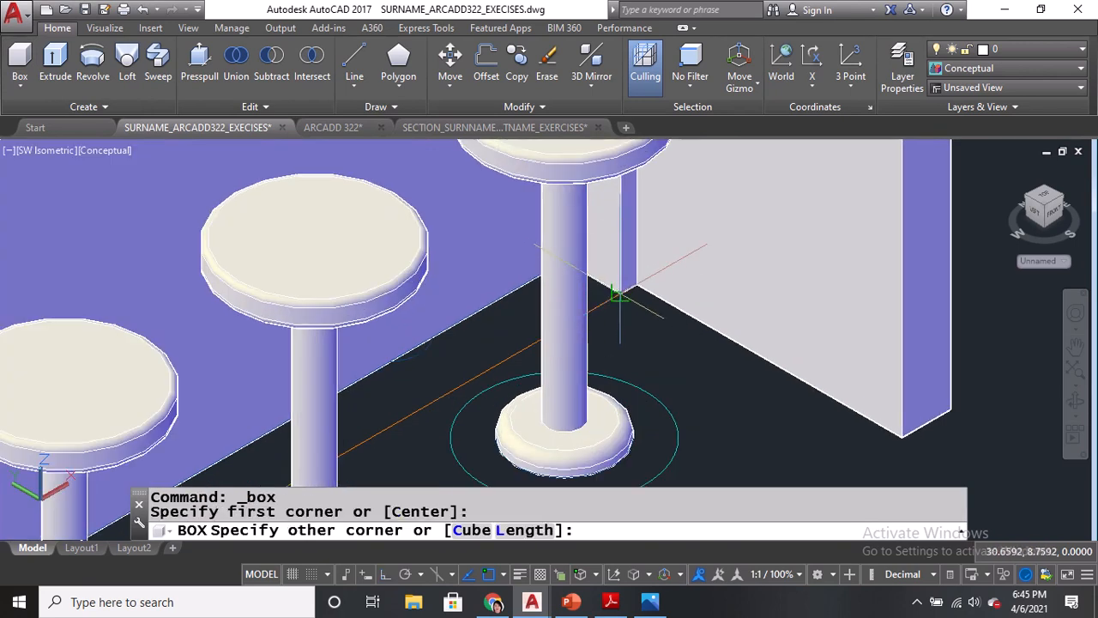
scroll(600, 326, "down", 3)
scroll(395, 393, "up", 3)
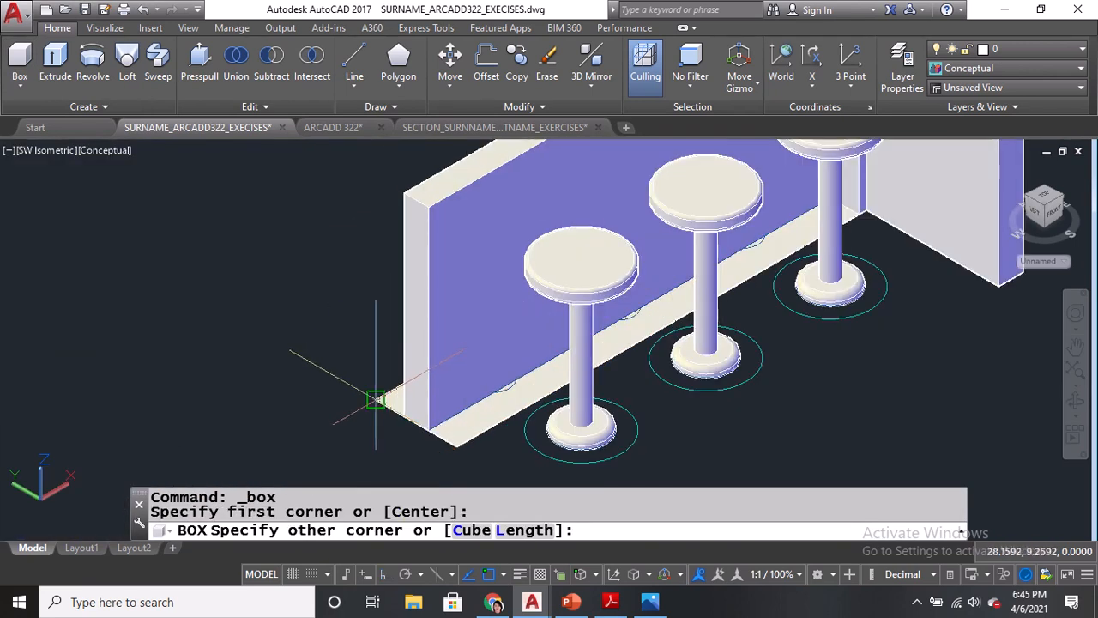
left_click(374, 397)
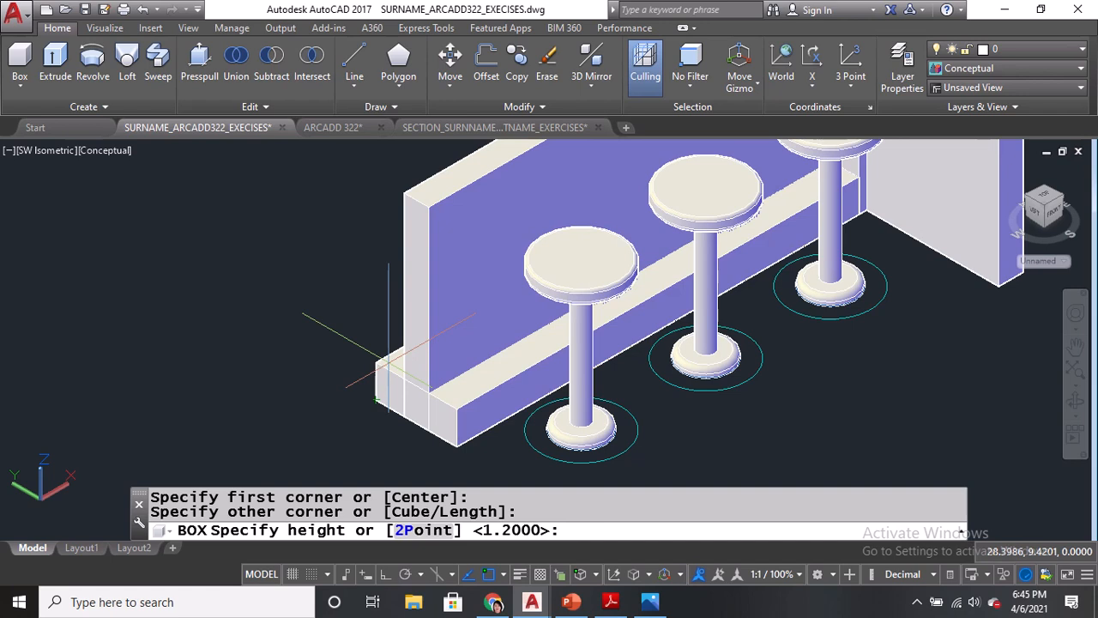
type(".05")
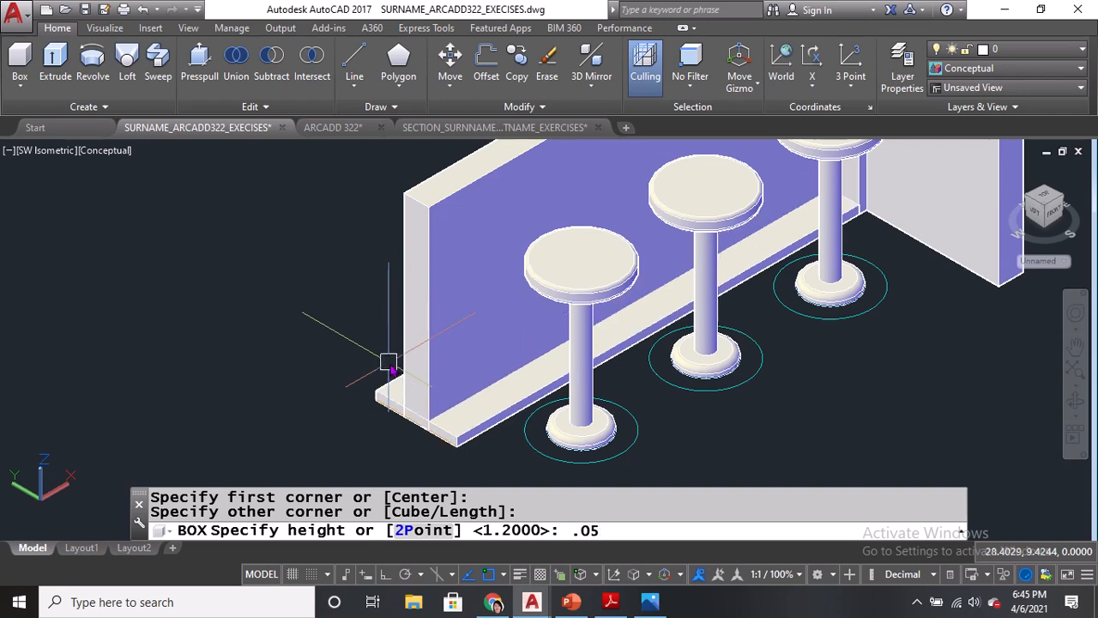
key("Return")
Move the countertop slab straight up from its underside midpoint onto the top of the counter body, and save the drawing.
left_click(388, 429)
type("m")
key("Return")
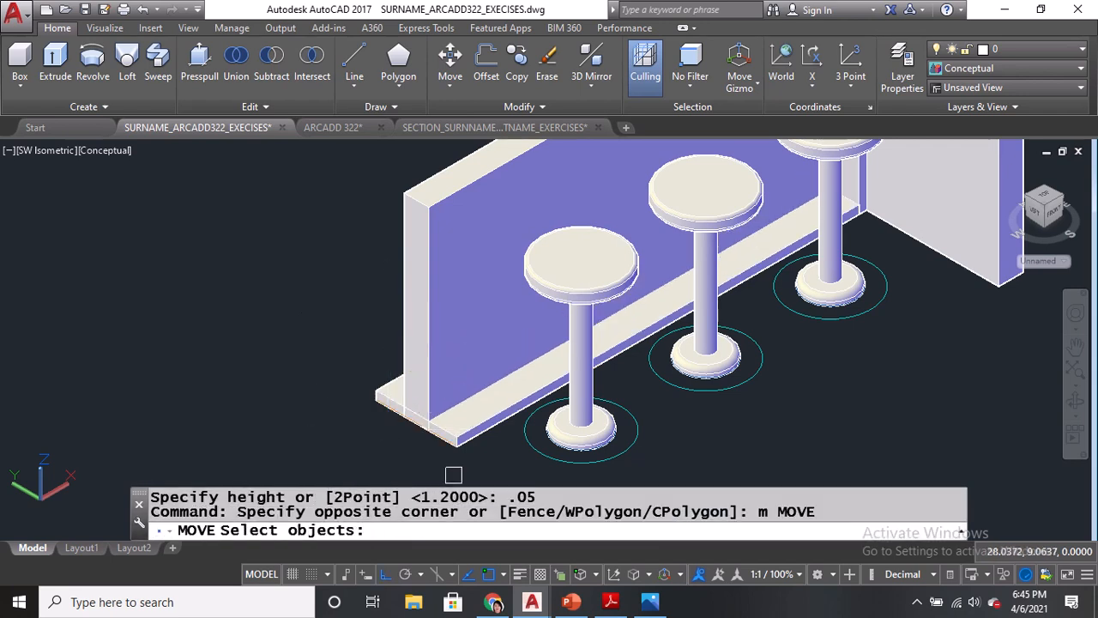
scroll(455, 461, "up", 2)
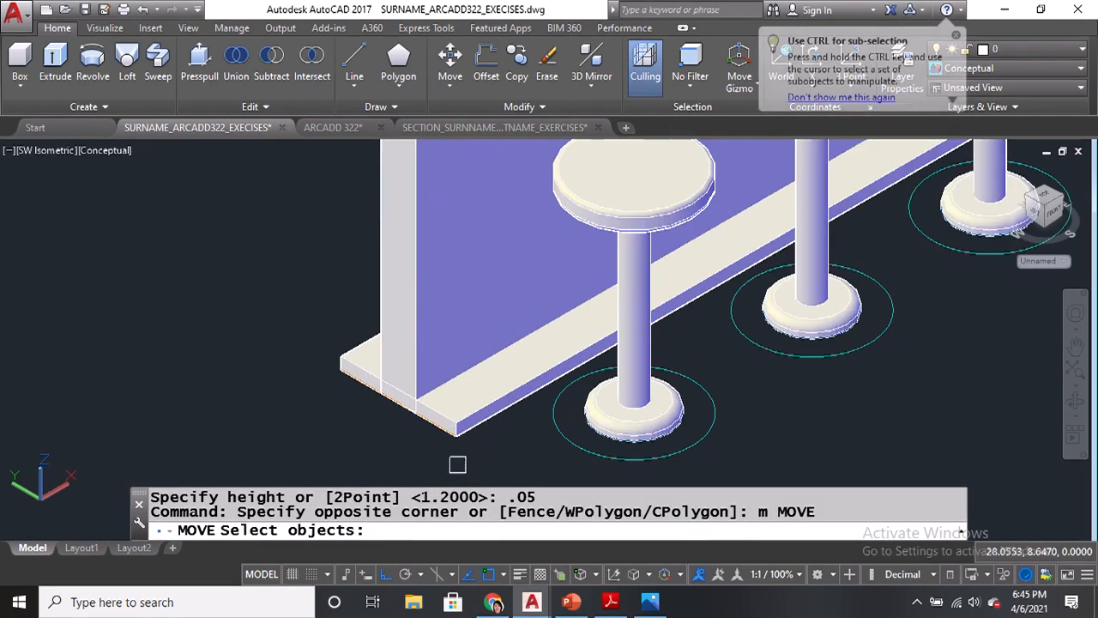
left_click(457, 418)
key("Return")
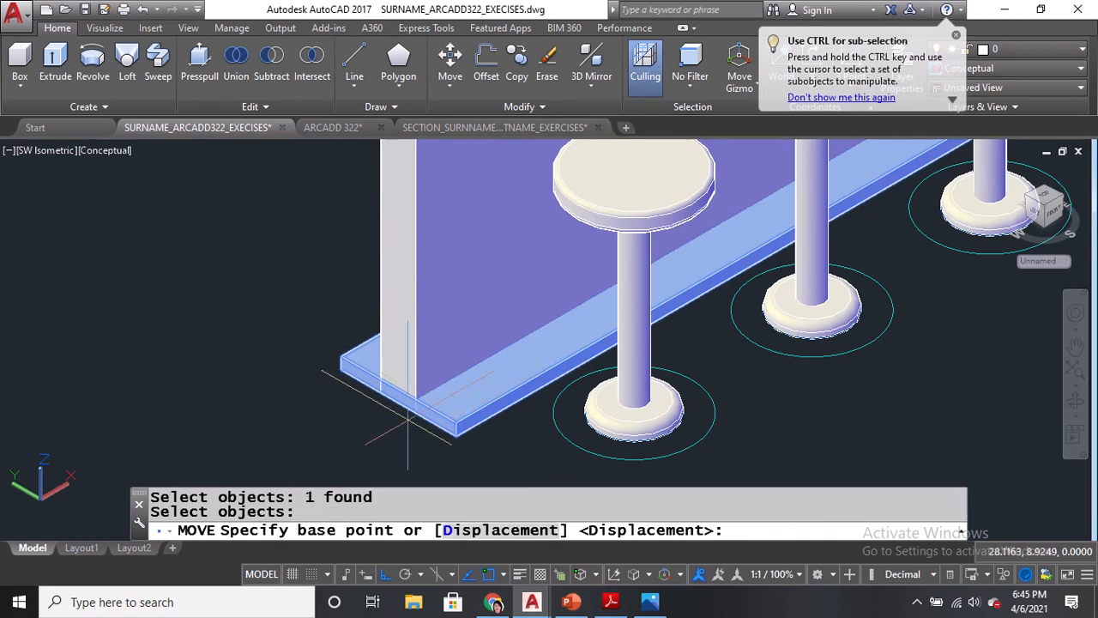
scroll(408, 420, "up", 1)
left_click(392, 401)
scroll(393, 400, "down", 3)
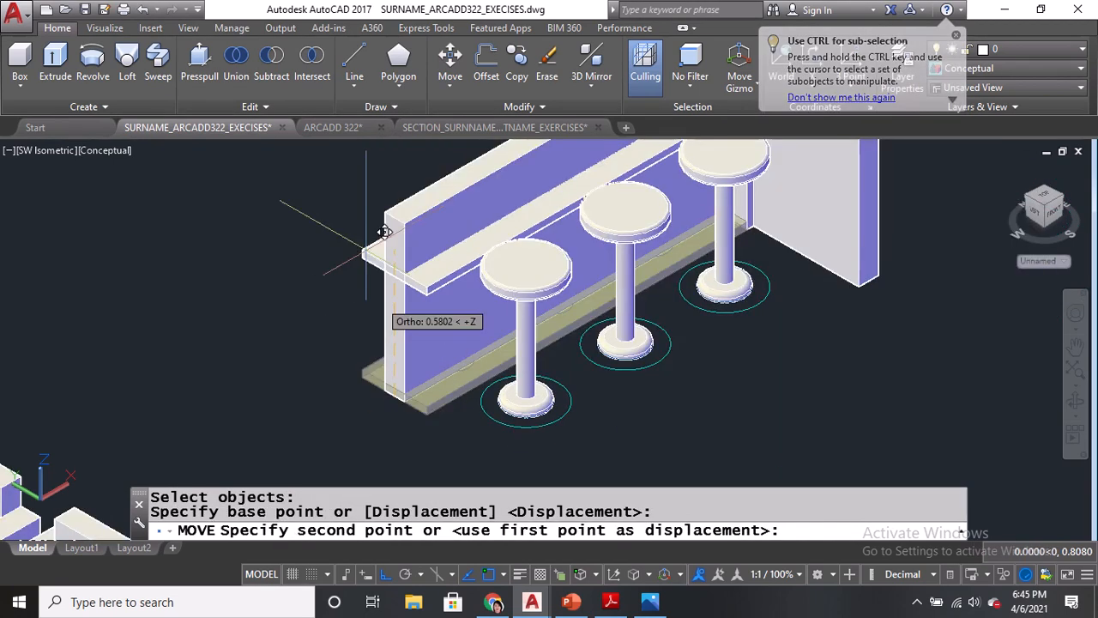
scroll(385, 232, "up", 2)
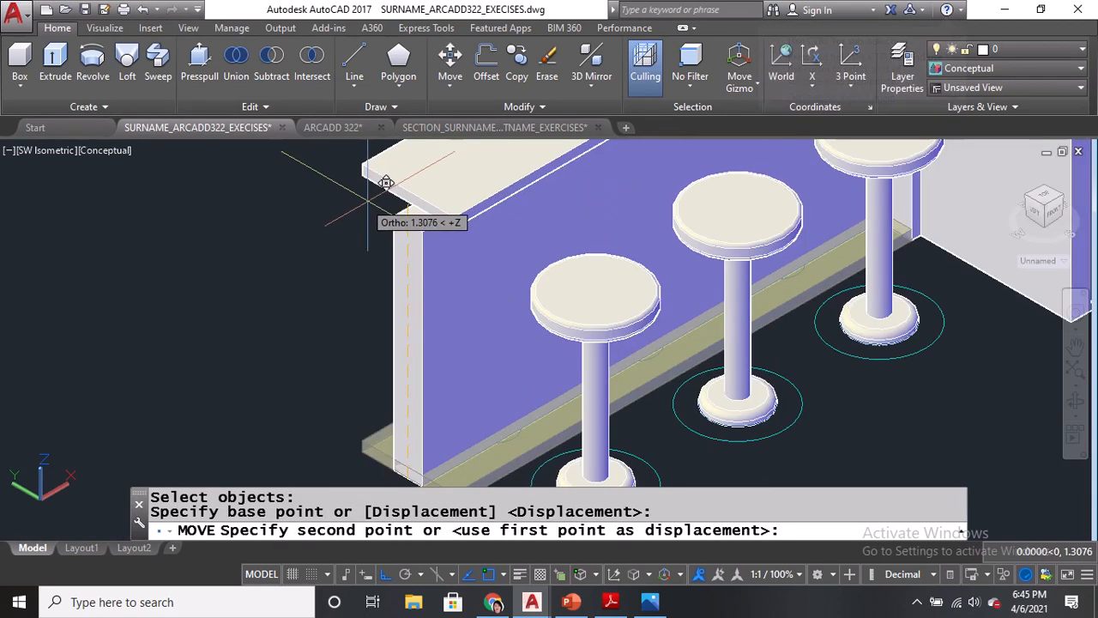
left_click(427, 206)
scroll(363, 321, "down", 4)
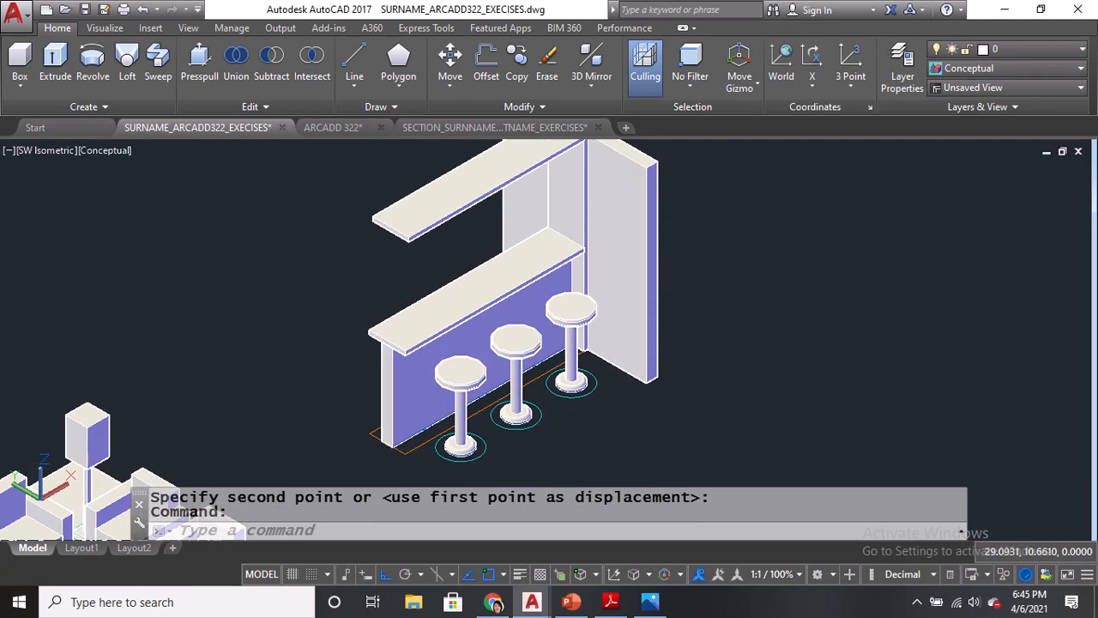
key("ctrl+s")
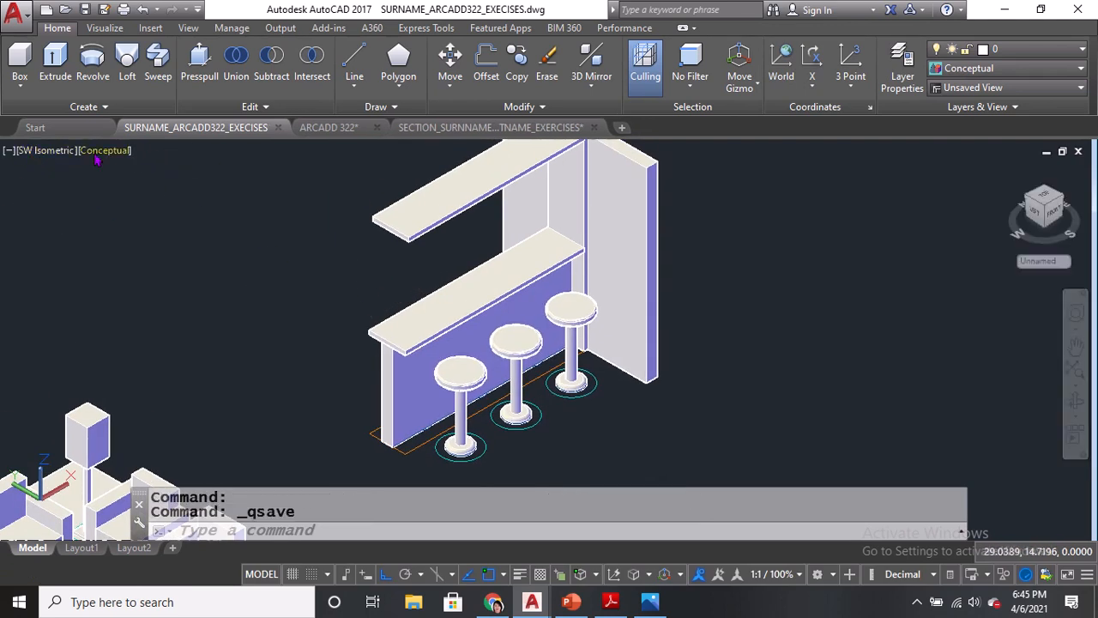
Change the visual style to 2D Wireframe and check the pendant lamp's height dimensions in EXERCISE 02.pdf.
left_click(103, 151)
left_click(172, 191)
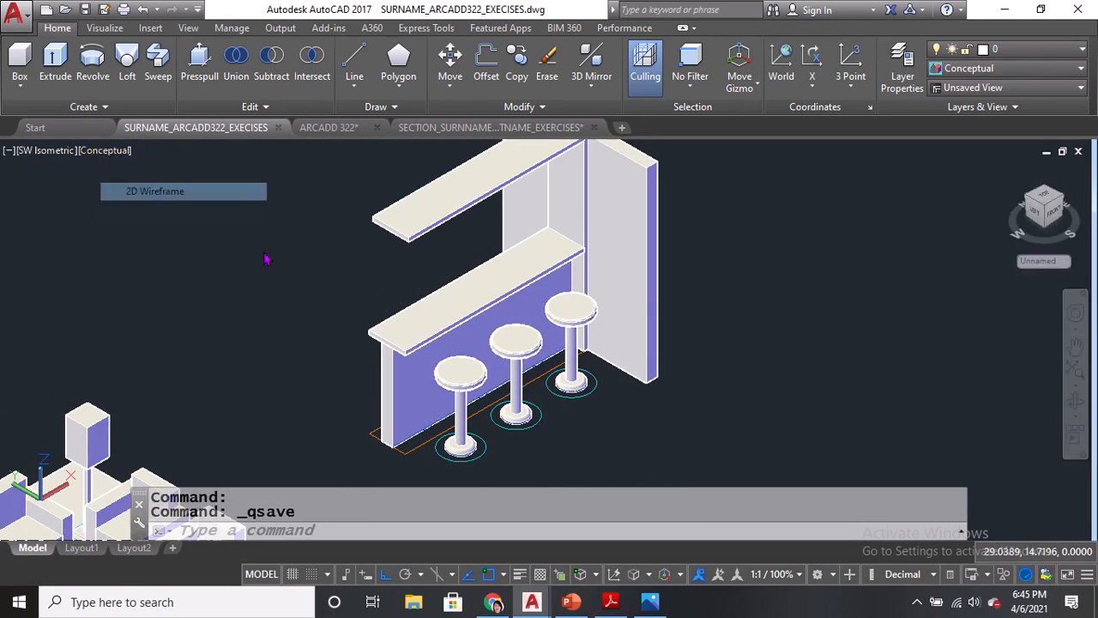
scroll(375, 390, "up", 6)
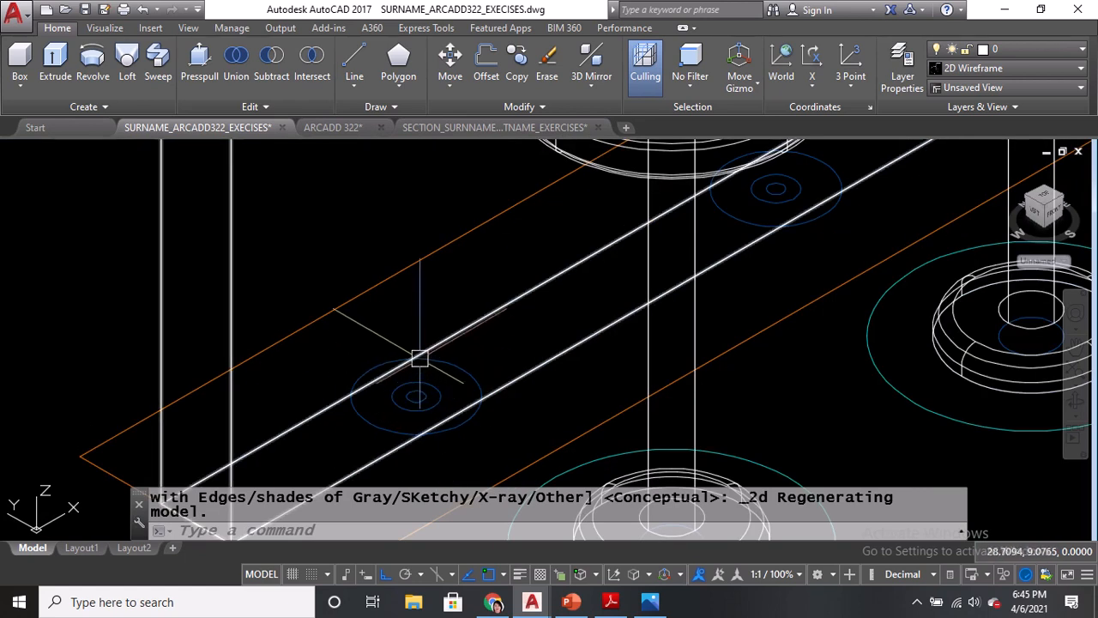
left_click(616, 604)
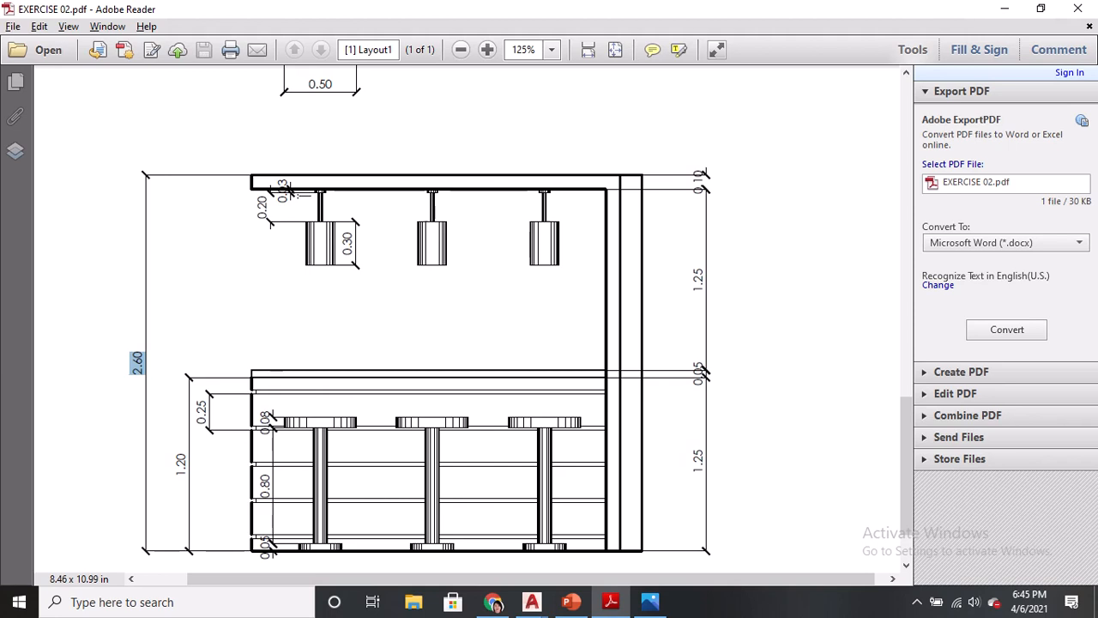
scroll(303, 191, "up", 5, "ctrl")
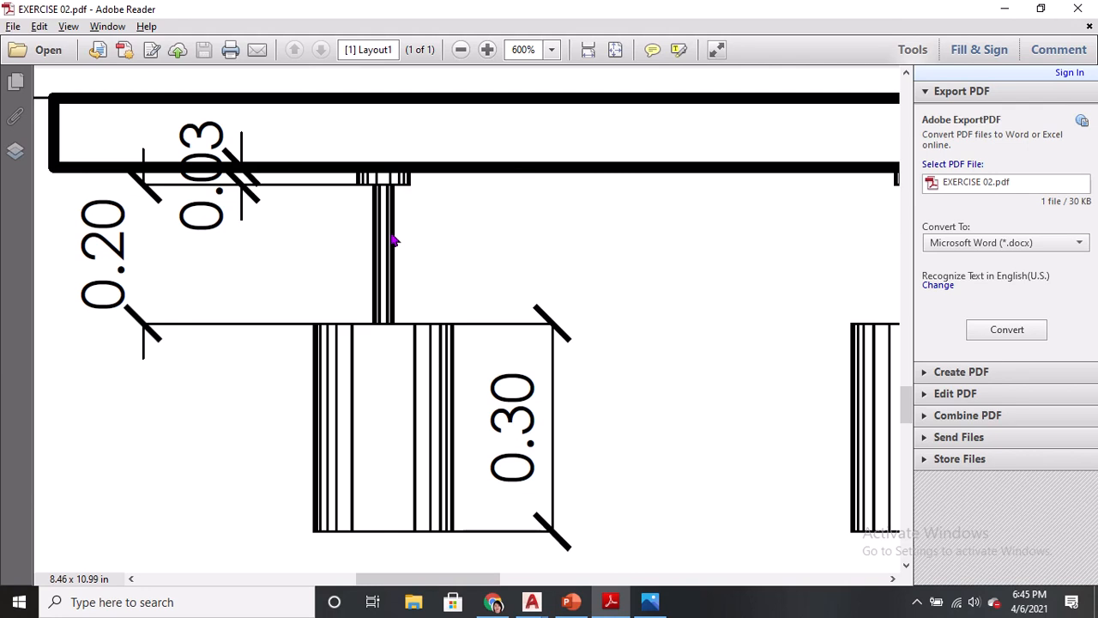
left_click(156, 269)
left_click(532, 601)
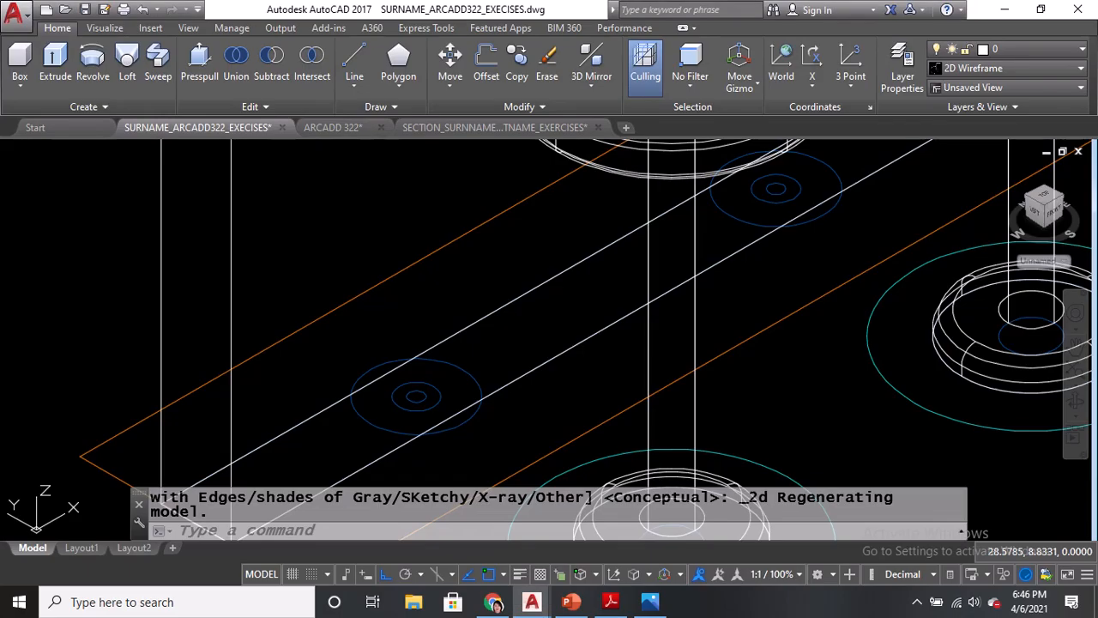
Model a 0.025-high cylinder on the innermost circle of the pendant lamp plan at the counter's free end.
scroll(411, 415, "up", 2)
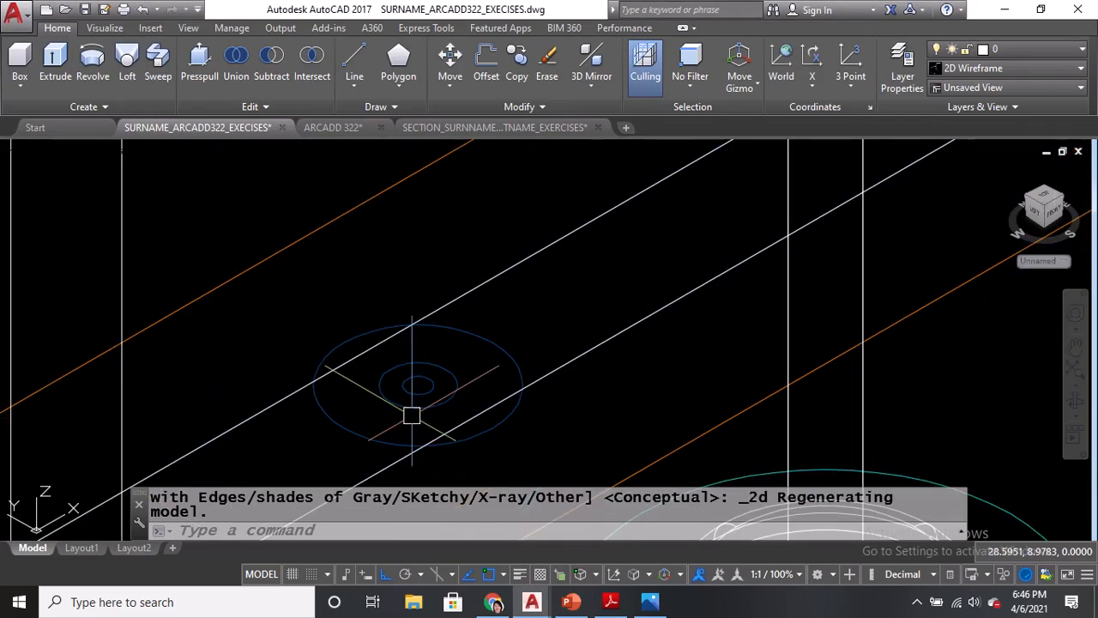
left_click(14, 84)
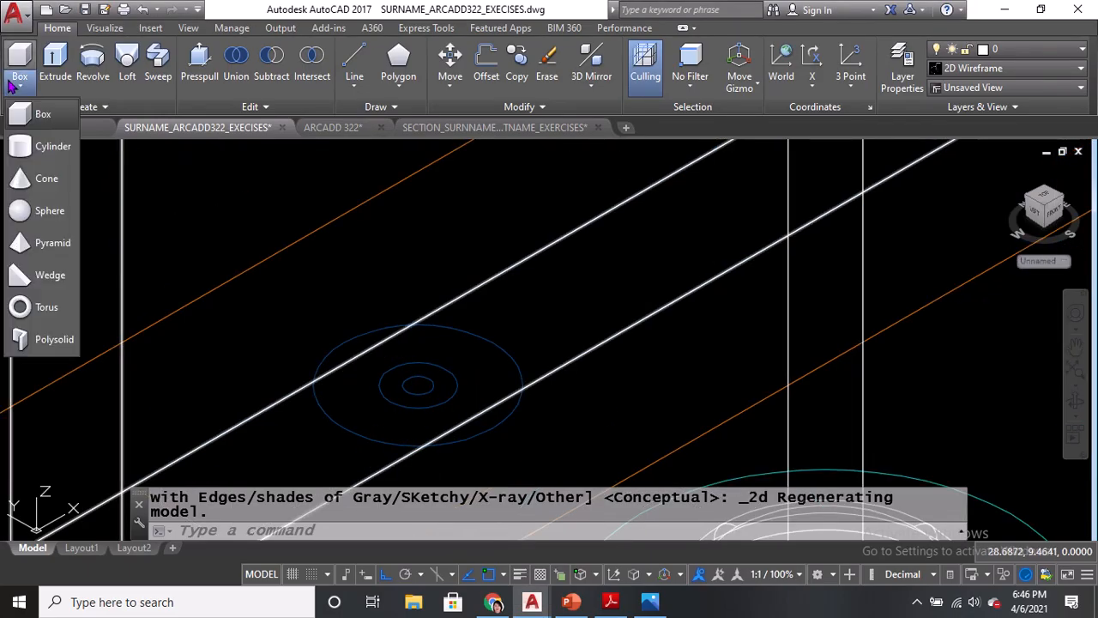
left_click(43, 145)
scroll(429, 412, "up", 3)
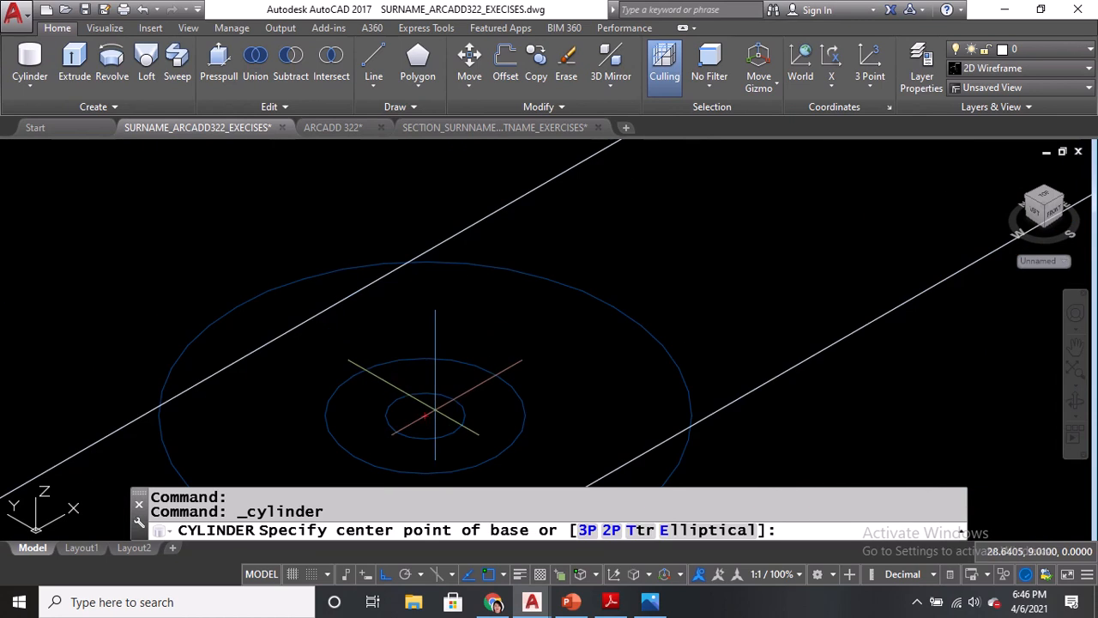
left_click(425, 416)
left_click(454, 431)
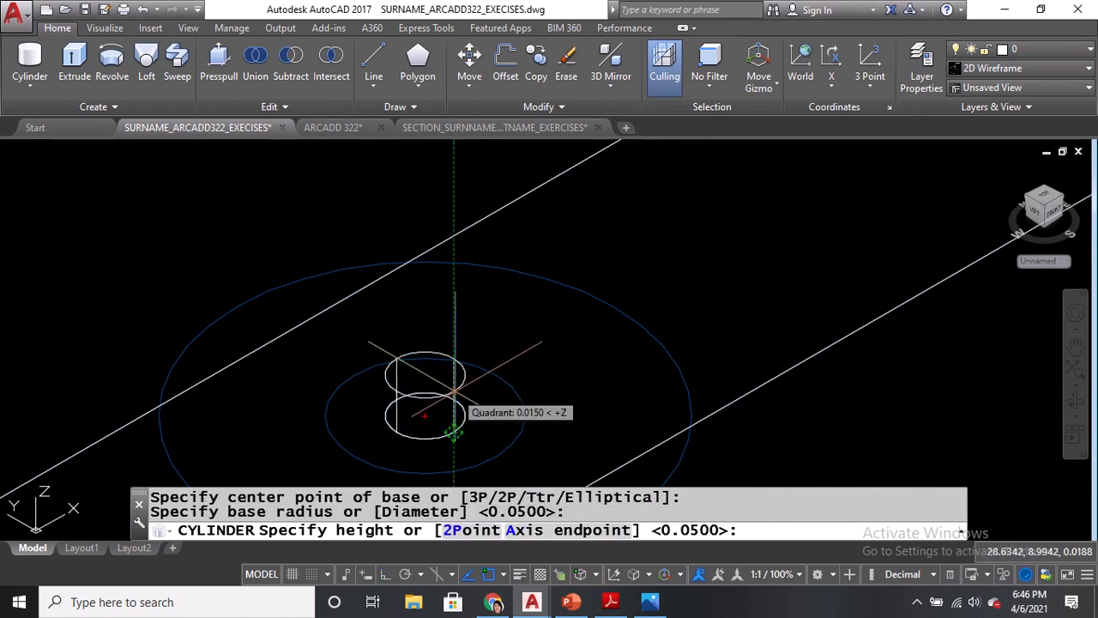
type(".0")
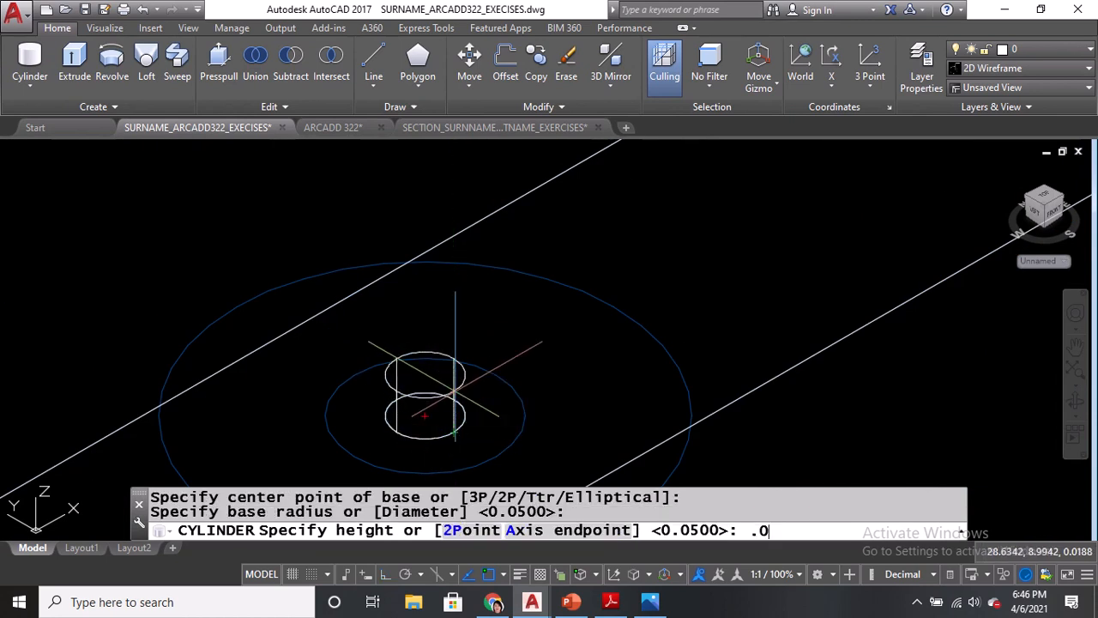
type("25")
key("Return")
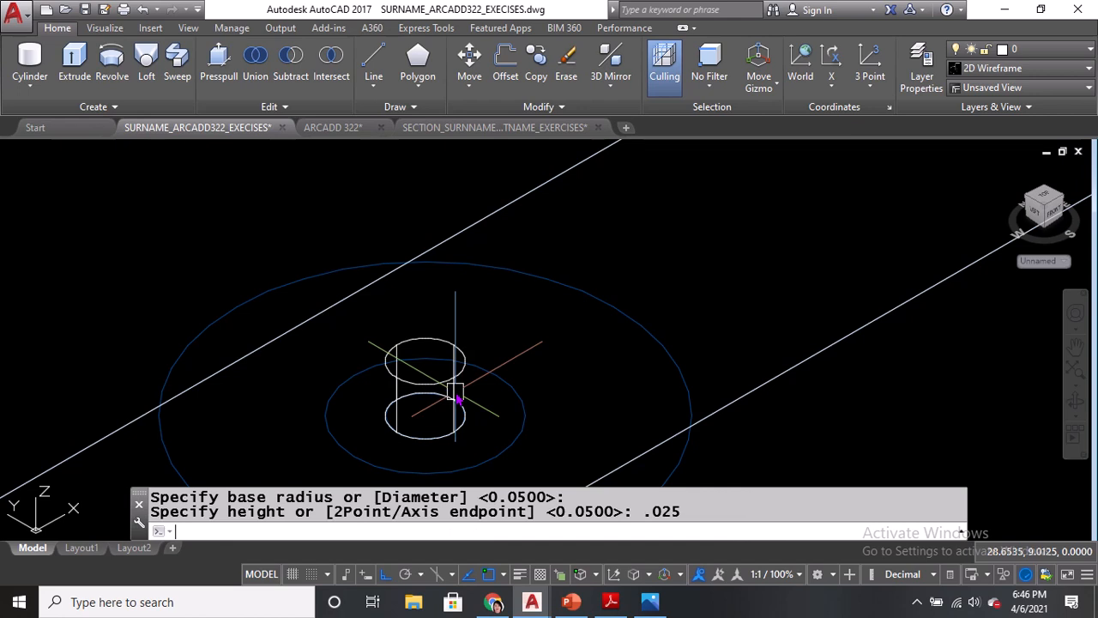
Model a 0.20-high cylinder on the middle circle of the pendant lamp plan, centred on the small cylinder.
left_click(30, 60)
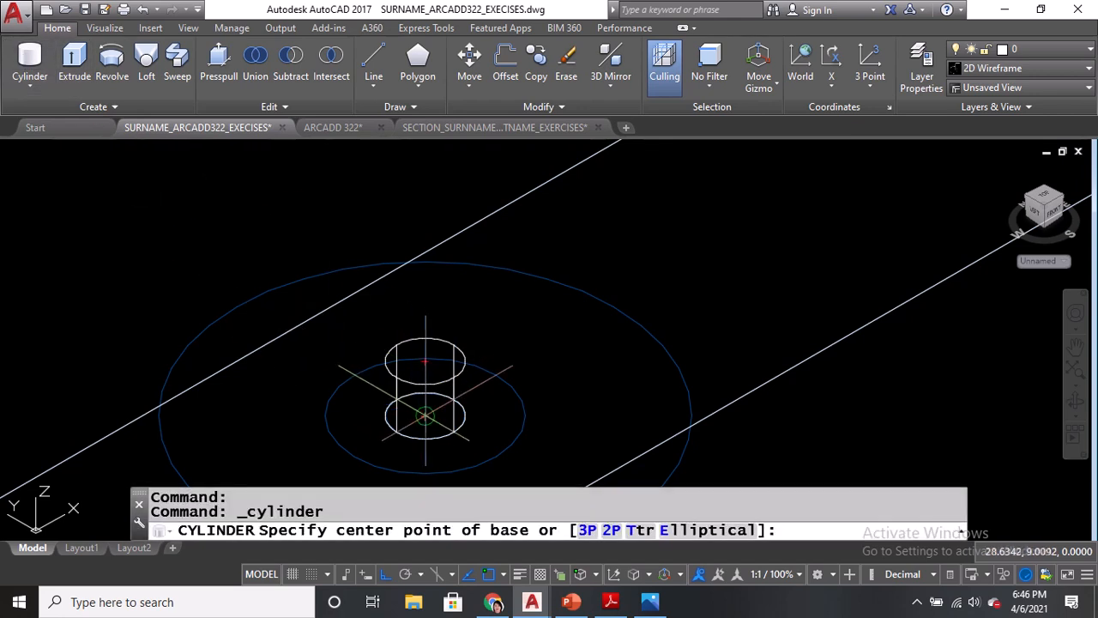
left_click(424, 415)
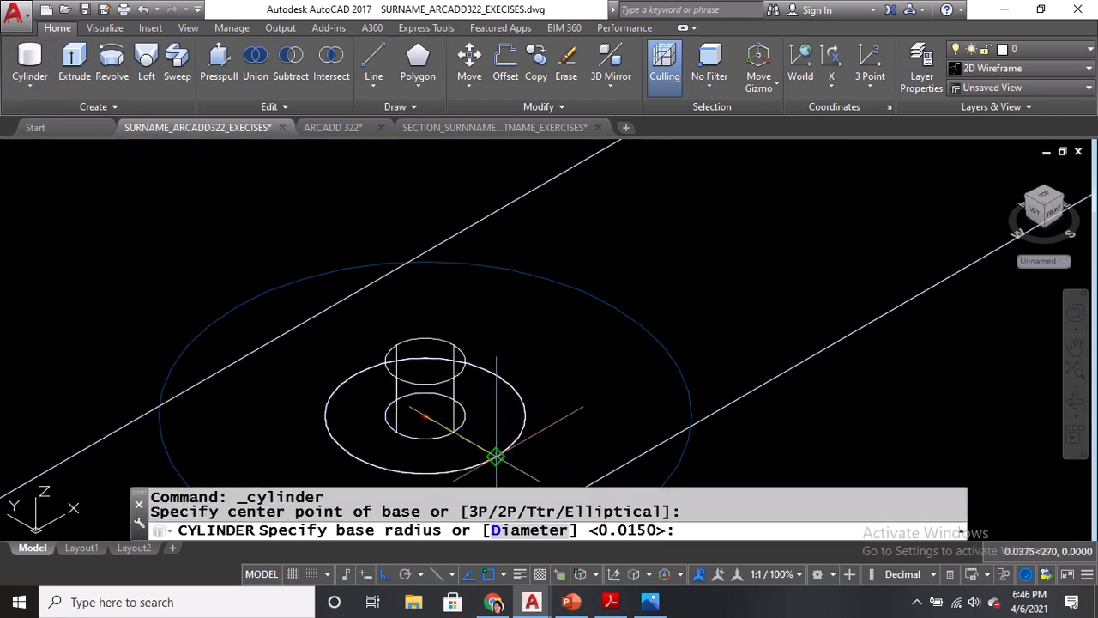
key("Return")
scroll(498, 451, "down", 5)
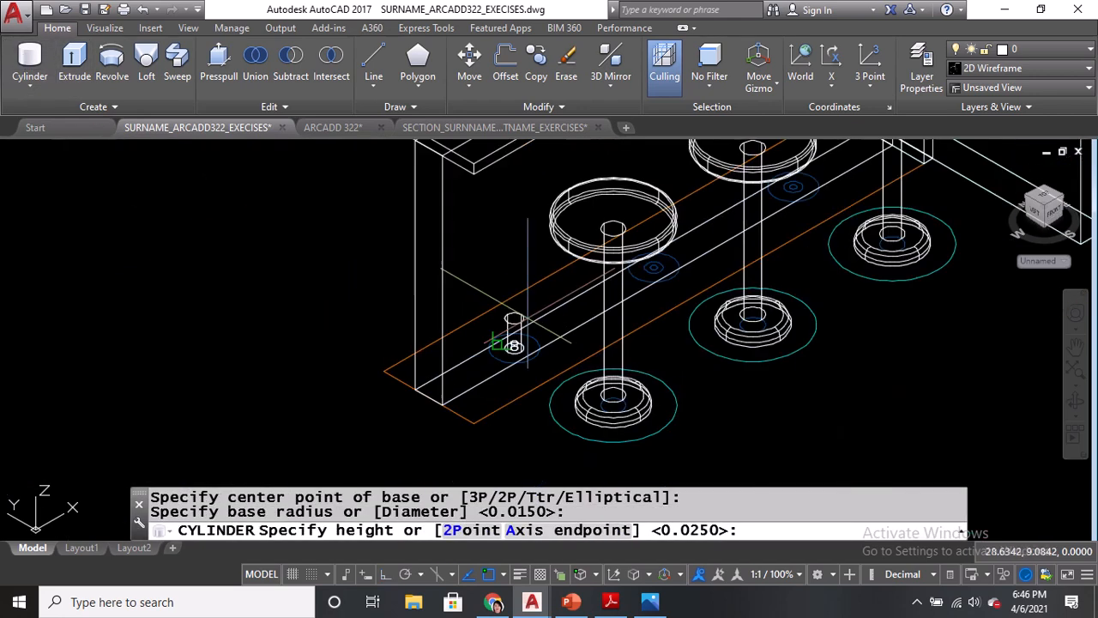
scroll(522, 287, "up", 4)
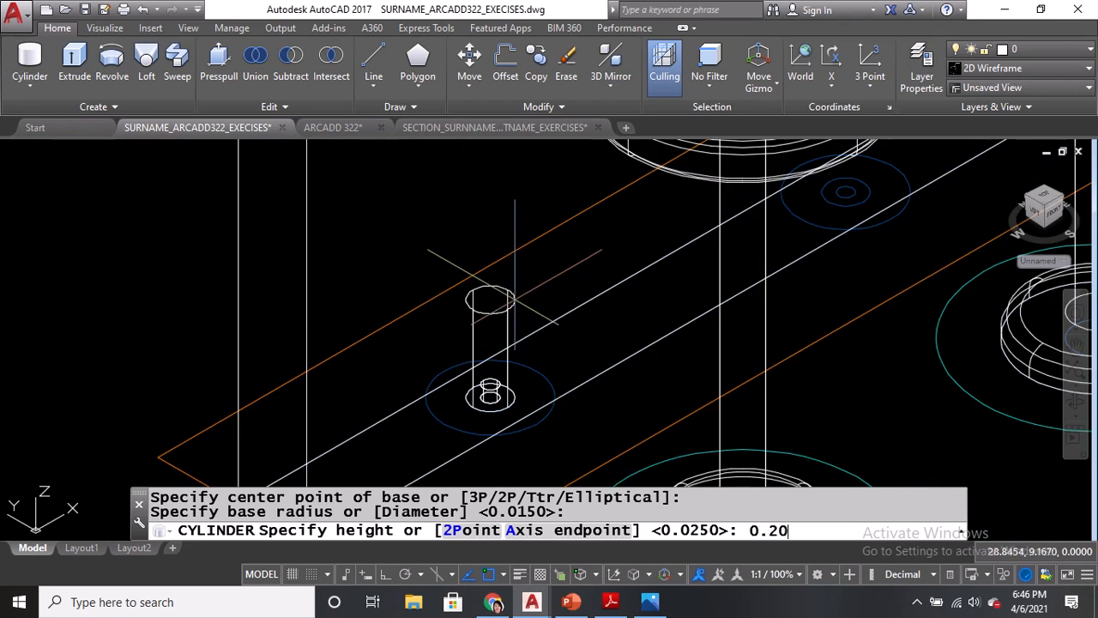
type("0.20")
key("Return")
Model a 0.30-high cylinder on the outermost circle of the same pendant lamp plan.
left_click(30, 61)
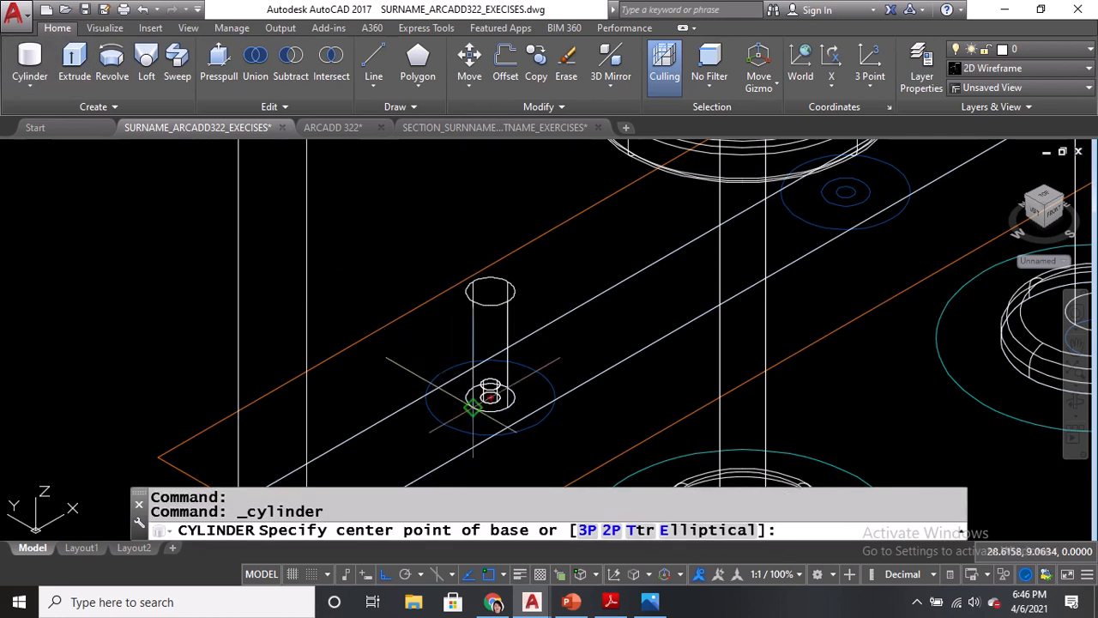
scroll(473, 408, "up", 3)
left_click(490, 397)
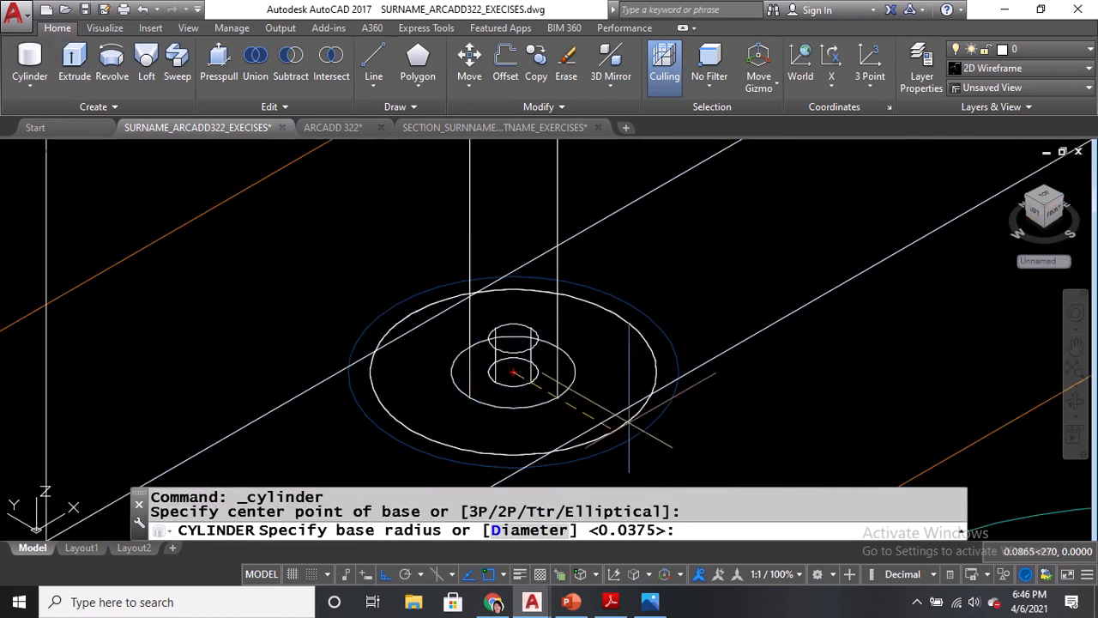
left_click(631, 440)
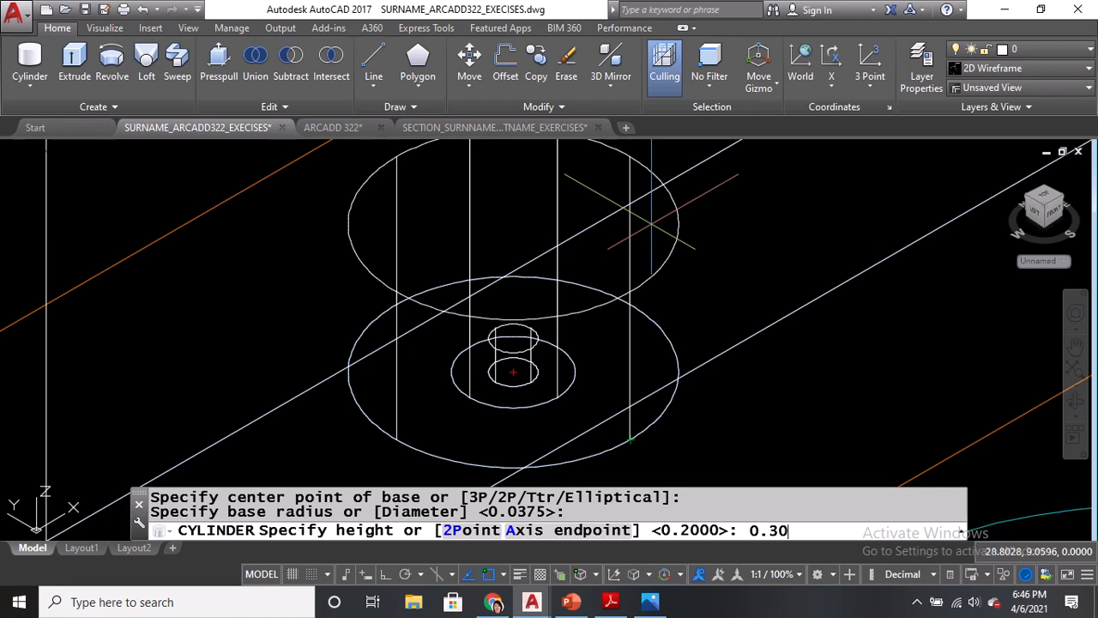
key("Return")
scroll(533, 322, "down", 5)
middle_click_drag(532, 308, 528, 345)
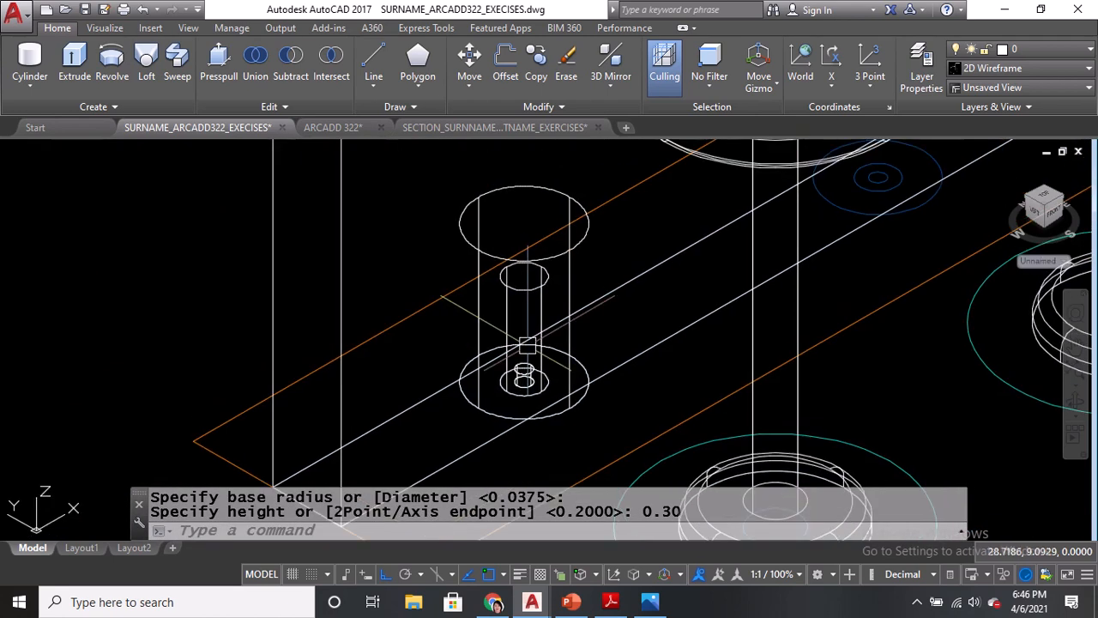
Move the small and middle lamp cylinders straight up by 0.30 onto the top of the large cylinder.
scroll(528, 357, "up", 2)
type("m")
key("Return")
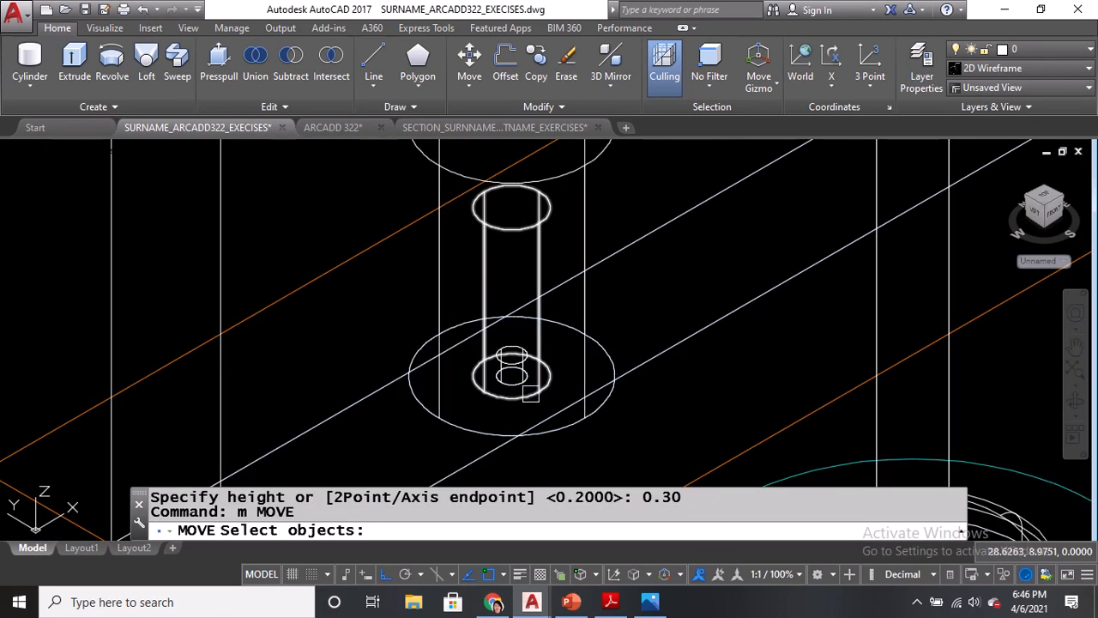
left_click(530, 393)
left_click(513, 378)
key("Return")
left_click(511, 373)
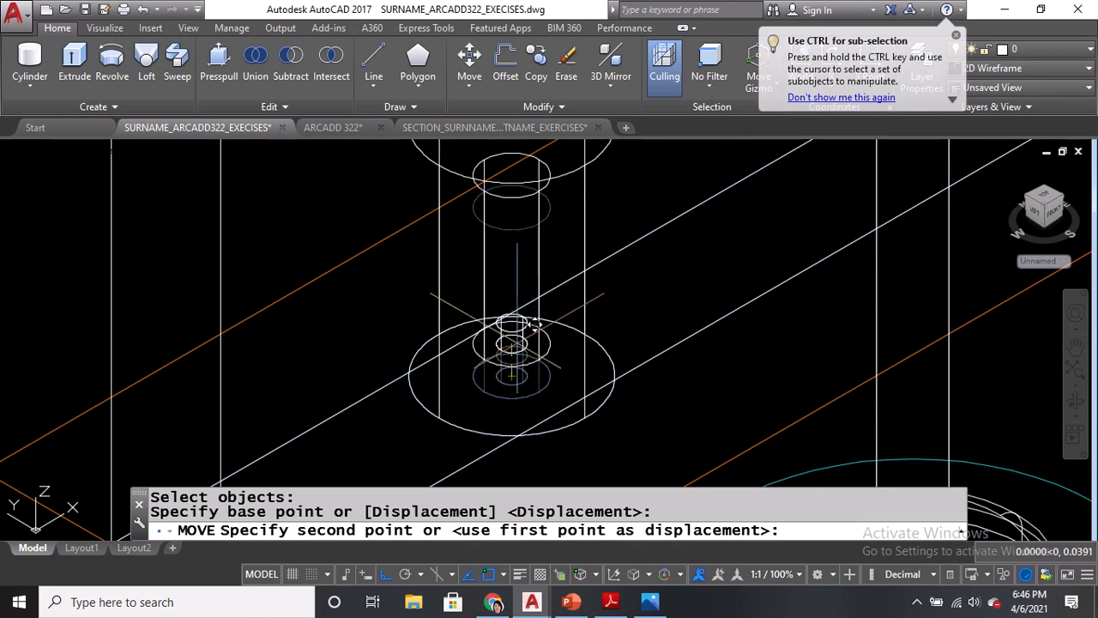
middle_click_drag(516, 207, 512, 419)
type("0.")
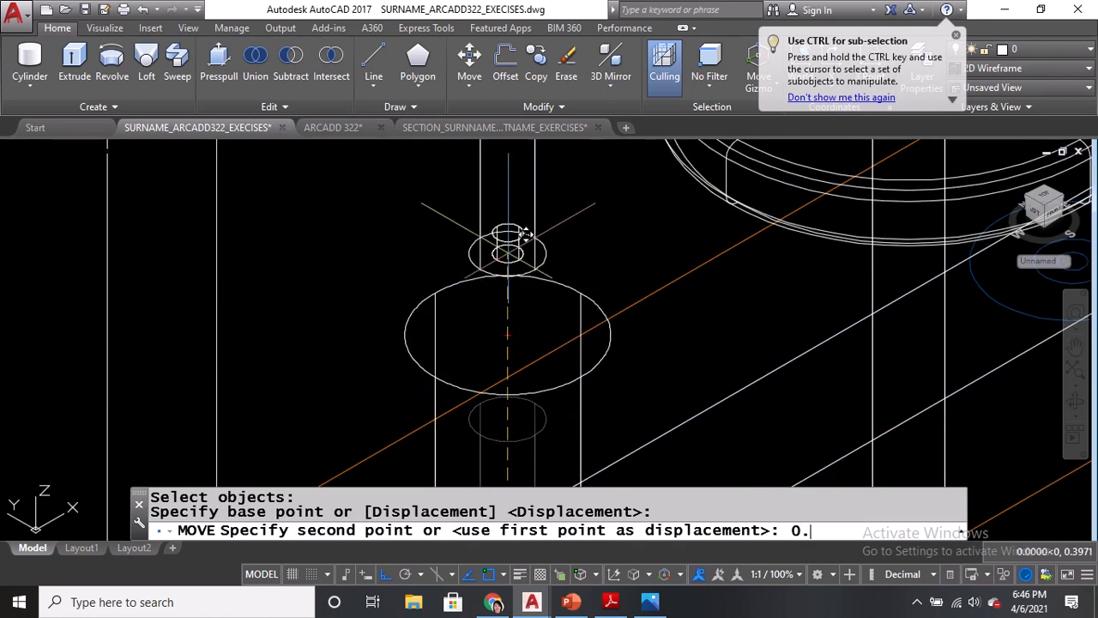
type("30")
key("Return")
Move the smallest lamp cylinder from its base centre to the top centre of the middle cylinder.
middle_click_drag(513, 324, 514, 356)
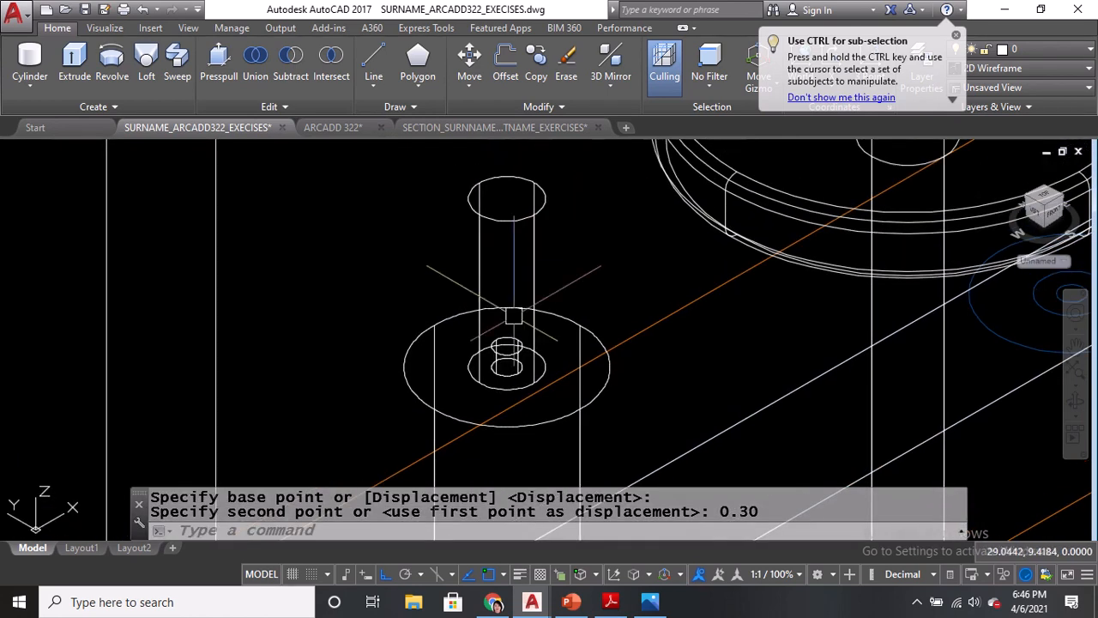
type("m")
key("Return")
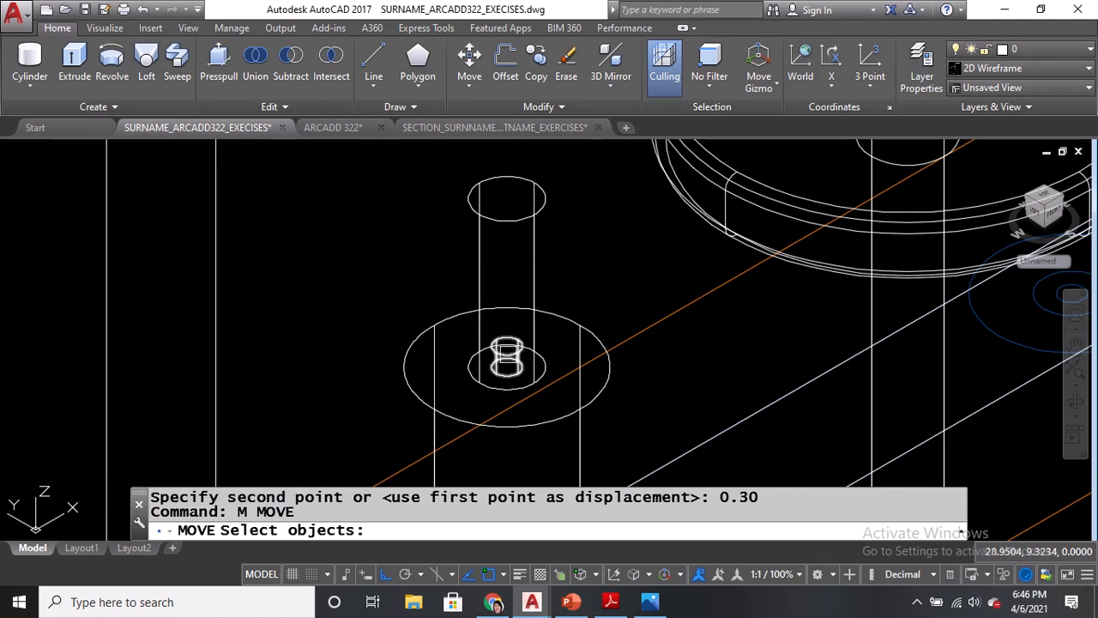
left_click(506, 356)
key("Return")
scroll(506, 360, "up", 2)
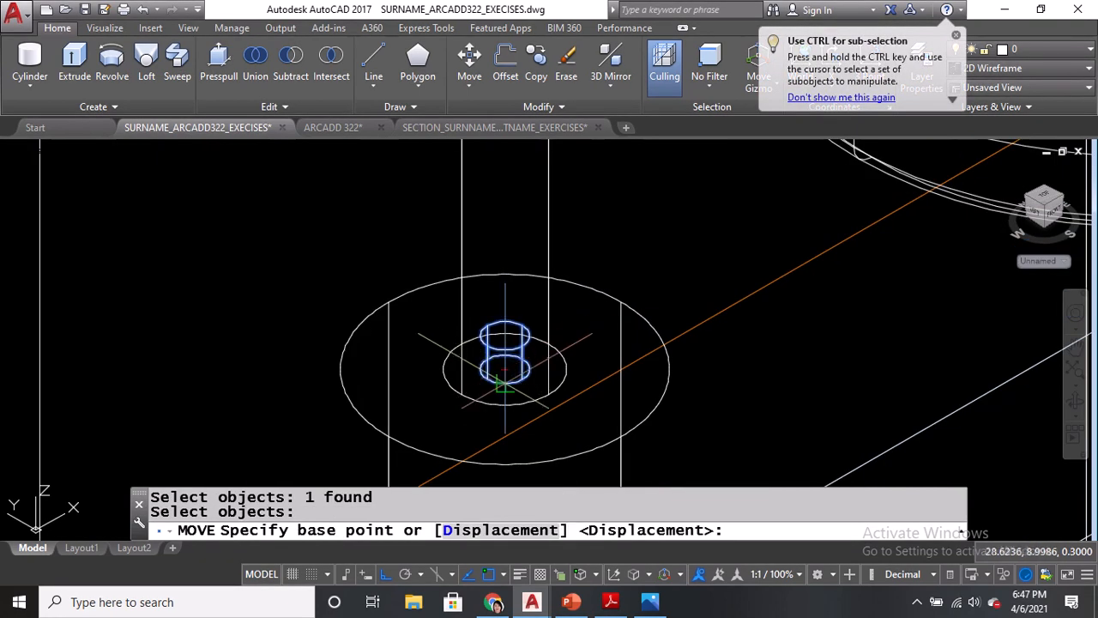
left_click(504, 370)
scroll(506, 369, "down", 3)
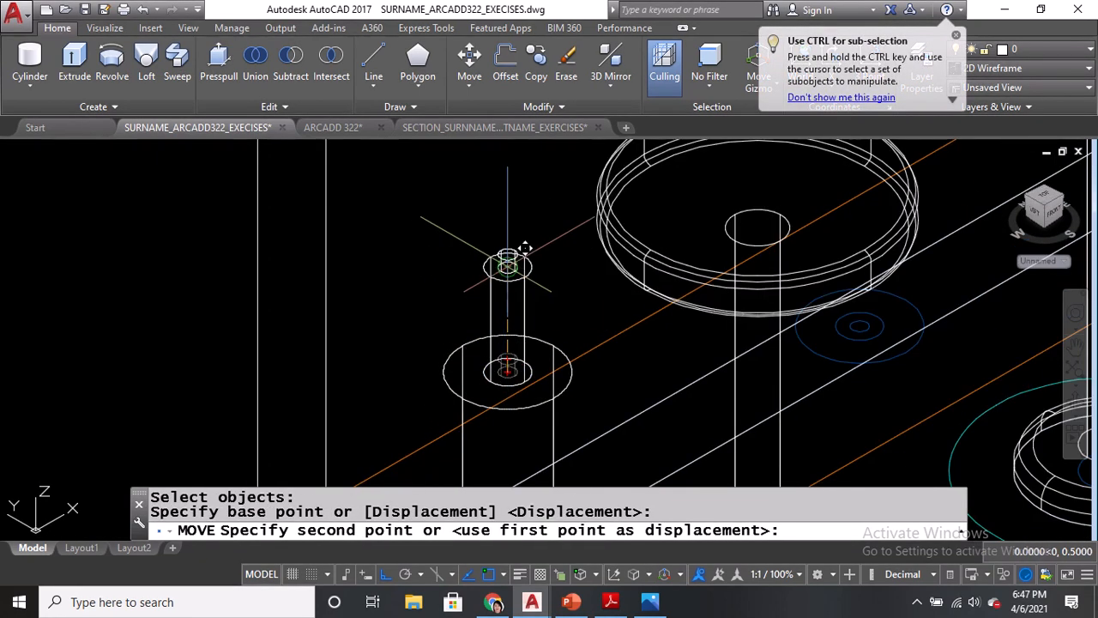
left_click(507, 266)
scroll(482, 254, "down", 4)
mouse_move(476, 237)
middle_mouse_down()
mouse_move(494, 594)
mouse_move(483, 267)
middle_mouse_up()
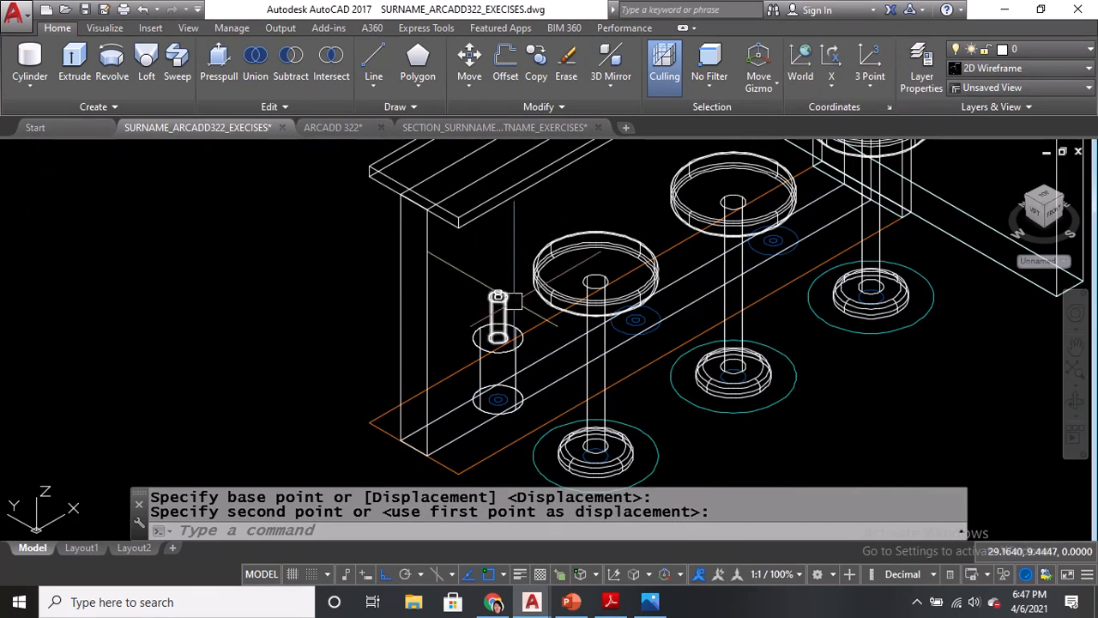
middle_click_drag(490, 324, 482, 358)
type("m")
key("Return")
scroll(487, 406, "up", 2)
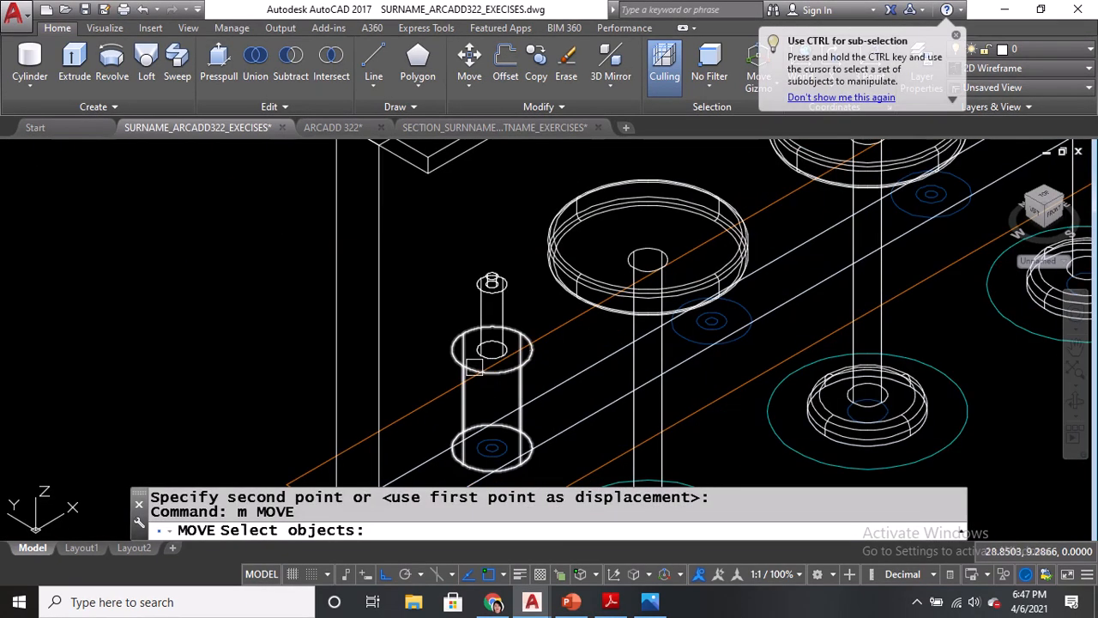
left_click(473, 367)
left_click(488, 291)
left_click(490, 266)
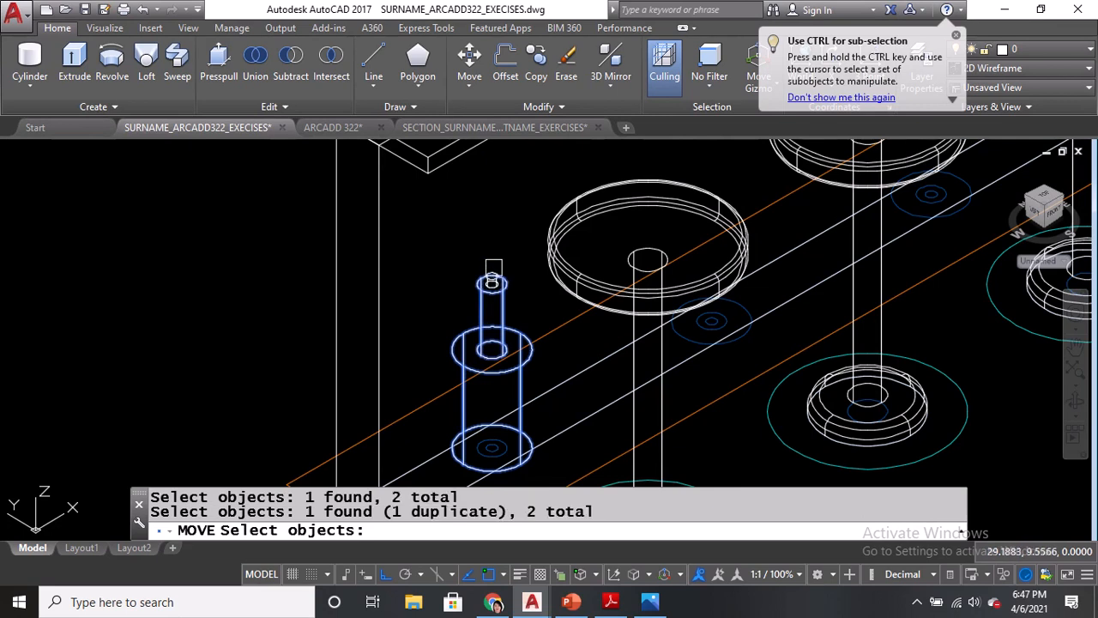
scroll(484, 275, "up", 5)
left_click(477, 250)
key("Return")
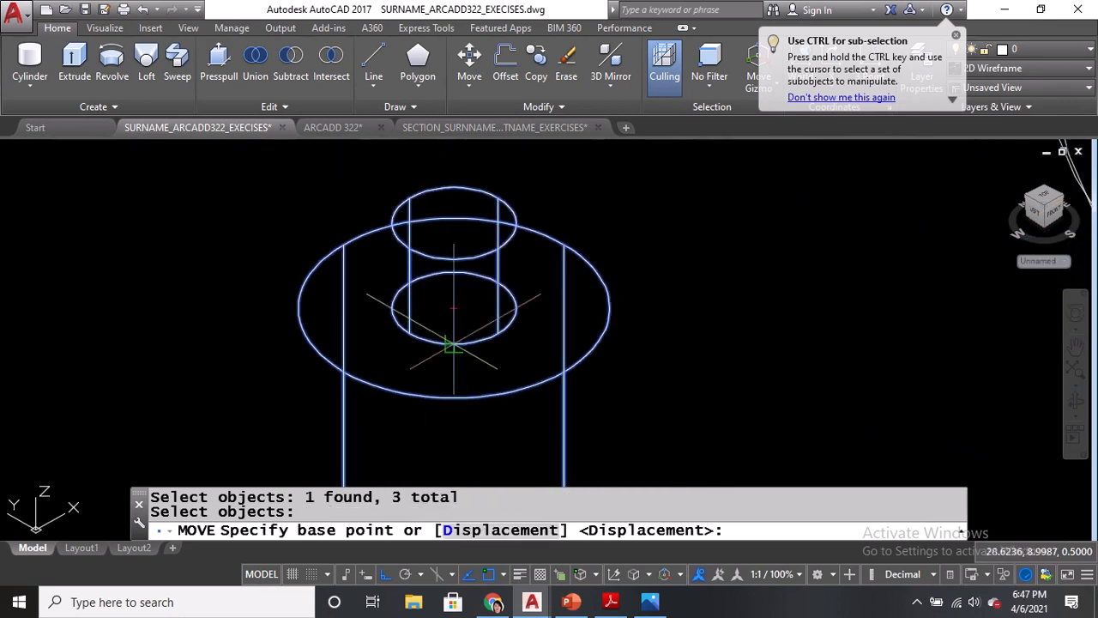
scroll(473, 213, "down", 5)
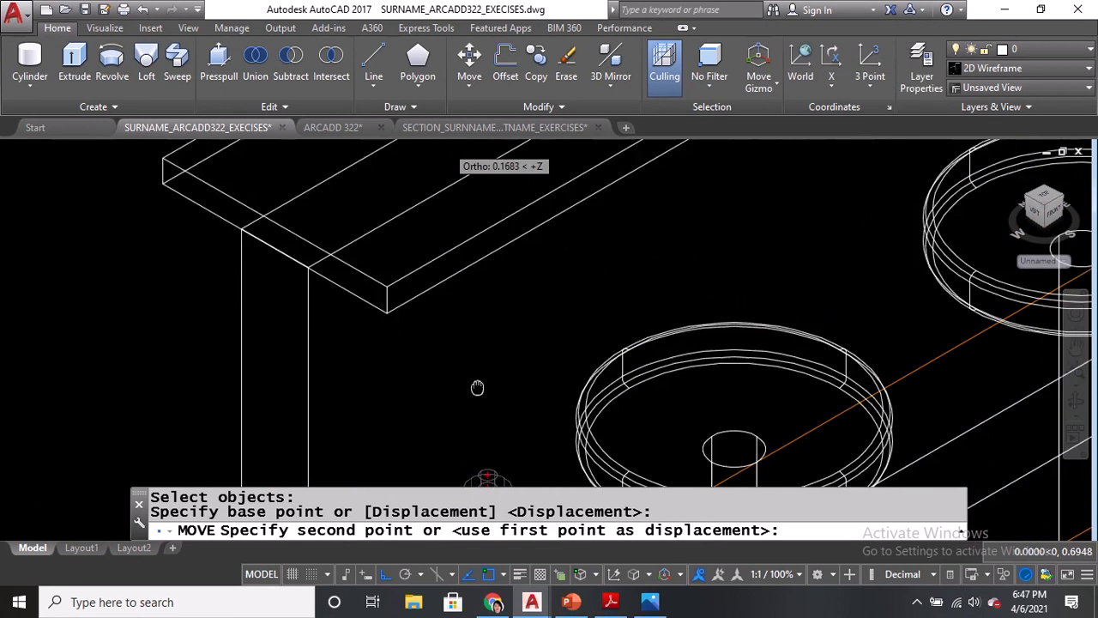
scroll(503, 306, "up", 4)
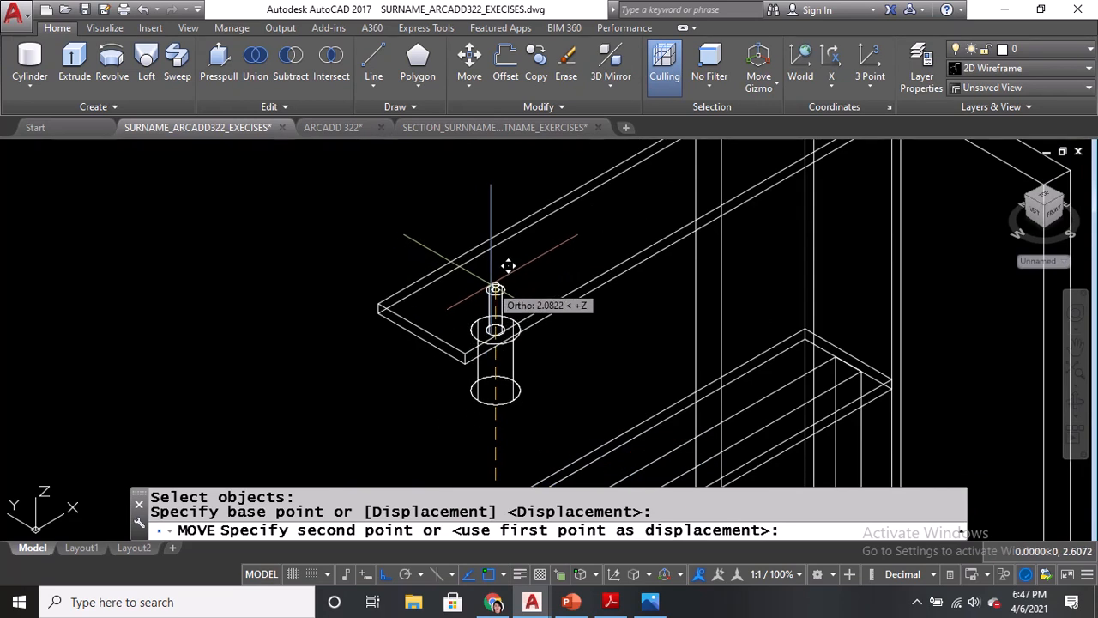
scroll(512, 234, "down", 2)
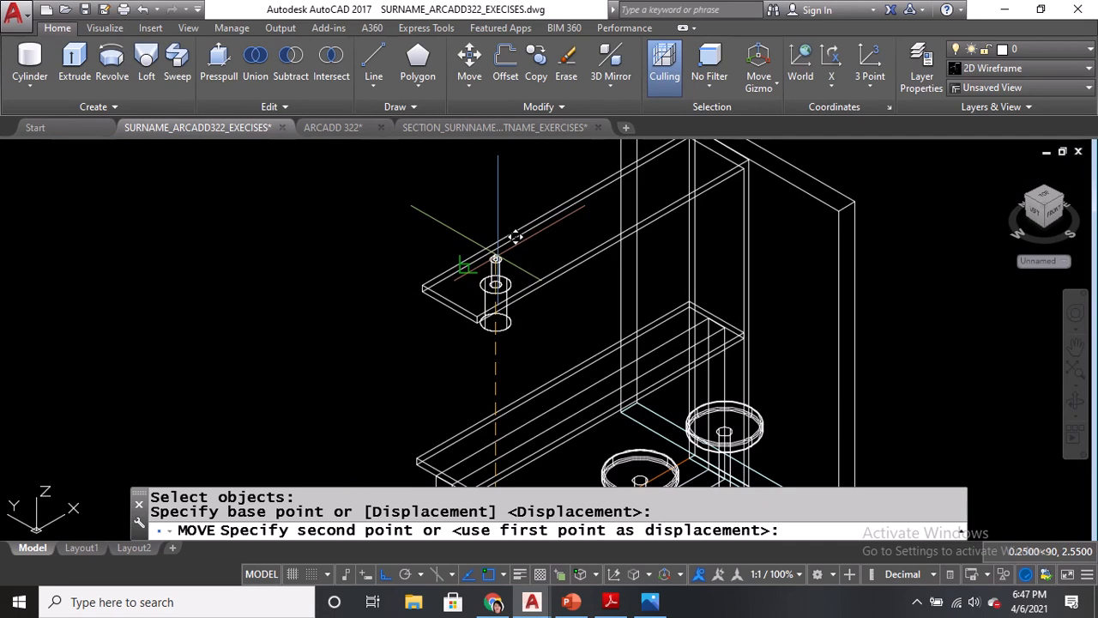
key("Escape")
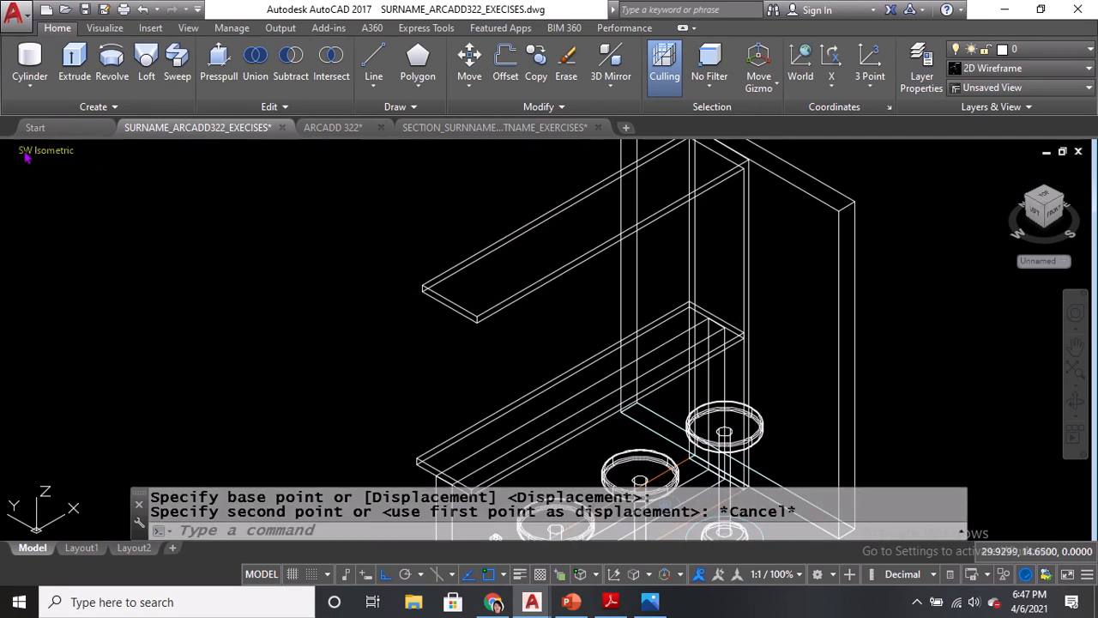
Switch the model to the Front view and frame the bar counter with its stools.
left_click(28, 152)
left_click(88, 261)
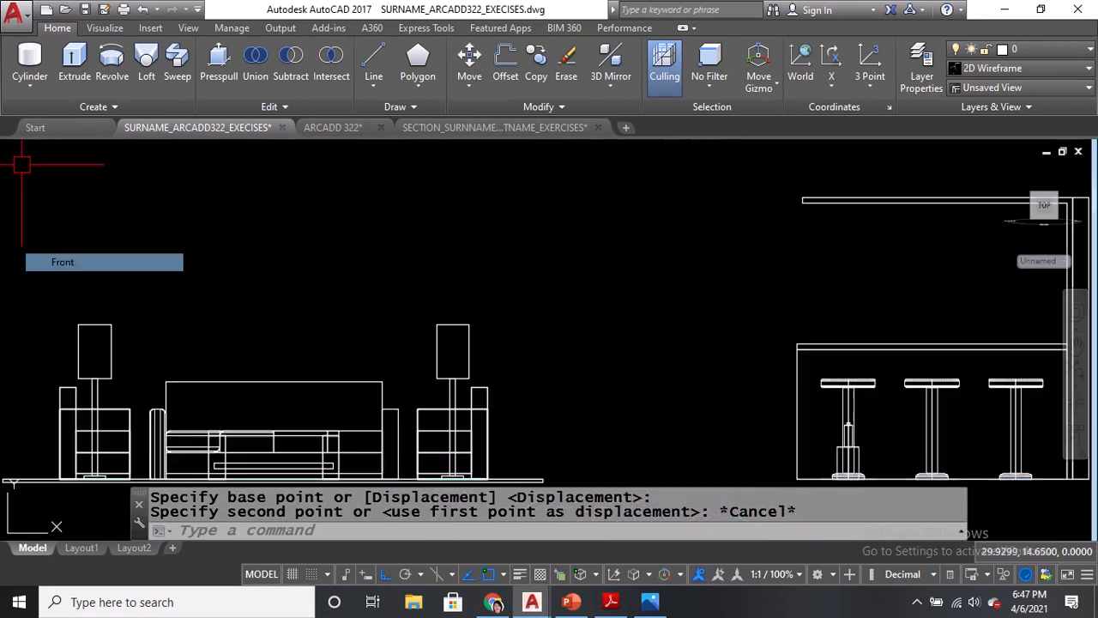
middle_click_drag(713, 378, 357, 329)
scroll(502, 420, "up", 3)
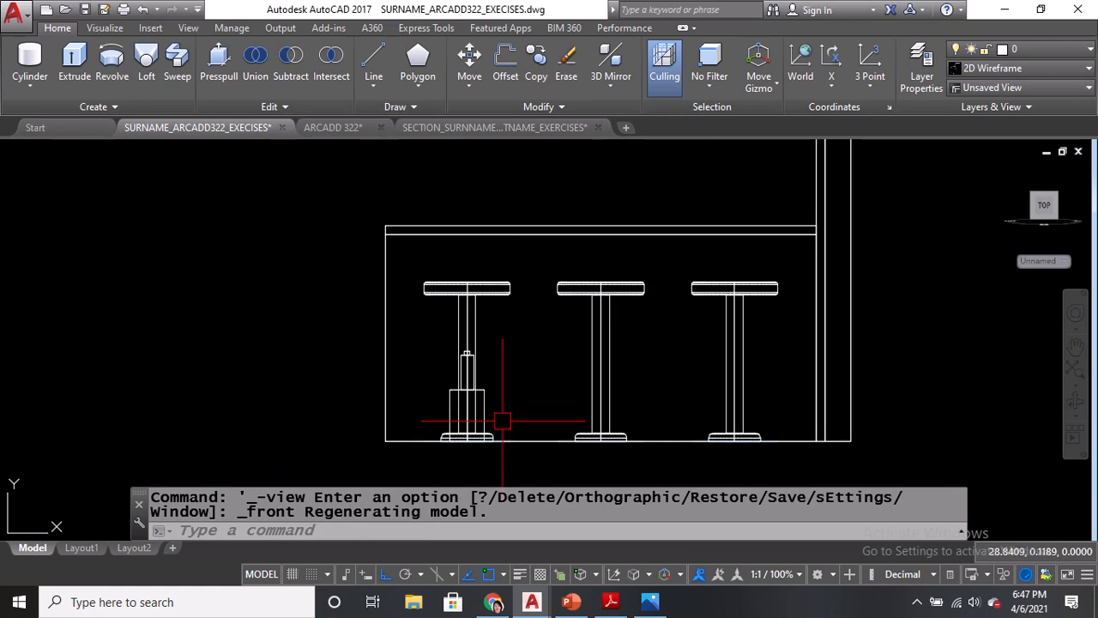
Move the three stacked lamp cylinders 2.025 straight up from their base so the lamp hangs from the overhead canopy.
type("m")
key("Return")
scroll(463, 390, "up", 8)
left_click(485, 344)
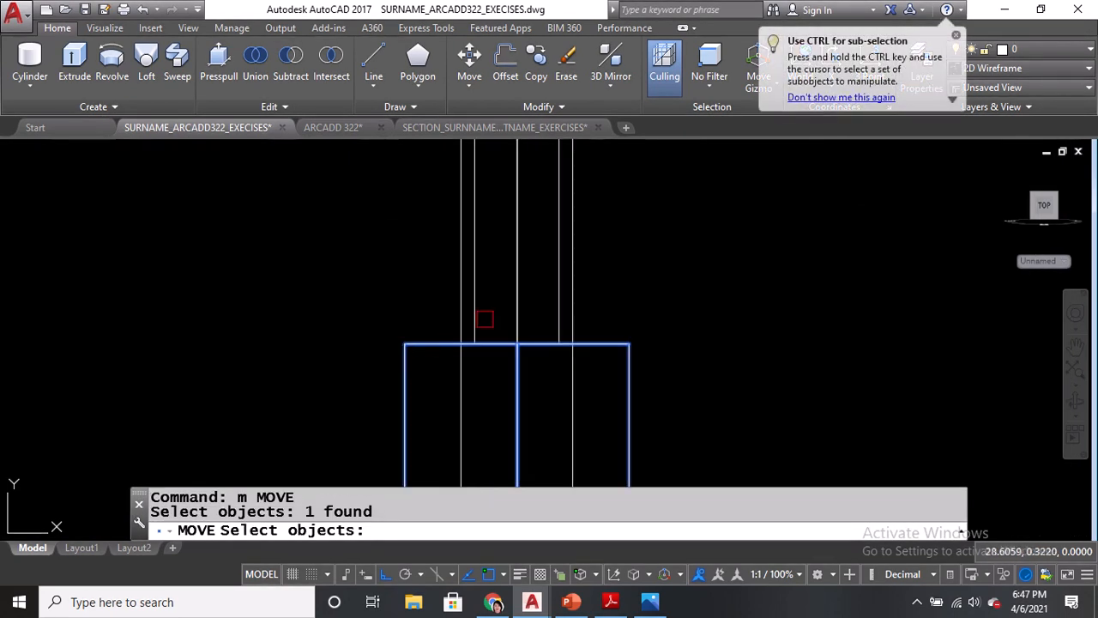
left_click(480, 283)
middle_click_drag(490, 272, 522, 374)
scroll(515, 294, "down", 3)
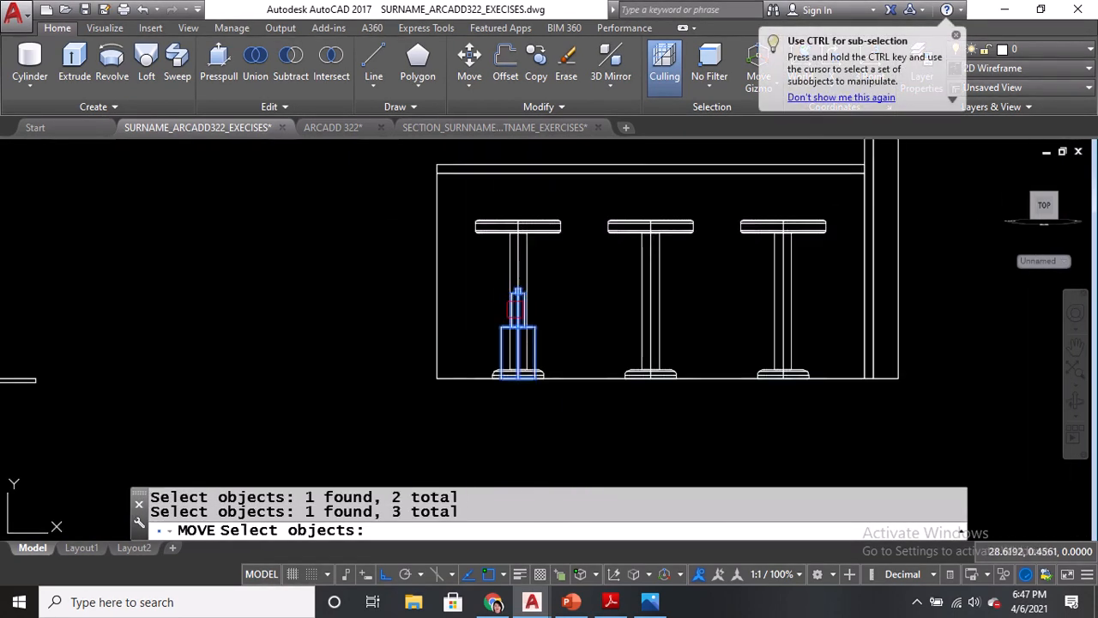
scroll(515, 361, "up", 5)
key("Return")
left_click(515, 363)
scroll(522, 351, "down", 3)
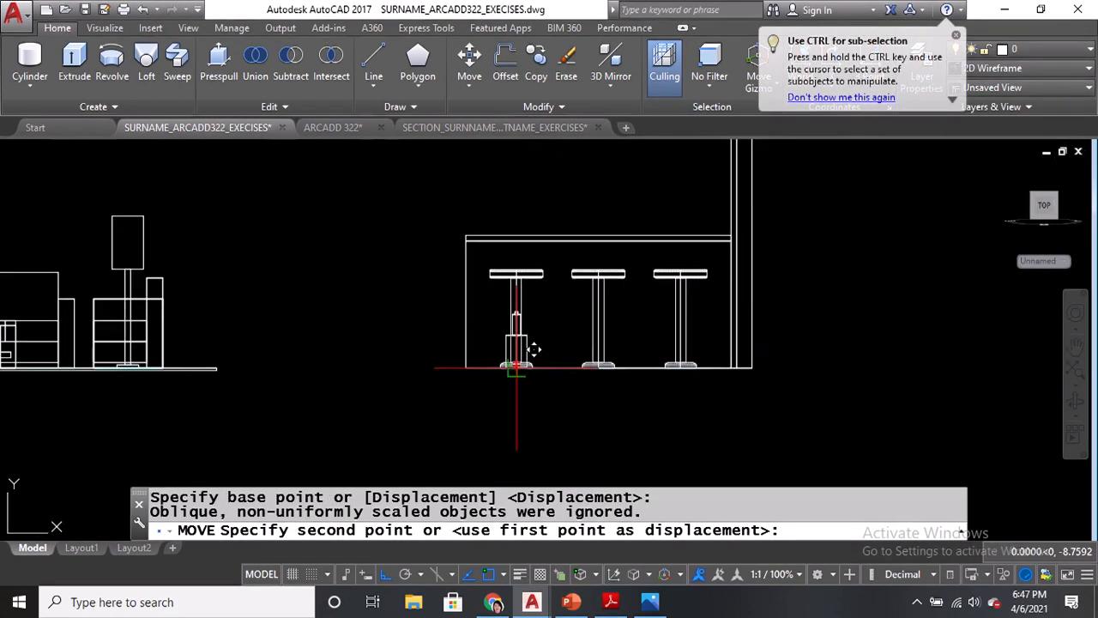
scroll(532, 360, "up", 5)
scroll(549, 305, "down", 3)
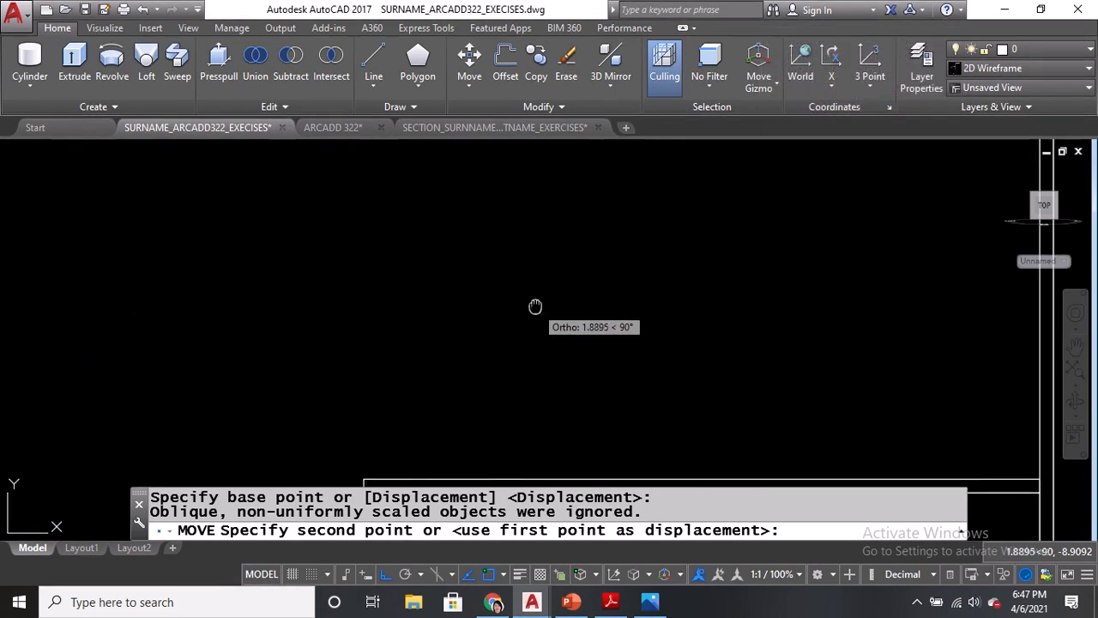
scroll(534, 307, "up", 3)
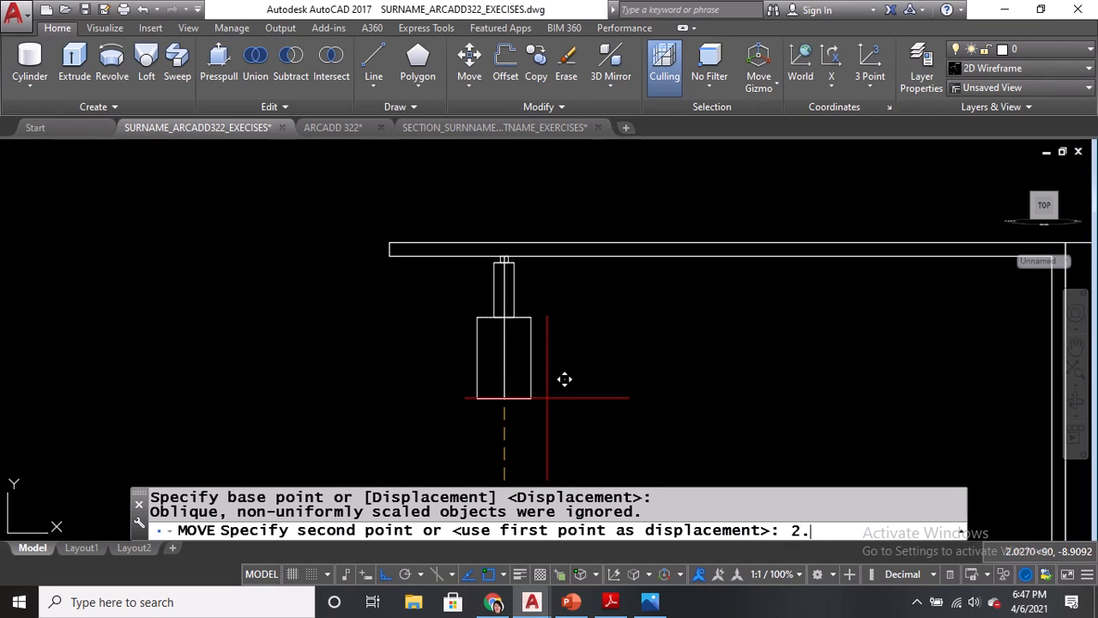
key("Return")
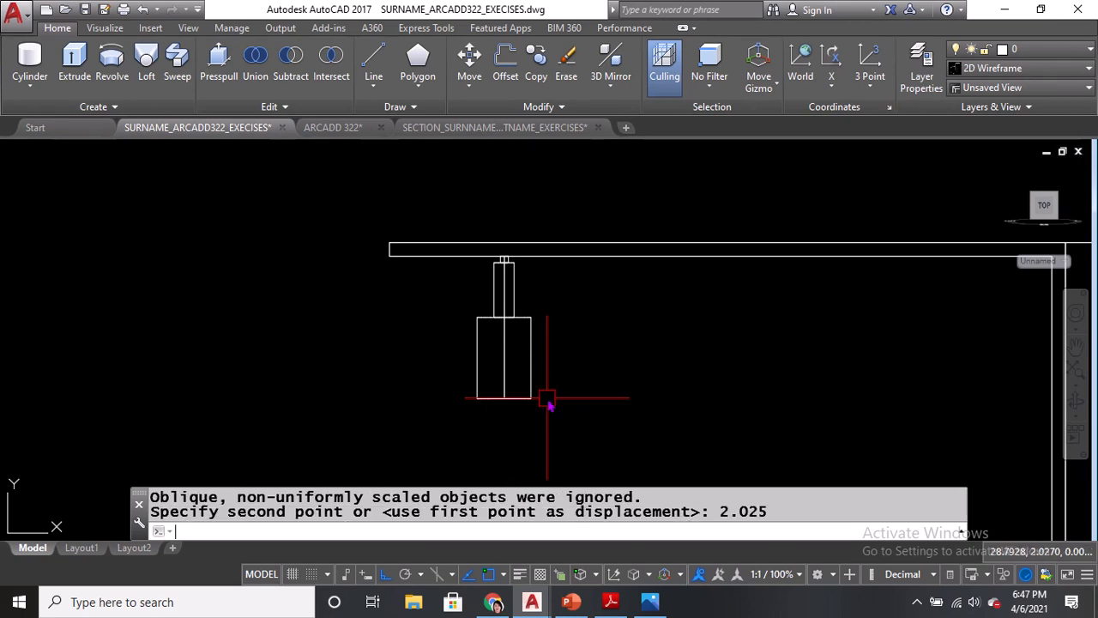
Check the lamp's joint with the canopy's underside and return the model to the SW Isometric view.
scroll(472, 268, "up", 5)
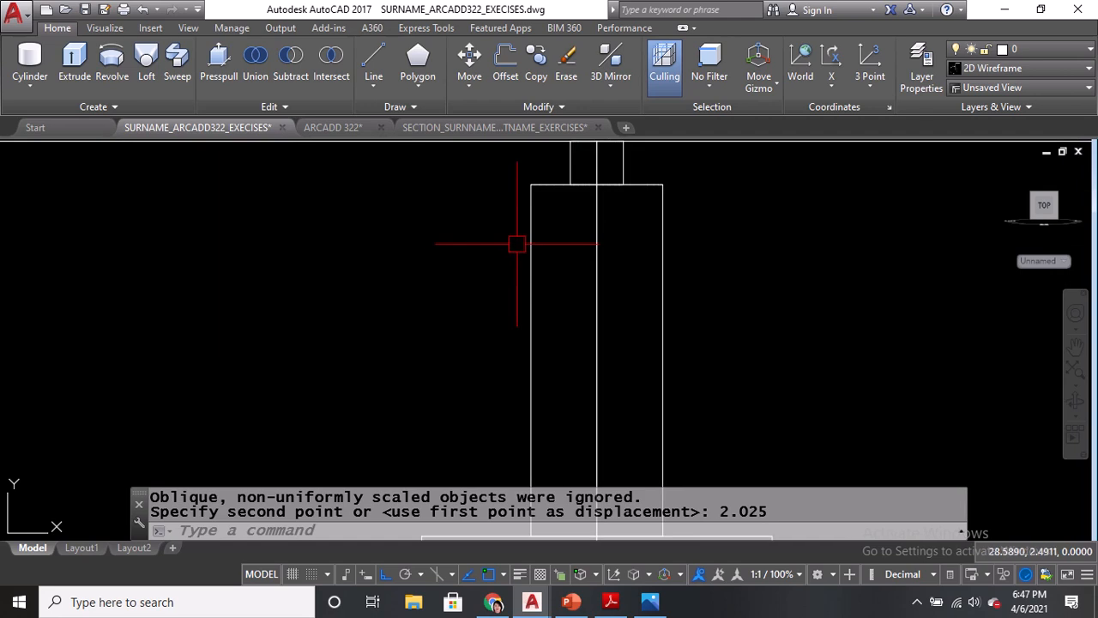
scroll(516, 244, "down", 3)
scroll(552, 211, "up", 3)
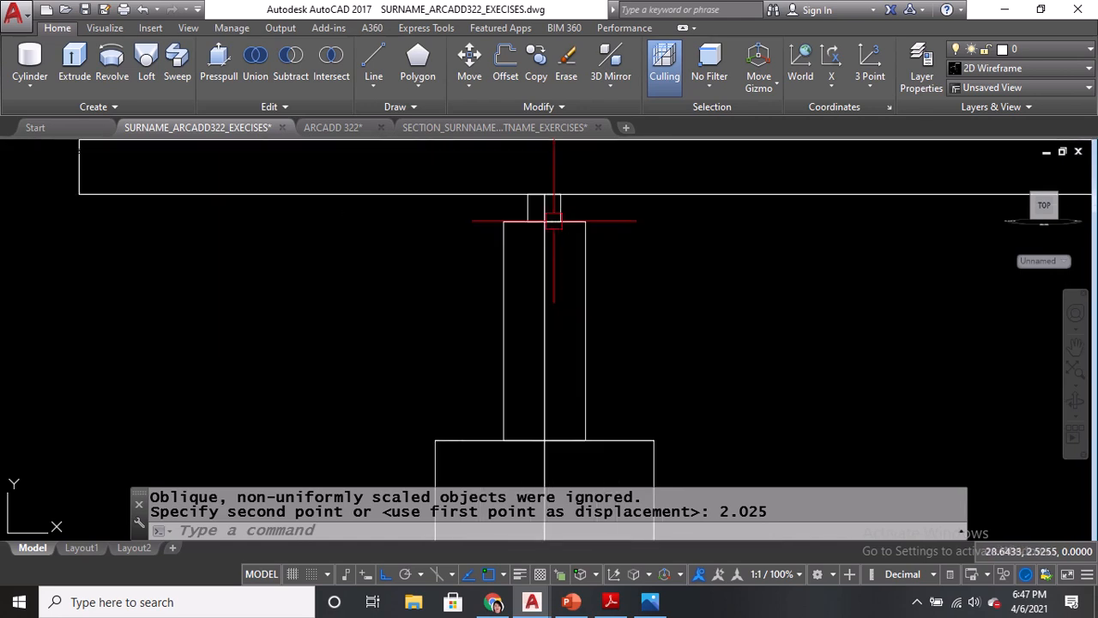
left_click(30, 150)
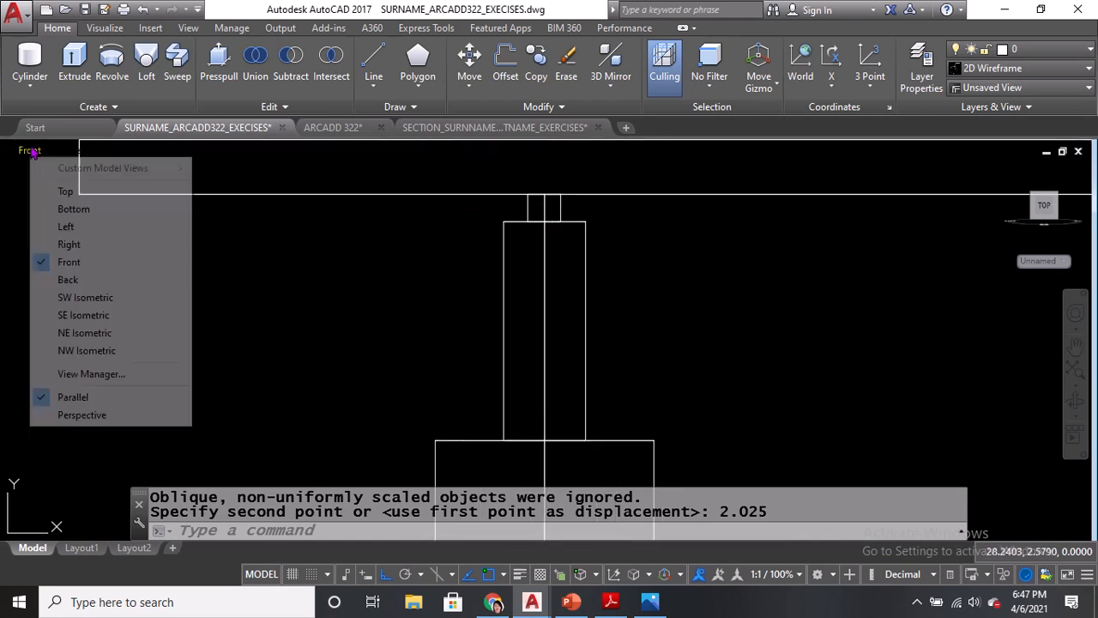
left_click(98, 297)
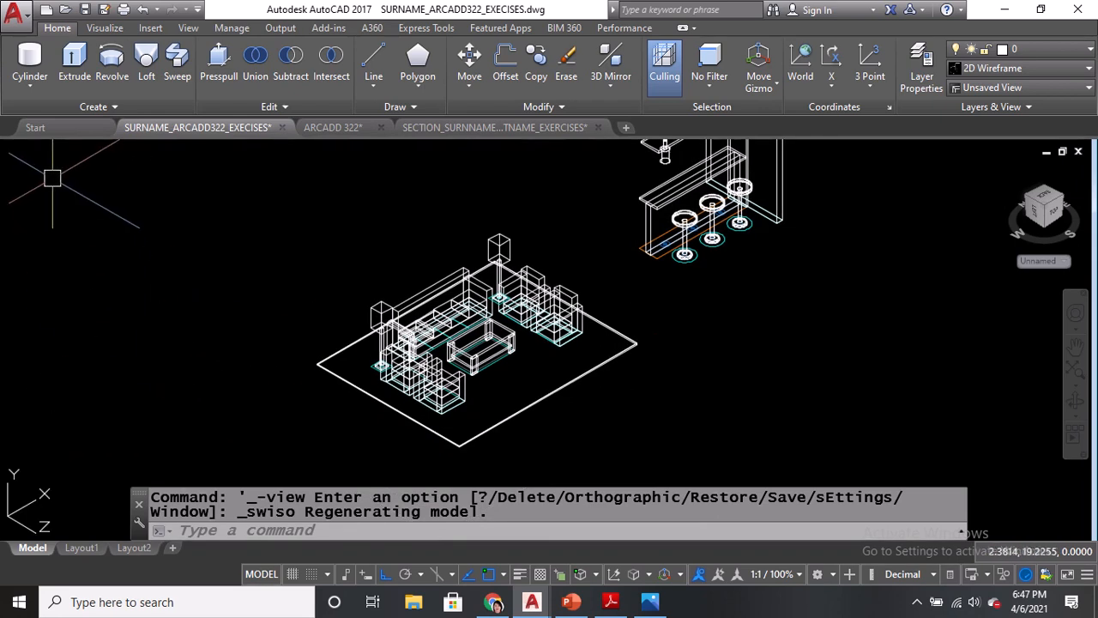
Reset the user coordinate system from the Front orientation to World.
left_click(25, 513)
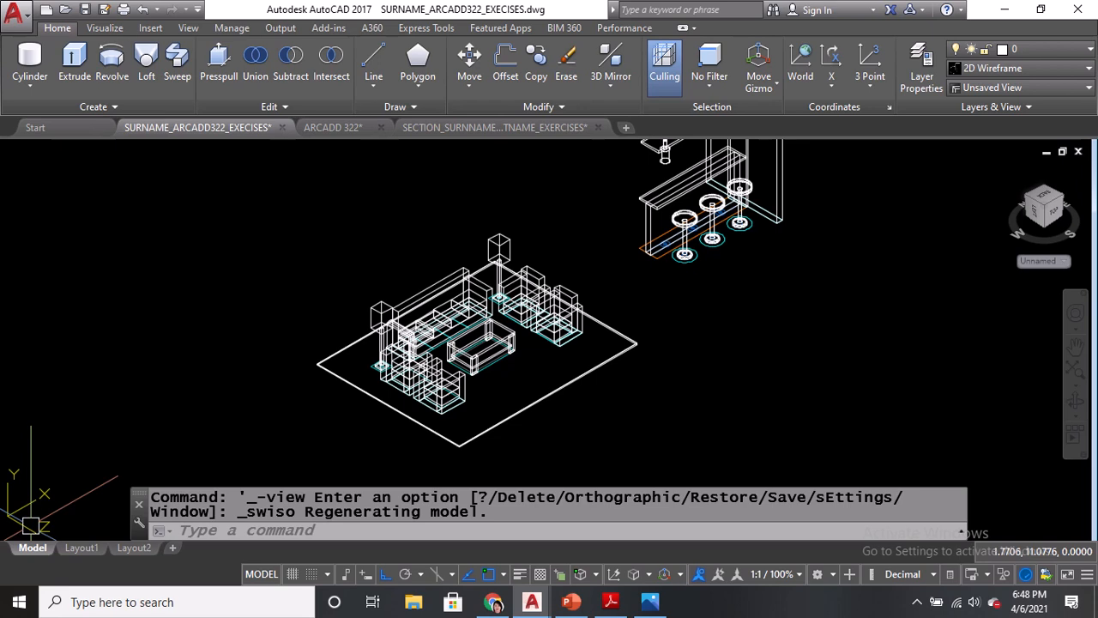
type("u")
key("Return")
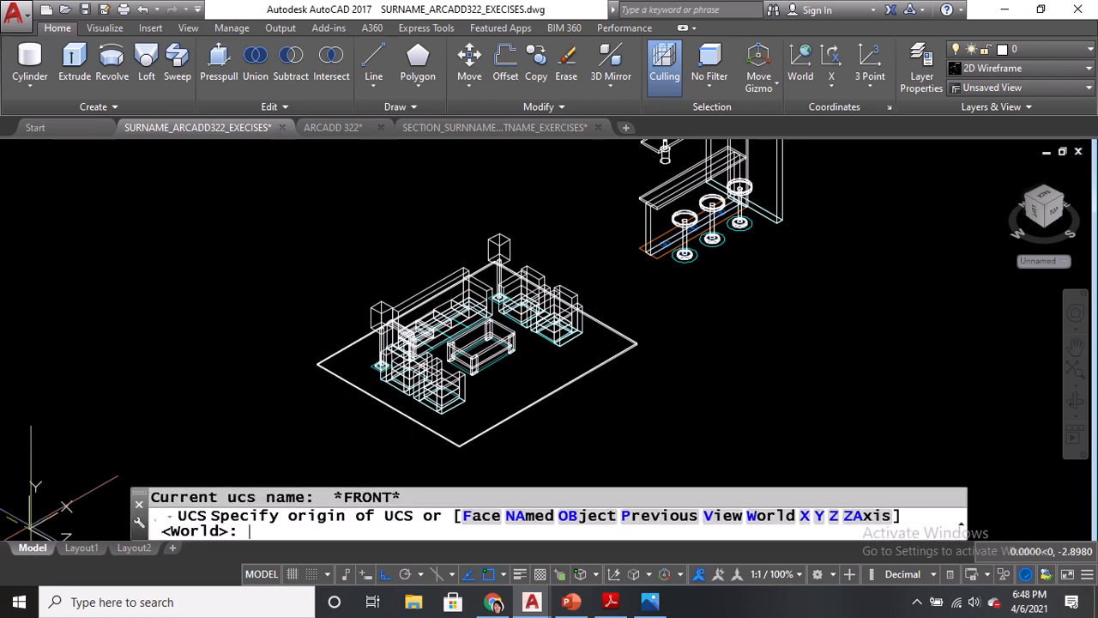
key("Return")
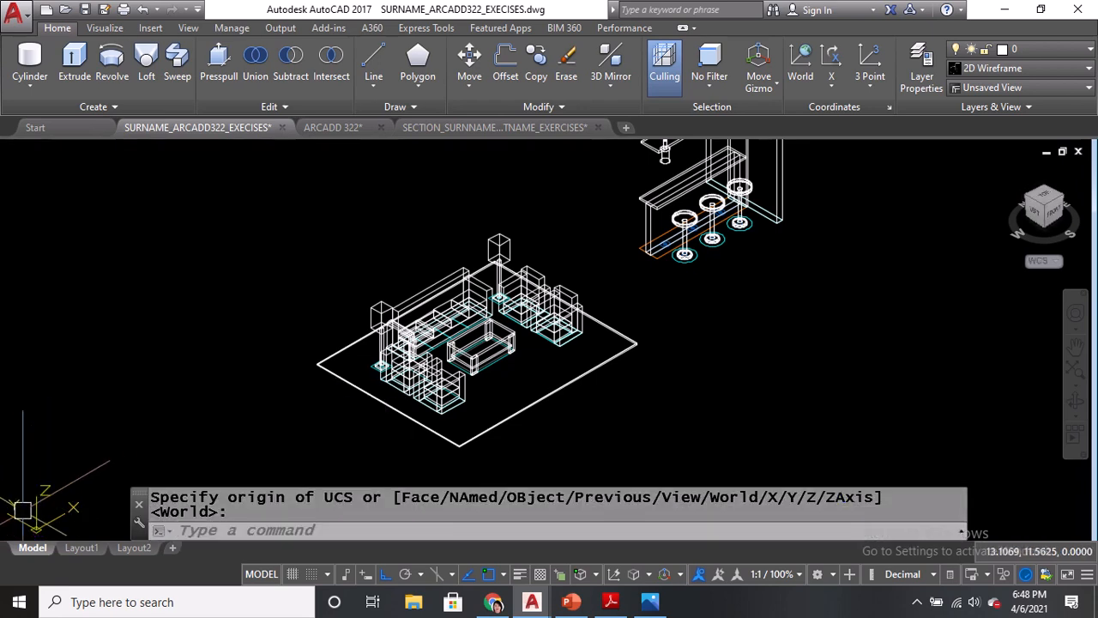
Move the lamp's smallest cylinder from its base centre down to the top centre of the large shade cylinder.
scroll(636, 271, "up", 5)
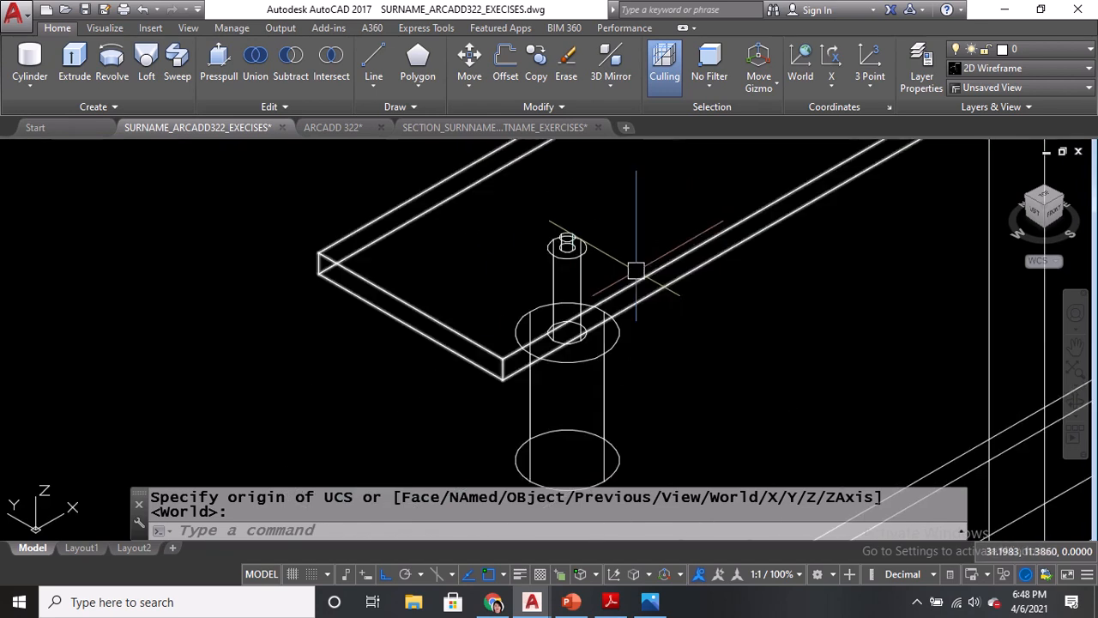
scroll(566, 262, "up", 3)
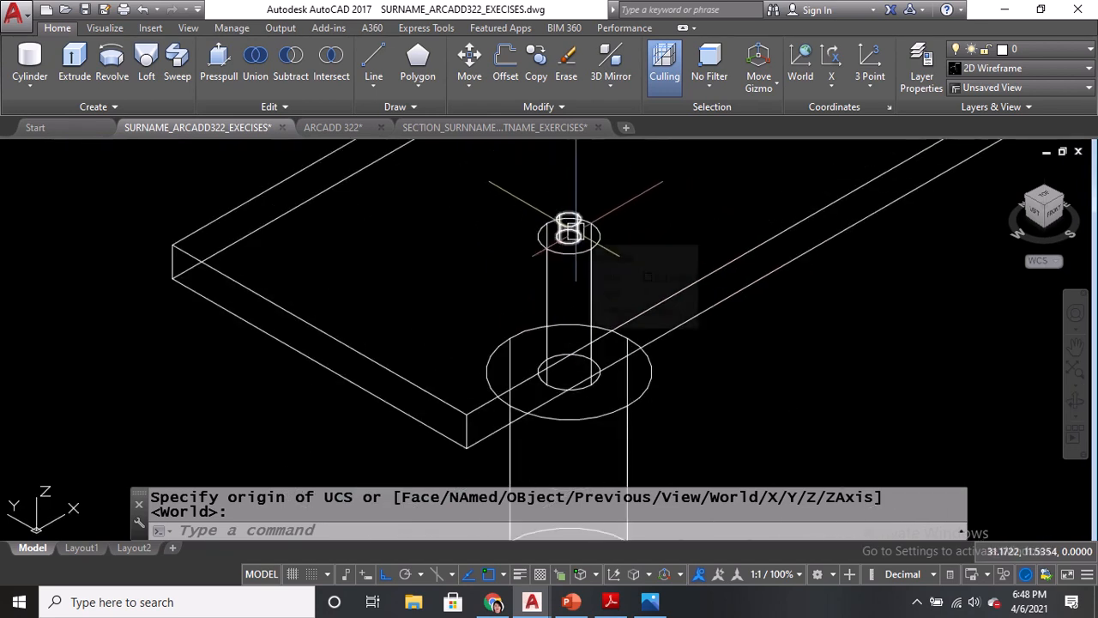
left_click(573, 230)
type("m")
key("Return")
scroll(579, 228, "up", 2)
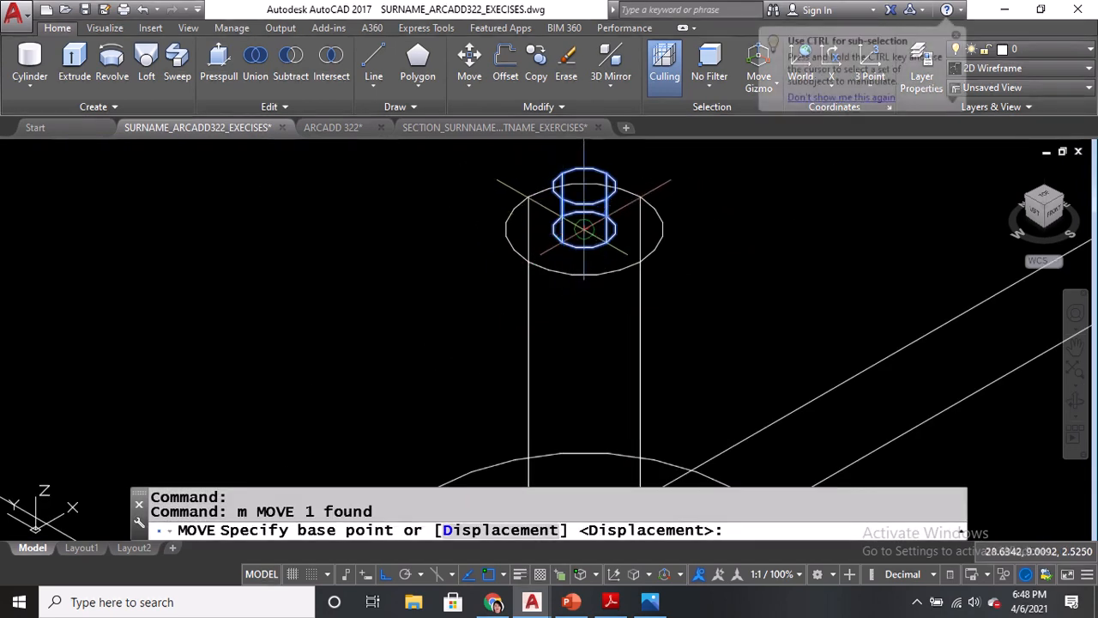
left_click(584, 229)
scroll(583, 229, "down", 3)
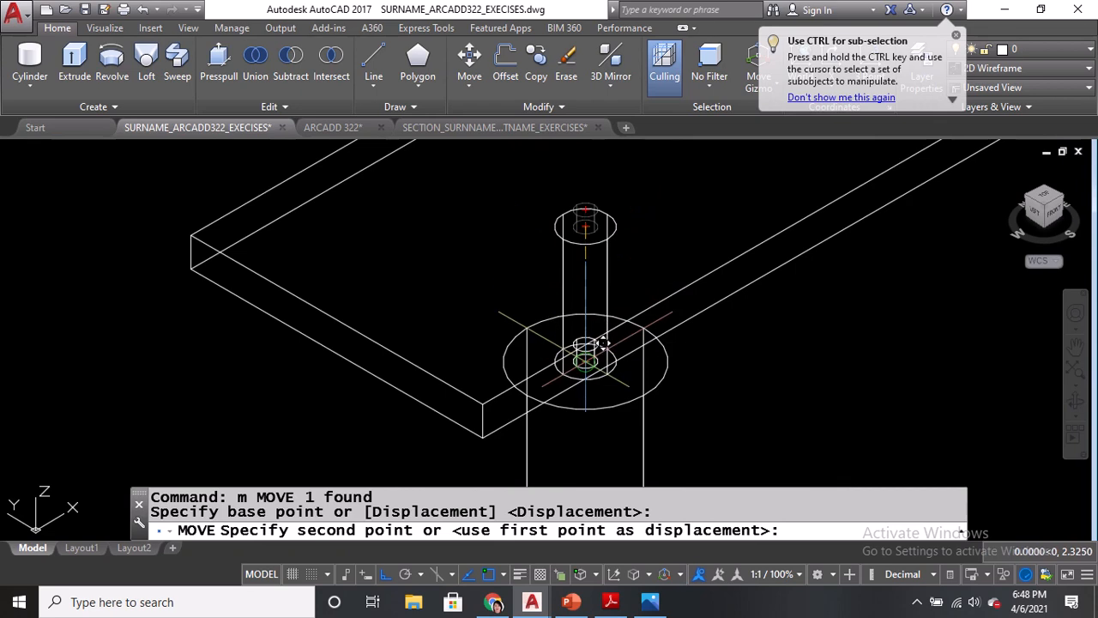
left_click(603, 342)
Move the lamp's middle cylinder from its base centre to the top centre of the smallest cylinder.
type("m")
key("Return")
left_click(598, 294)
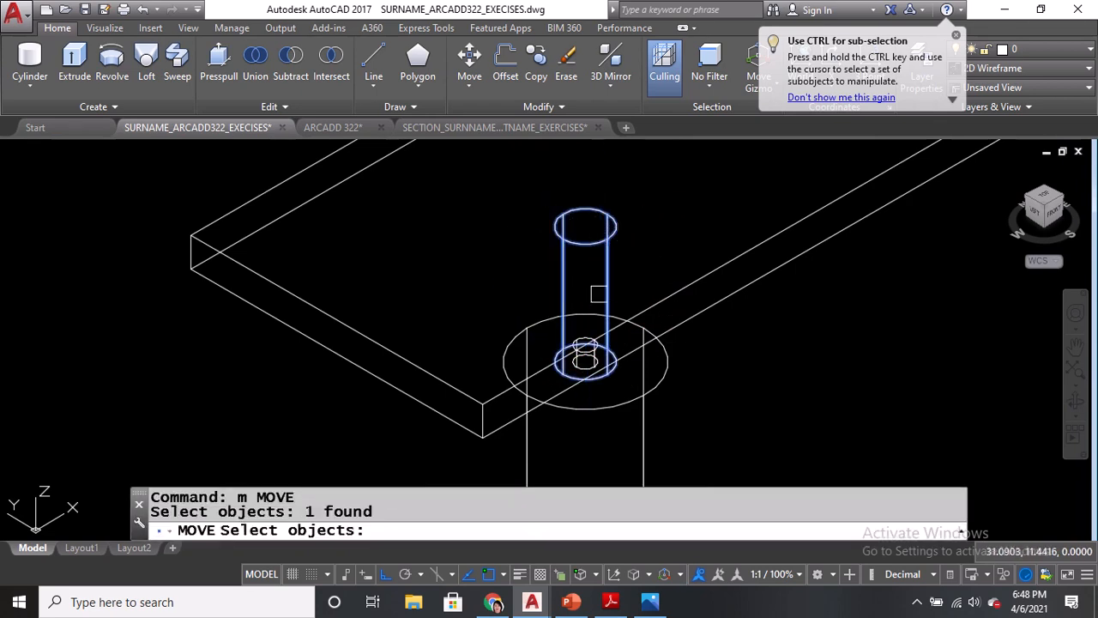
key("Return")
scroll(598, 294, "up", 3)
left_click(627, 356)
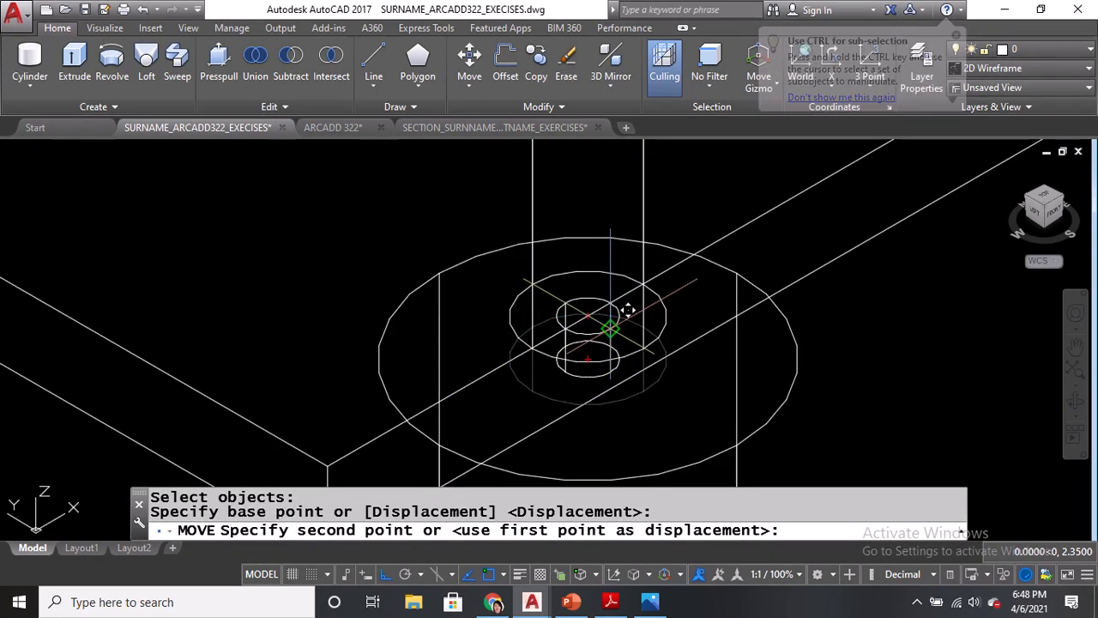
left_click(610, 328)
scroll(609, 343, "down", 2)
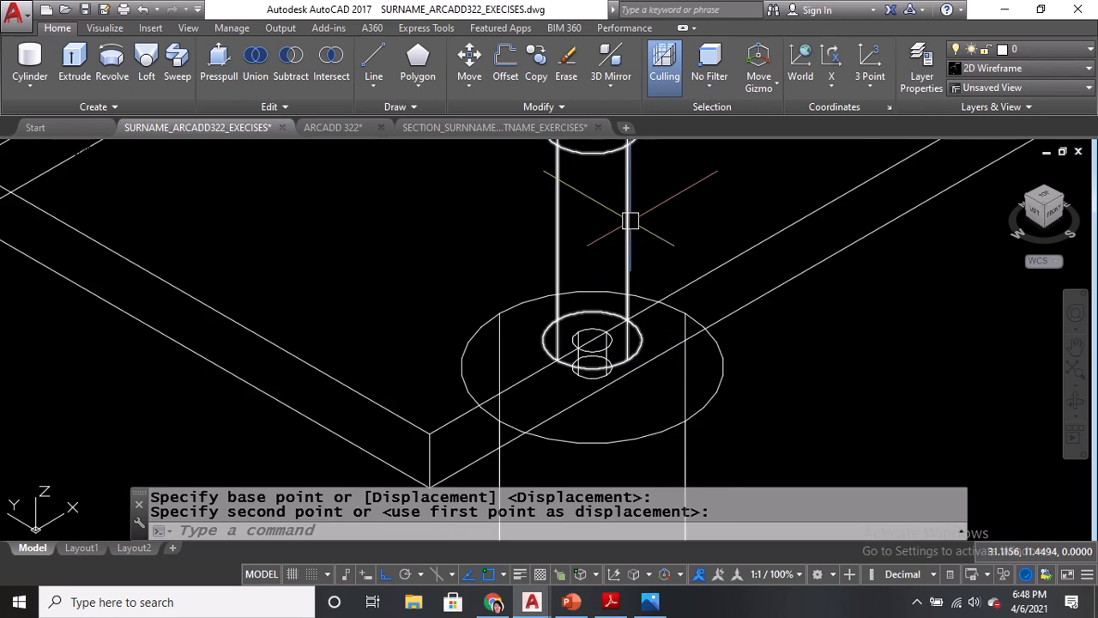
Draw a 0.025 guide line straight down from the top centre of the lamp's upper cylinder.
middle_click_drag(625, 221, 626, 314)
key("Return")
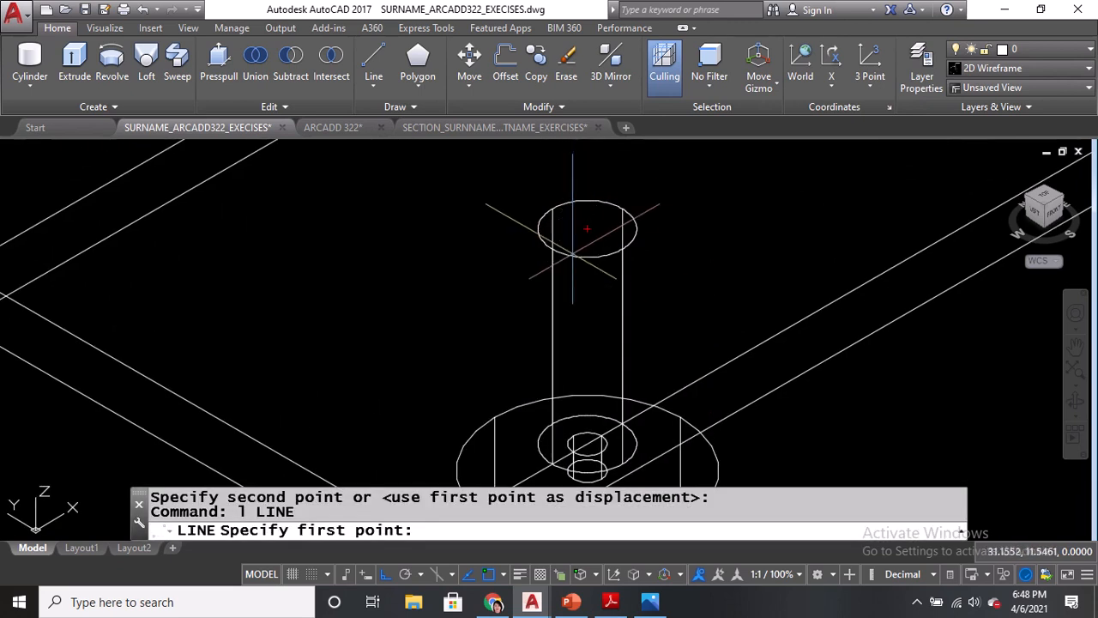
left_click(586, 228)
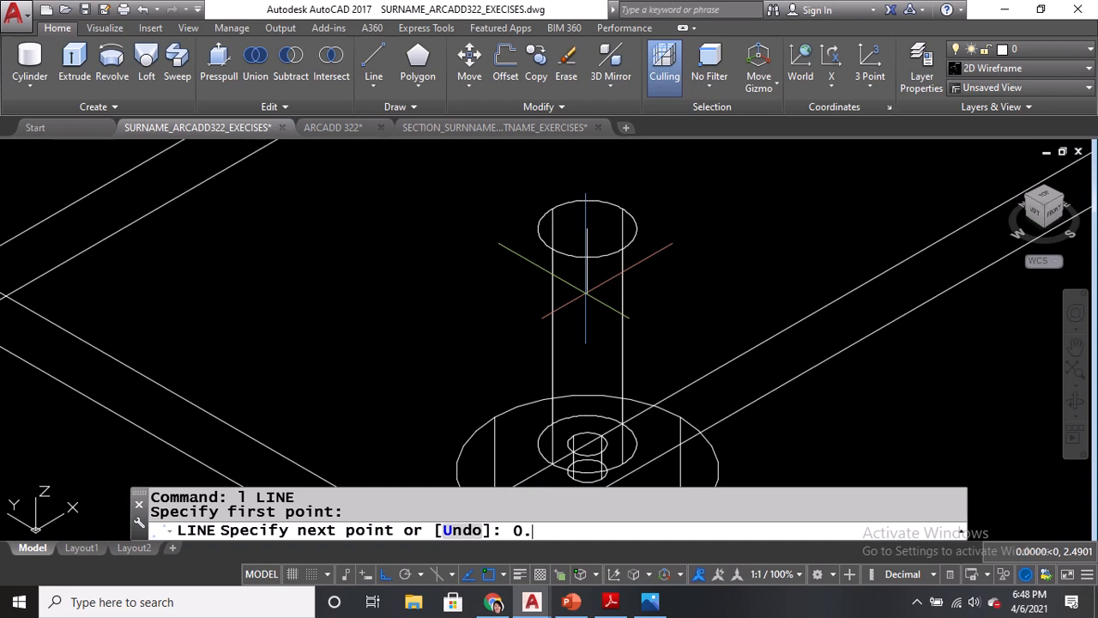
key("Return")
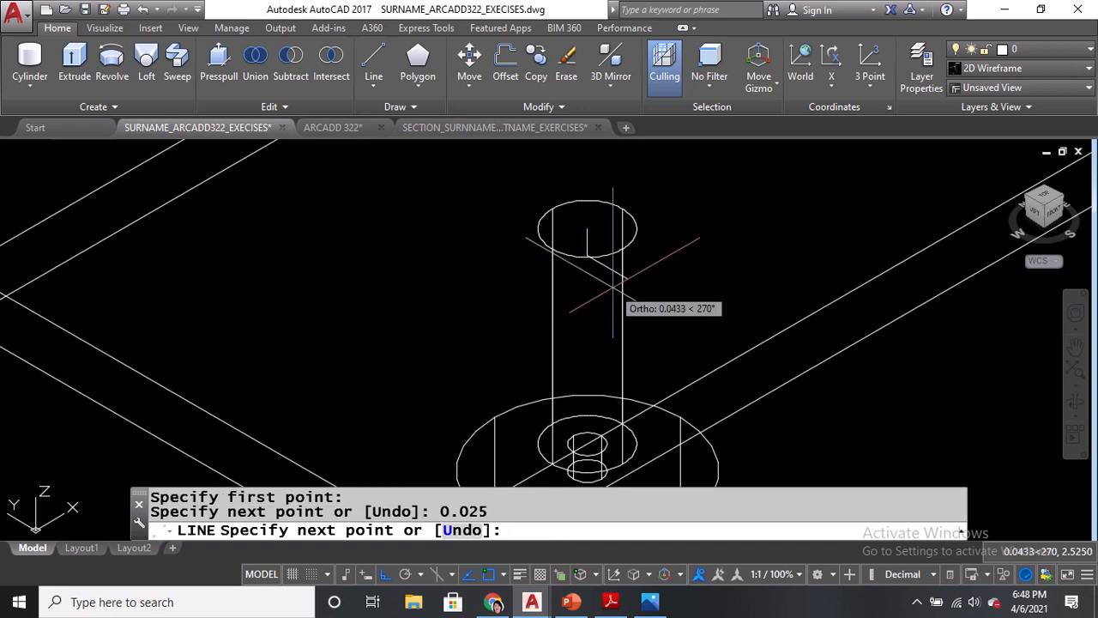
key("Return")
Shorten the lamp's upper cylinder into a thin cap by bringing its base up to the lower end of the 0.025 guide line.
left_click(608, 347)
middle_click_drag(607, 347, 599, 267)
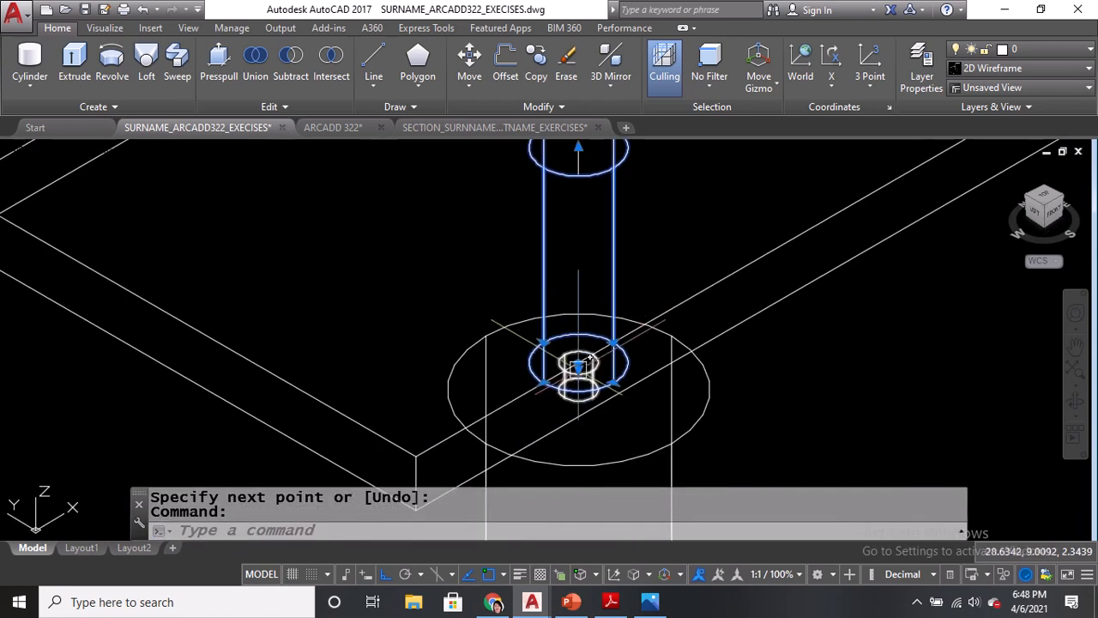
left_click(578, 367)
middle_click_drag(584, 221, 583, 302)
scroll(583, 296, "up", 4)
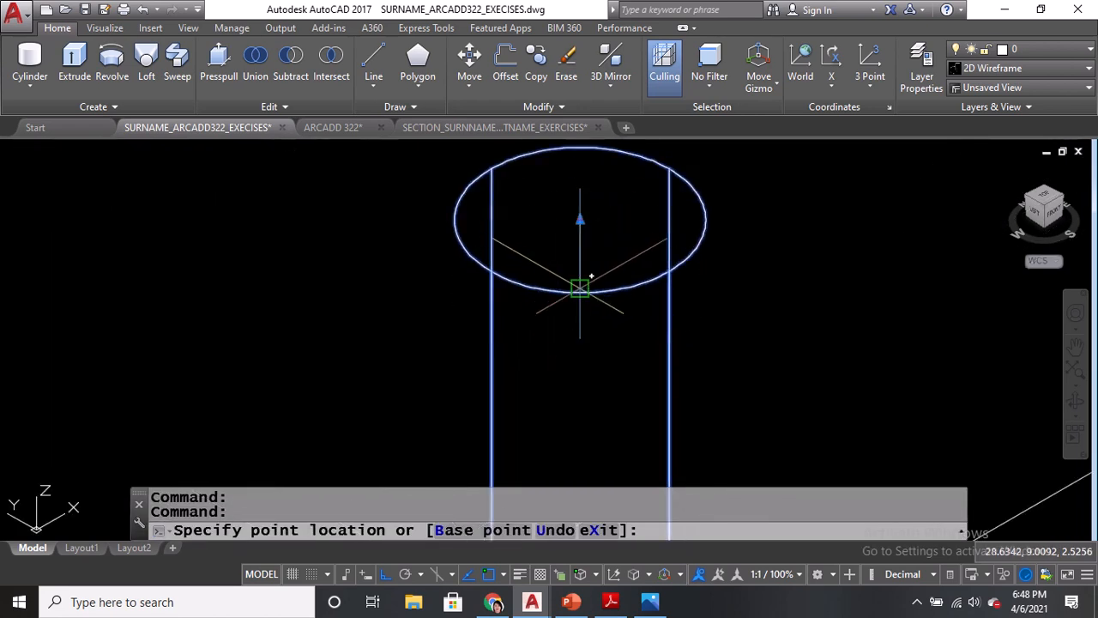
left_click(579, 249)
scroll(579, 247, "down", 5)
key("Escape")
Lengthen the lamp's smallest cylinder upward into a rod that reaches the base centre of the thin cap.
scroll(580, 395, "up", 3)
left_click(576, 365)
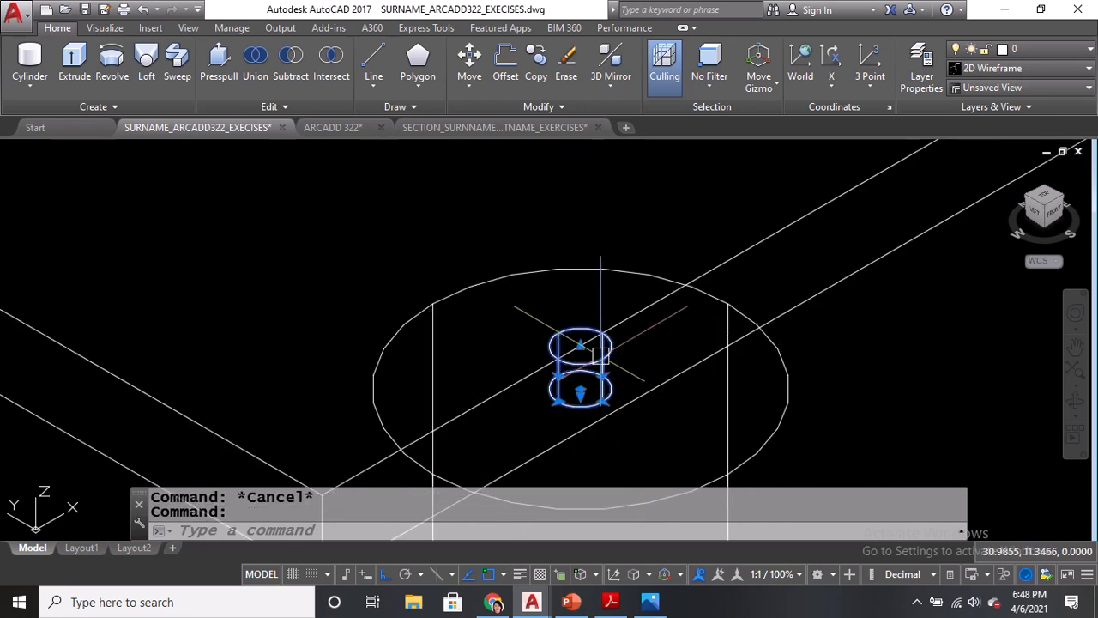
left_click(580, 344)
middle_click_drag(571, 242, 588, 412)
scroll(579, 257, "down", 2)
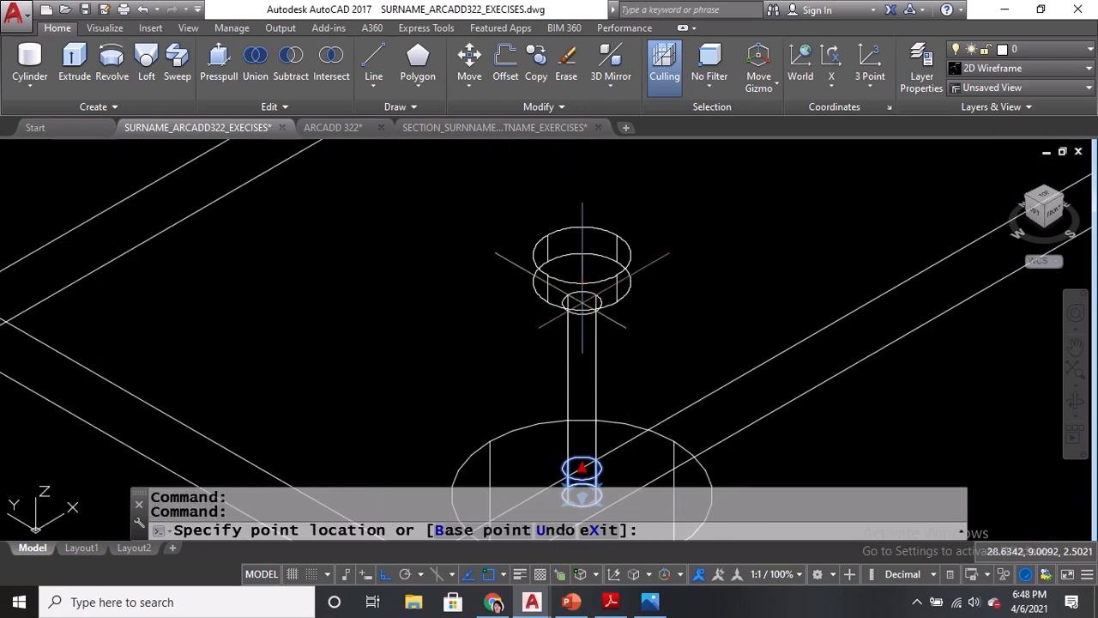
left_click(582, 279)
key("Escape")
scroll(646, 400, "down", 3)
scroll(612, 393, "up", 2)
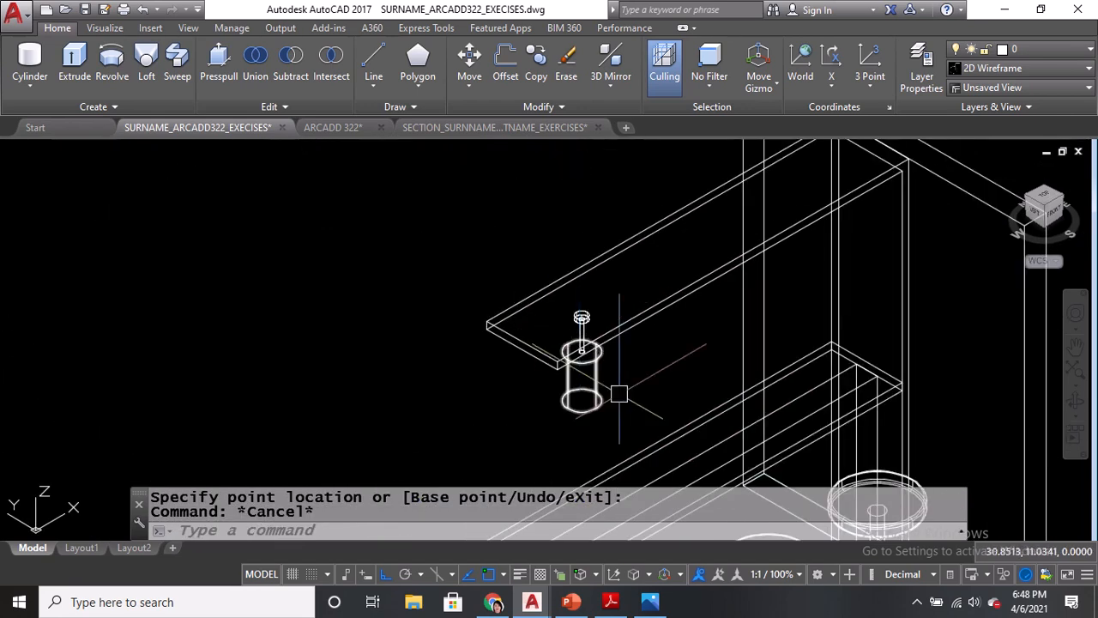
middle_click_drag(613, 392, 491, 259)
scroll(564, 309, "up", 1)
type("c")
key("Return")
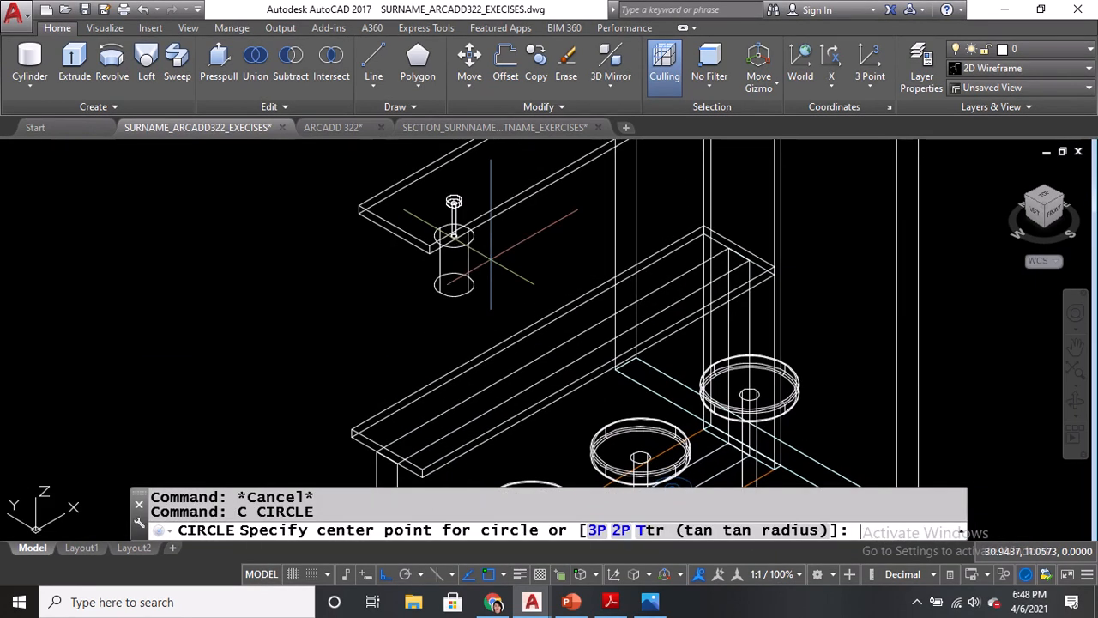
key("Escape")
Copy the complete pendant lamp from its plan circles' centre to the centres of the other two lamp circle sets, and save the drawing.
type("co")
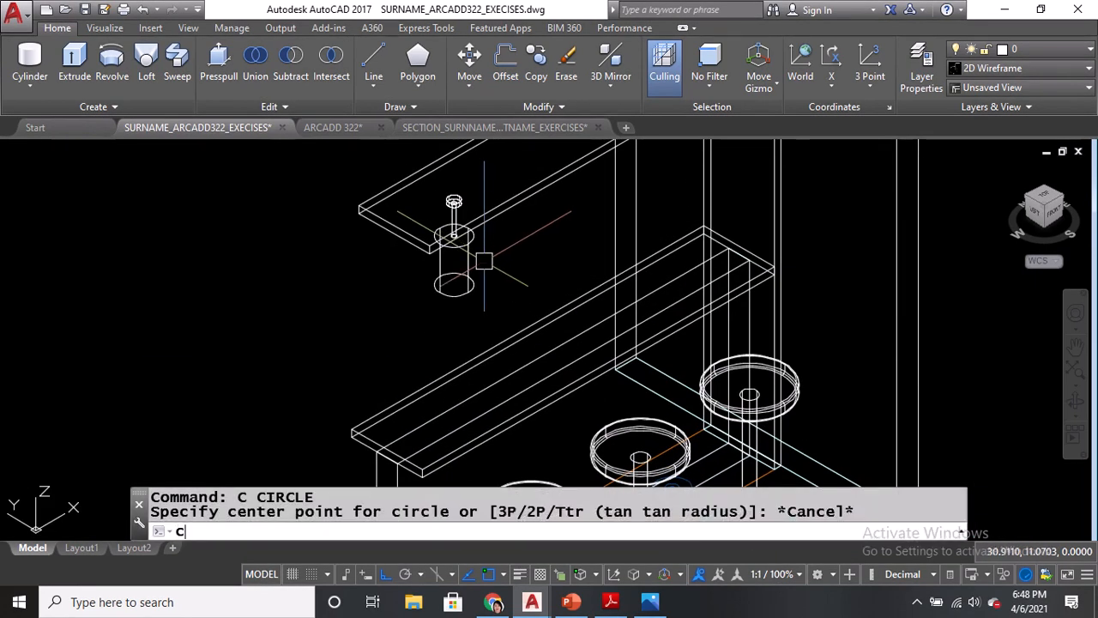
key("Return")
left_click(473, 257)
scroll(439, 177, "up", 3)
left_click(438, 190)
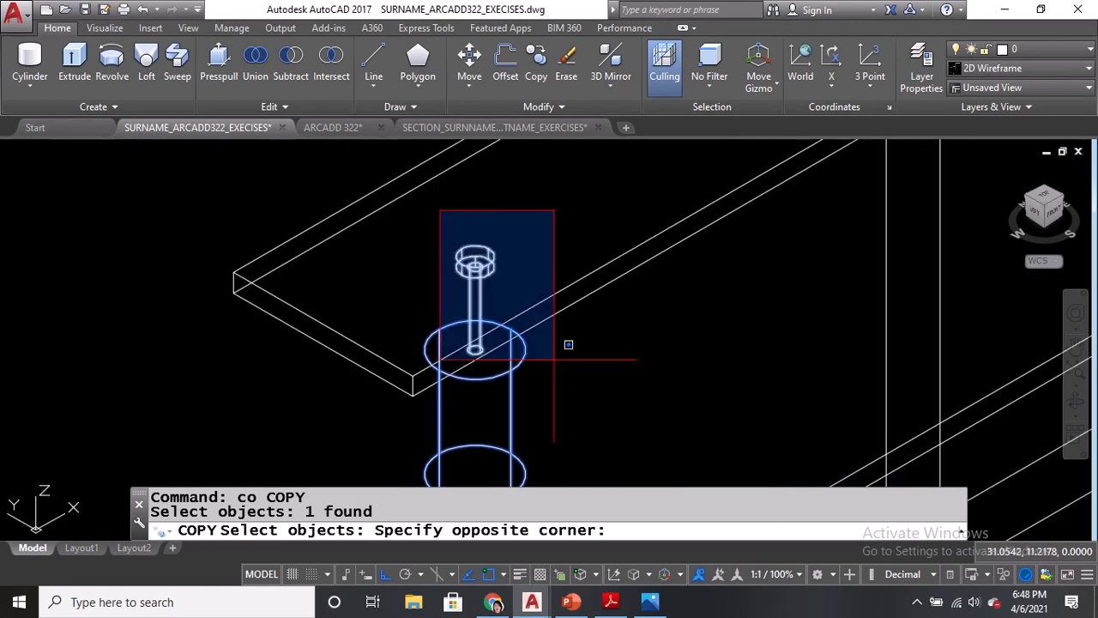
left_click(569, 343)
scroll(523, 292, "down", 6)
scroll(530, 404, "up", 8)
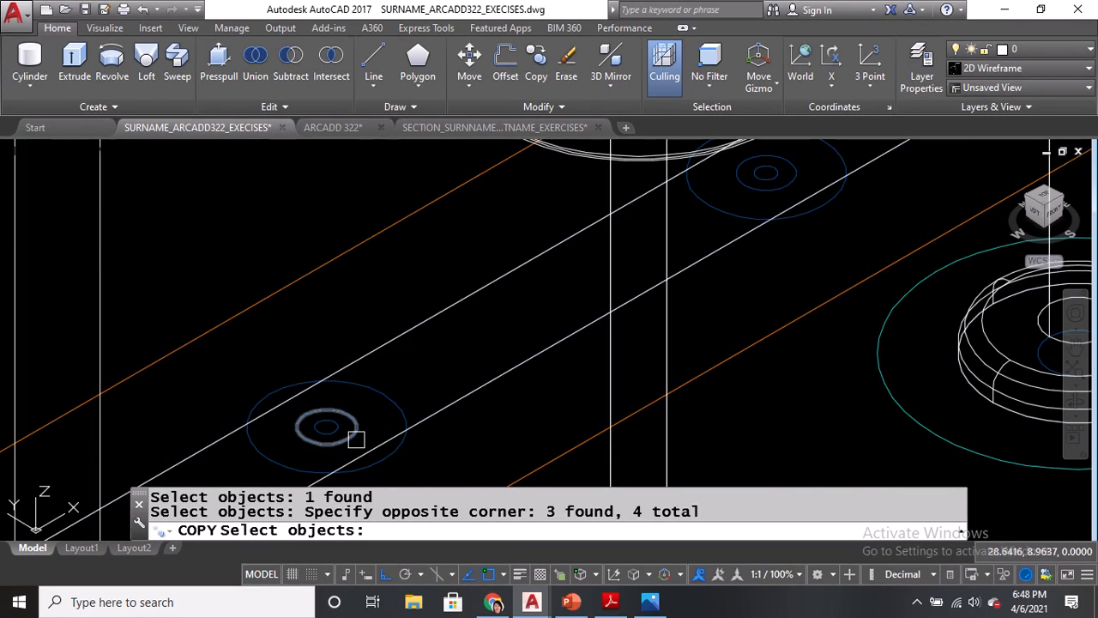
key("Return")
left_click(327, 427)
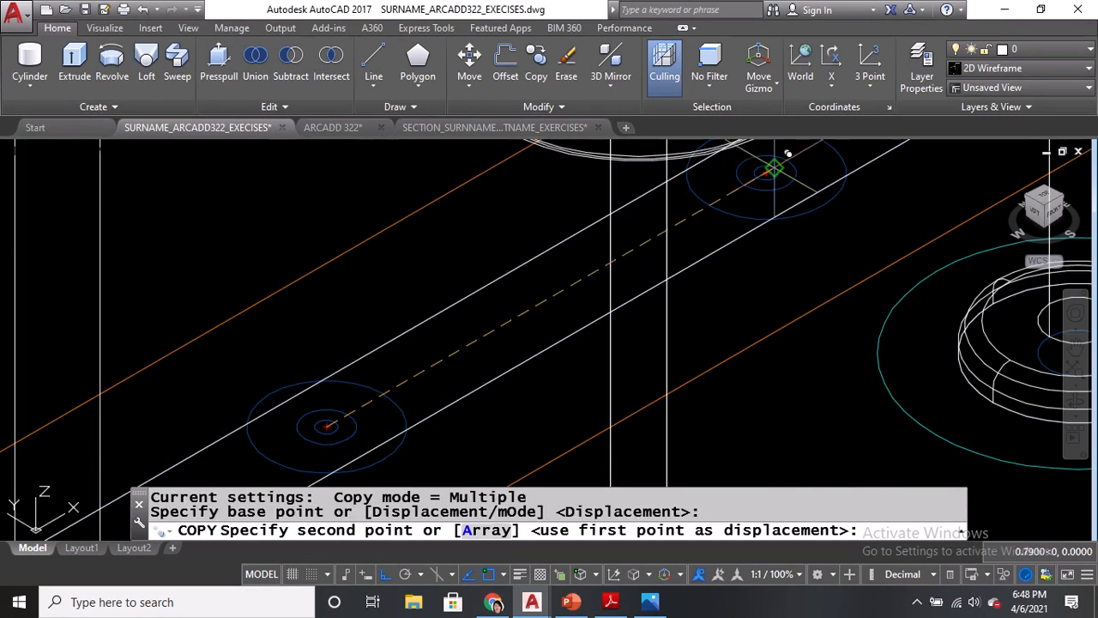
left_click(774, 169)
scroll(772, 163, "down", 4)
scroll(700, 278, "up", 6)
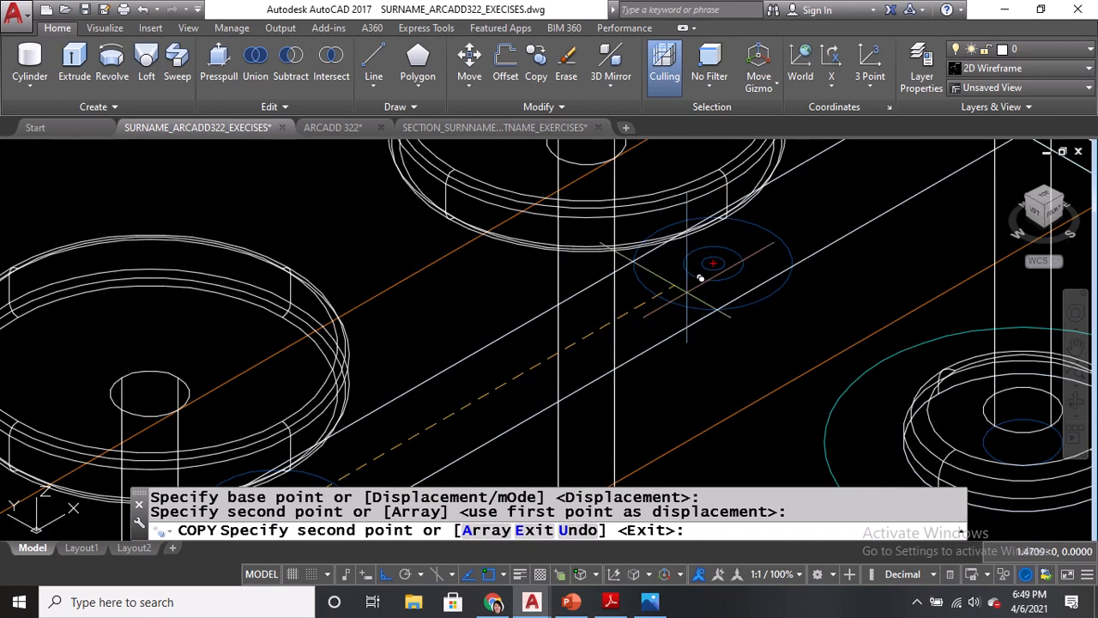
left_click(713, 264)
scroll(713, 266, "down", 6)
key("Return")
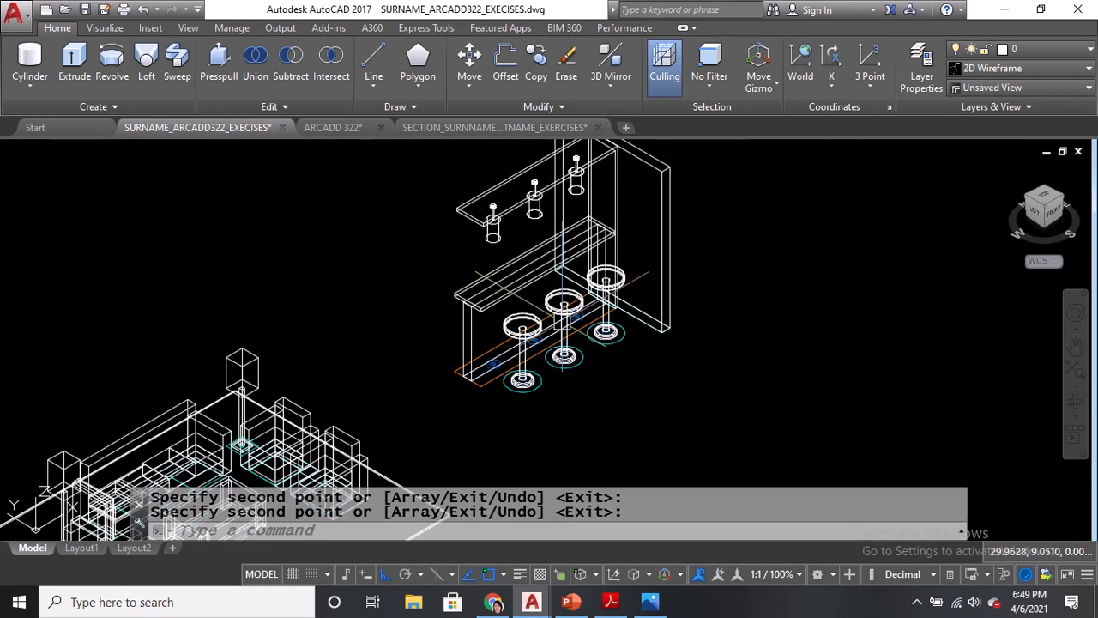
key("ctrl+s")
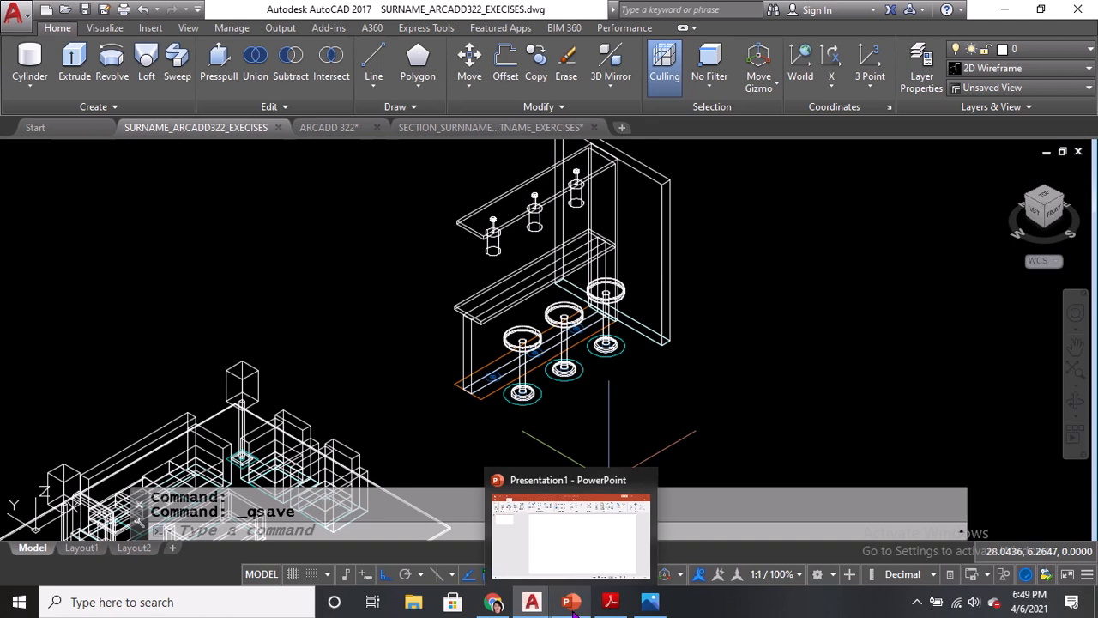
Switch to the EXERCISE 02 PDF in Adobe Reader, examine the counter front's groove layout and spacing dimensions, and return to AutoCAD.
left_click(610, 603)
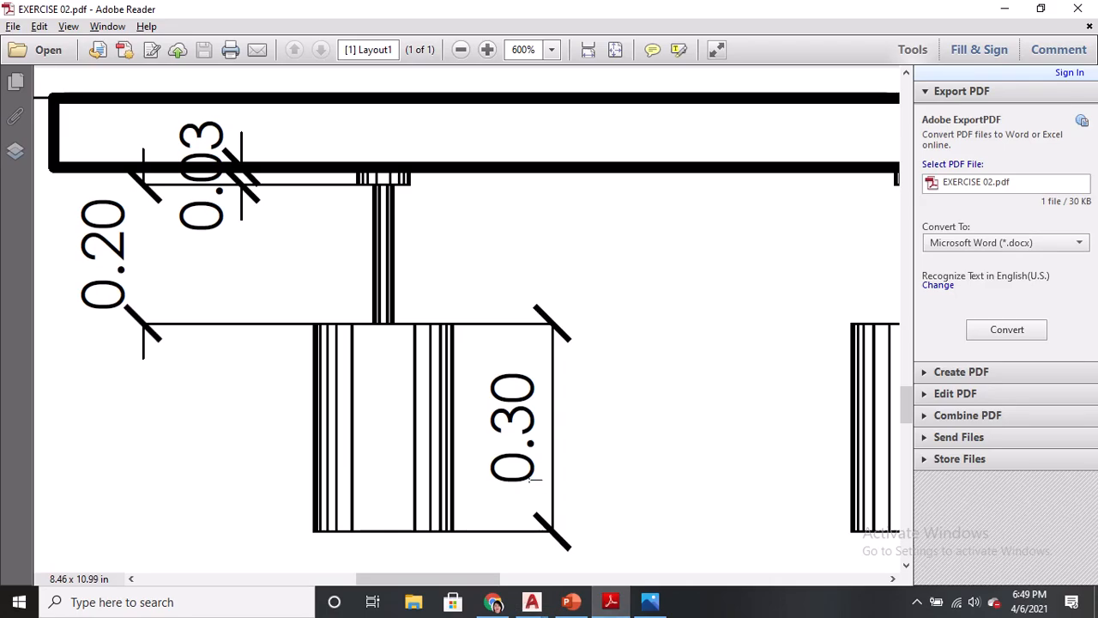
scroll(530, 367, "down", 5)
scroll(529, 369, "down", 2, "ctrl")
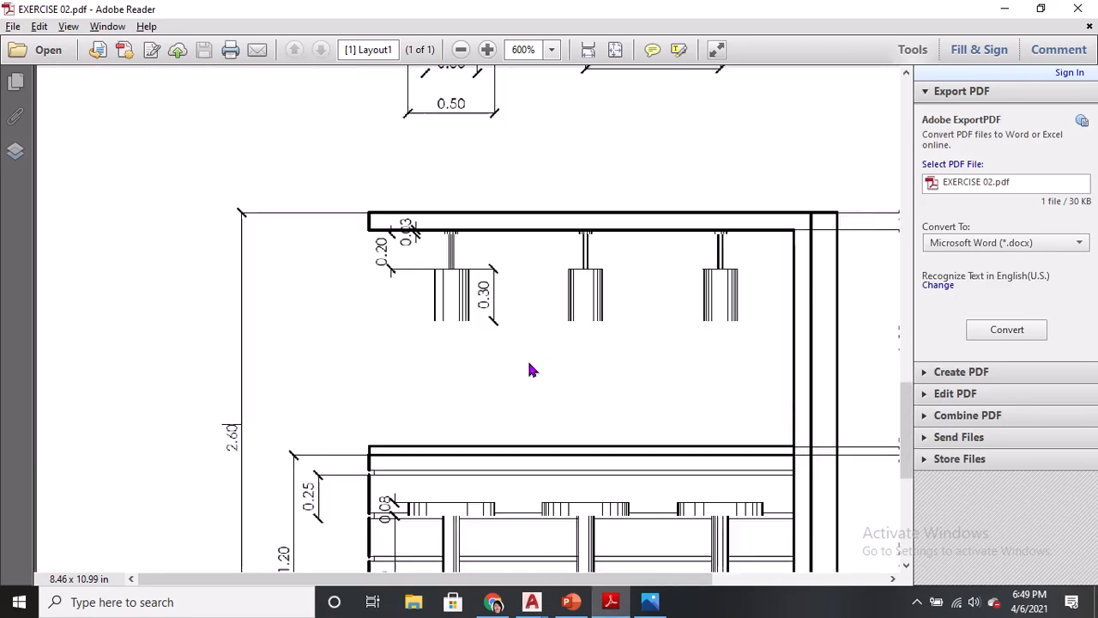
scroll(529, 369, "down", 4)
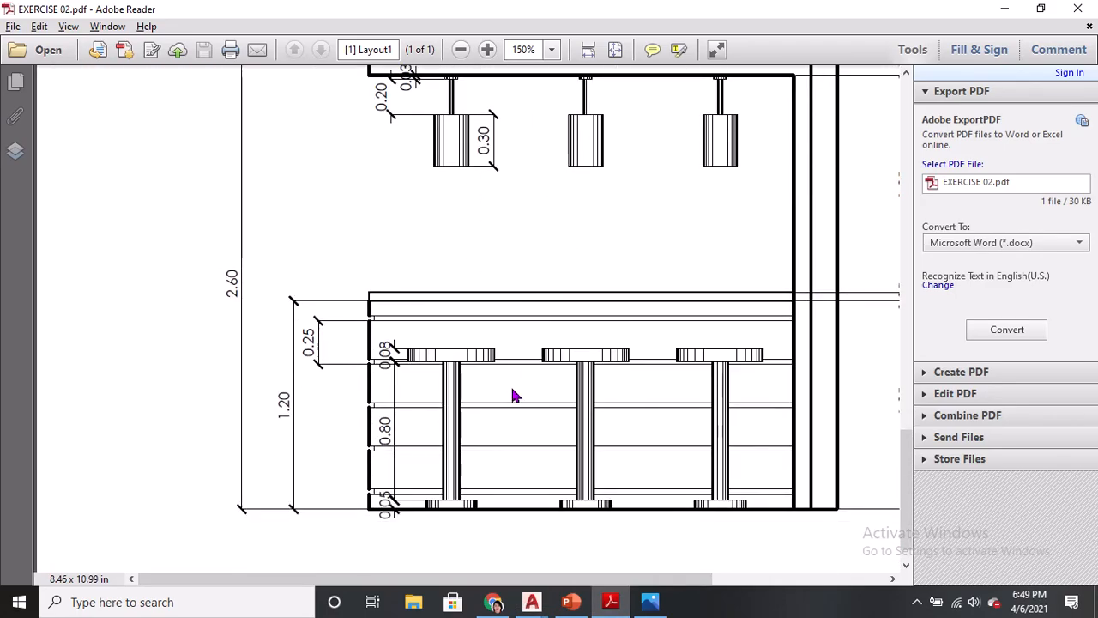
scroll(512, 395, "up", 1, "ctrl")
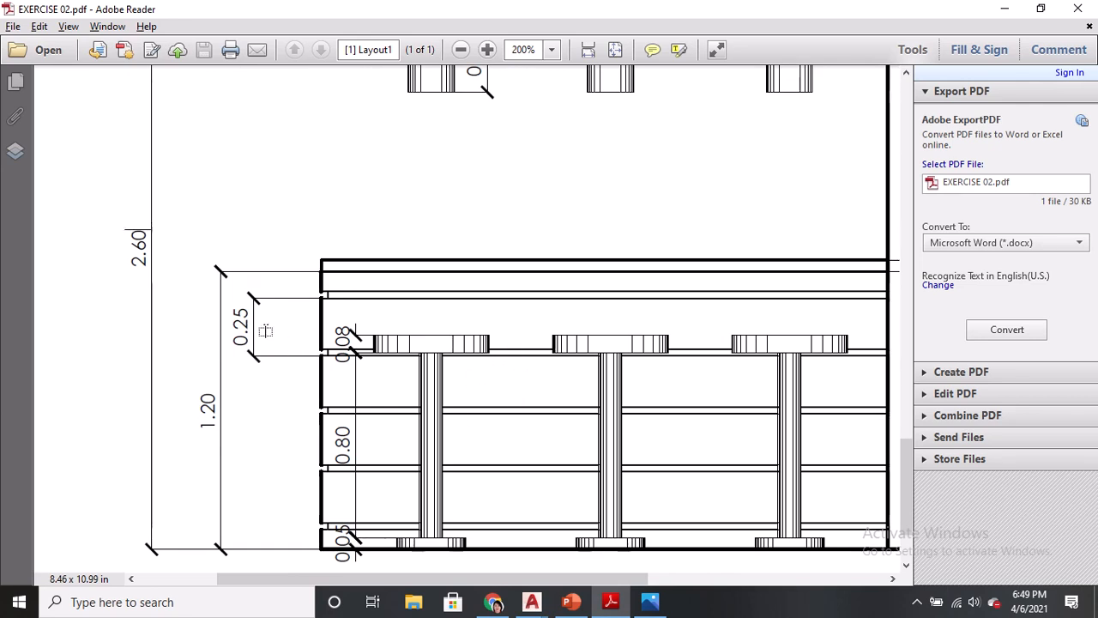
key("alt+Tab")
Erase the orange countertop outline lines around the base of the bar counter.
scroll(573, 409, "up", 5)
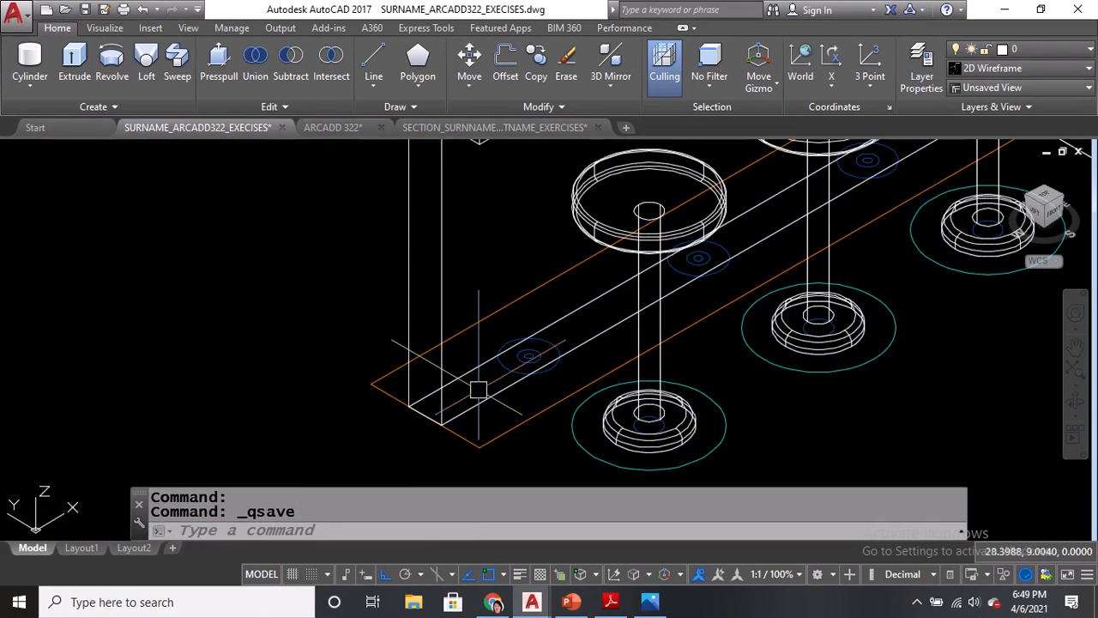
type("e")
key("Return")
left_click(508, 409)
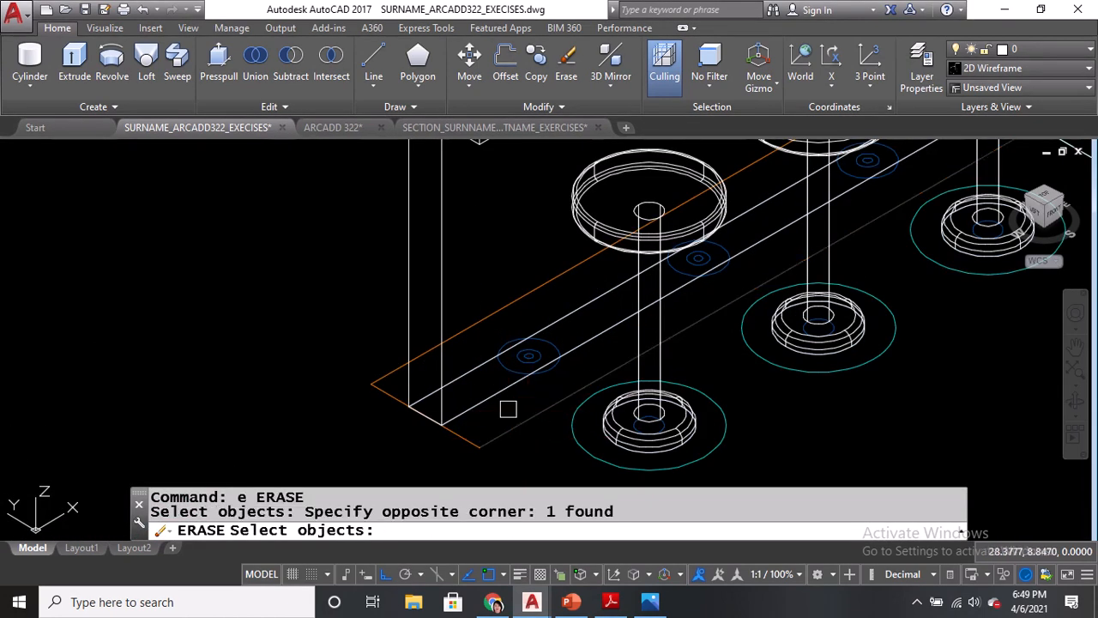
key("Return")
key("Return")
left_click(391, 380)
key("Return")
left_click(379, 386)
key("Return")
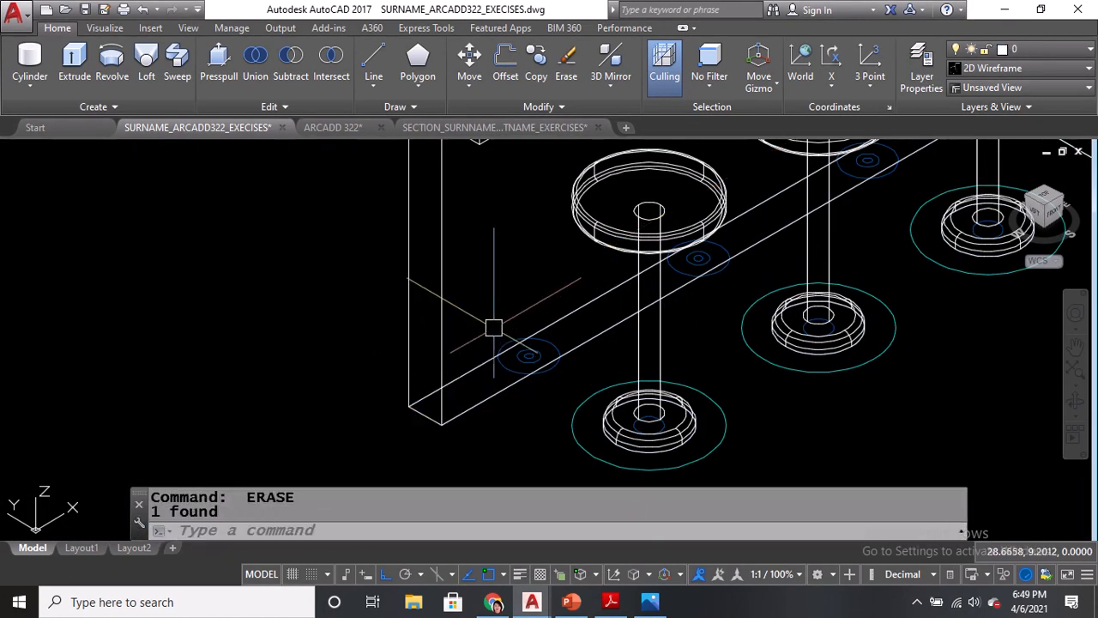
Erase the first lamp's blue plan circles at the counter's free end and the cyan circle around the nearest stool's base.
left_click(490, 324)
left_click(573, 388)
key("Return")
middle_click_drag(682, 379, 629, 336)
key("Return")
left_click(663, 399)
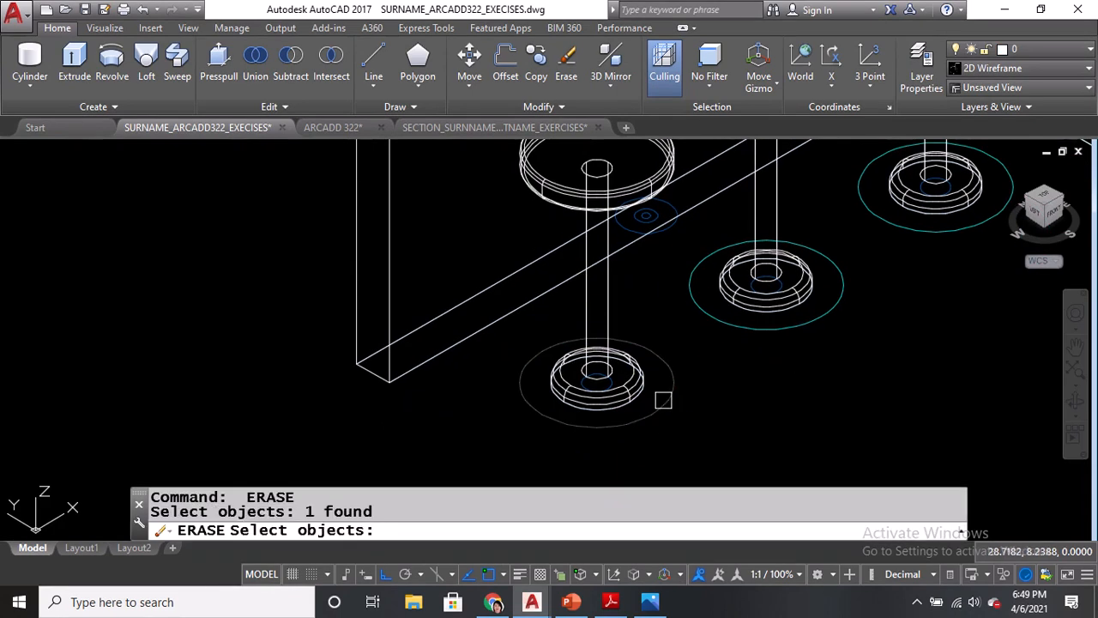
Finish erasing the teal construction circle around the nearest stool's base.
key("Return")
Try a crossing-window erase of the leftover circles around the nearest stool's base, and undo the deletion.
key("Return")
left_click(473, 167)
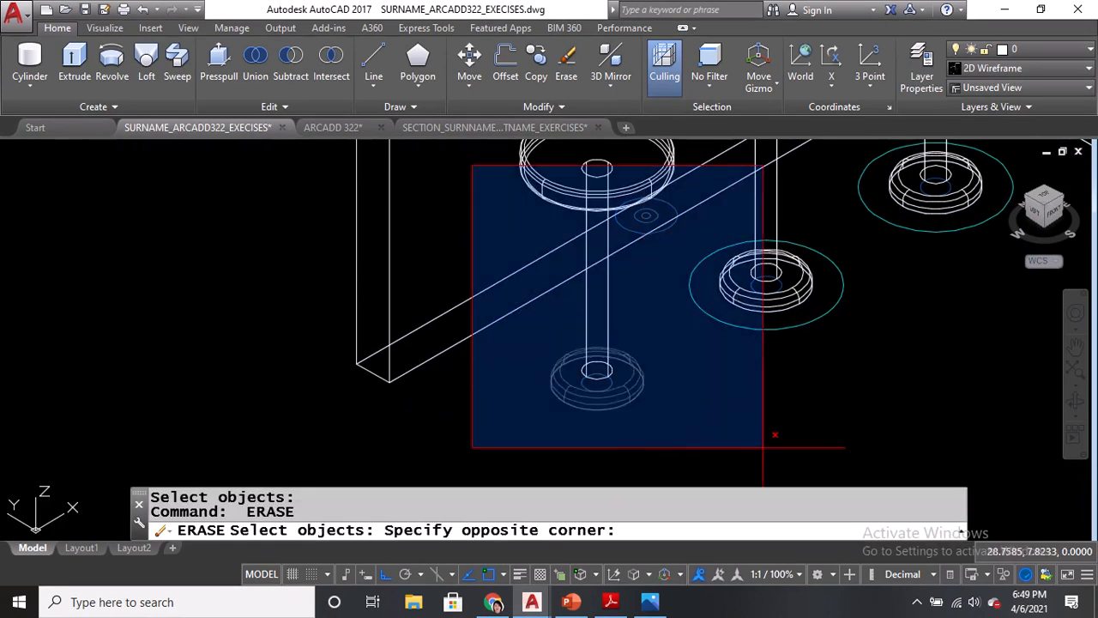
left_click(771, 425)
key("Return")
middle_click_drag(779, 396, 694, 409)
type("u")
key("Return")
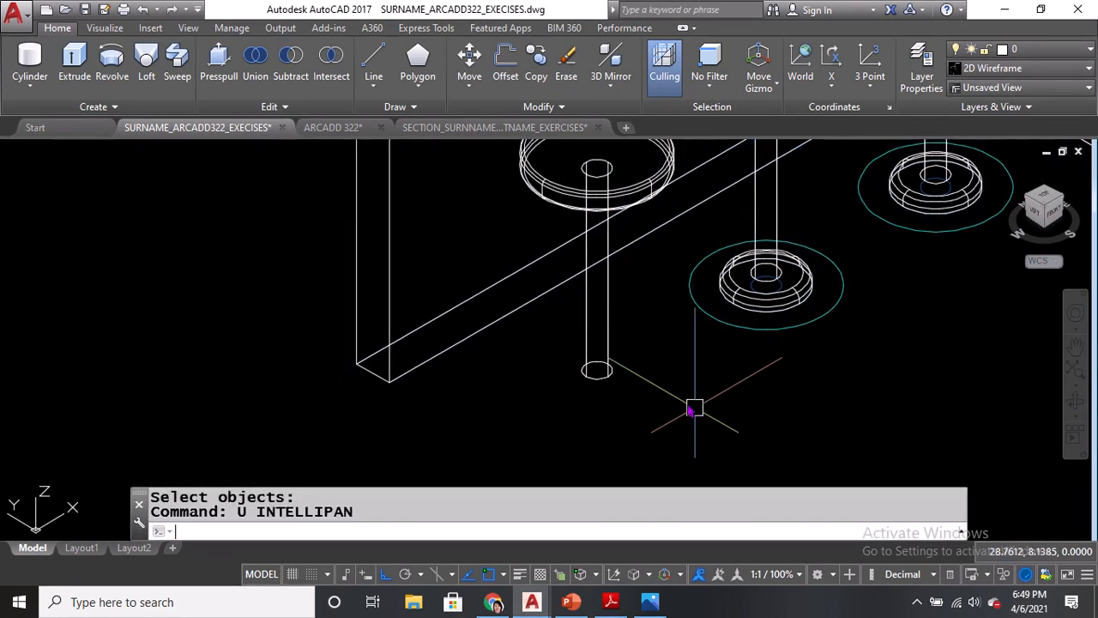
type("u")
key("Return")
Erase the blue construction circle inside the nearest stool's base.
type("e")
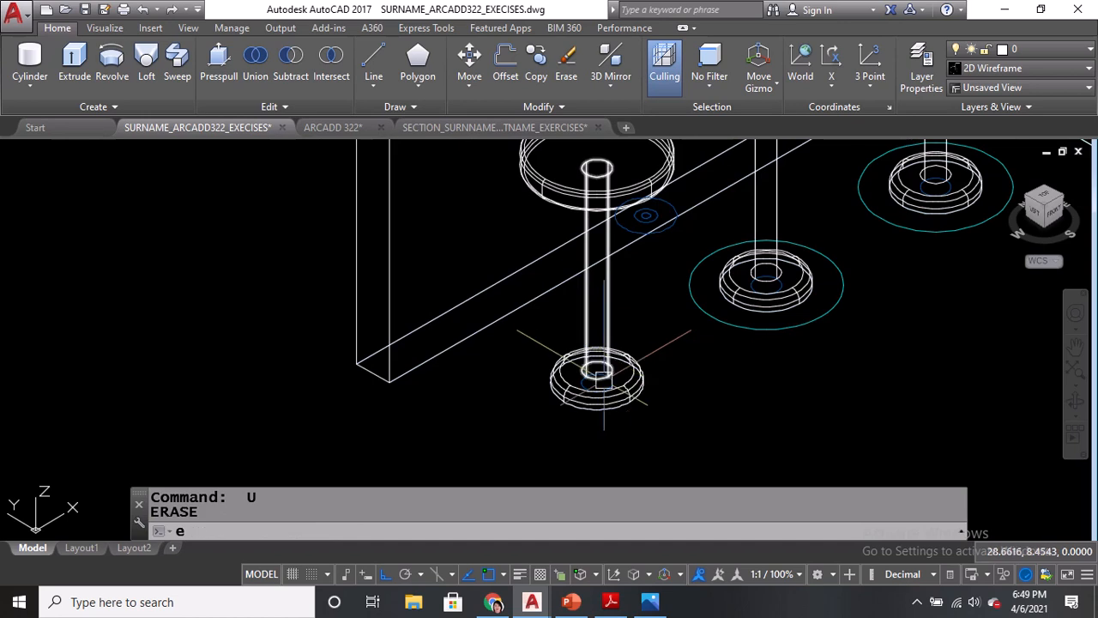
key("Return")
scroll(603, 377, "up", 4)
left_click(630, 388)
scroll(630, 388, "down", 3)
scroll(588, 400, "up", 6)
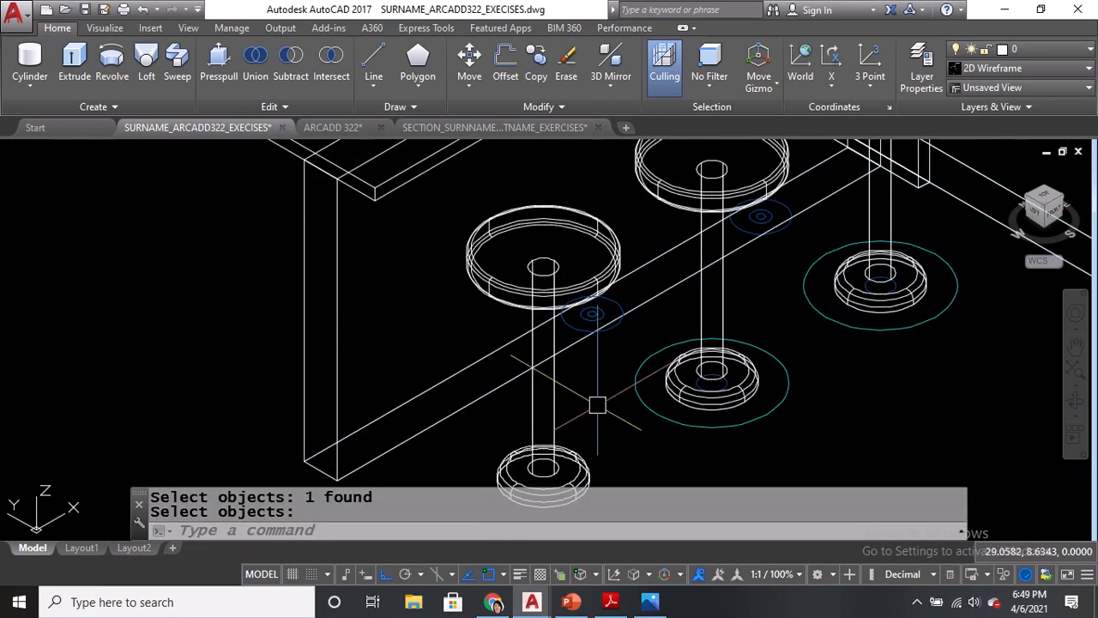
key("Return")
Erase the set of blue concentric construction circles beside the nearest stool, below its seat.
key("Return")
left_click(571, 287)
key("Return")
key("Return")
left_click(574, 276)
key("Return")
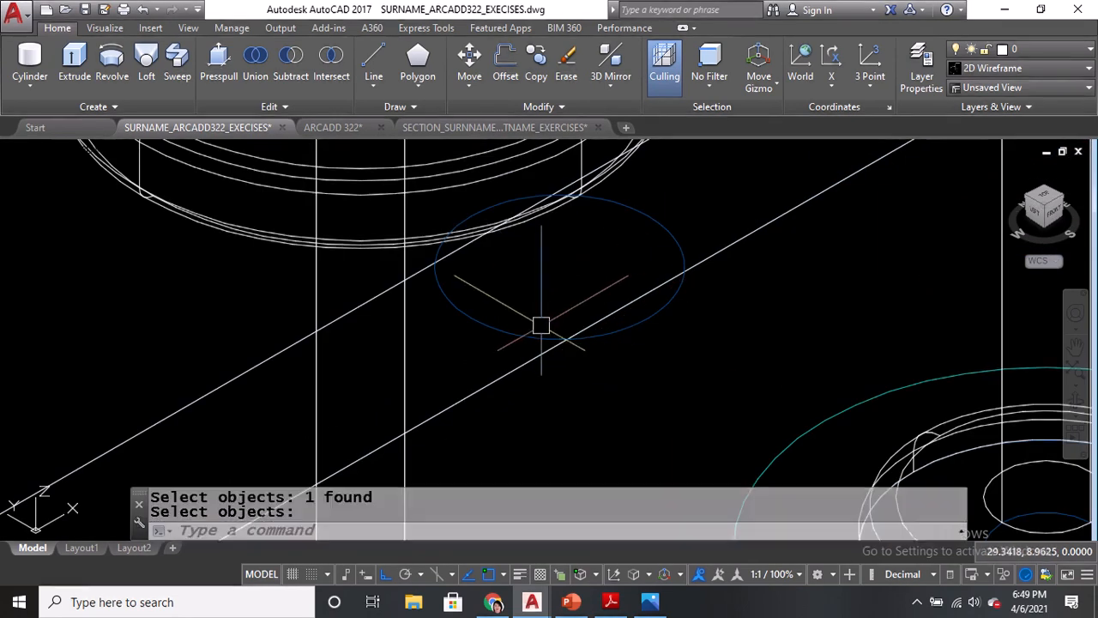
left_click(542, 326)
left_click(506, 334)
key("Return")
Erase the blue concentric construction circles beside the middle stool, below its seat.
scroll(497, 361, "down", 5)
scroll(510, 335, "up", 5)
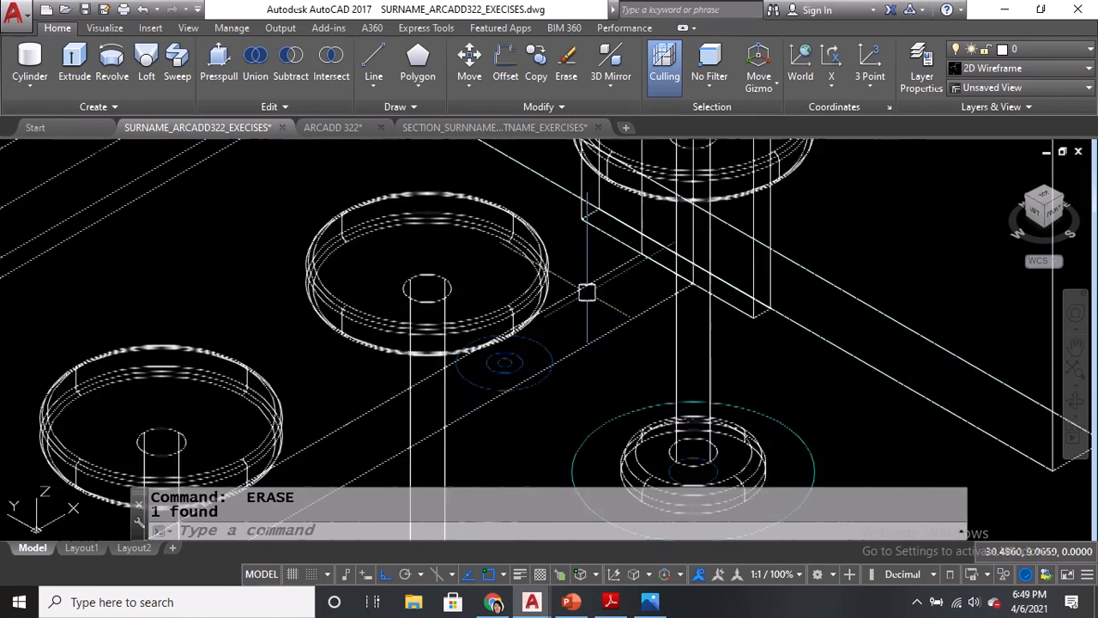
key("Return")
key("Return")
key("Return")
left_click(474, 407)
key("Return")
left_click(457, 408)
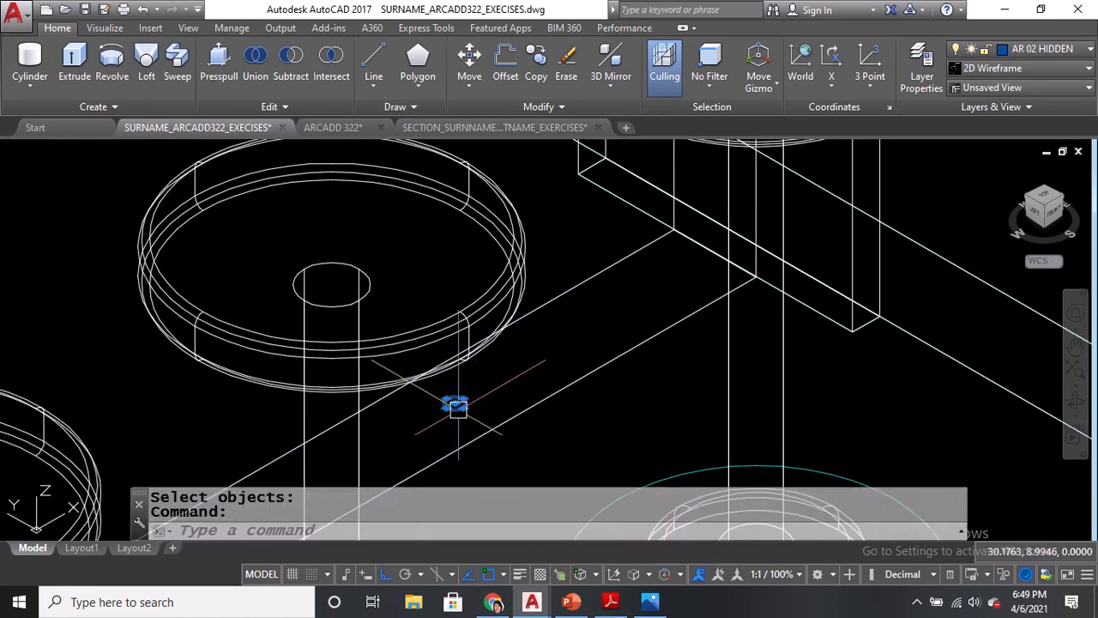
key("Return")
Erase the teal circle around the farthest stool's base and the blue circle inside it.
scroll(532, 376, "down", 6)
scroll(549, 352, "up", 5)
key("Return")
left_click(550, 387)
key("Return")
scroll(556, 326, "up", 5)
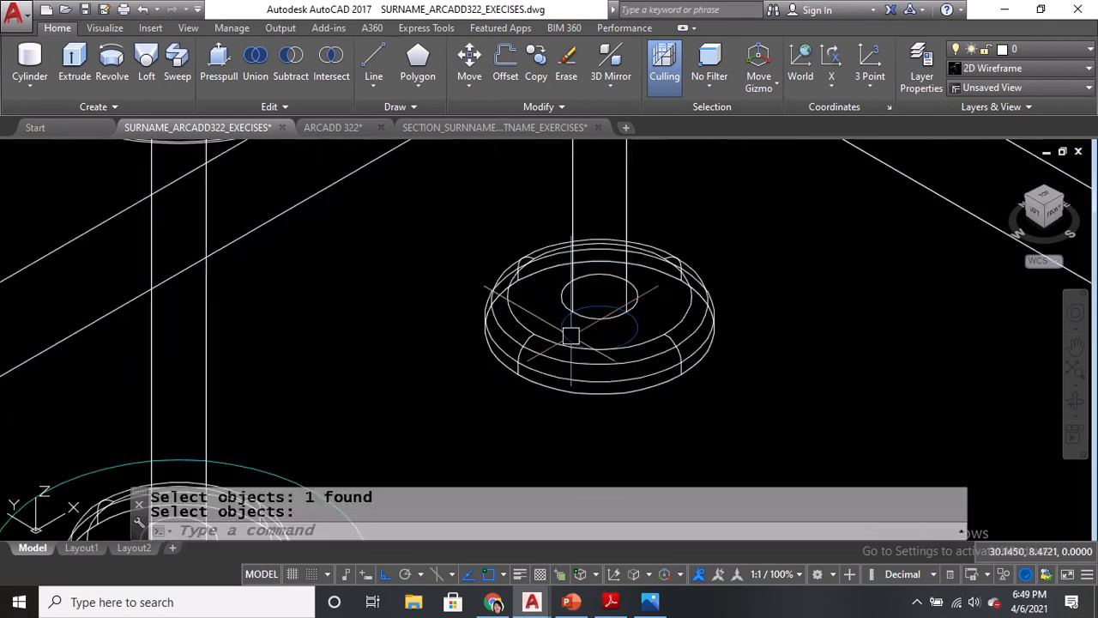
left_click(556, 292)
key("Return")
Erase the teal circle around the middle stool's base and the blue circle inside it.
scroll(556, 291, "down", 5)
scroll(515, 344, "up", 4)
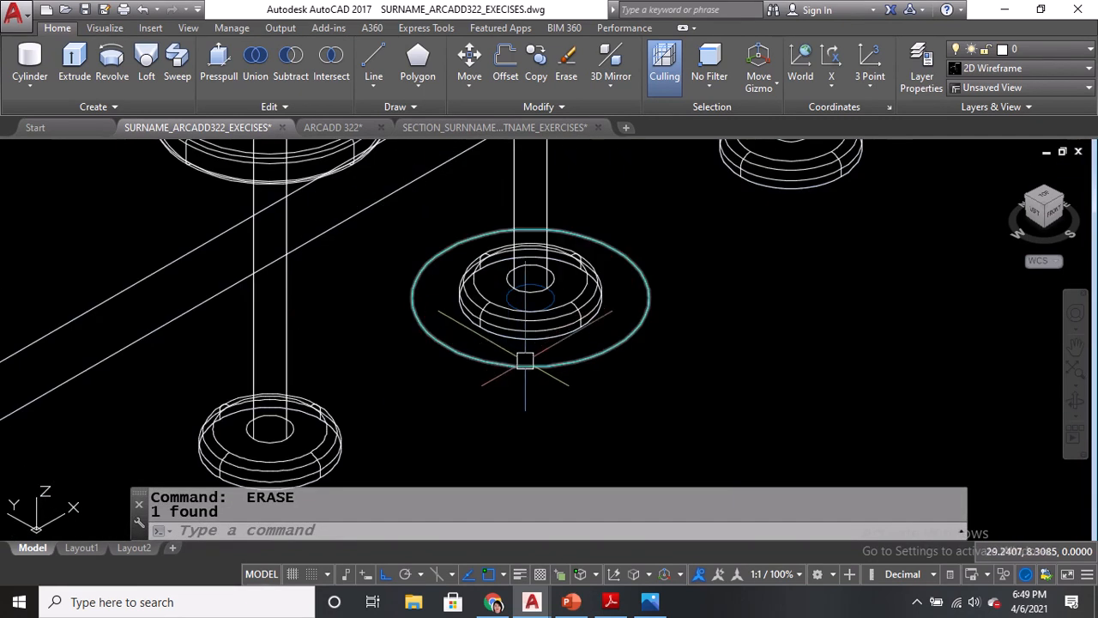
key("Return")
left_click(518, 335)
scroll(579, 295, "up", 4)
left_click(708, 272)
key("Return")
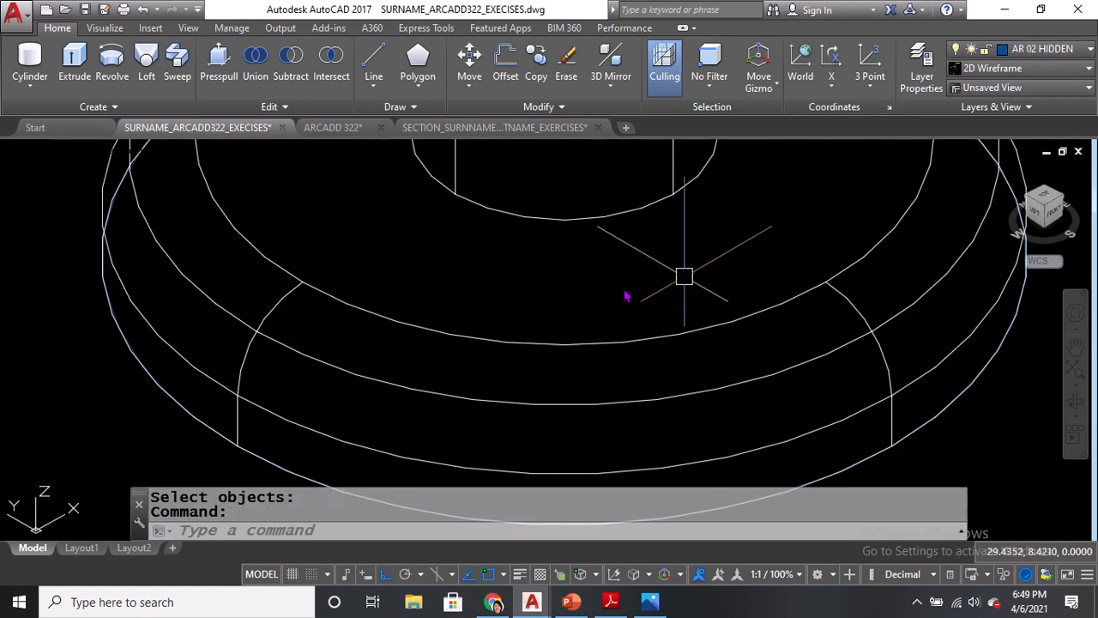
Draw a 3D polyline at mid-height of the counter's support wall, across its near end and along the stool-side face to the far edge.
scroll(593, 288, "down", 10)
middle_click_drag(556, 242, 556, 296)
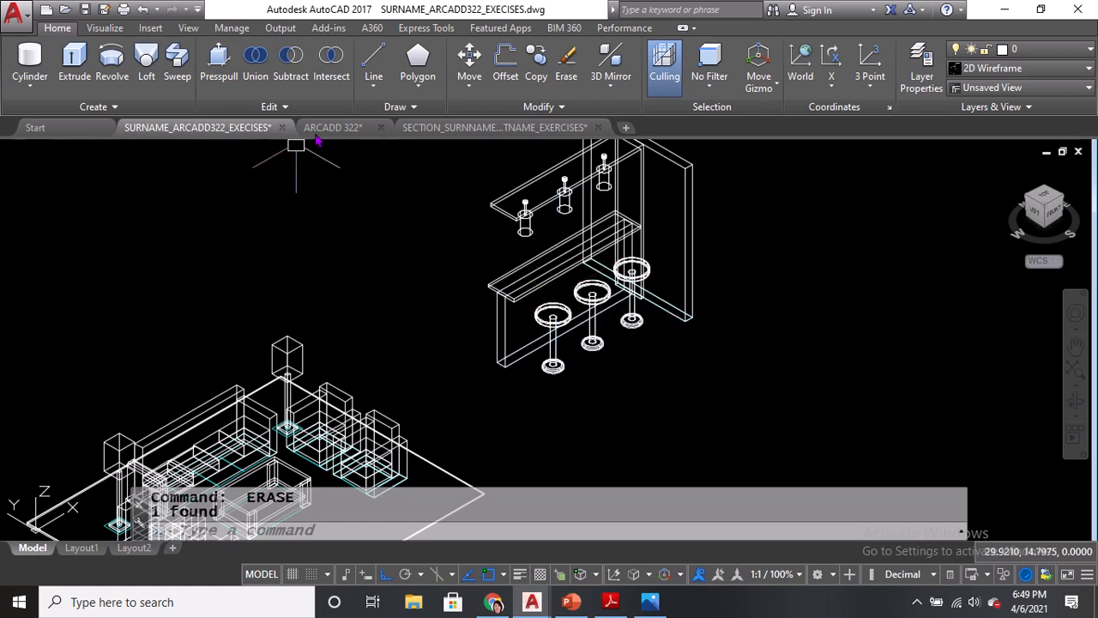
middle_click_drag(382, 335, 226, 316)
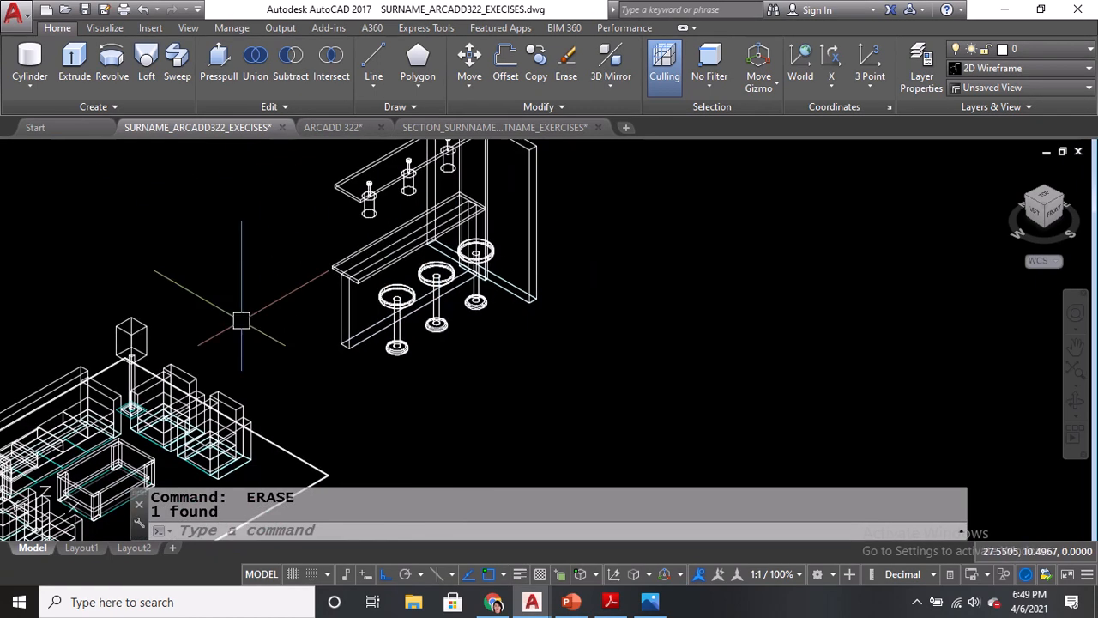
scroll(301, 298, "up", 2)
type("3")
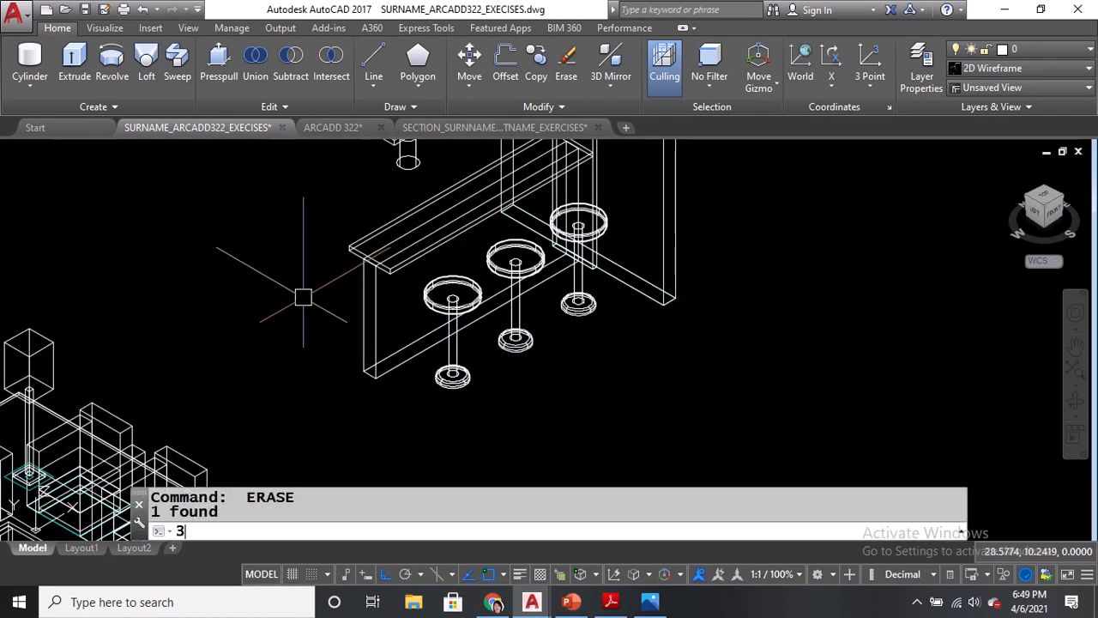
type("p")
key("Return")
scroll(340, 283, "up", 1)
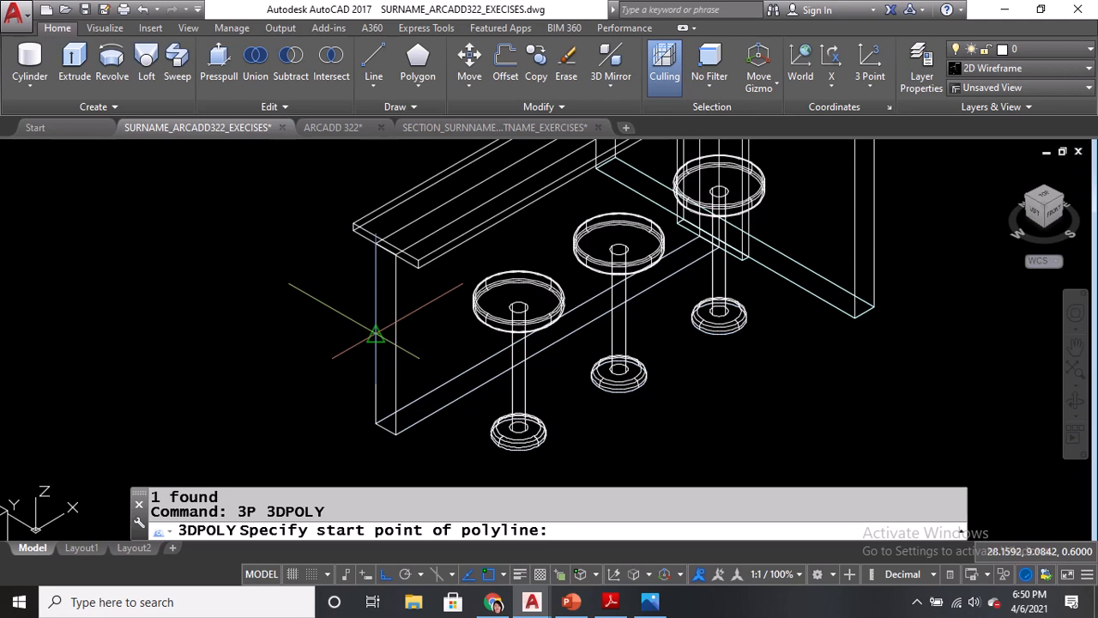
scroll(375, 335, "up", 2)
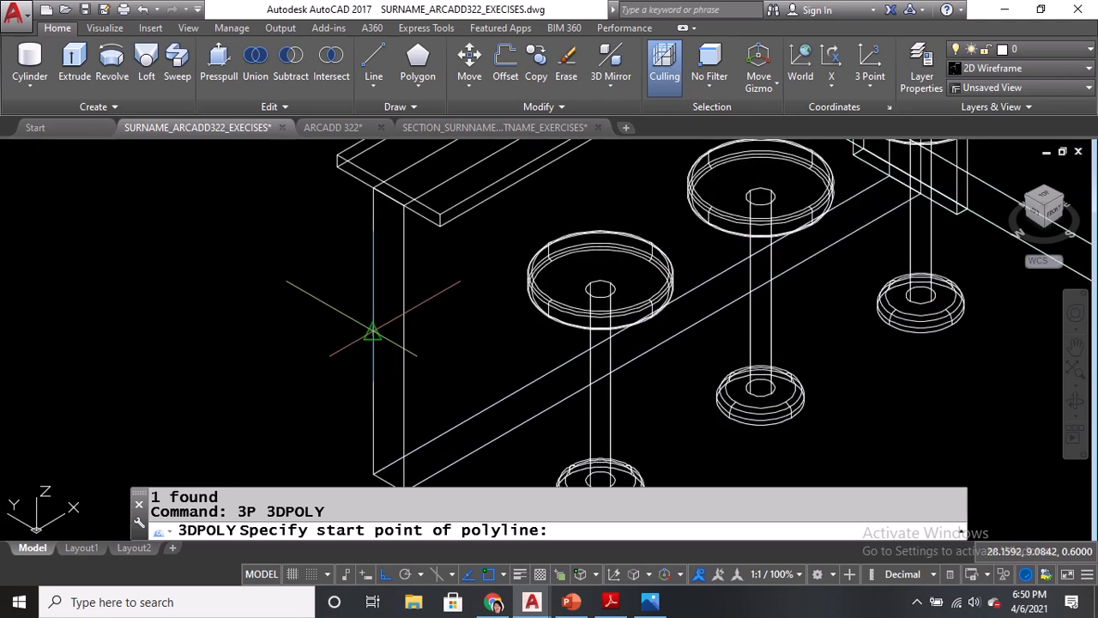
left_click(372, 332)
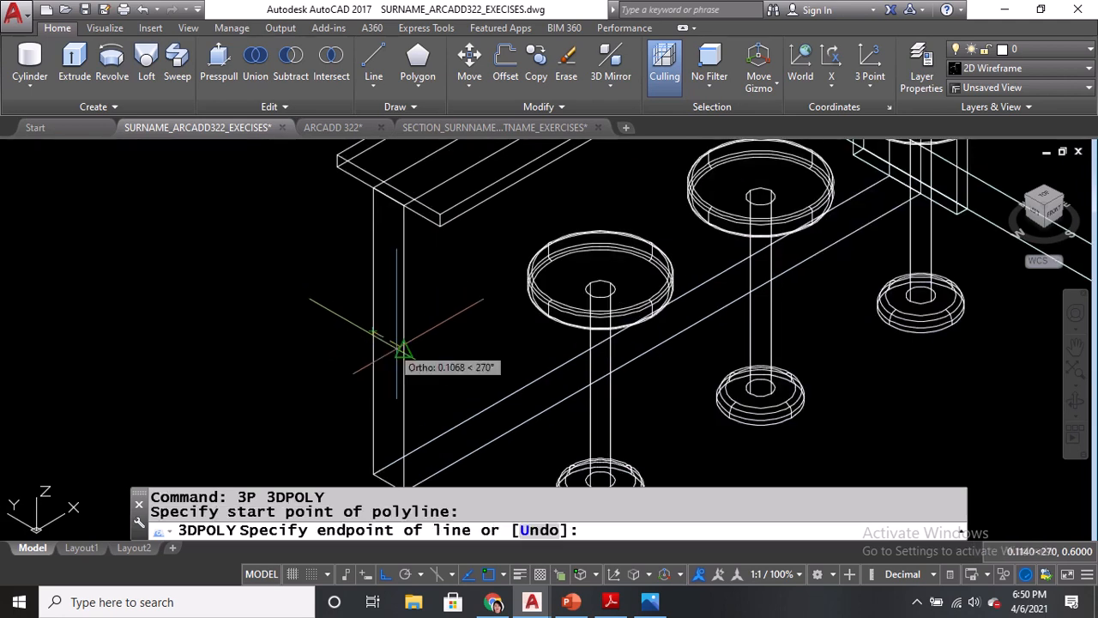
left_click(399, 343)
middle_click_drag(595, 284, 387, 467)
scroll(530, 326, "up", 5)
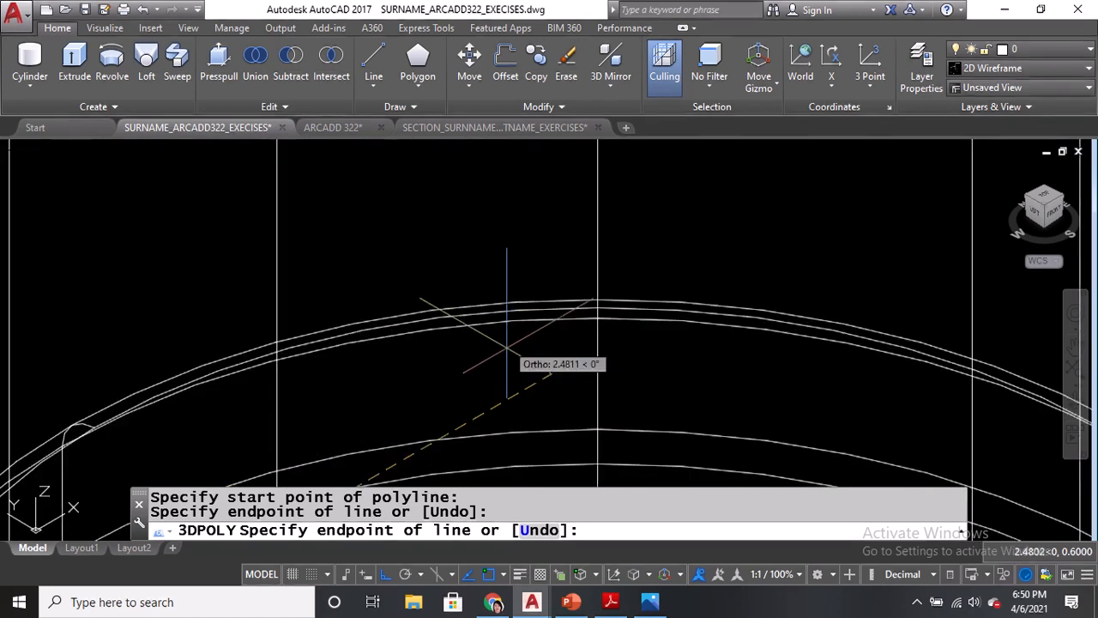
left_click(598, 347)
scroll(612, 324, "down", 10)
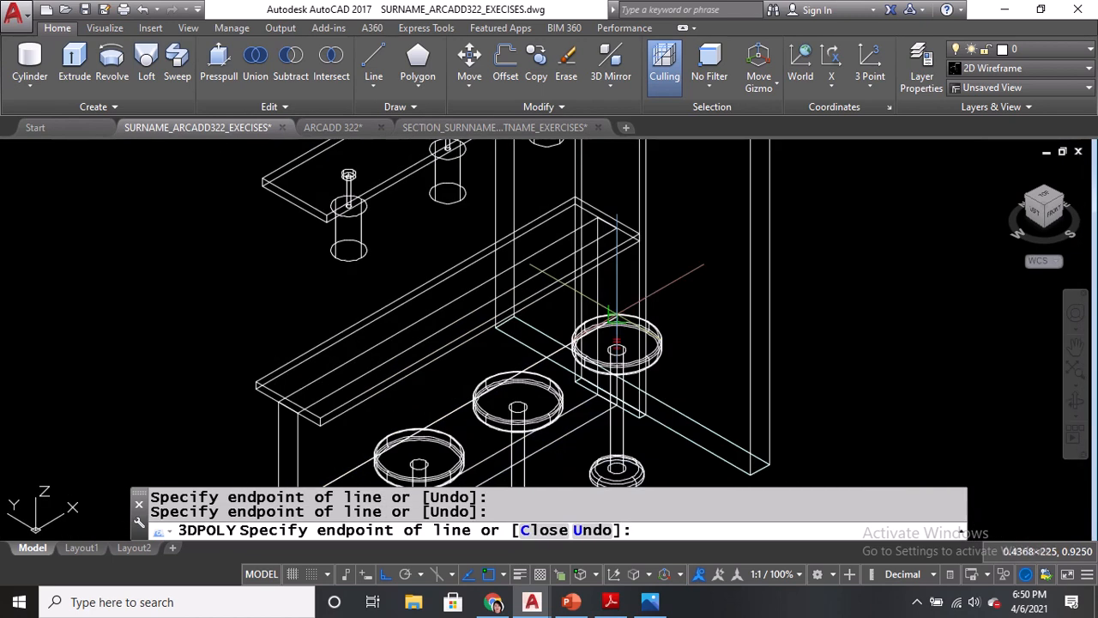
key("Return")
Draw a closed upright 0.03 by 0.03 square with 3D polyline near the start of the mid-height path.
middle_click_drag(330, 392, 386, 306)
scroll(368, 384, "up", 5)
middle_click_drag(254, 433, 288, 394)
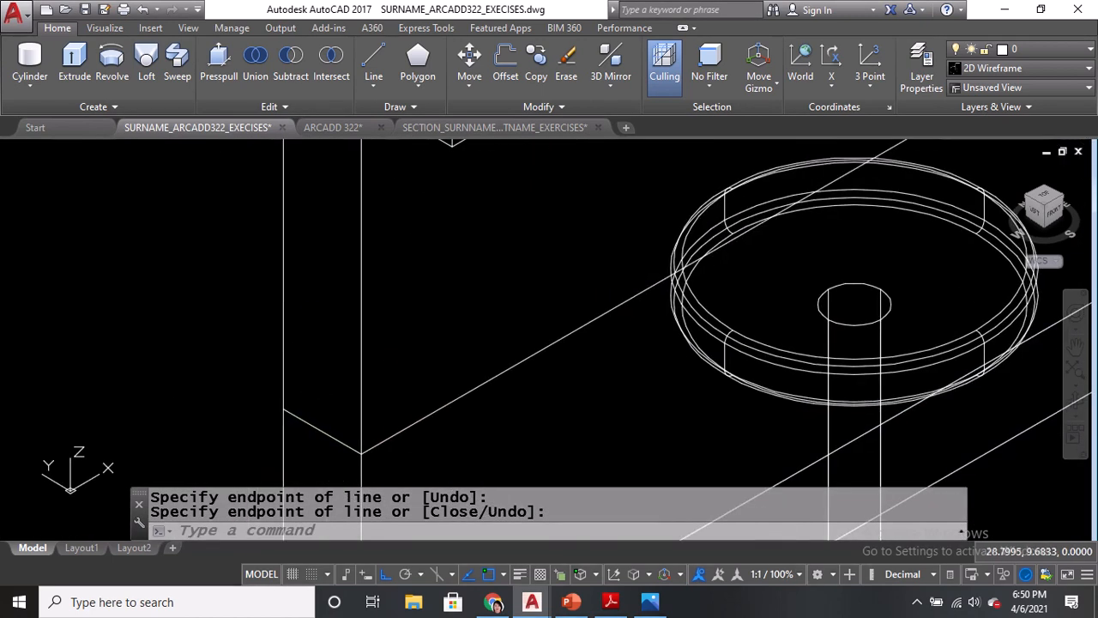
type("3p")
key("Return")
scroll(312, 387, "up", 5)
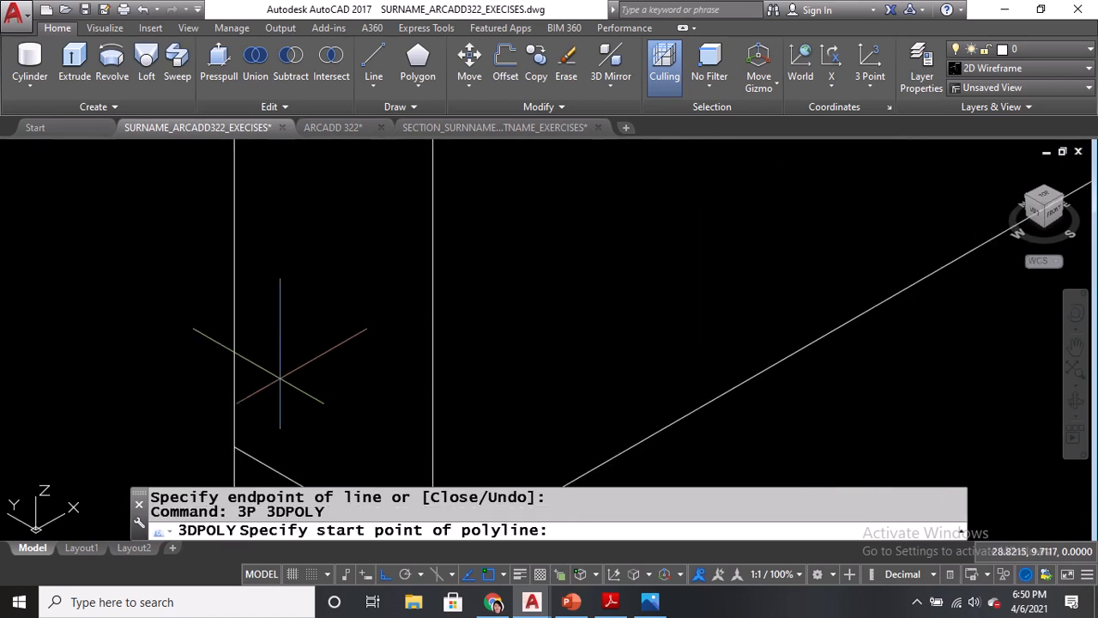
left_click(337, 350)
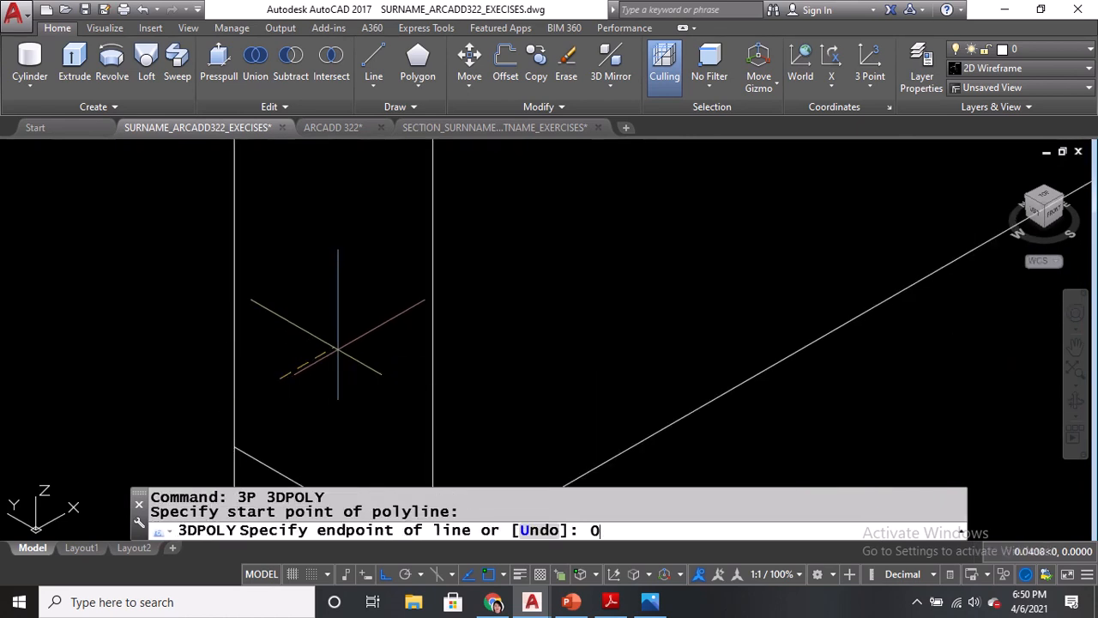
type("0.03")
key("Return")
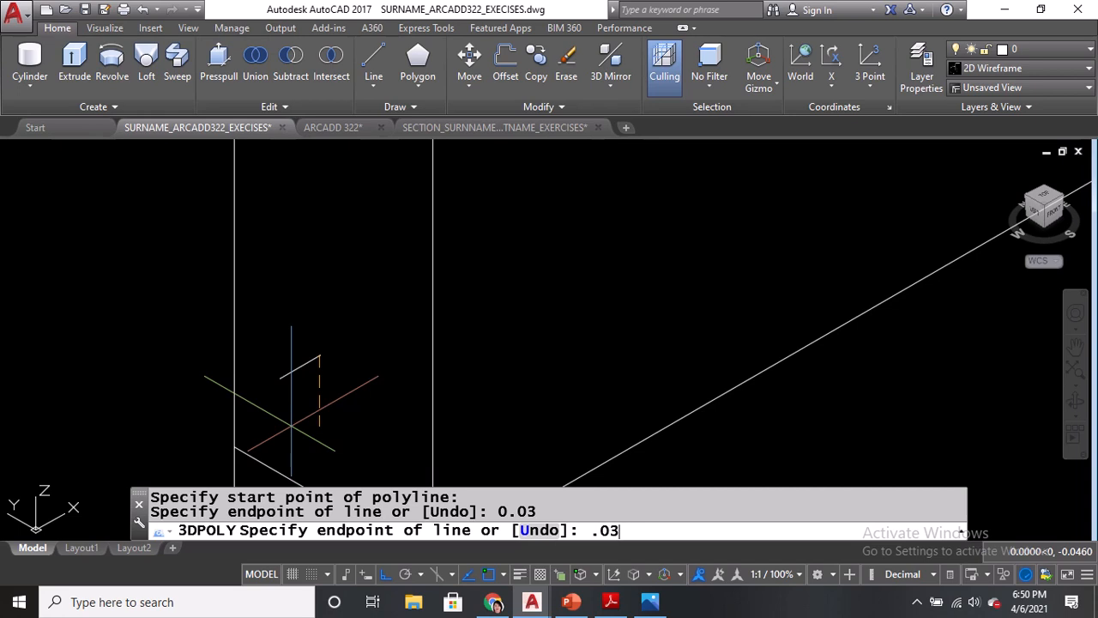
key("Return")
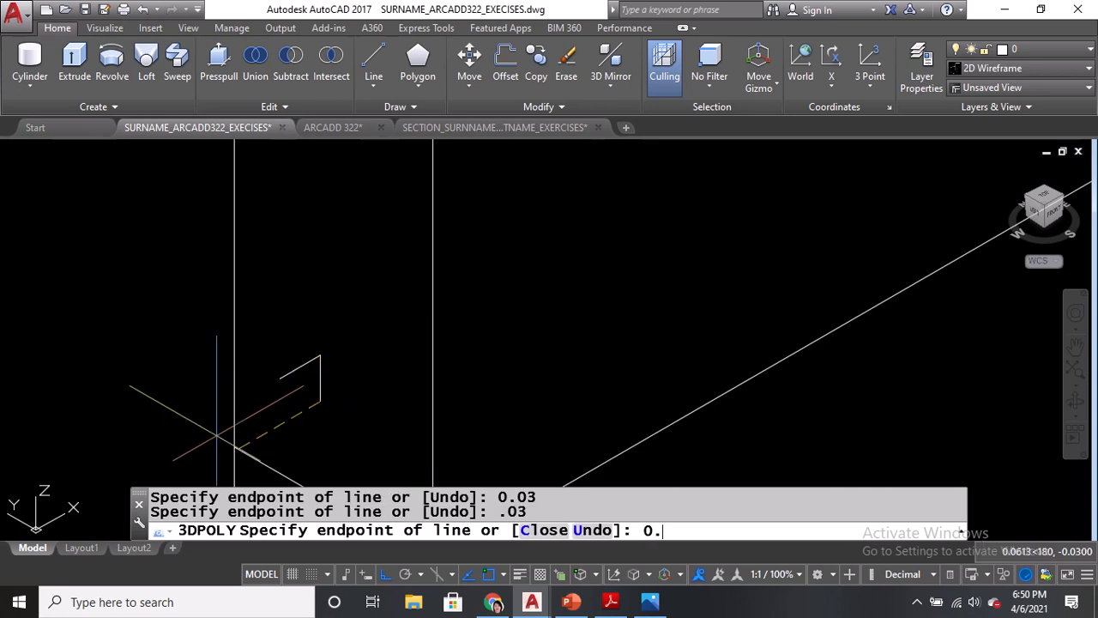
type("0.03")
key("Return")
type("c")
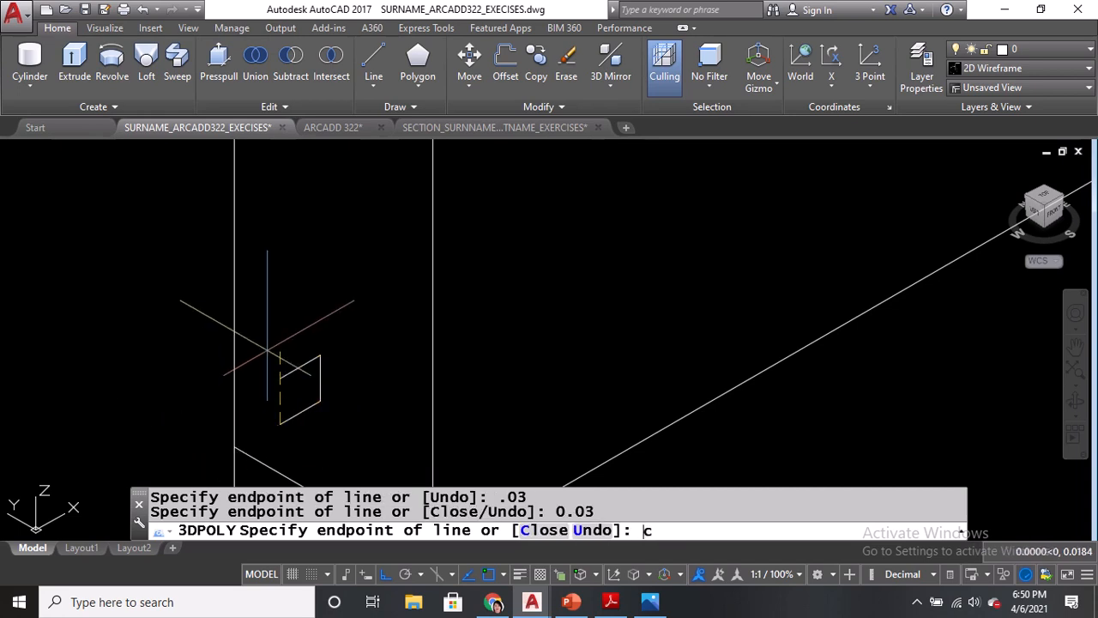
key("Return")
Move the small square so the midpoint of its vertical side sits on the start of the mid-height path.
scroll(294, 394, "up", 2)
type("m")
key("Return")
left_click(343, 339)
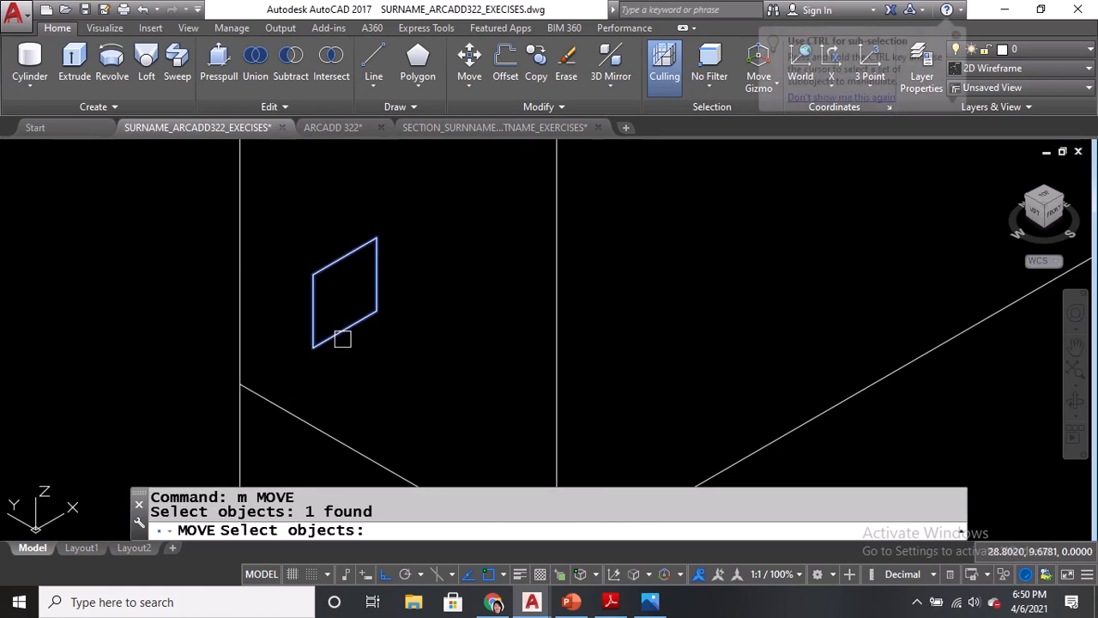
key("Return")
left_click(314, 347)
left_click(246, 378)
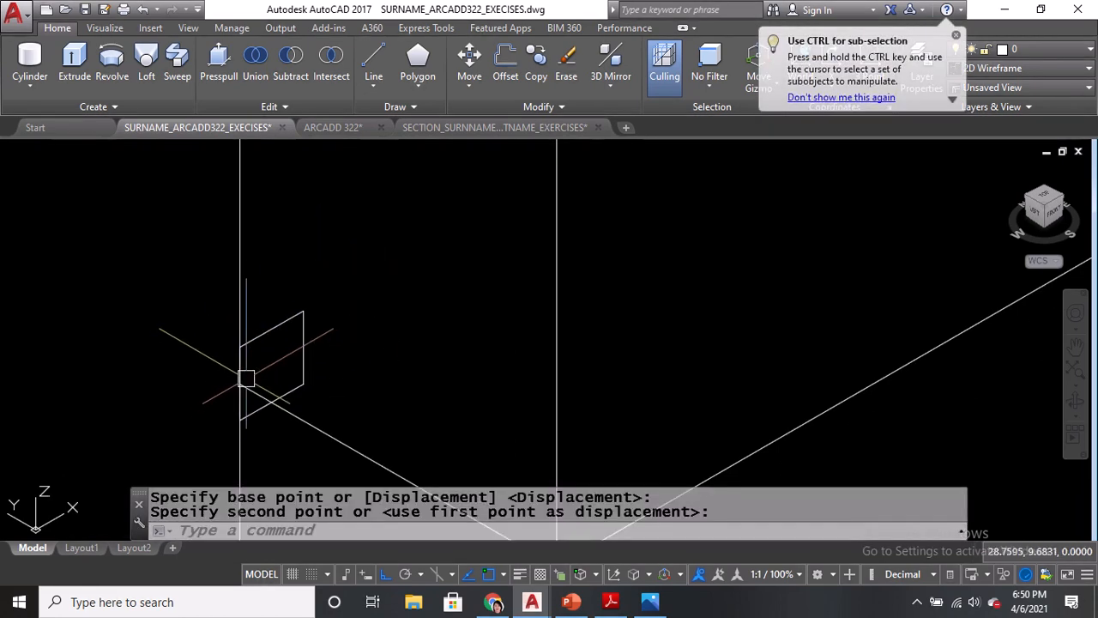
Sweep the small square along the mid-height 3D polyline to form a solid strip around the support wall.
scroll(296, 312, "down", 2)
type("sweep")
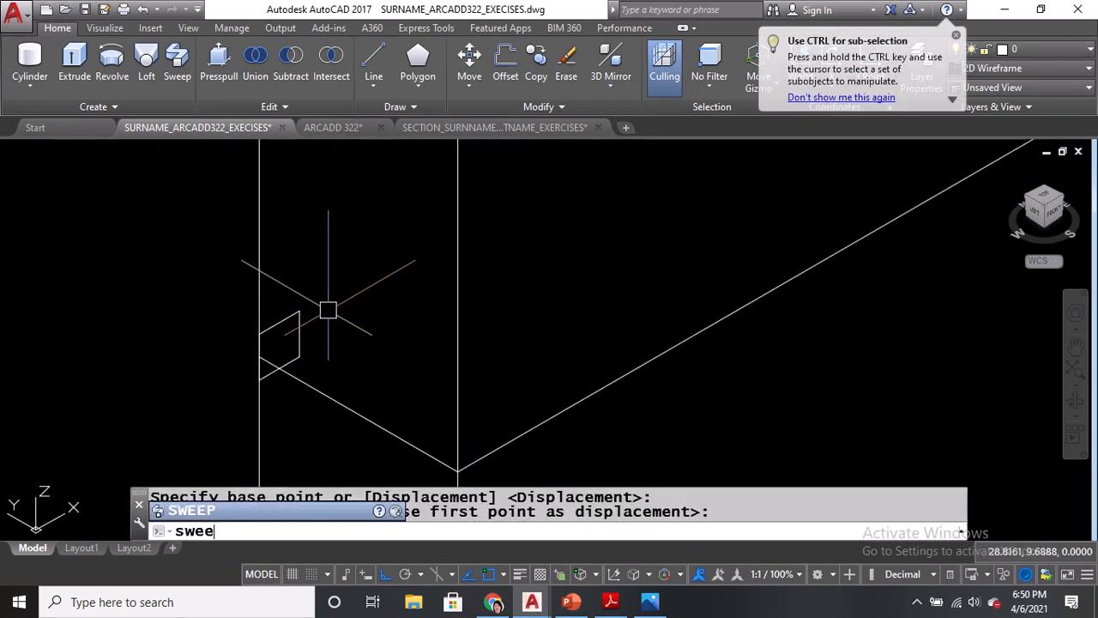
key("Return")
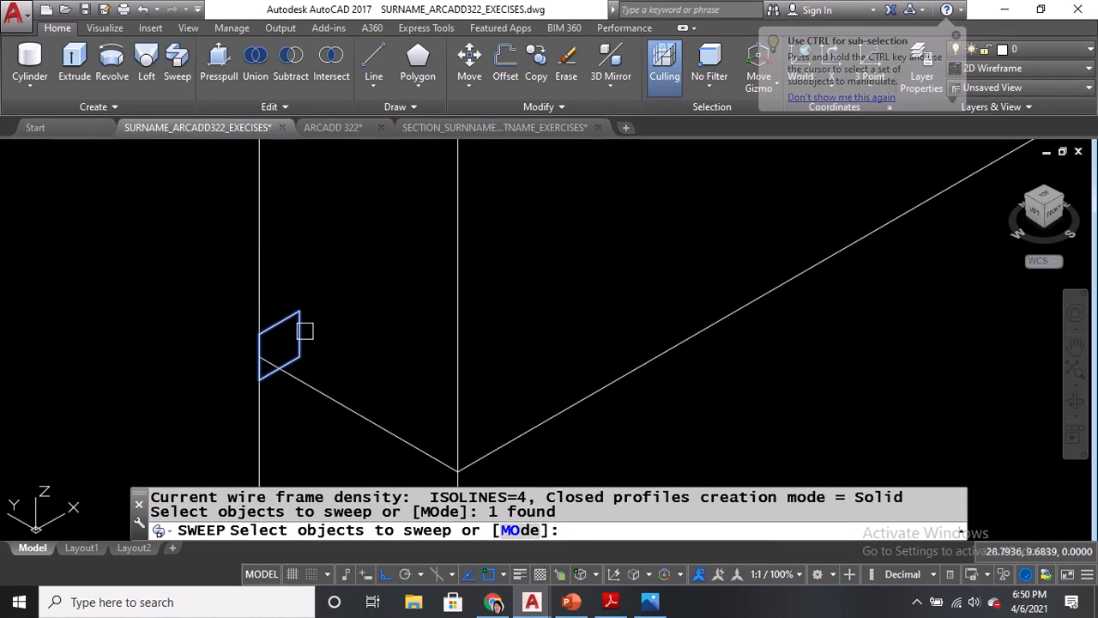
key("Return")
left_click(311, 386)
scroll(422, 380, "down", 5)
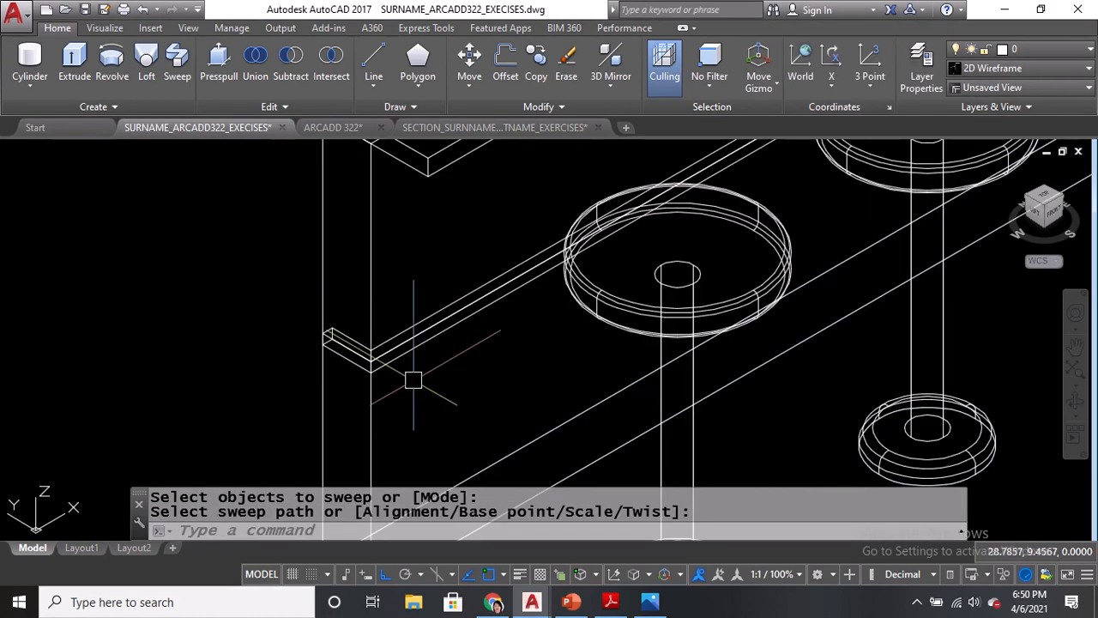
Copy the swept strip straight up the support wall at distances of 0.25 and 0.5.
type("co")
key("Return")
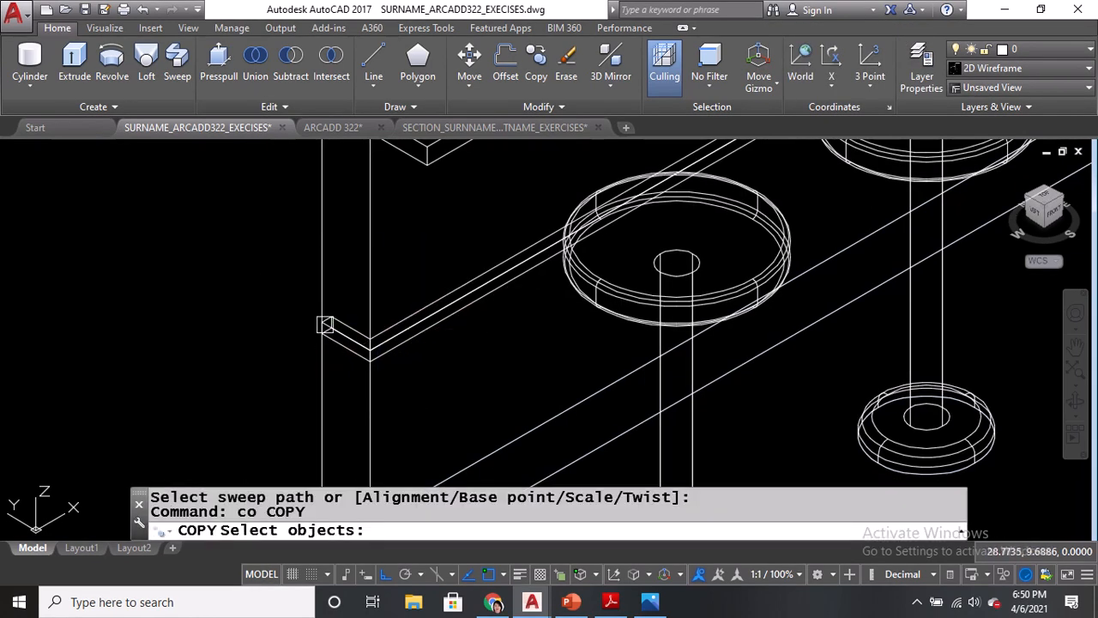
left_click(325, 326)
scroll(326, 343, "up", 5)
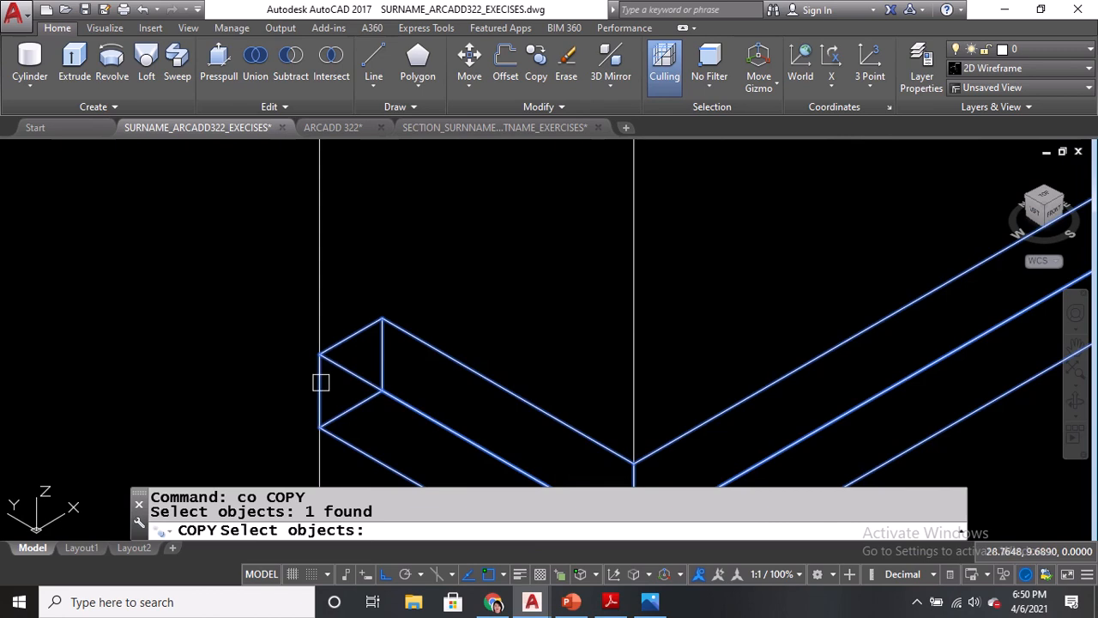
key("Return")
left_click(333, 374)
scroll(319, 388, "down", 4)
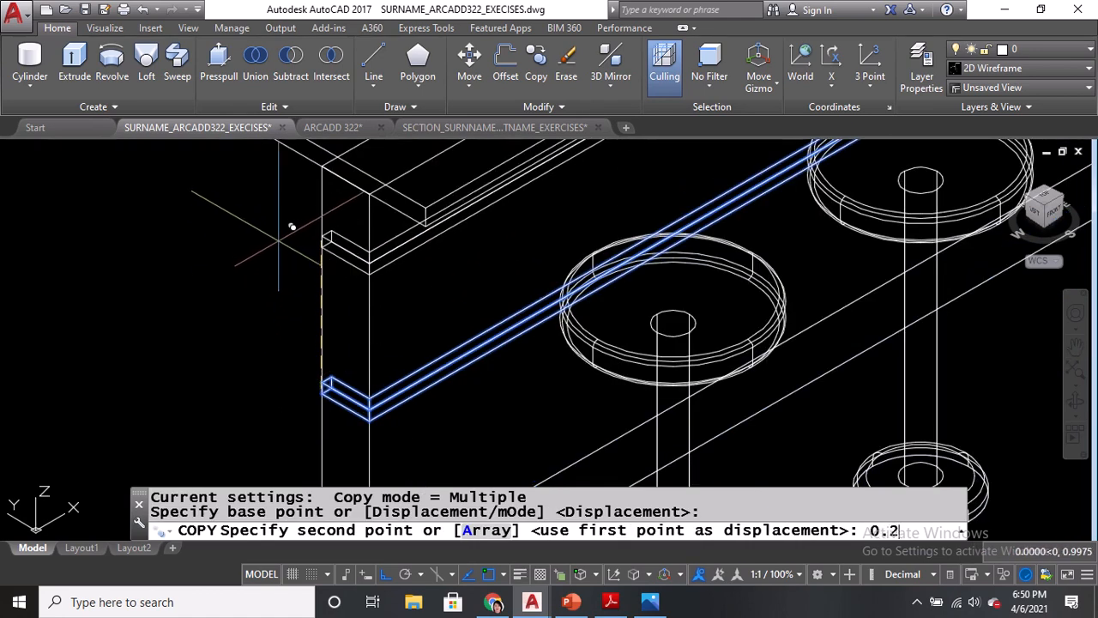
key("Return")
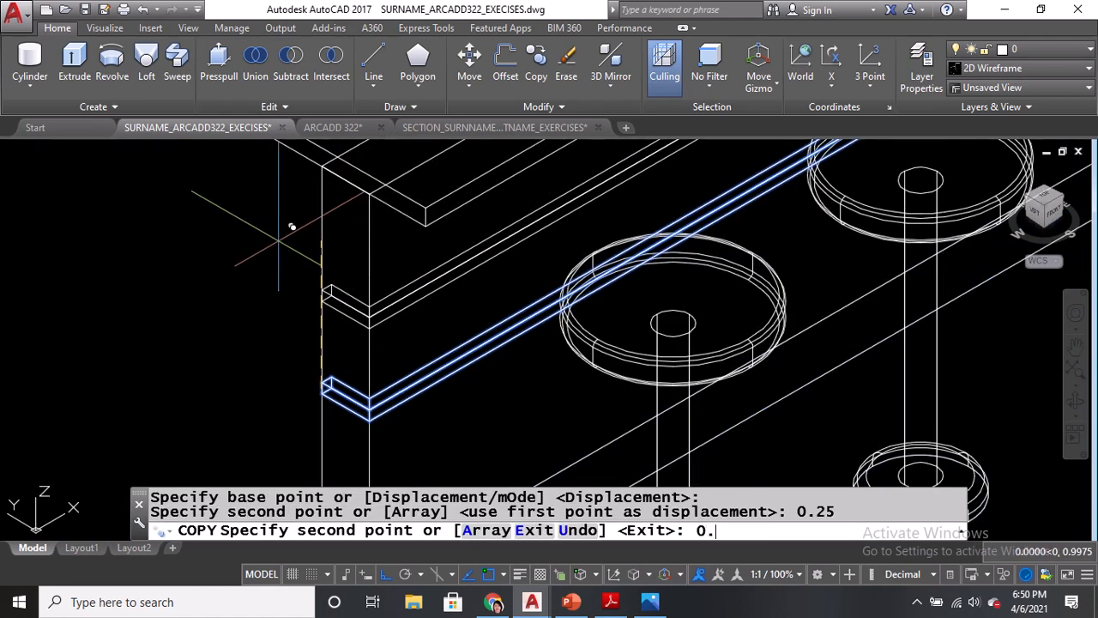
key("Return")
Copy the swept strip straight down the support wall at distances of 0.25 and 0.5, completing the copy.
mouse_move(283, 343)
middle_mouse_down()
mouse_move(283, 381)
mouse_move(283, 324)
middle_mouse_up()
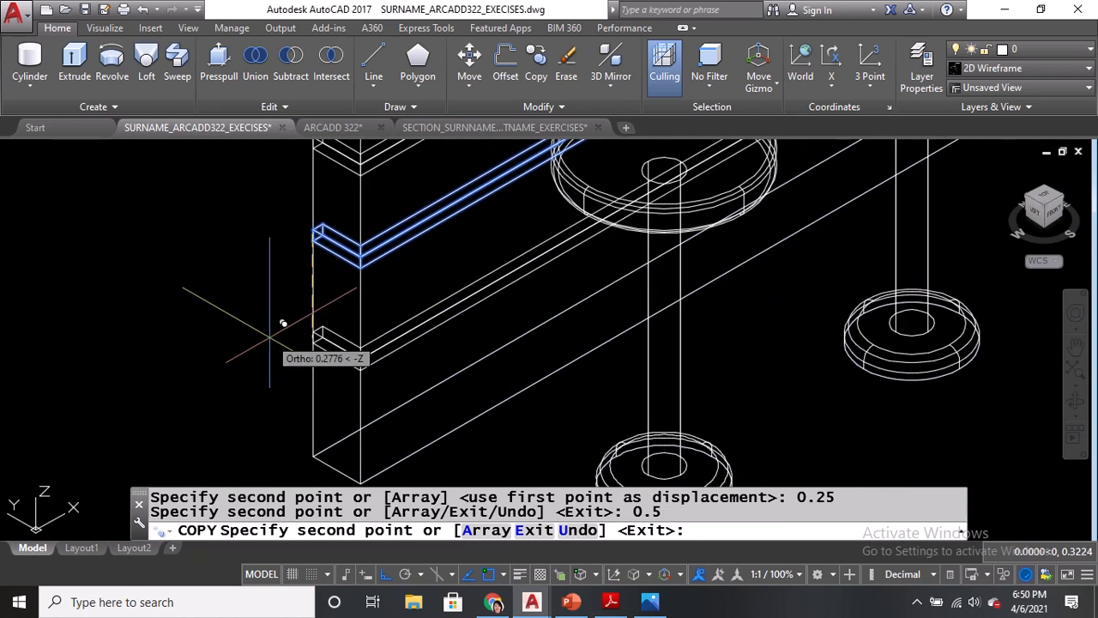
type("0.2")
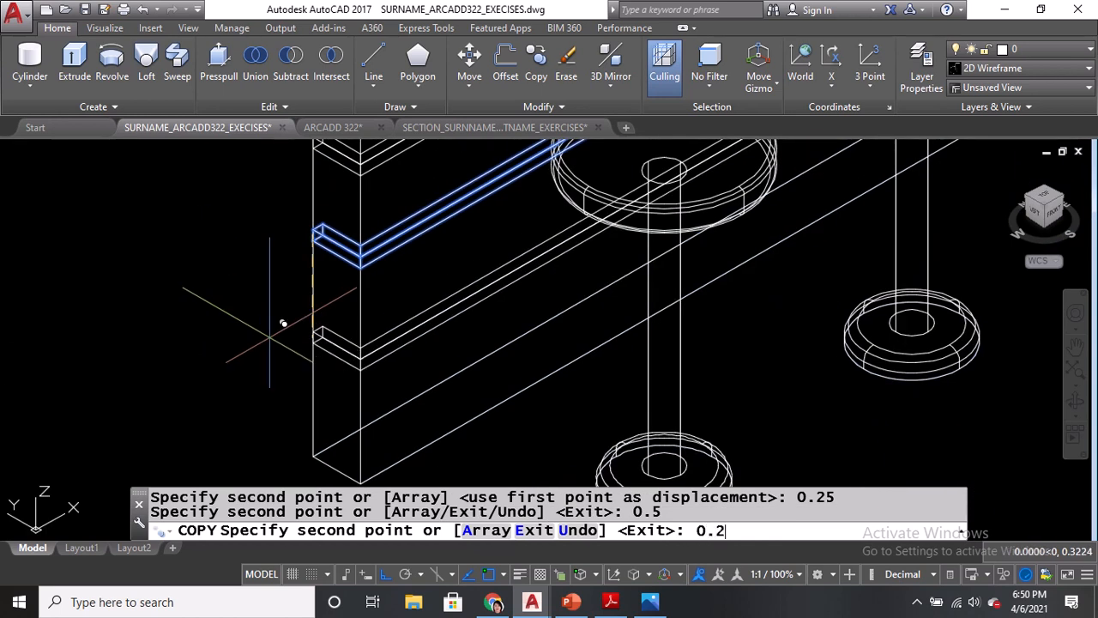
type("5")
key("Return")
type("5")
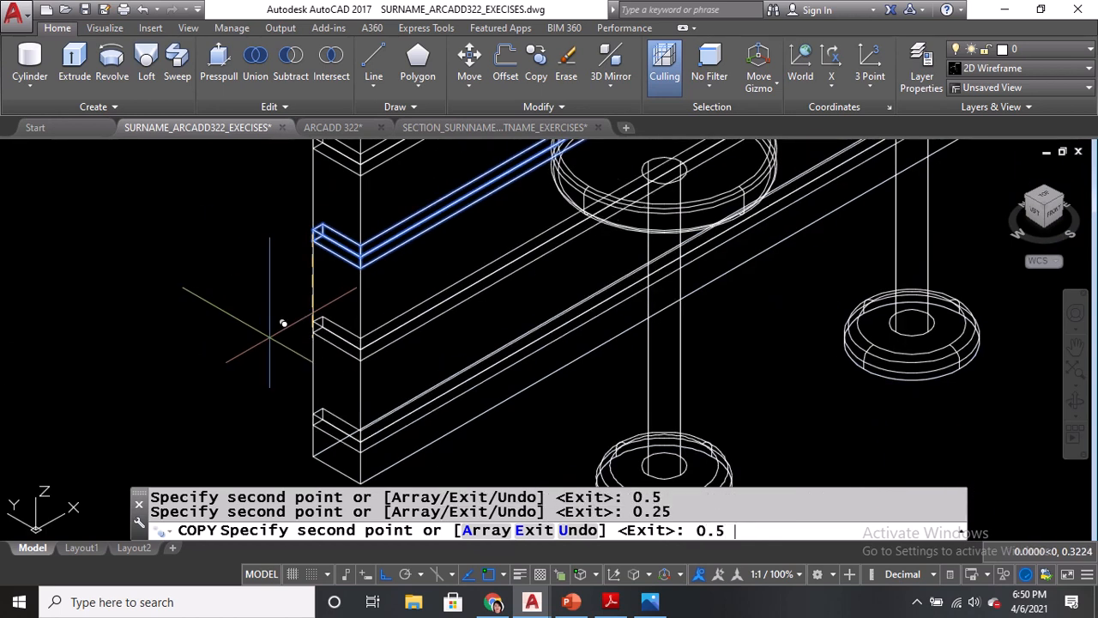
key("Return")
key("Return")
scroll(270, 351, "down", 2)
mouse_move(270, 353)
middle_mouse_down()
mouse_move(288, 298)
mouse_move(287, 349)
middle_mouse_up()
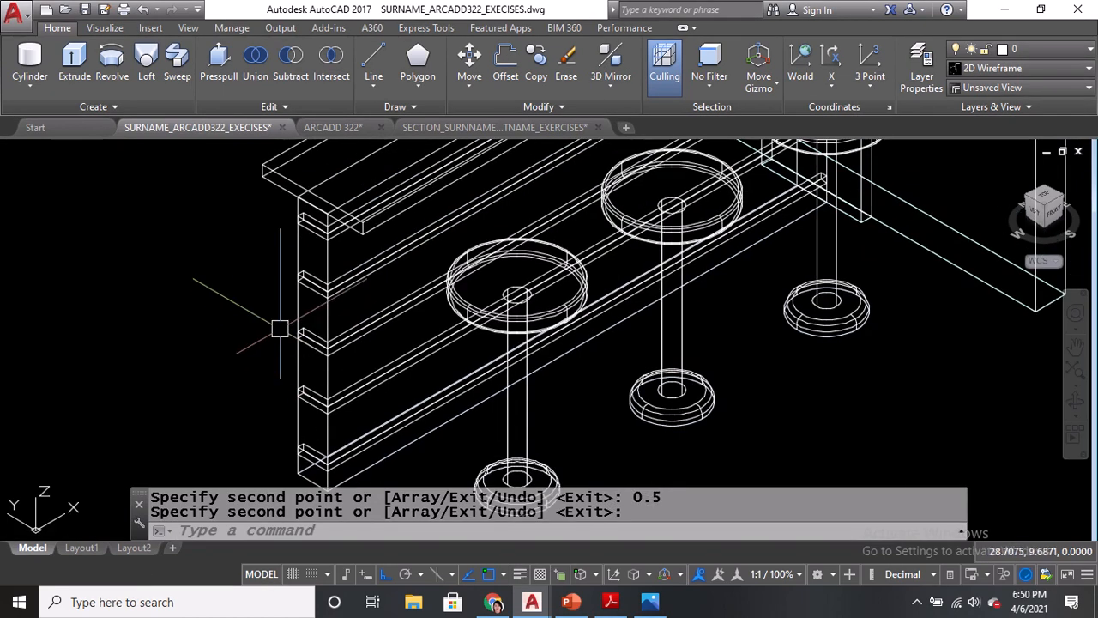
Preview the bar counter and its strips in the Realistic visual style and return to 2D Wireframe.
left_click(108, 152)
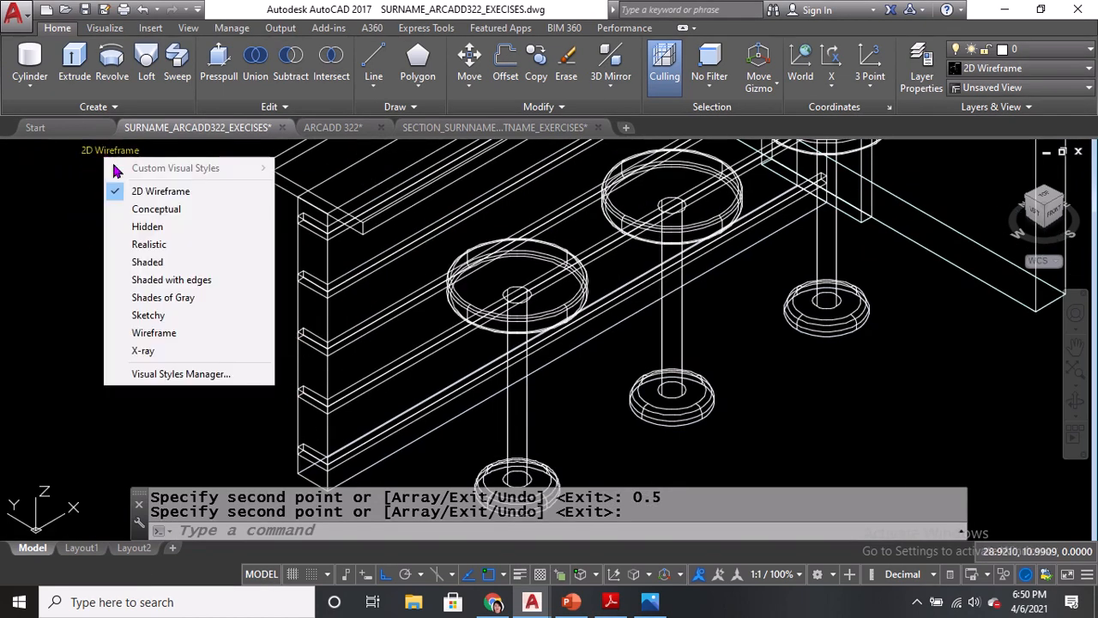
left_click(149, 244)
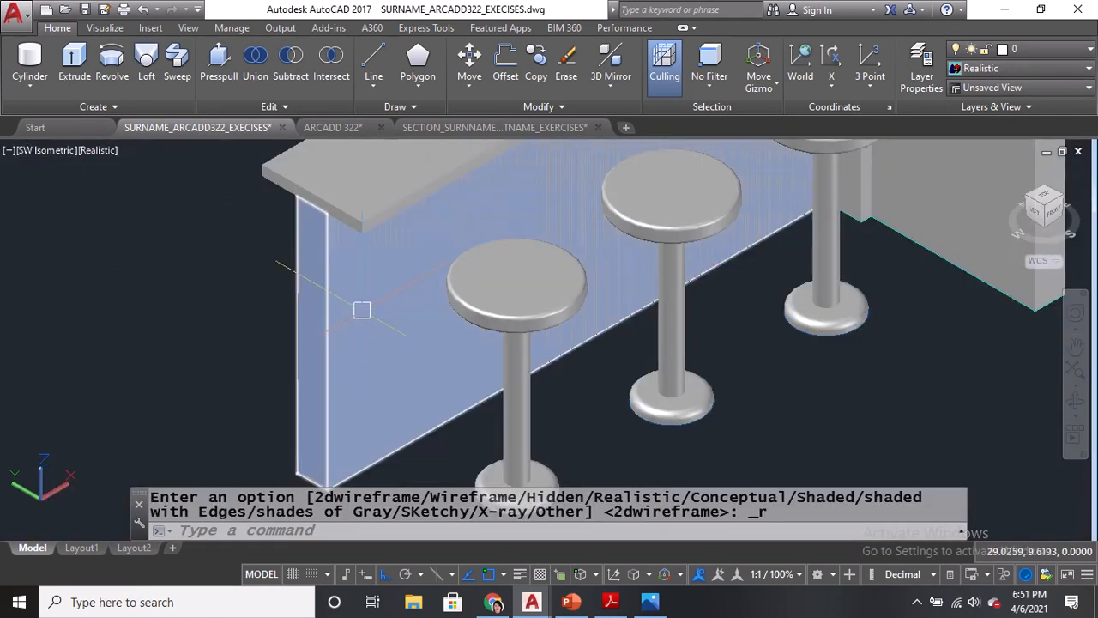
middle_click_drag(177, 309, 177, 400)
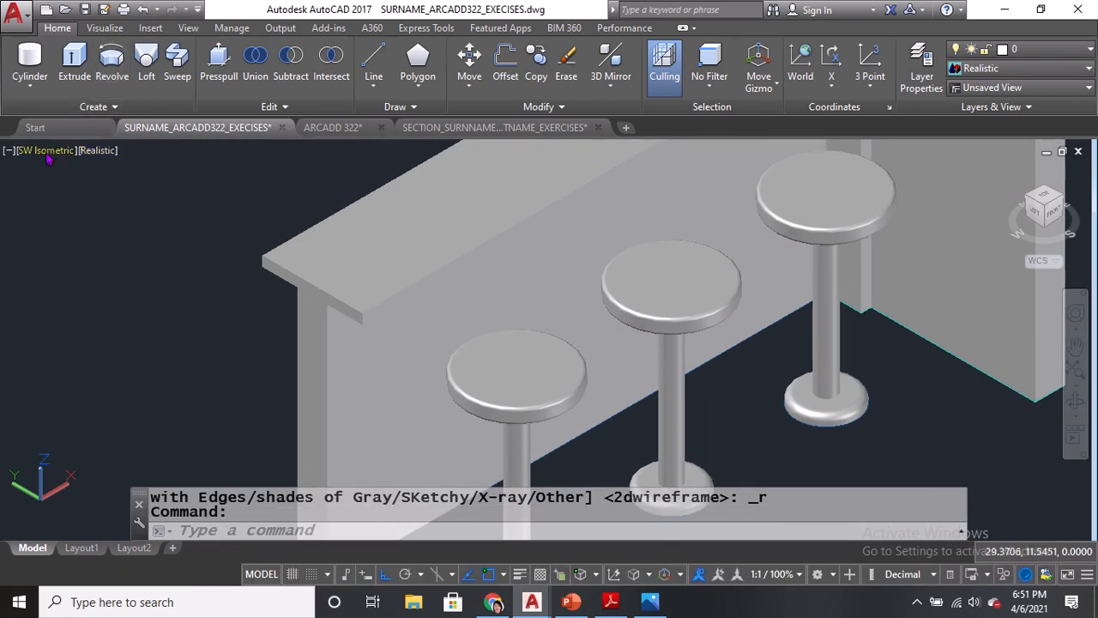
left_click(97, 152)
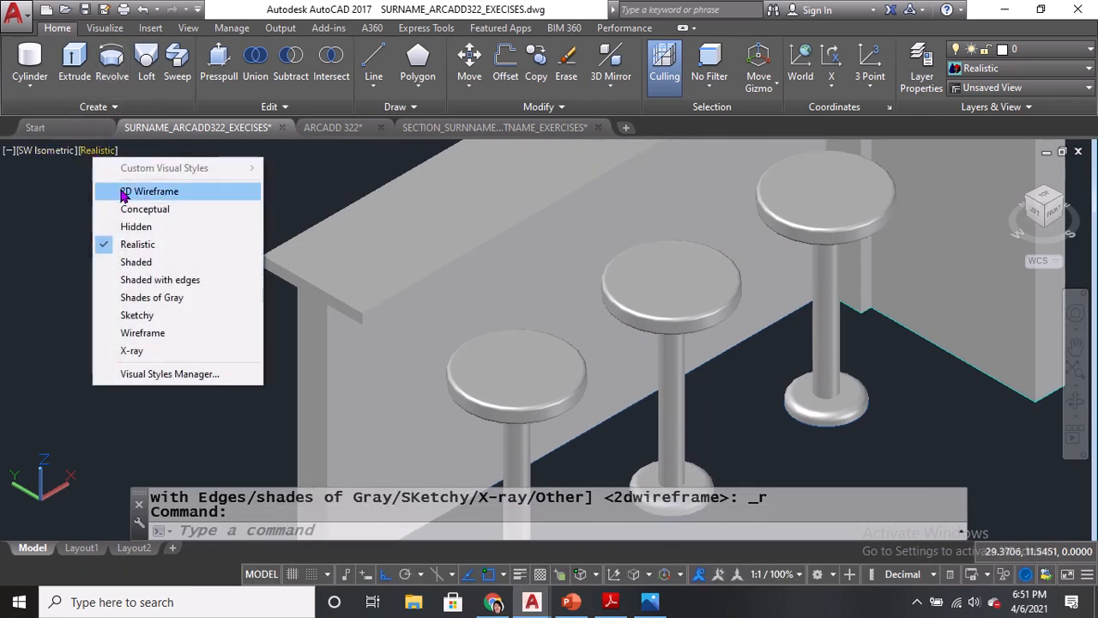
left_click(124, 196)
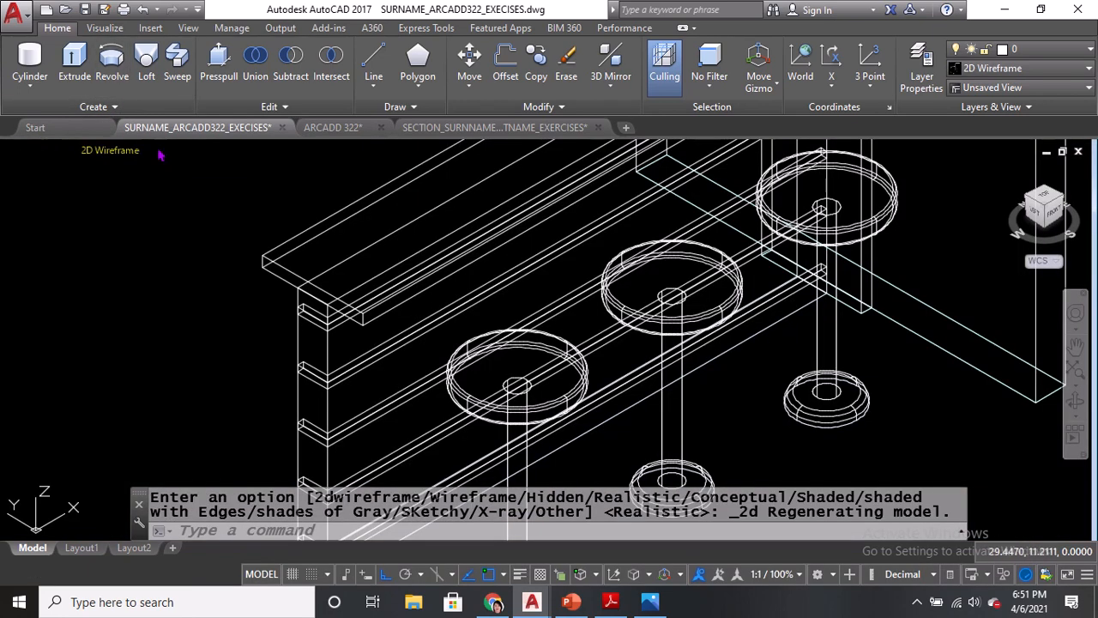
Subtract all five swept strips from the bar counter's support wall to cut horizontal grooves.
left_click(295, 62)
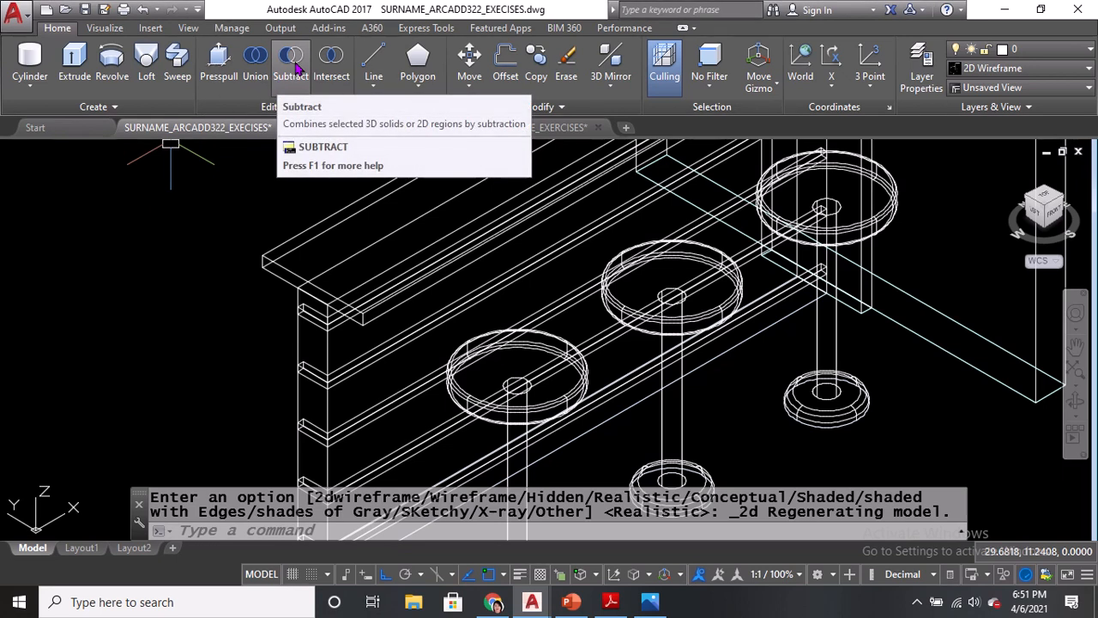
left_click(303, 79)
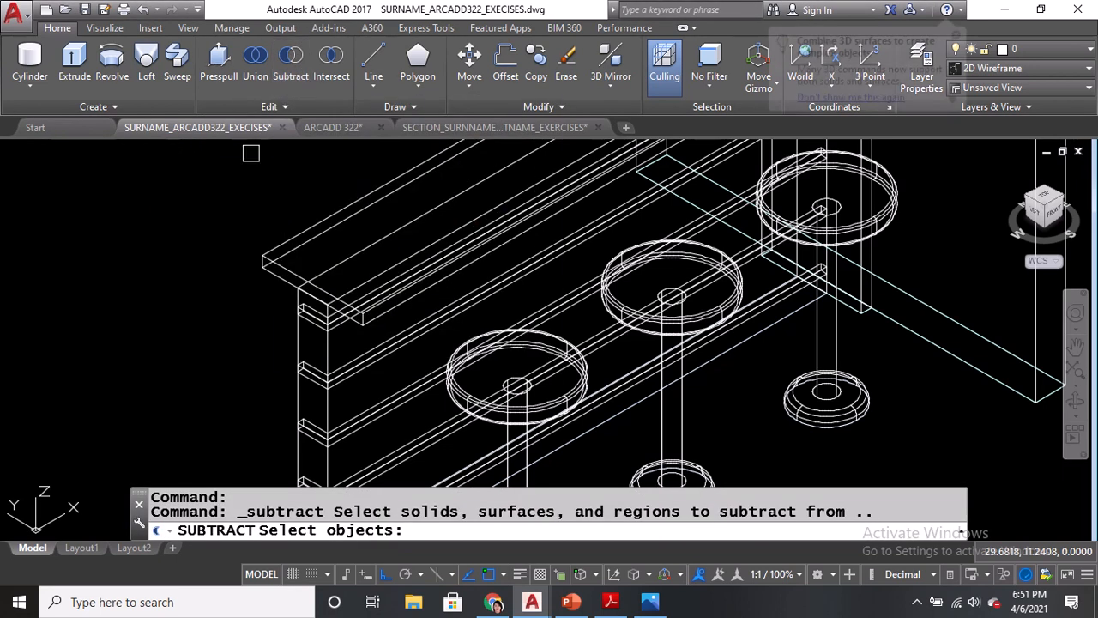
middle_click_drag(221, 298, 173, 241)
scroll(202, 236, "up", 4)
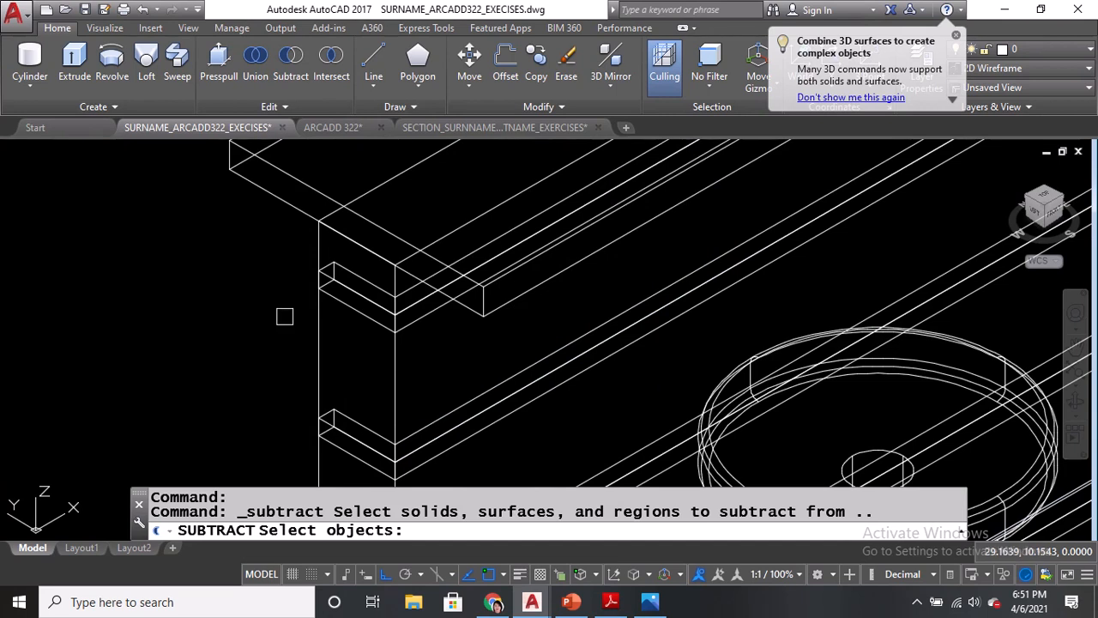
scroll(309, 339, "down", 4)
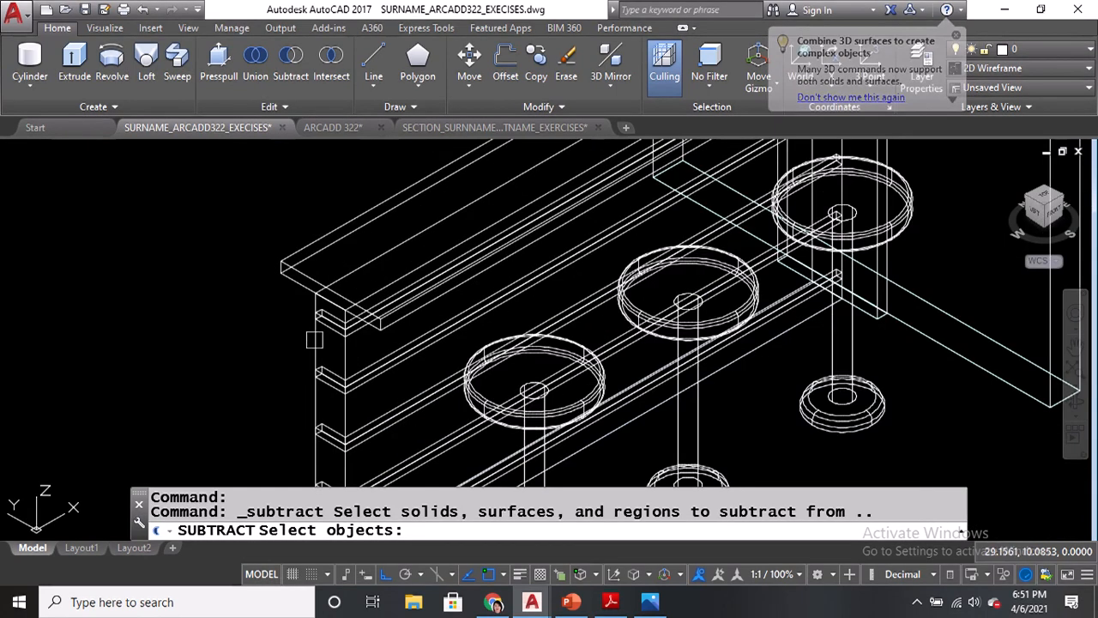
left_click(315, 345)
middle_click_drag(306, 355, 307, 246)
key("Return")
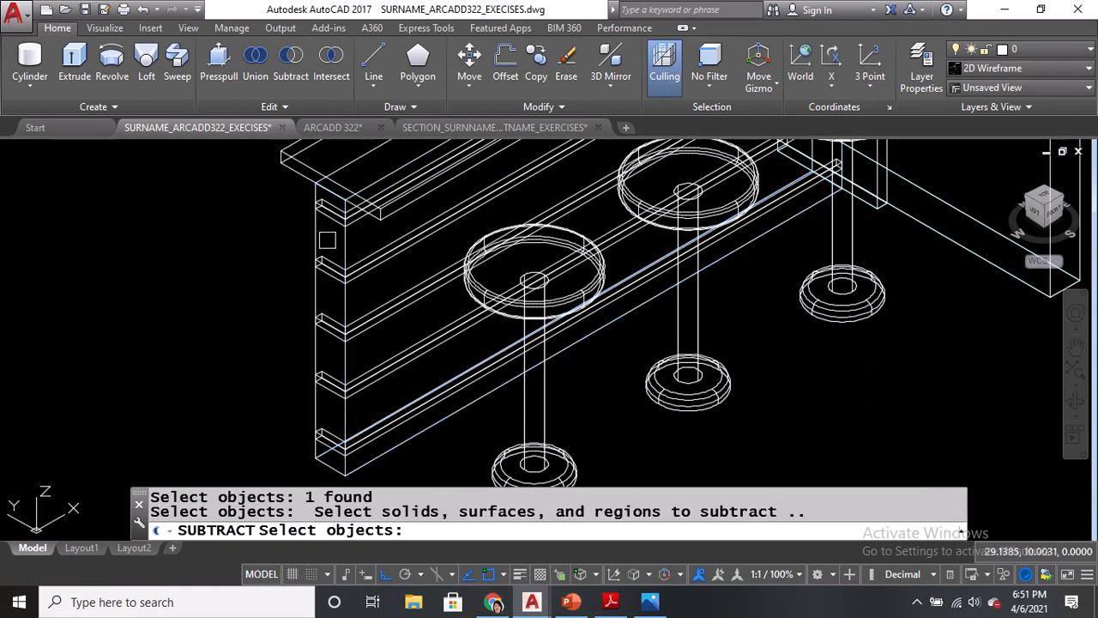
scroll(327, 241, "up", 2)
left_click(327, 207)
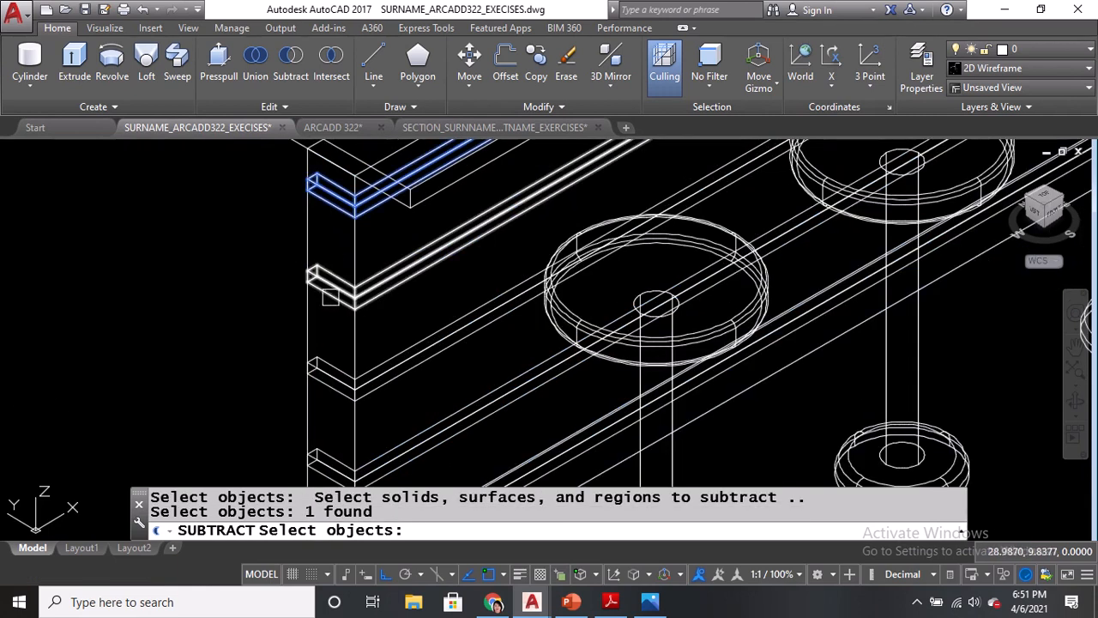
left_click(331, 297)
middle_click_drag(331, 385, 323, 255)
left_click(323, 254)
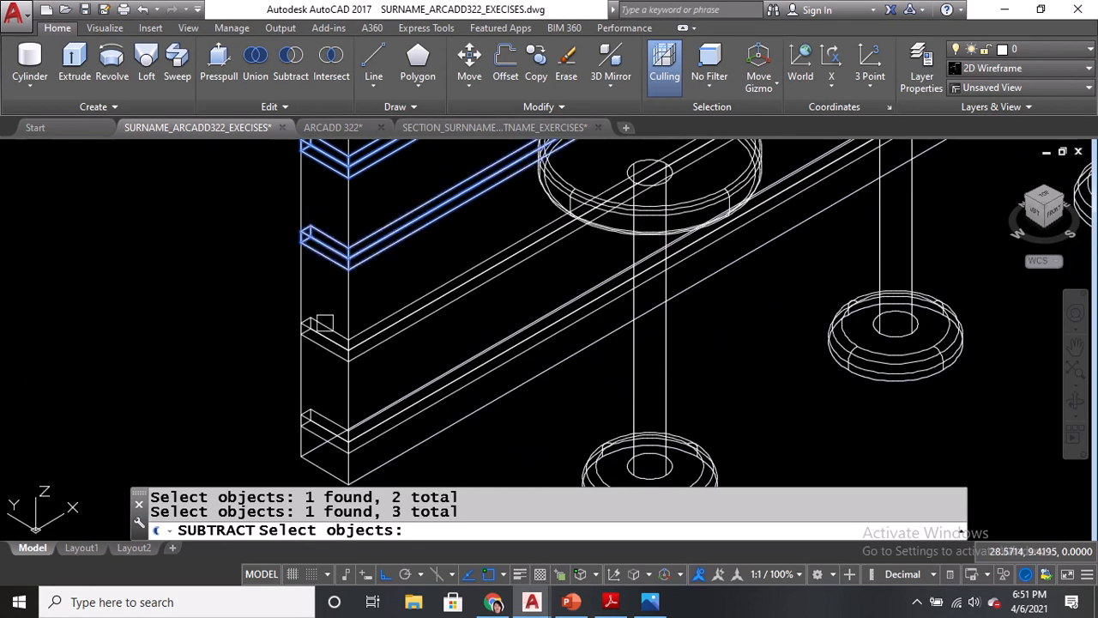
left_click(322, 331)
left_click(317, 420)
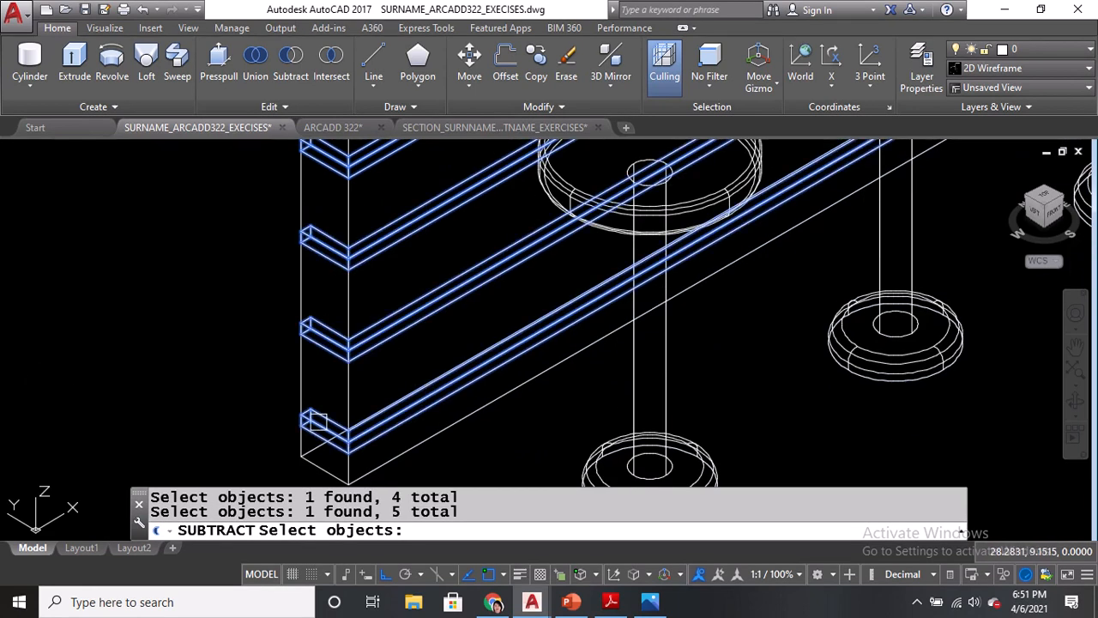
key("Return")
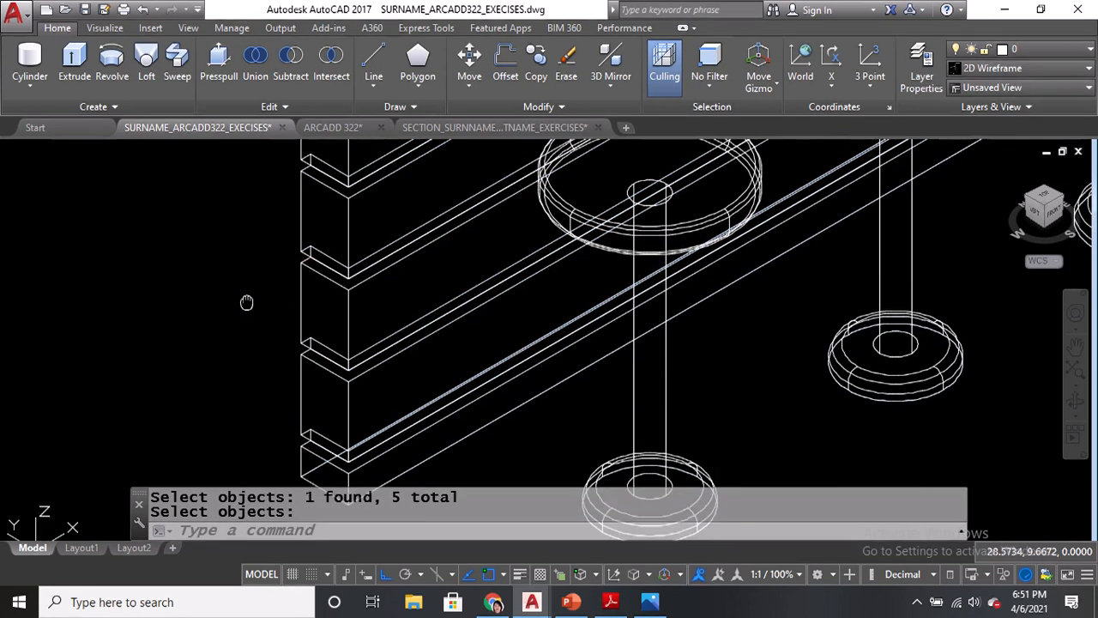
Set the visual style to Realistic and inspect the grooves in the bar counter's support wall.
middle_click_drag(246, 303, 255, 380)
left_click(129, 151)
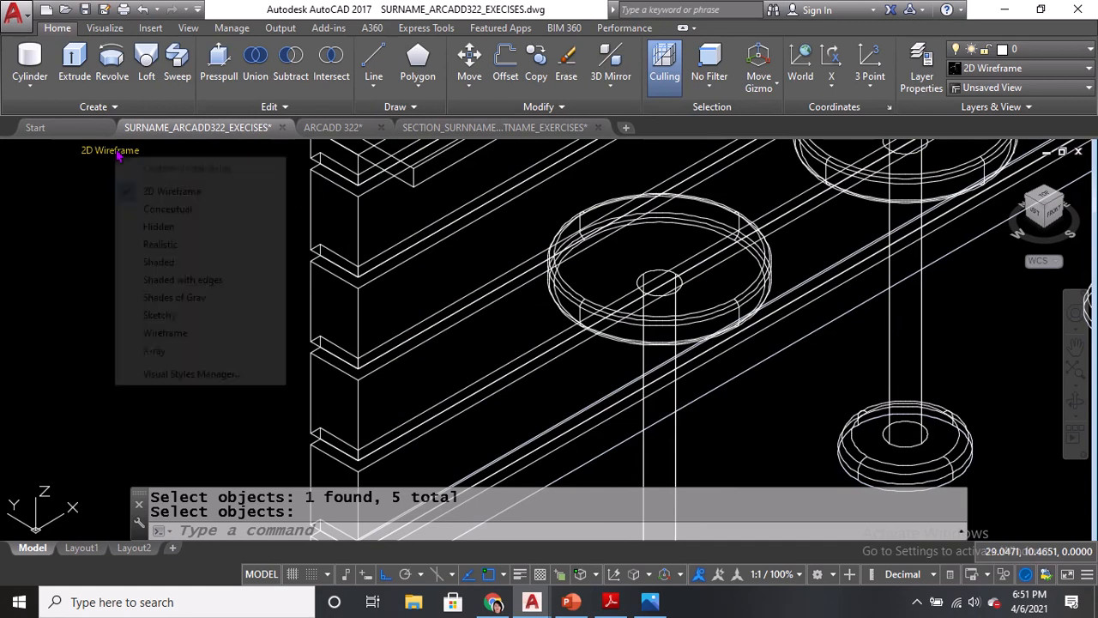
left_click(160, 243)
scroll(342, 292, "down", 6)
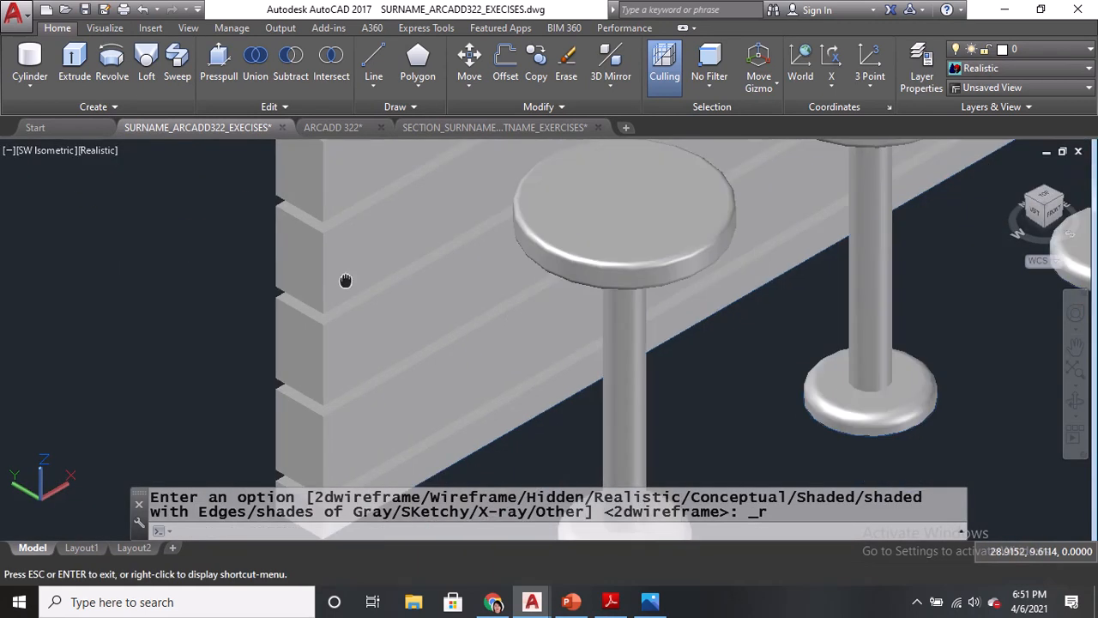
scroll(338, 329, "up", 4)
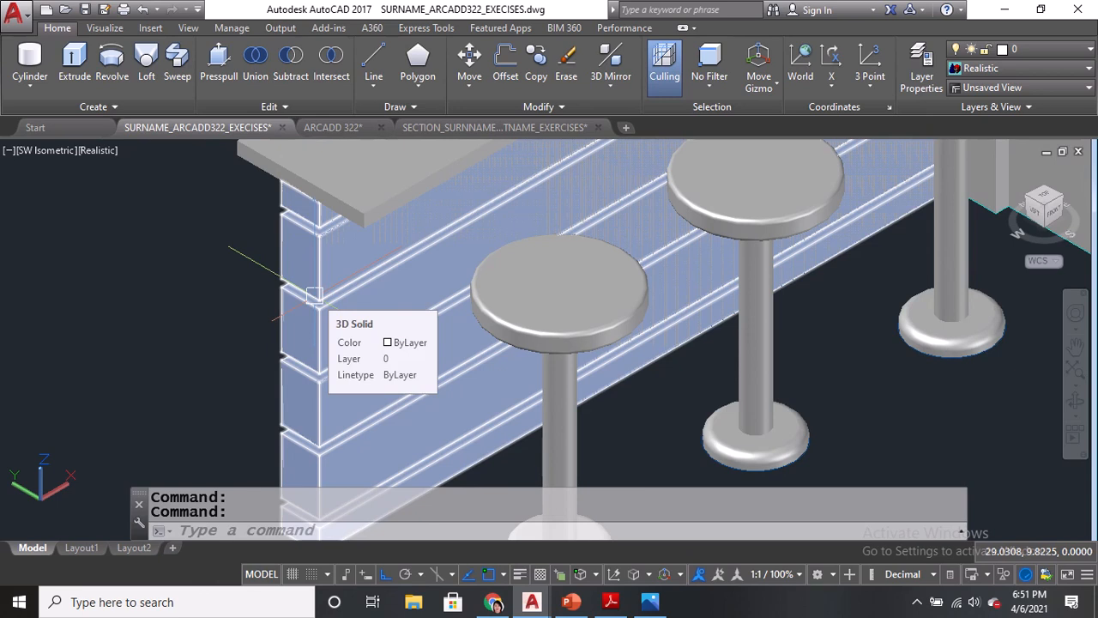
scroll(314, 295, "down", 6)
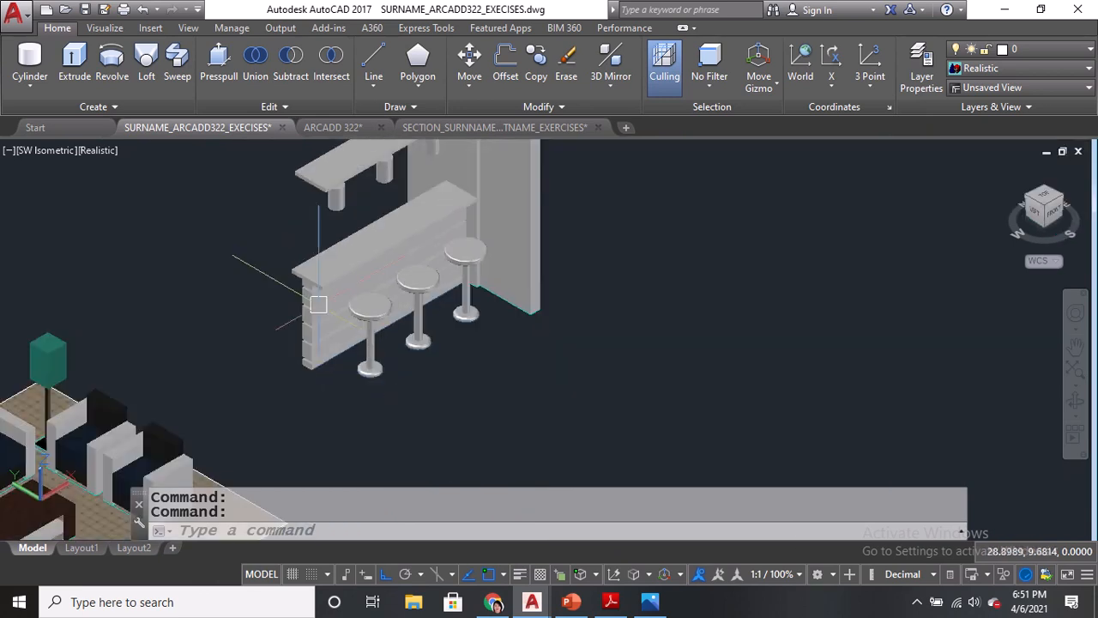
scroll(318, 303, "up", 3)
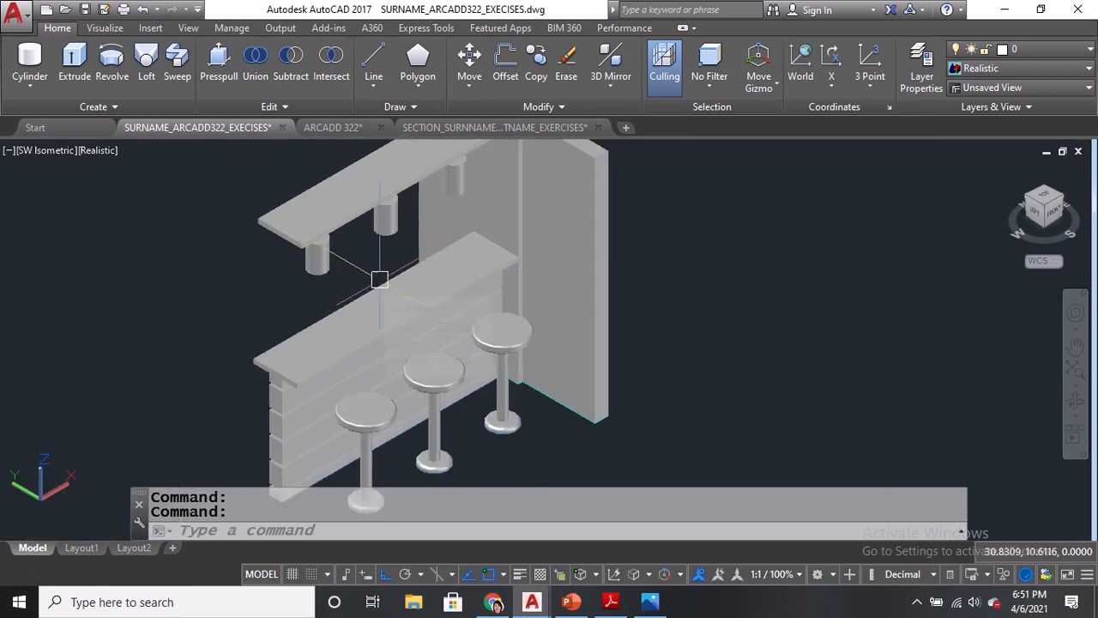
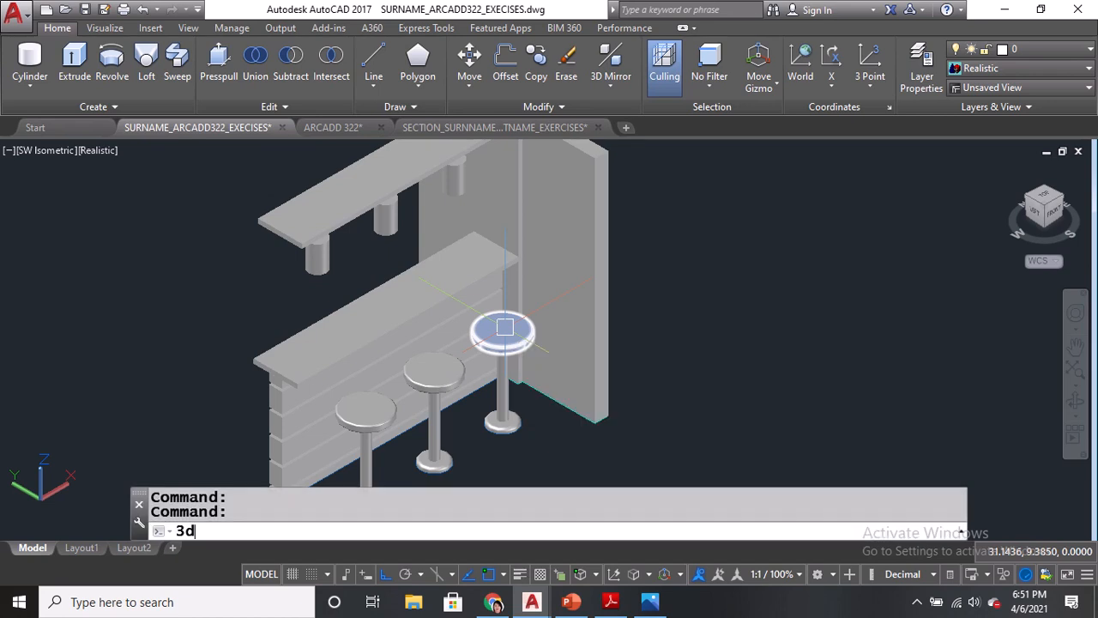
Orbit around the bar counter and stools with 3DORBIT to examine the model from the front.
type("o")
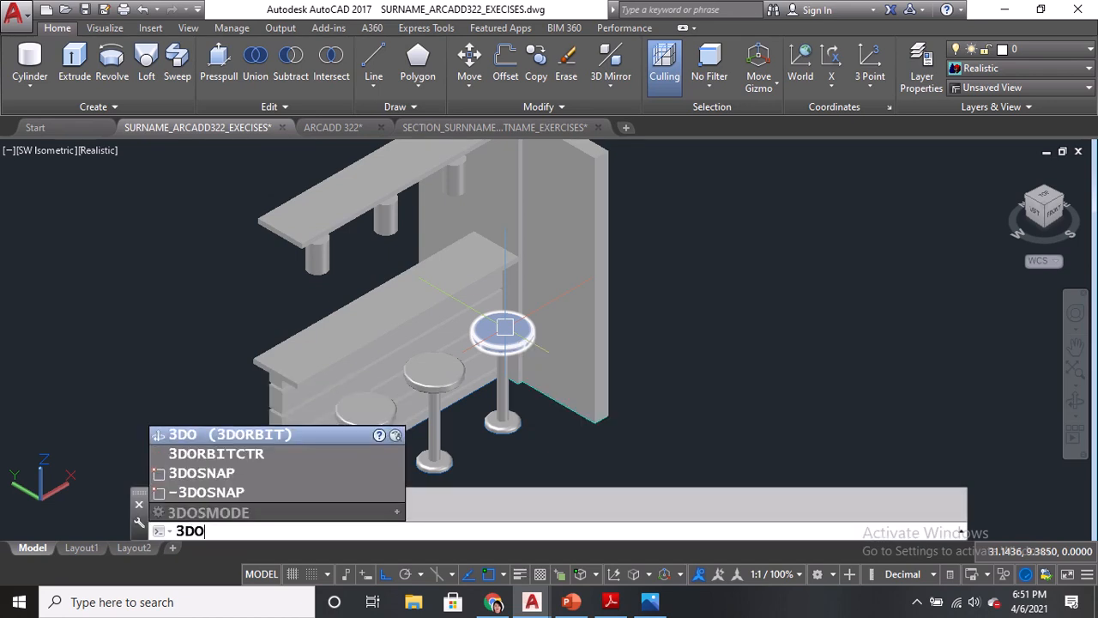
key("Return")
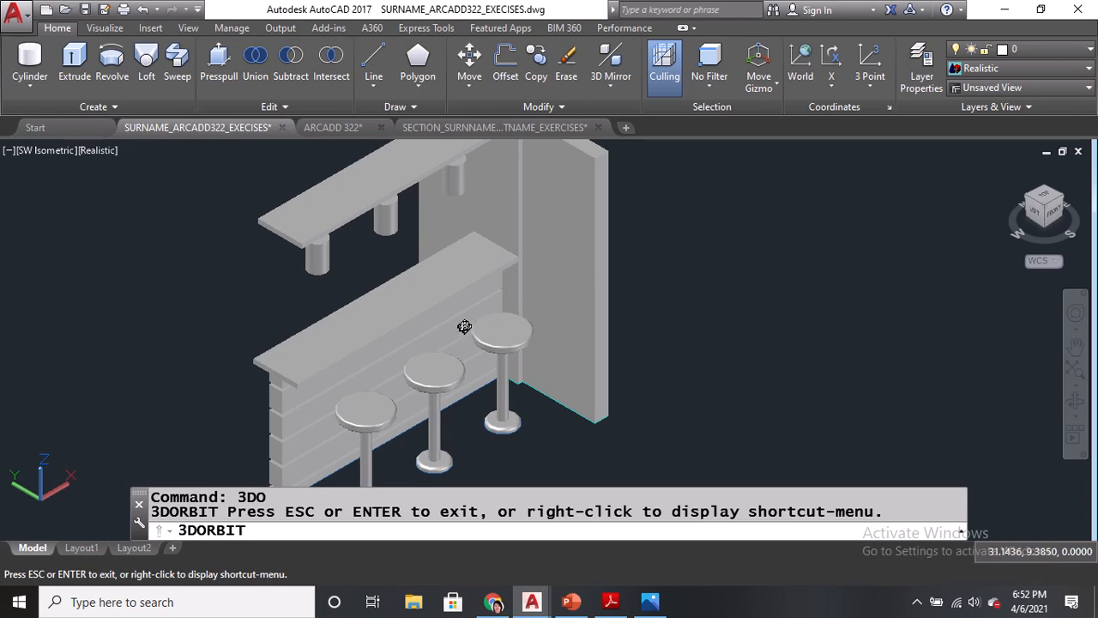
left_click_drag(464, 327, 360, 298)
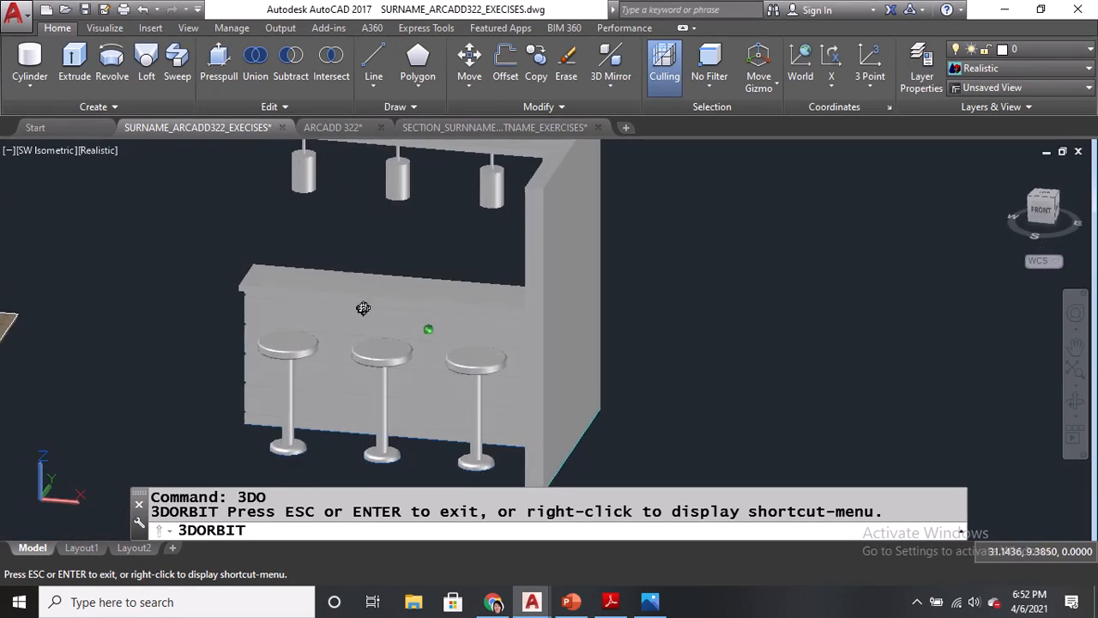
left_click_drag(363, 308, 445, 327)
key("Escape")
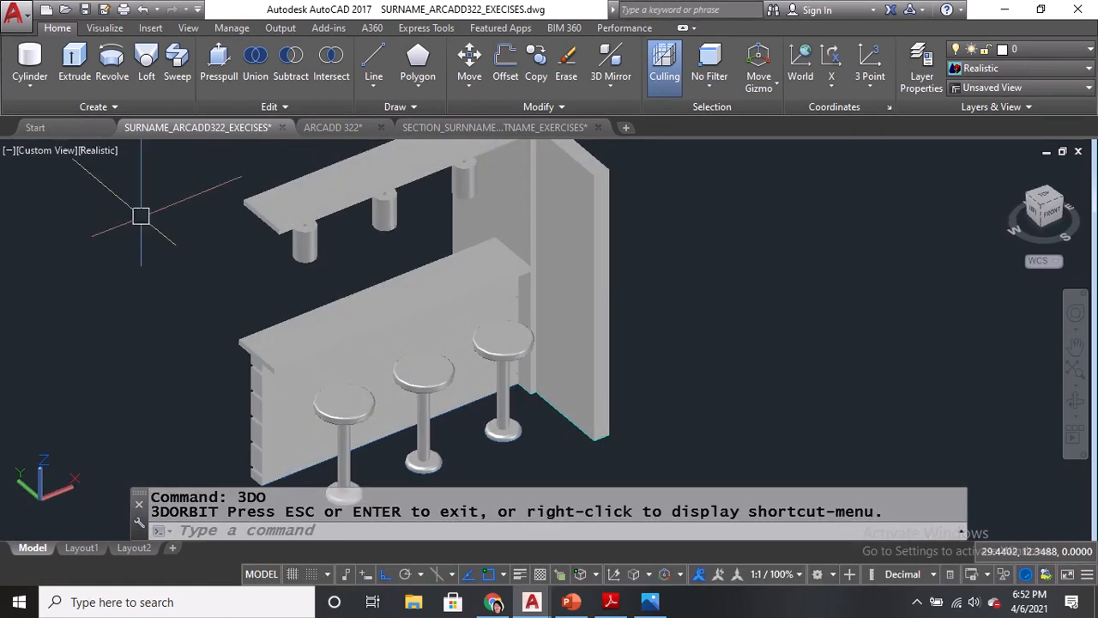
Switch the model to SE Isometric, and return it to SW Isometric to show the lounge and bar together.
left_click(49, 163)
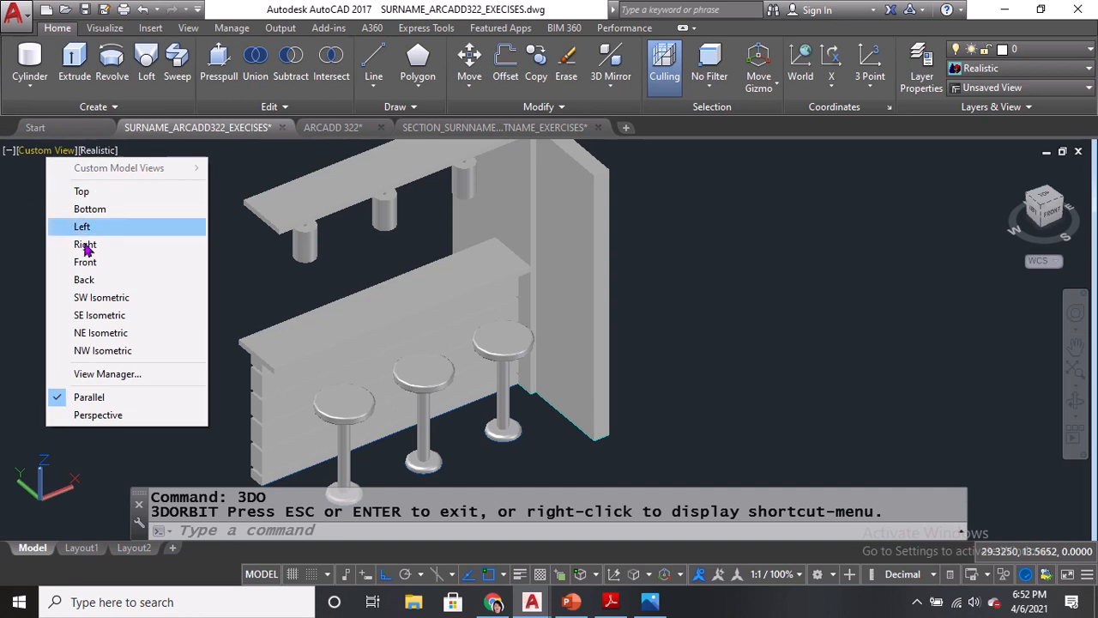
left_click(99, 315)
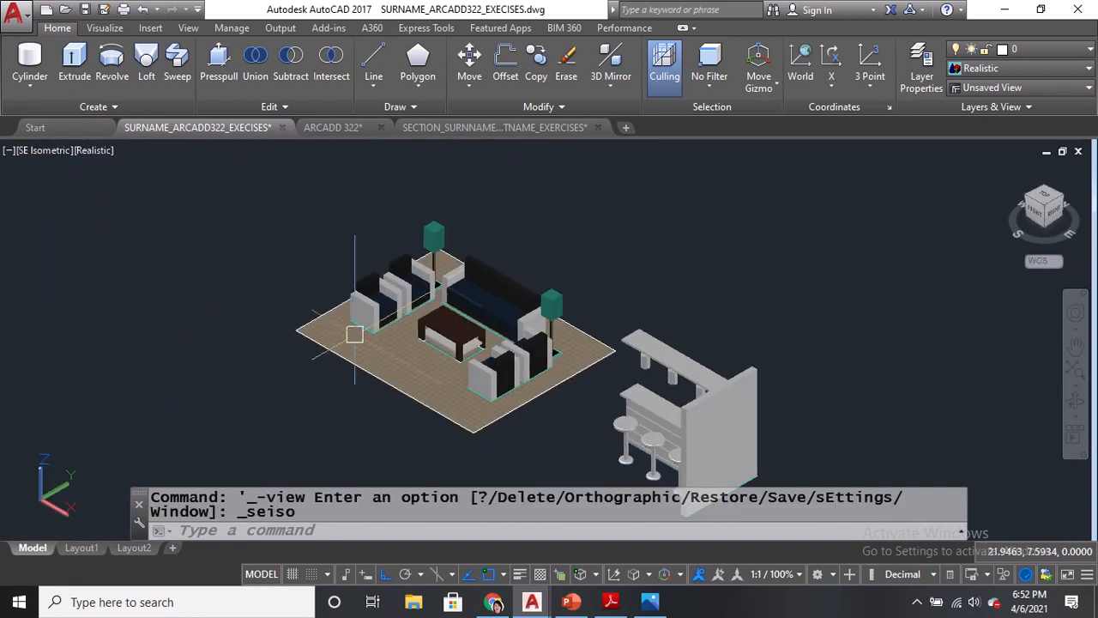
left_click(38, 151)
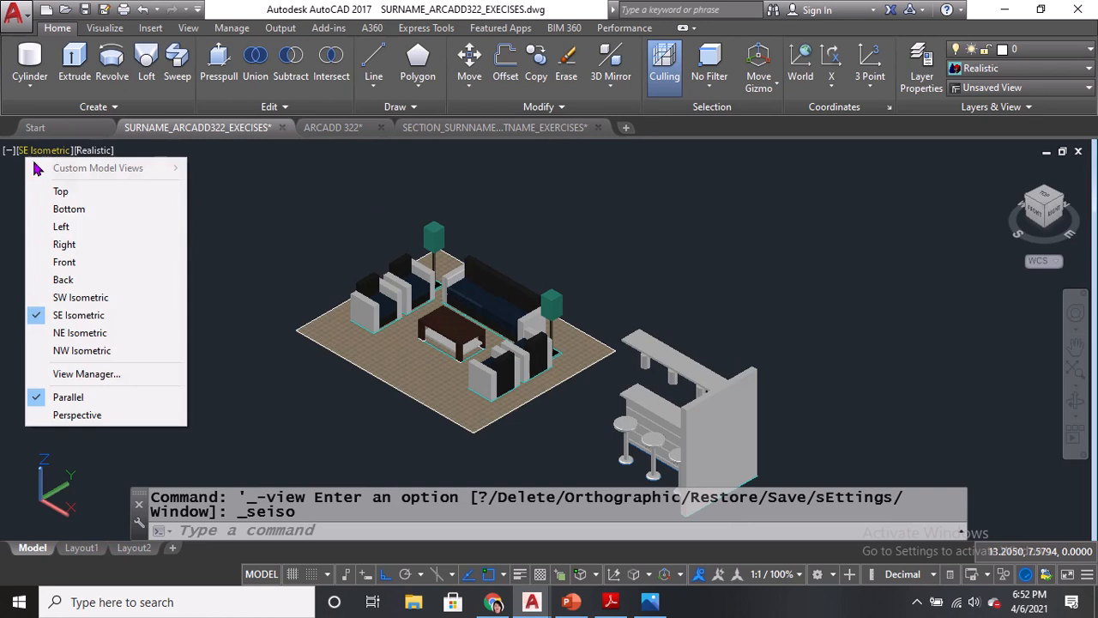
left_click(81, 297)
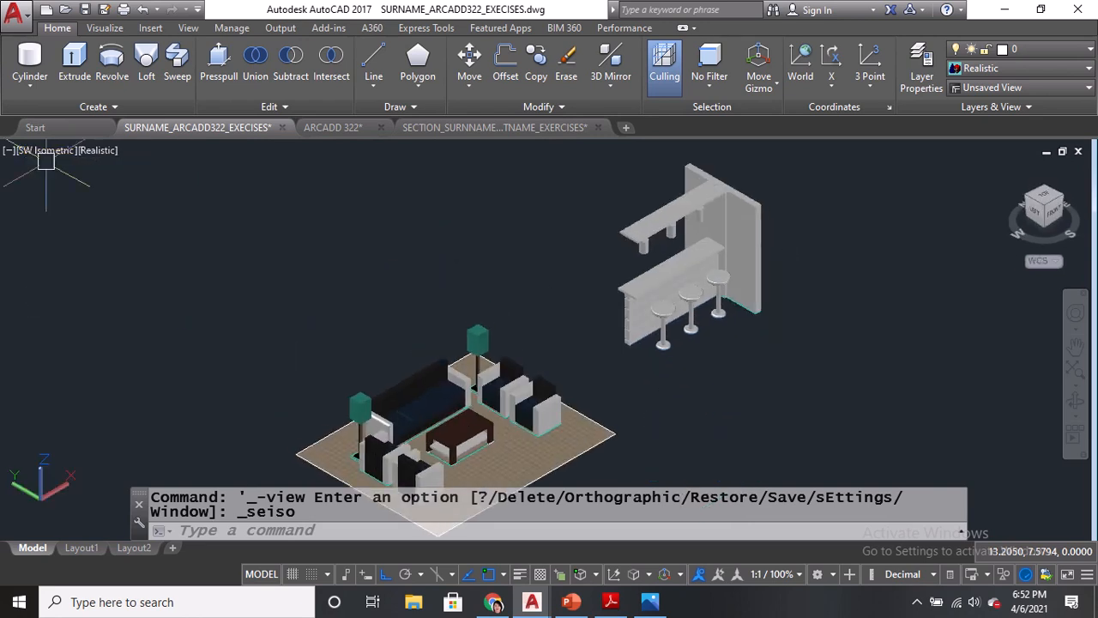
Stretch the tiled lounge floor along the X axis so it runs beneath and past the bar counter and its back wall.
scroll(593, 407, "up", 5)
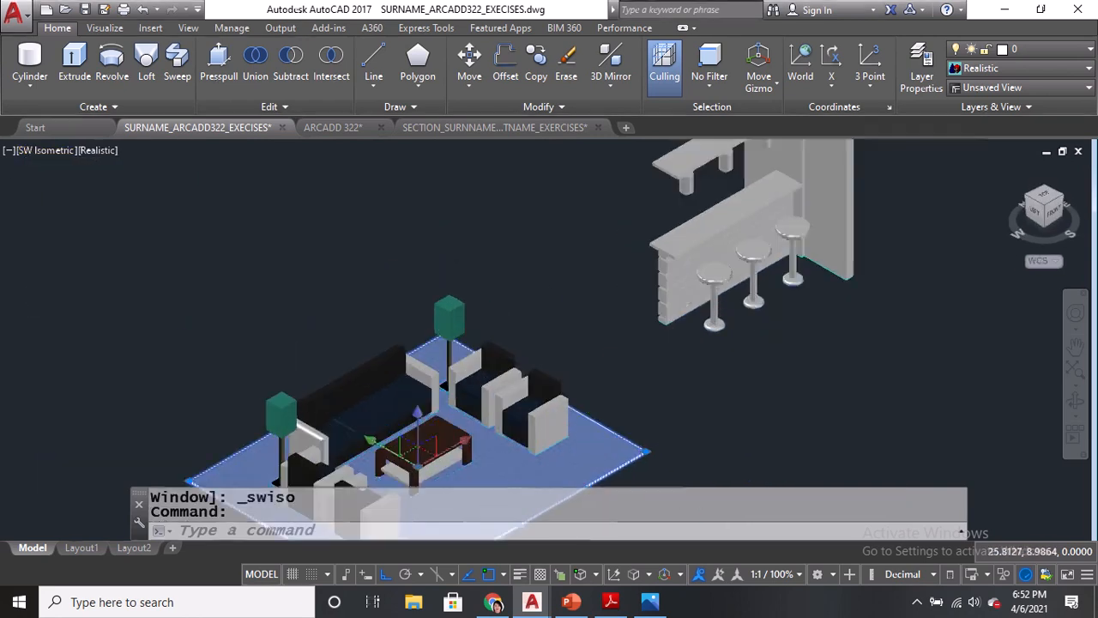
middle_click_drag(589, 390, 320, 302)
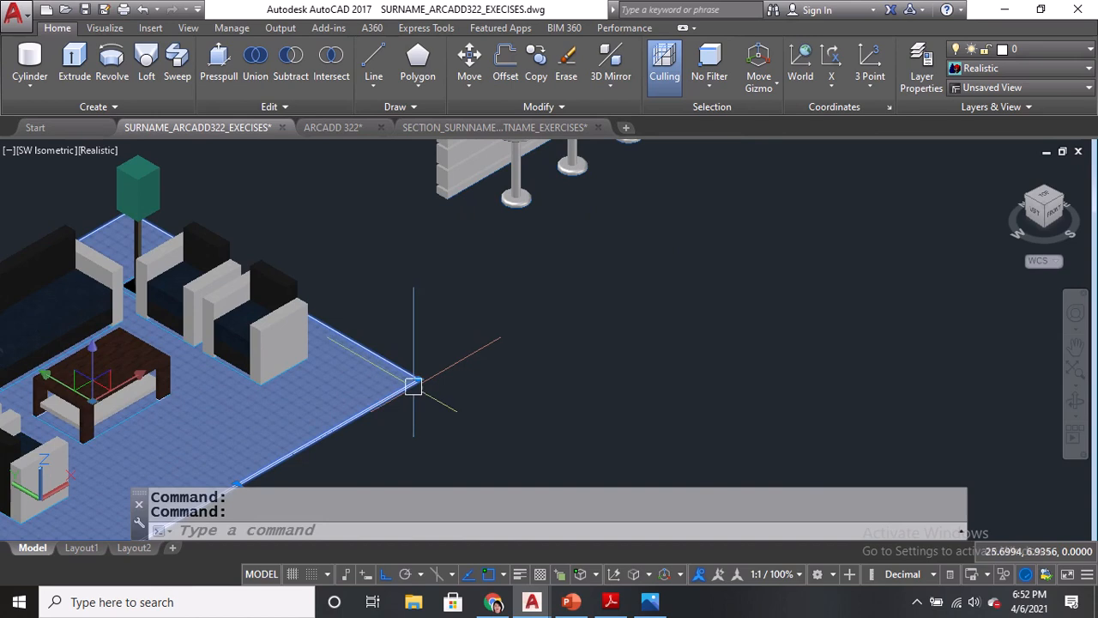
left_click(418, 379)
middle_click_drag(656, 240, 508, 387)
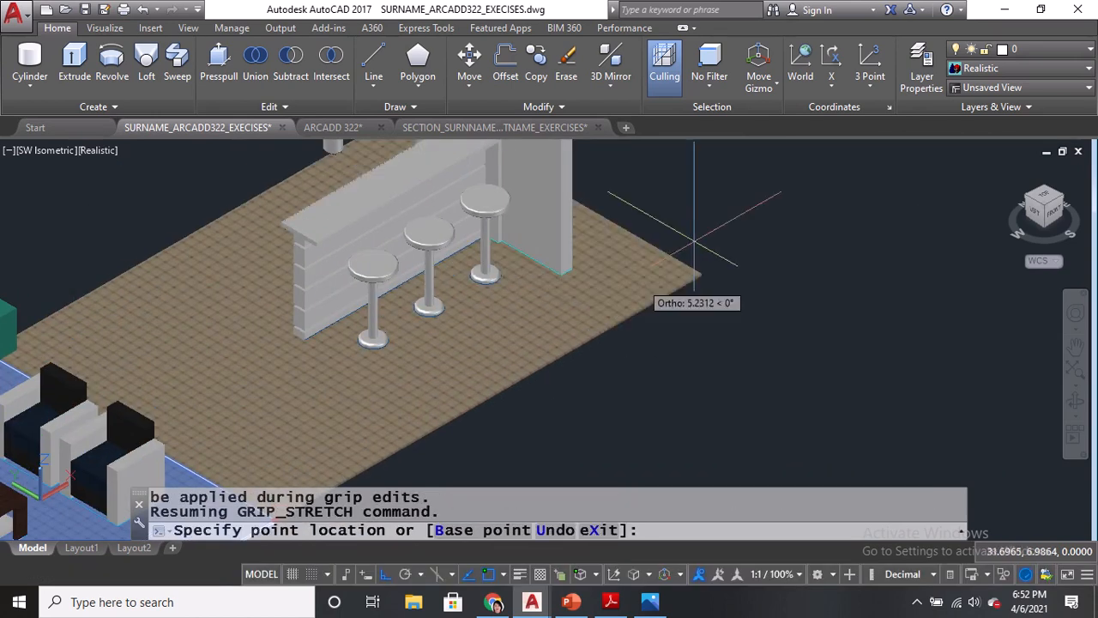
left_click(779, 191)
middle_click_drag(613, 268, 606, 380)
key("Escape")
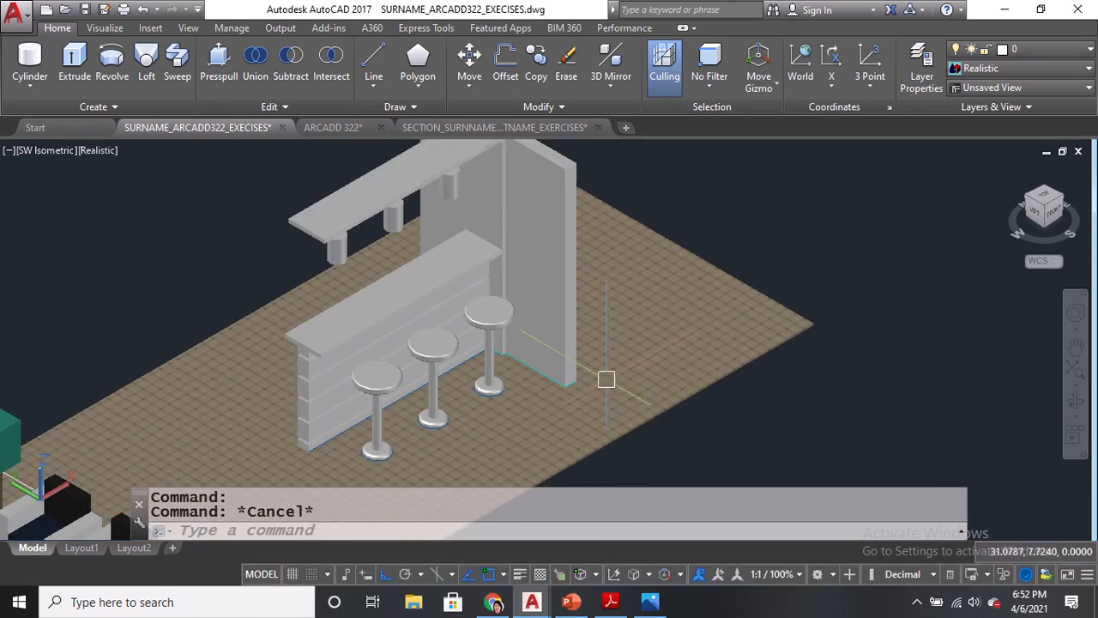
Open the Materials Browser with the RMAT command and bring the whole bar into view.
type("r")
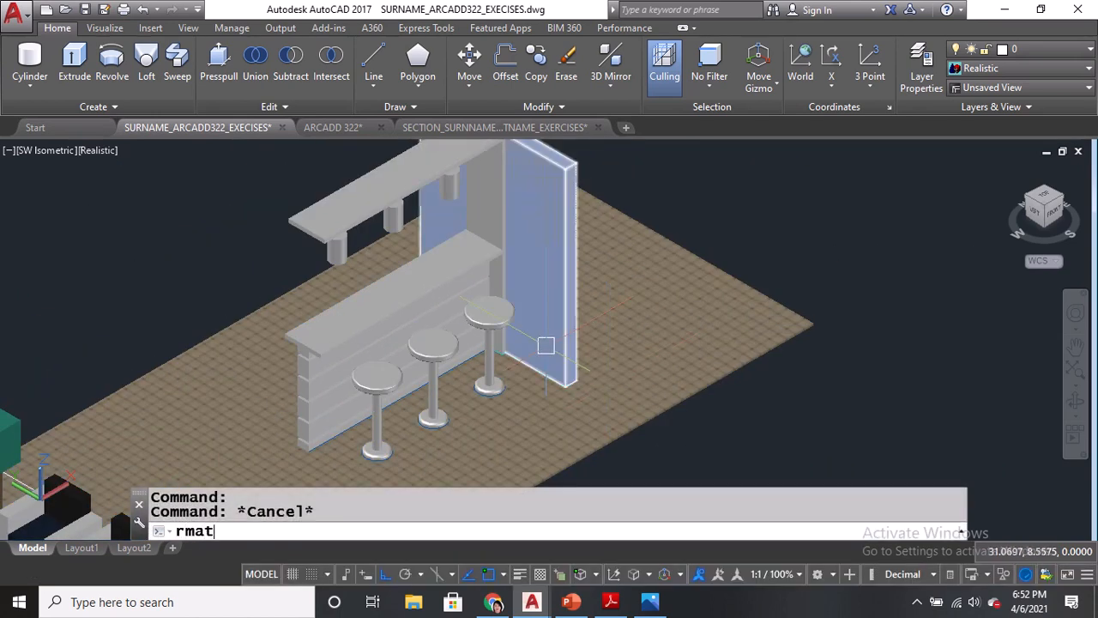
type("mat")
key("Return")
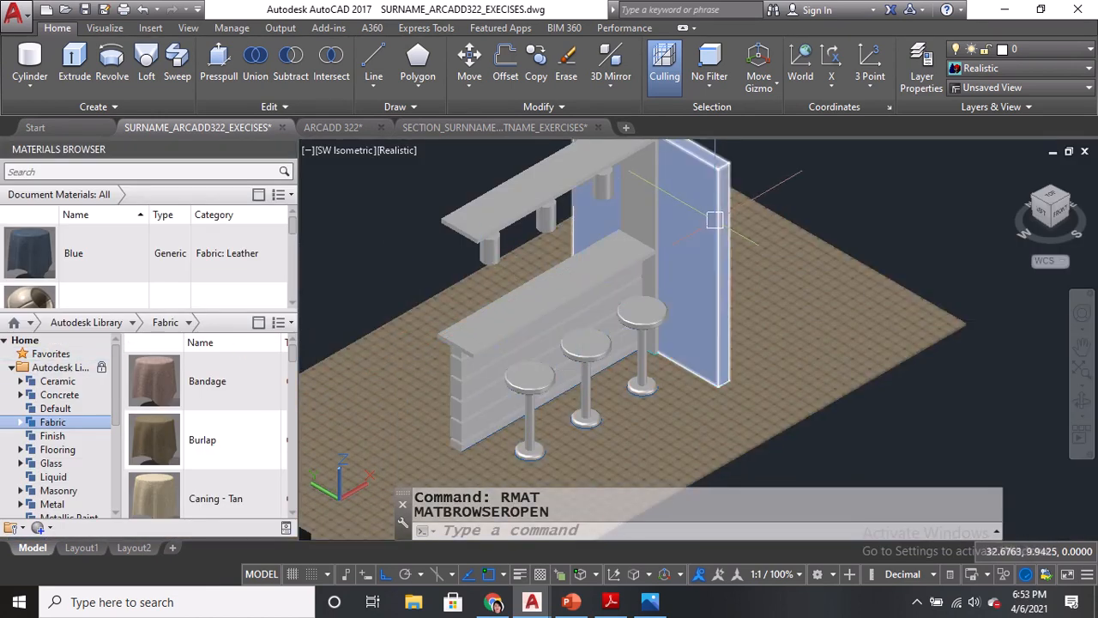
middle_click_drag(544, 304, 553, 344)
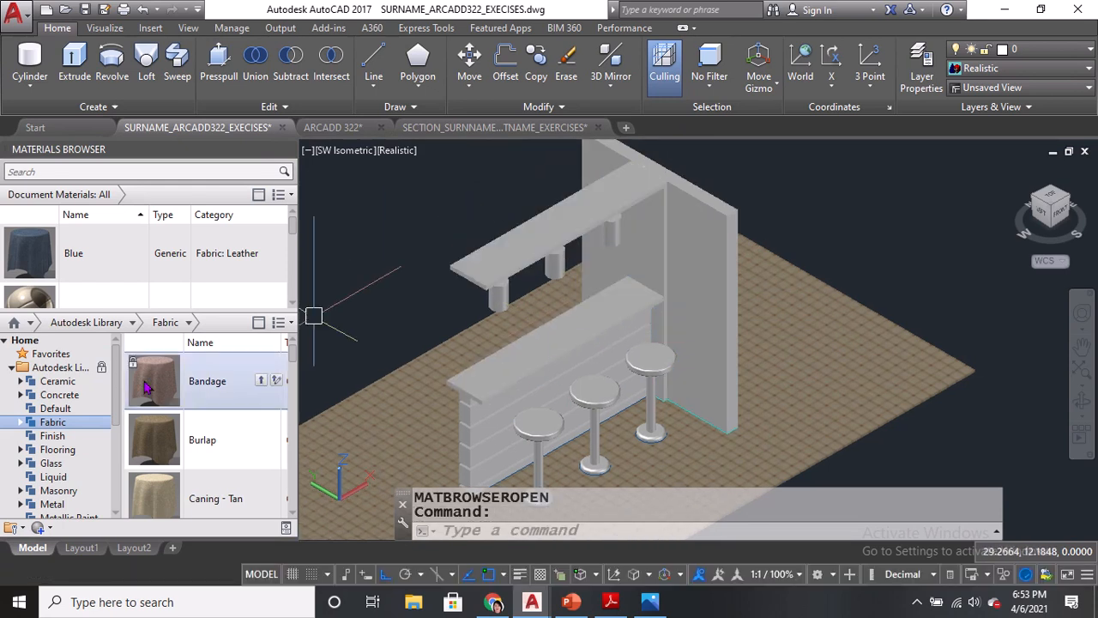
Apply the Chestnut matte wall paint from the Autodesk Library to the bar's overhead canopy and its upright.
left_click_drag(118, 400, 114, 479)
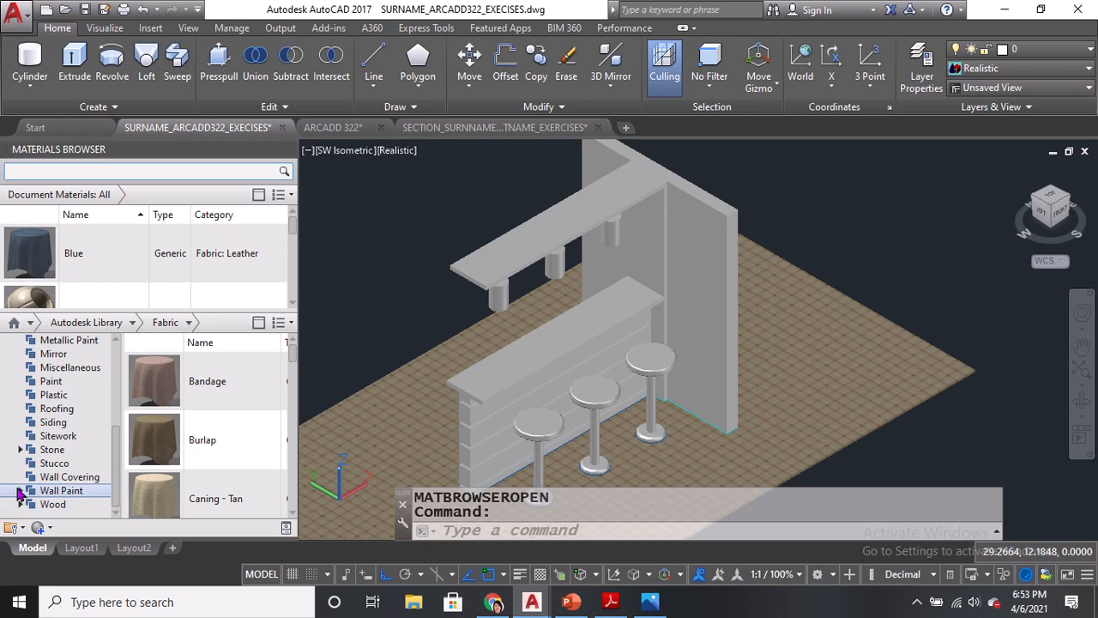
left_click(20, 491)
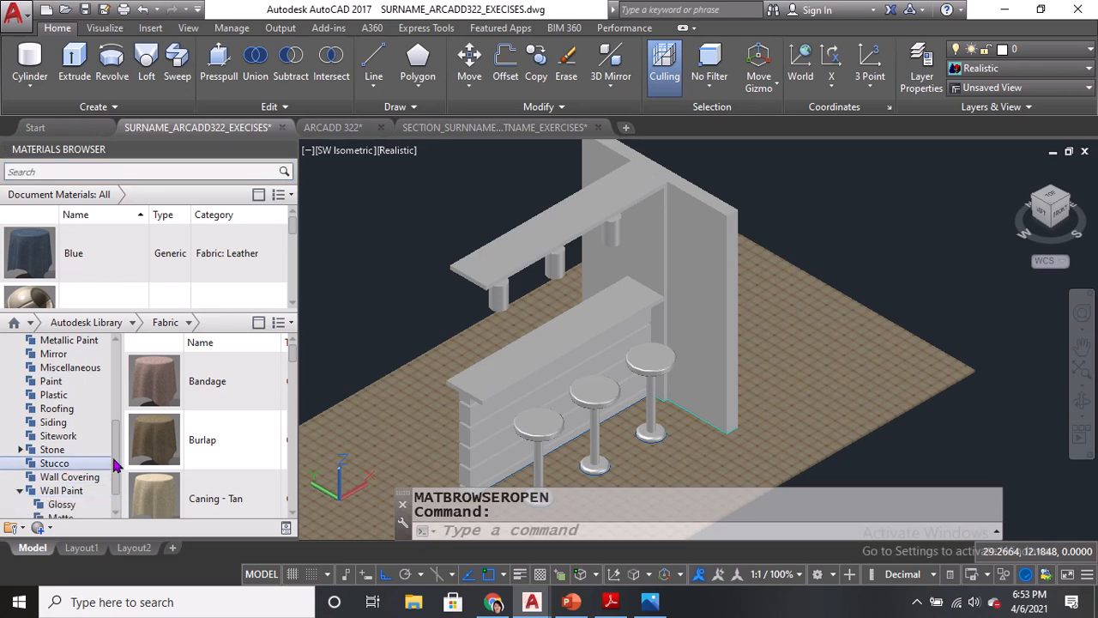
scroll(61, 491, "down", 1)
left_click(62, 490)
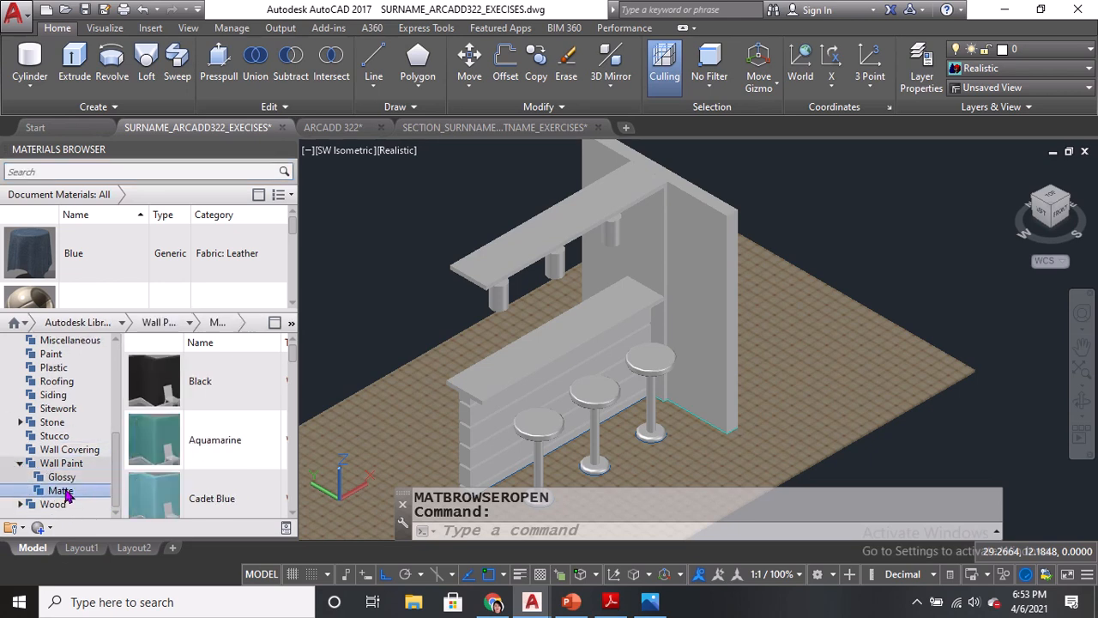
left_click_drag(291, 361, 292, 442)
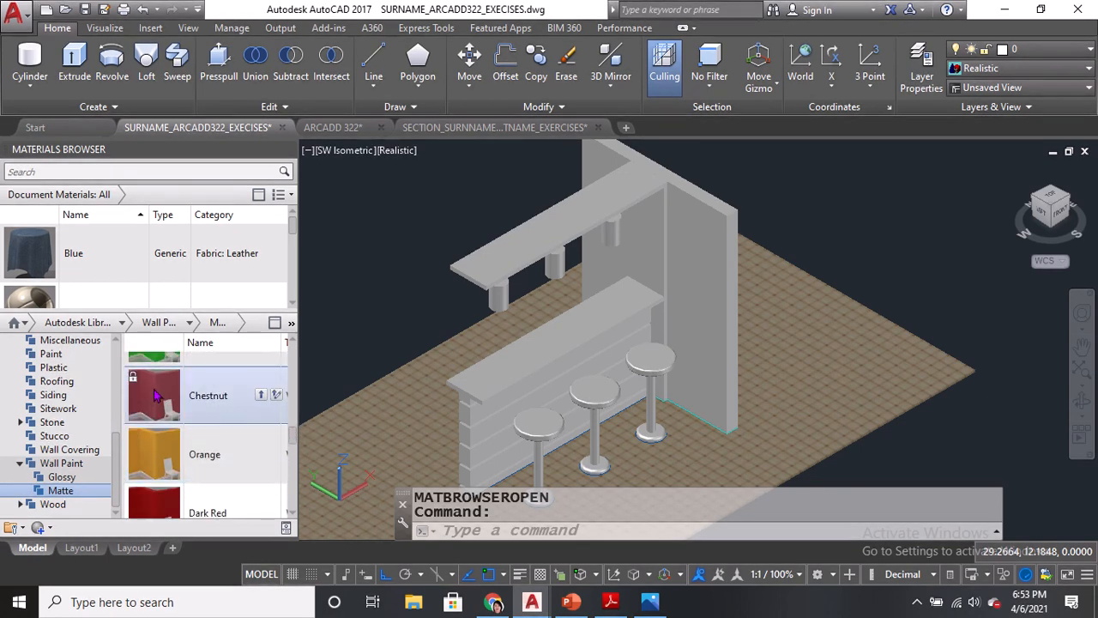
left_click(564, 219)
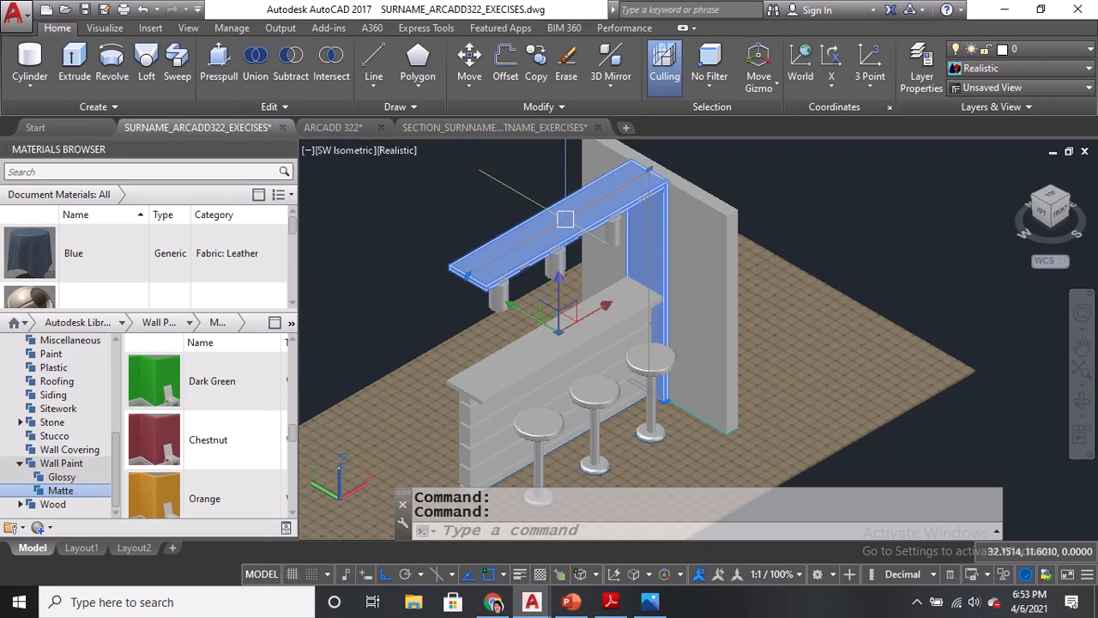
left_click(261, 439)
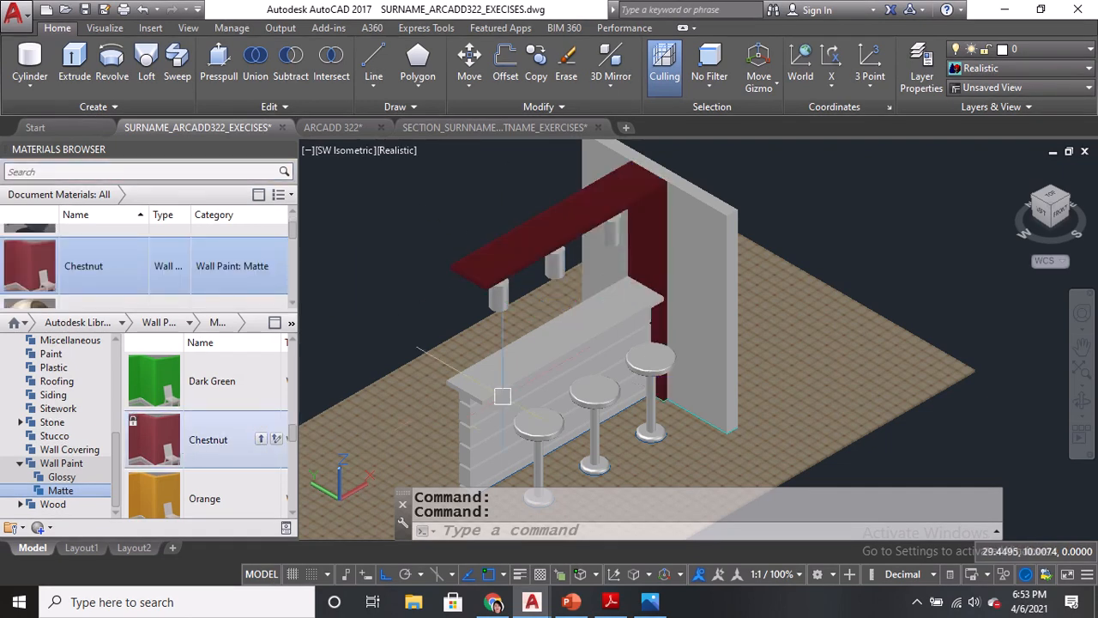
Apply the Polished - Black granite material from the Stone category to the bar's countertop.
middle_click_drag(524, 398, 522, 317)
scroll(499, 281, "up", 2)
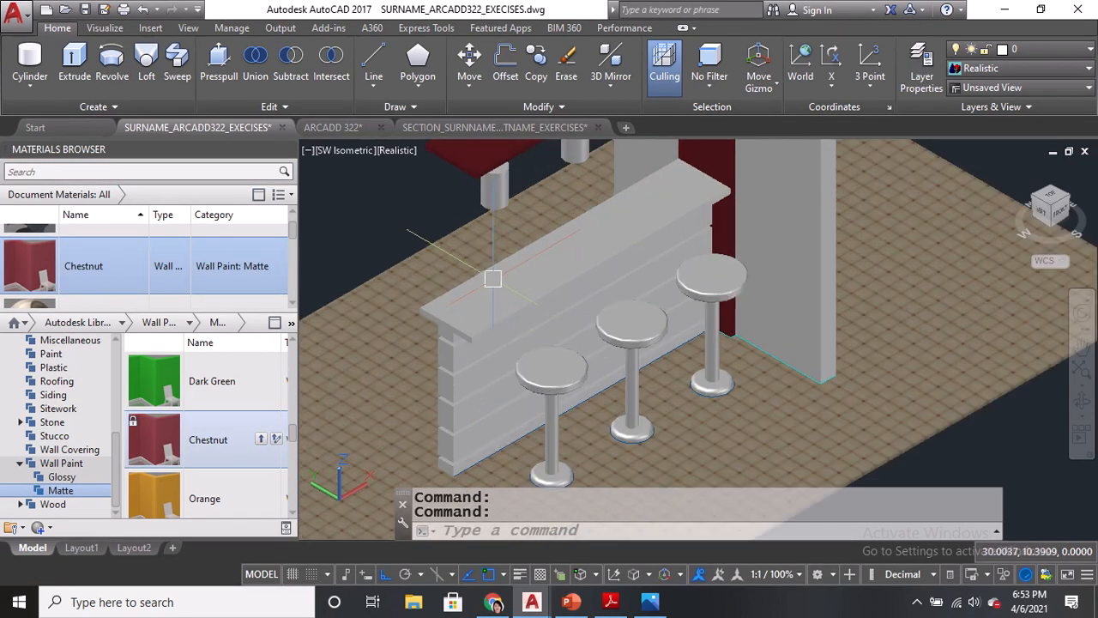
left_click(493, 278)
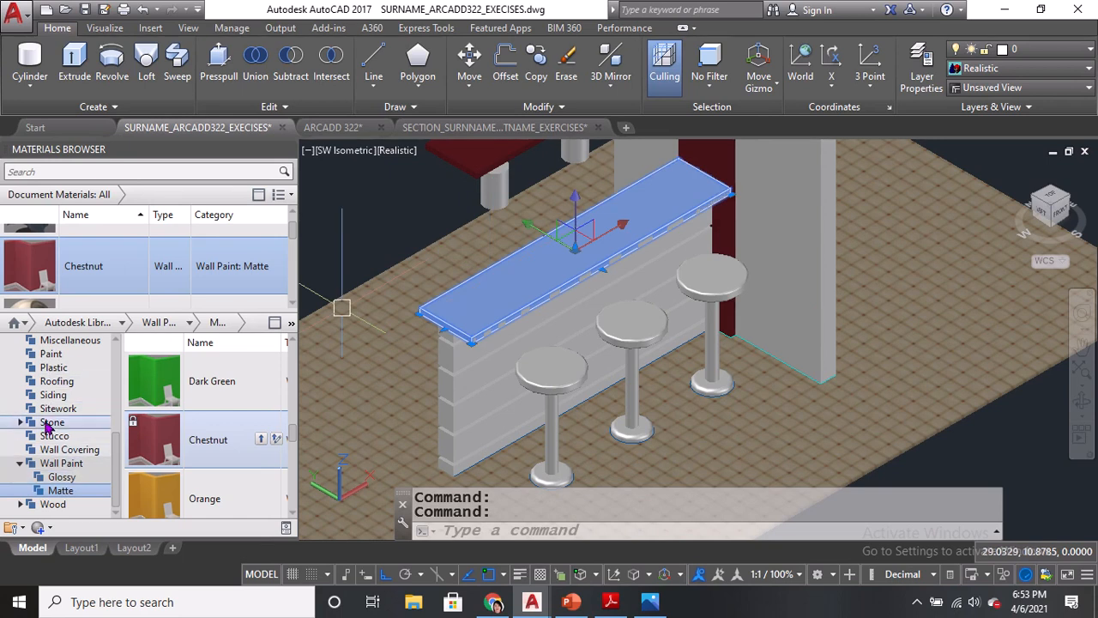
left_click(20, 422)
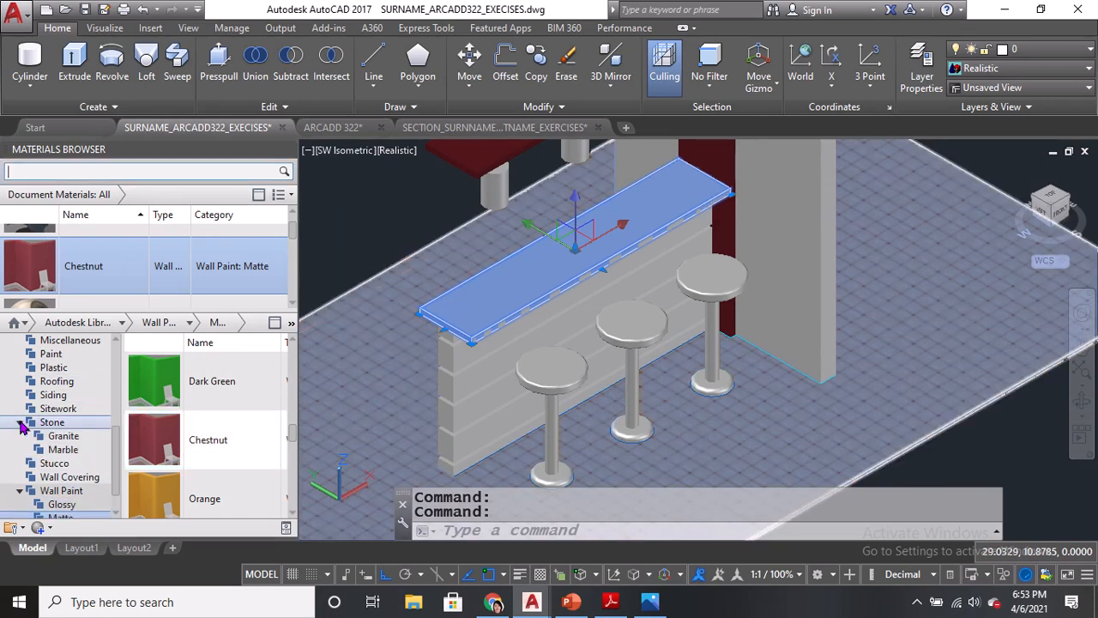
left_click(64, 435)
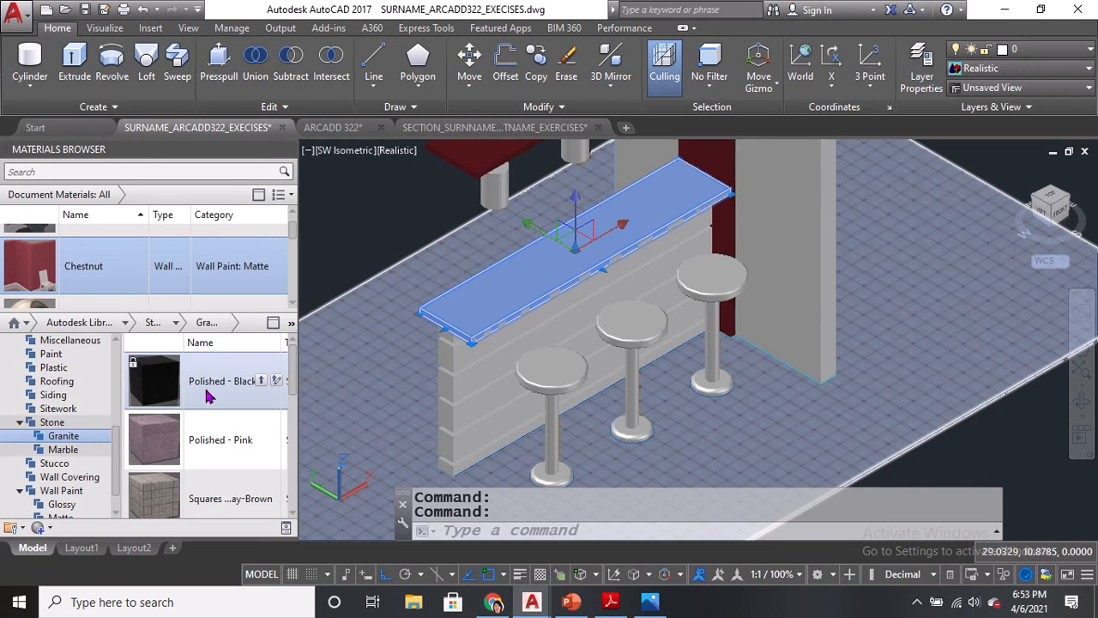
left_click(260, 381)
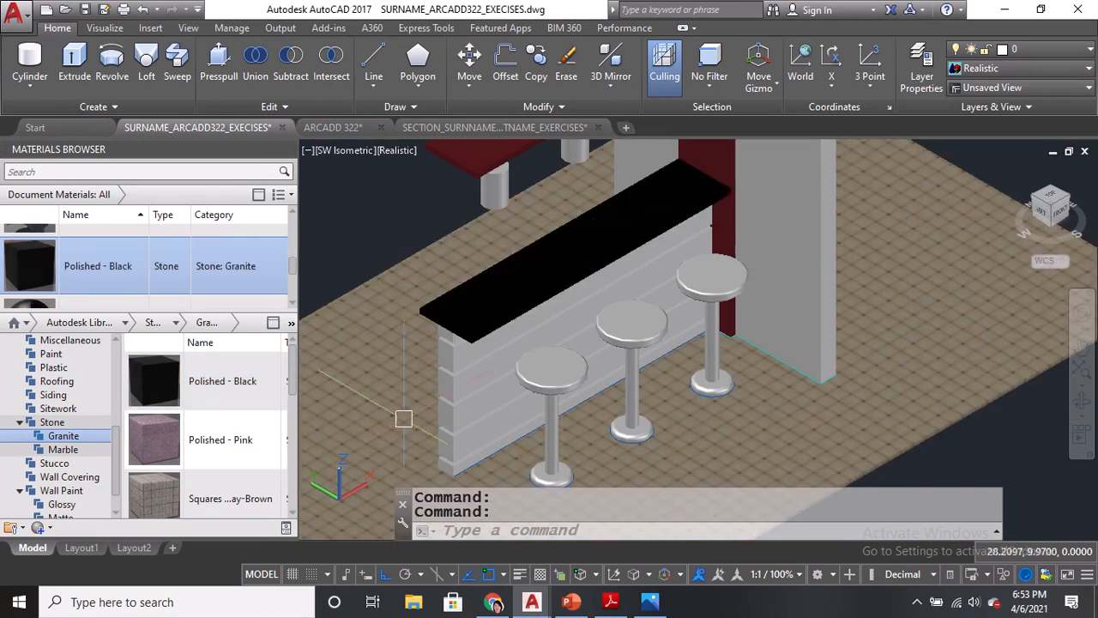
Apply the Ivory Gloss material from the glossy wall paints to the grooved support wall under the countertop.
left_click(492, 406)
key("ctrl")
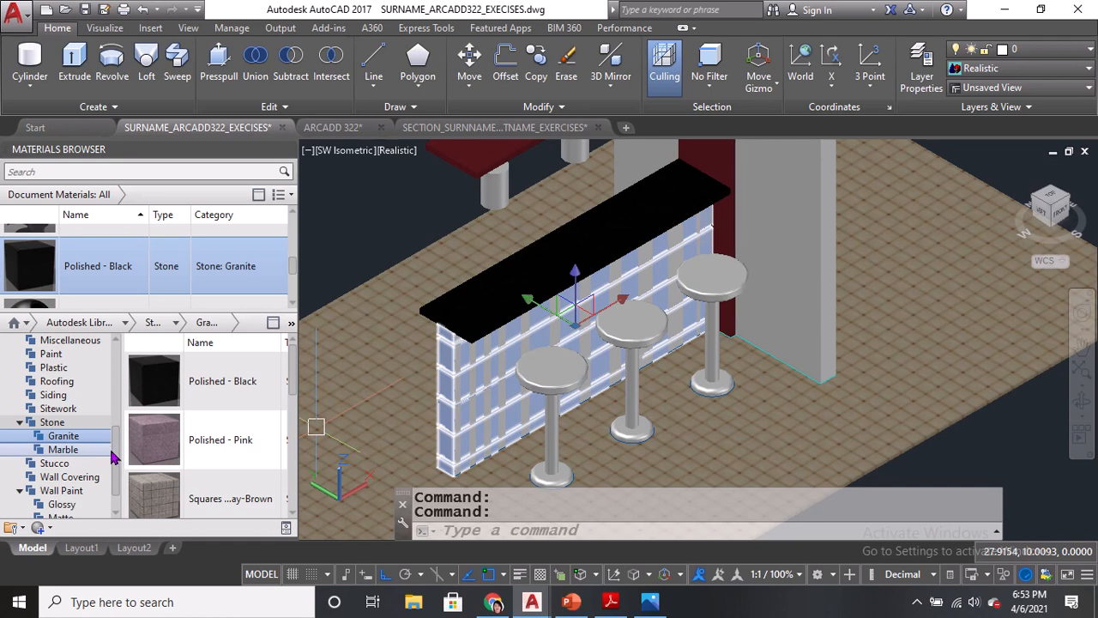
scroll(119, 477, "down", 1)
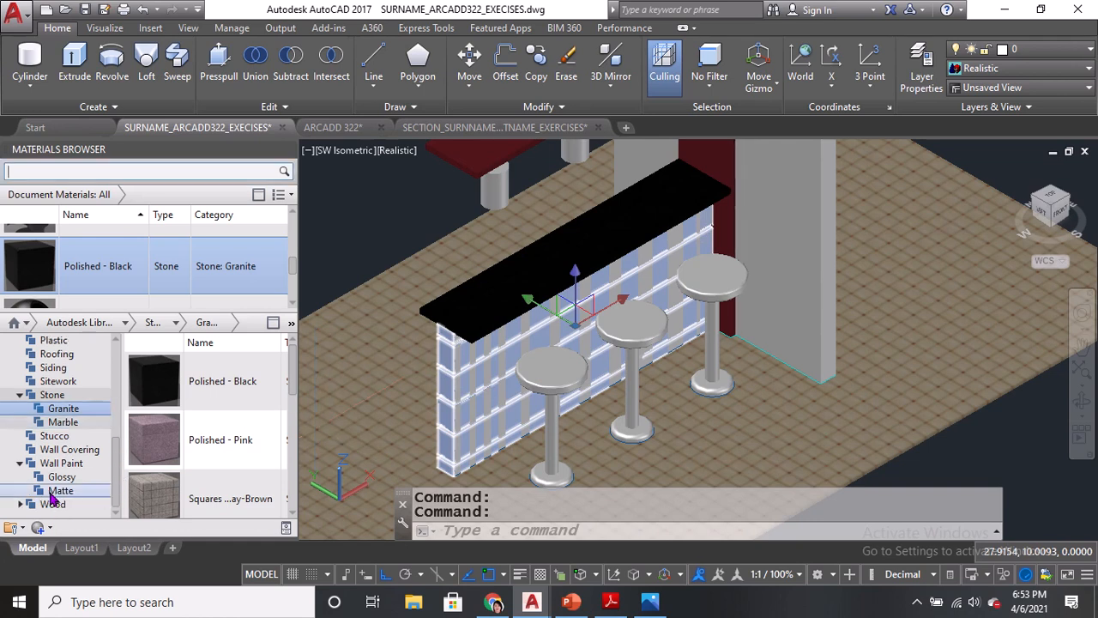
left_click(53, 490)
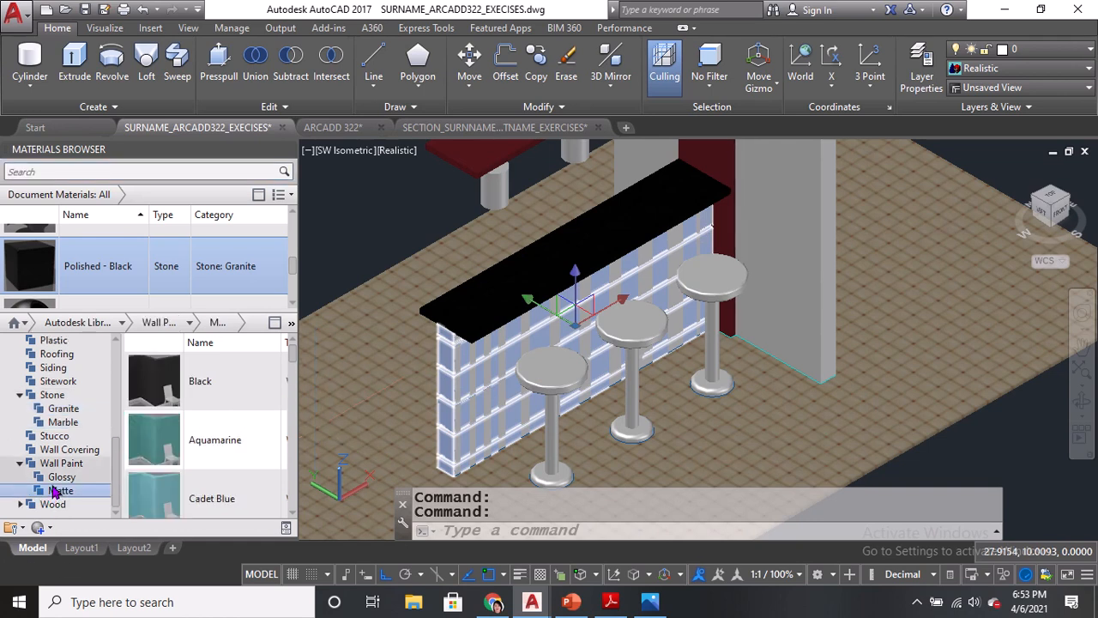
left_click(57, 480)
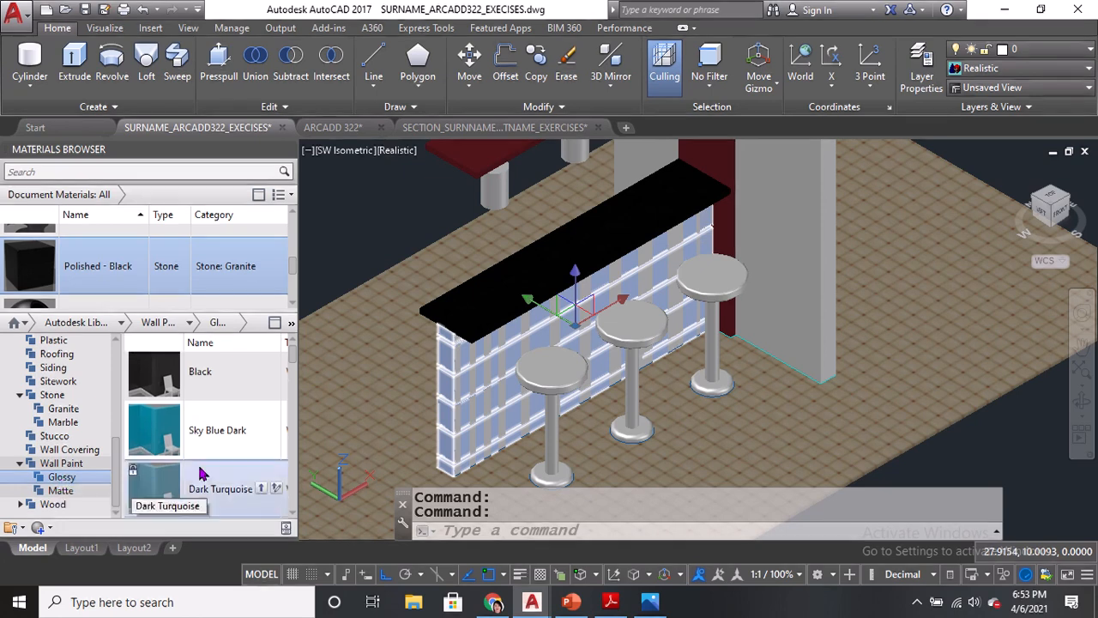
left_click_drag(292, 361, 288, 439)
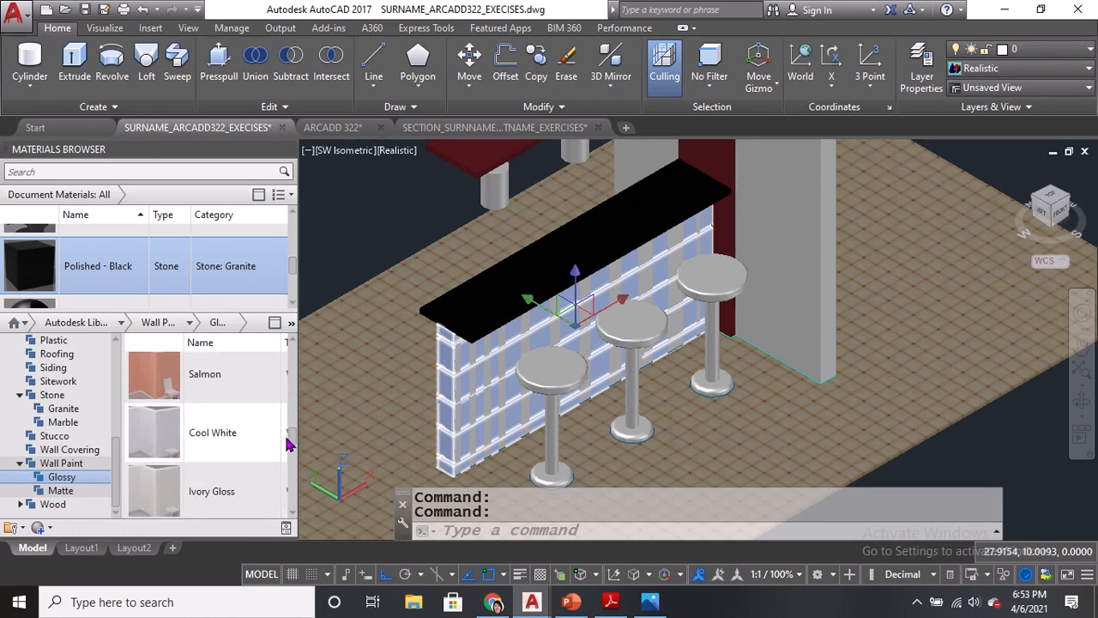
mouse_move(288, 443)
left_mouse_down()
mouse_move(290, 455)
mouse_move(287, 444)
left_mouse_up()
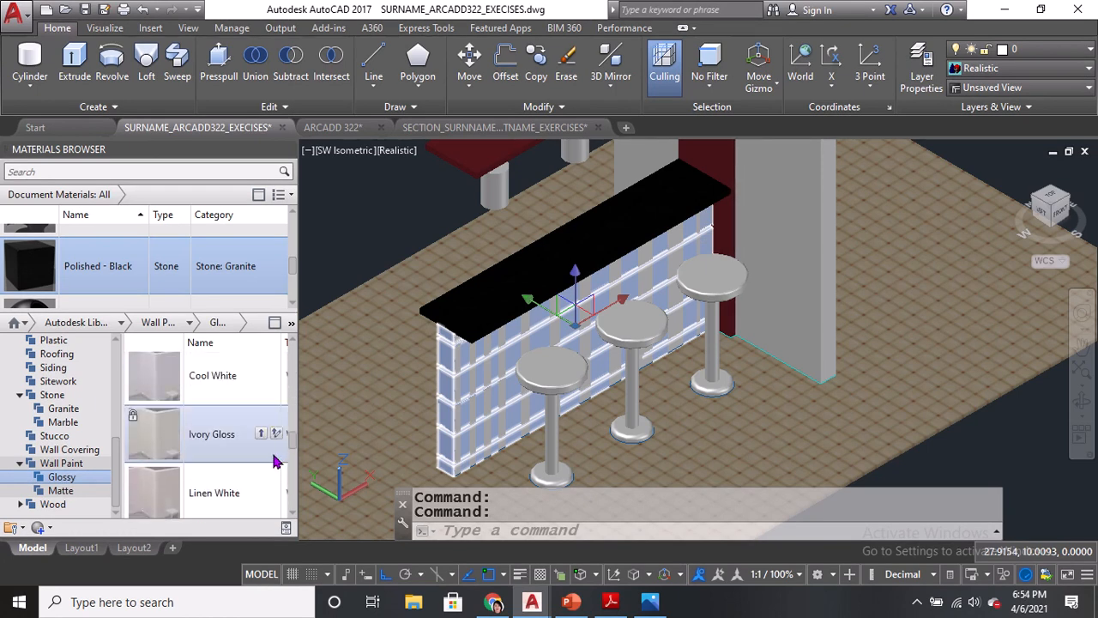
left_click(264, 434)
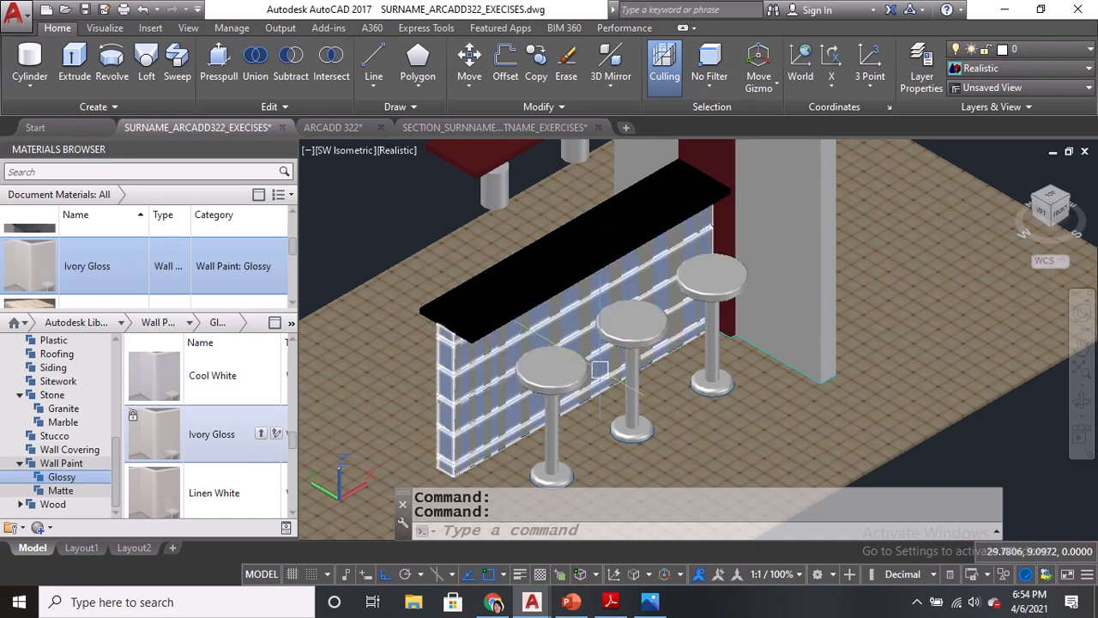
Apply the Bandage fabric material to the seat of the nearest bar stool.
middle_click_drag(590, 381, 554, 371)
scroll(554, 371, "up", 3)
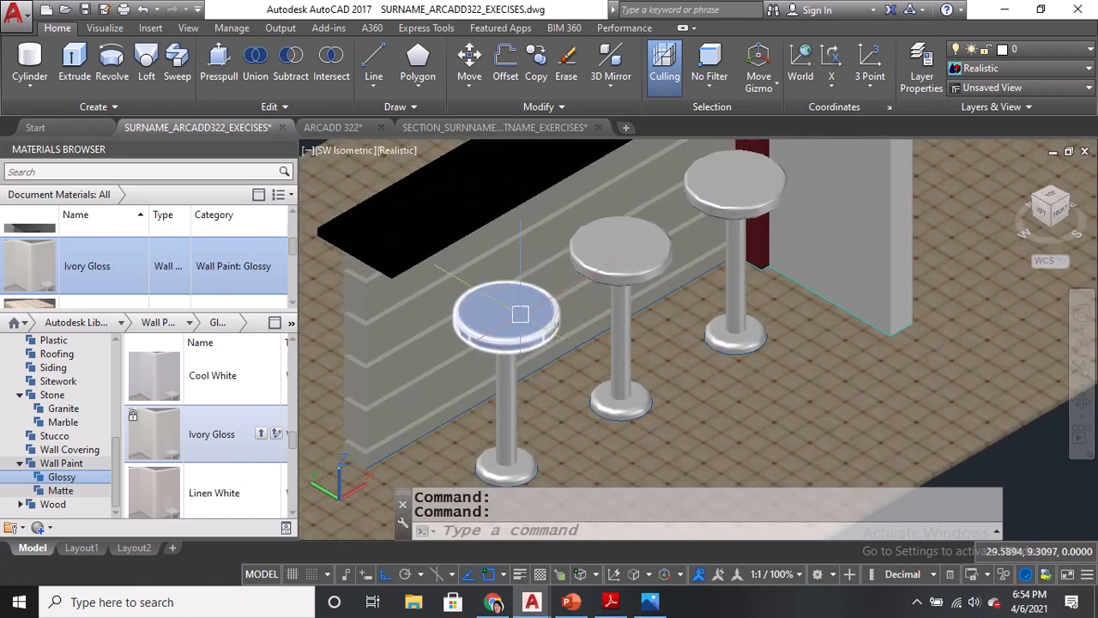
left_click_drag(112, 466, 113, 396)
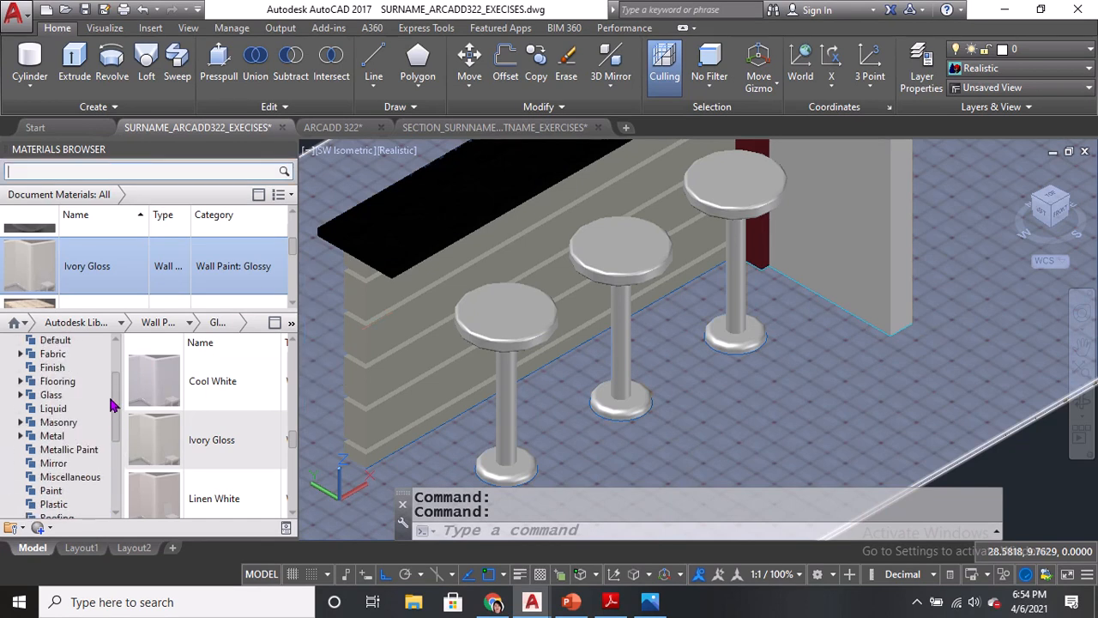
left_click(34, 355)
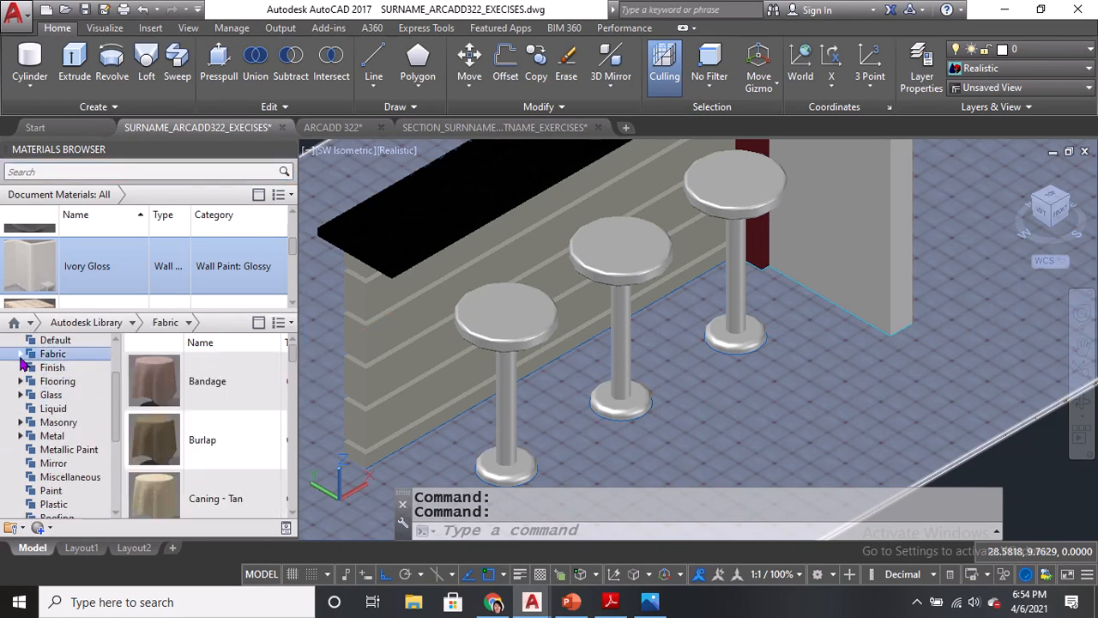
left_click(20, 354)
left_click(505, 319)
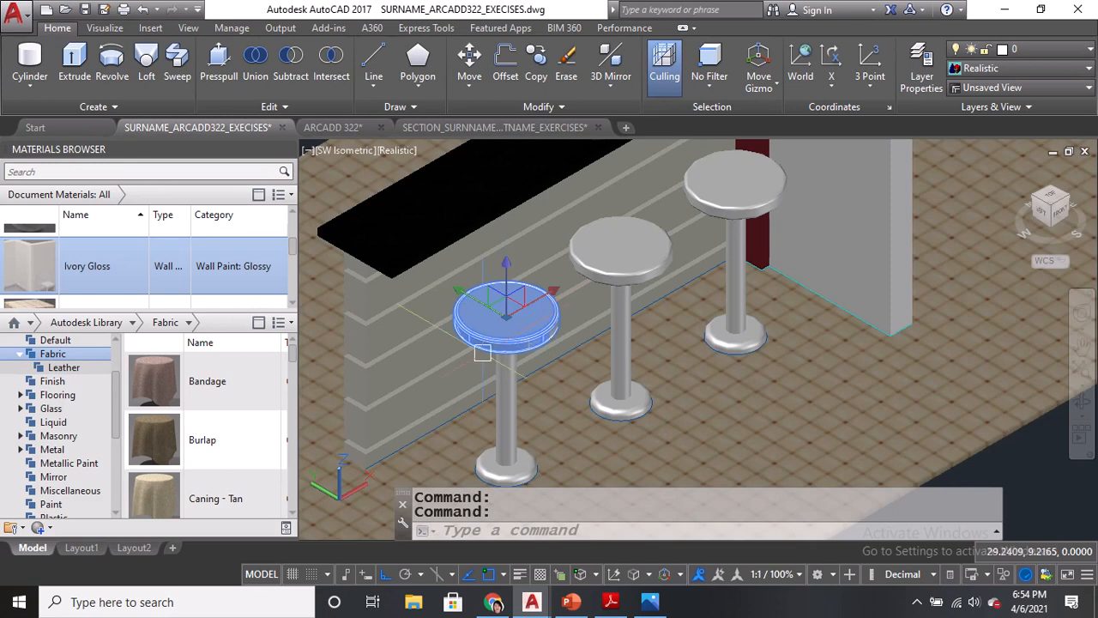
left_click(261, 381)
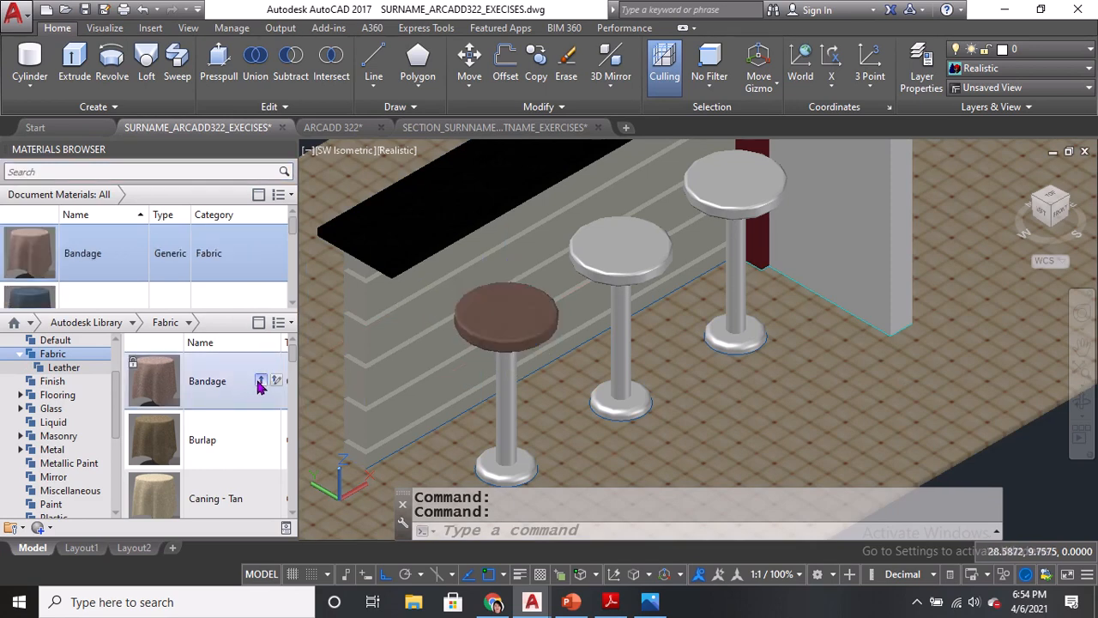
Apply the Basic mirror material to the round base of the nearest bar stool.
middle_click_drag(544, 456, 529, 356)
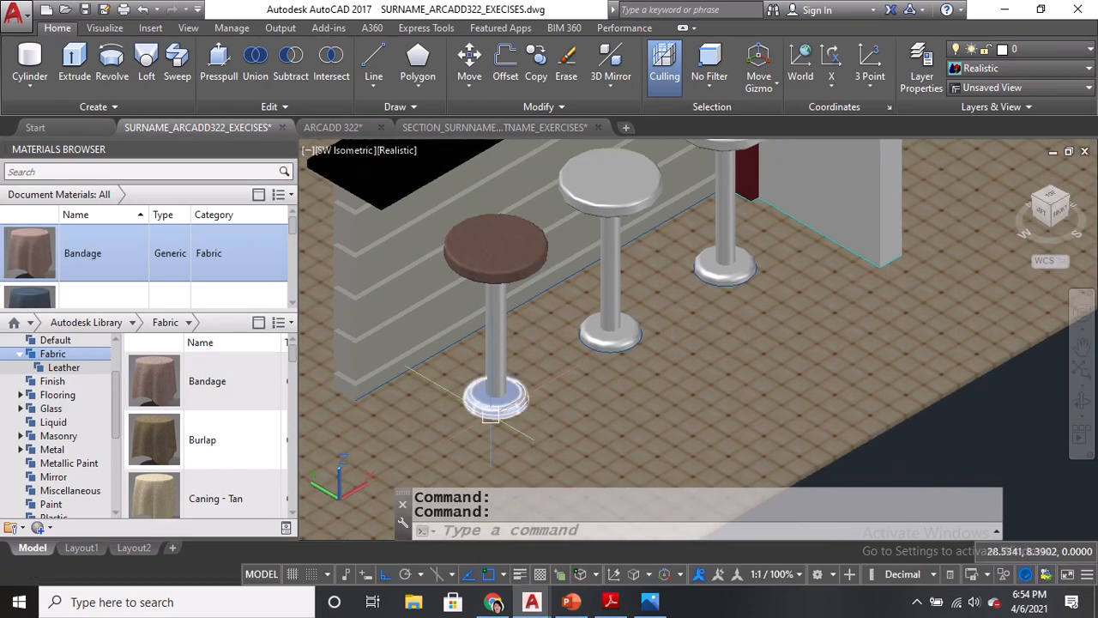
left_click(496, 402)
scroll(117, 422, "down", 2)
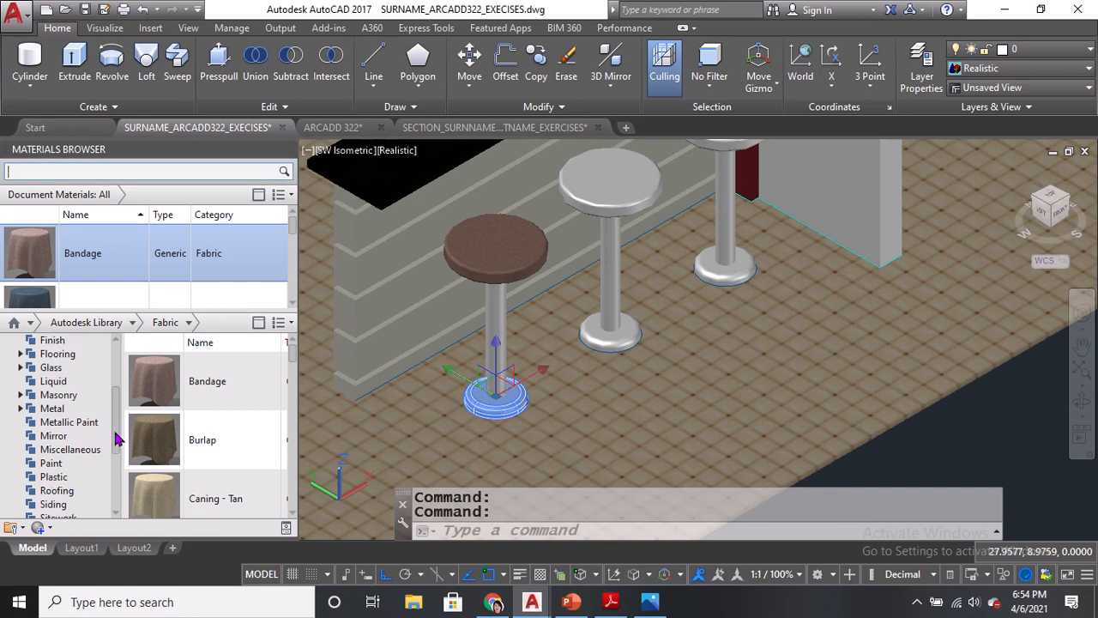
left_click(53, 396)
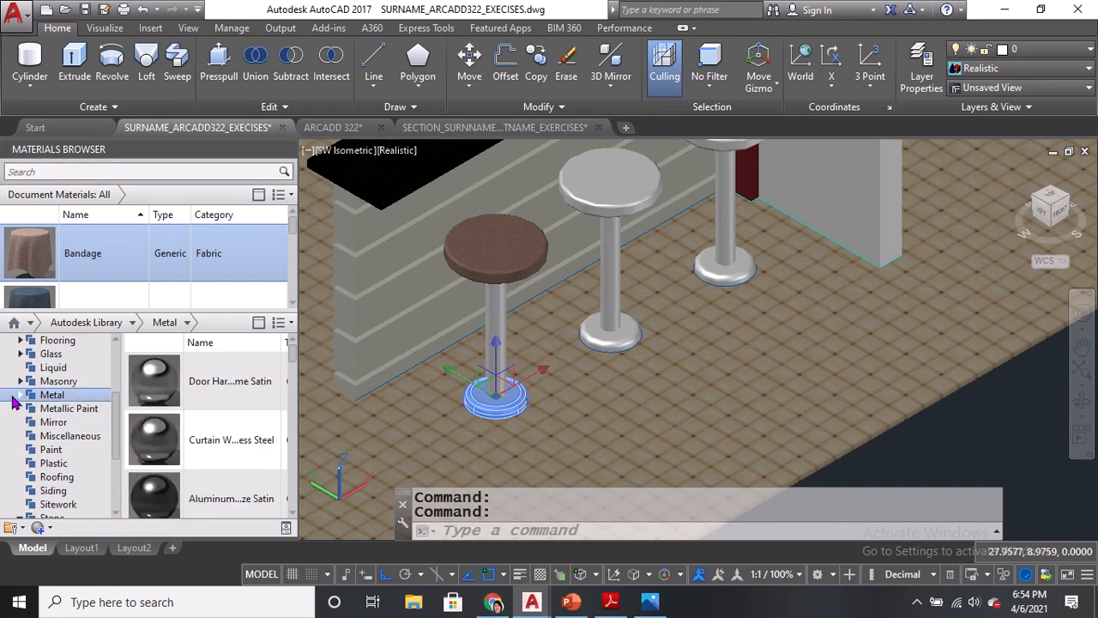
left_click(53, 422)
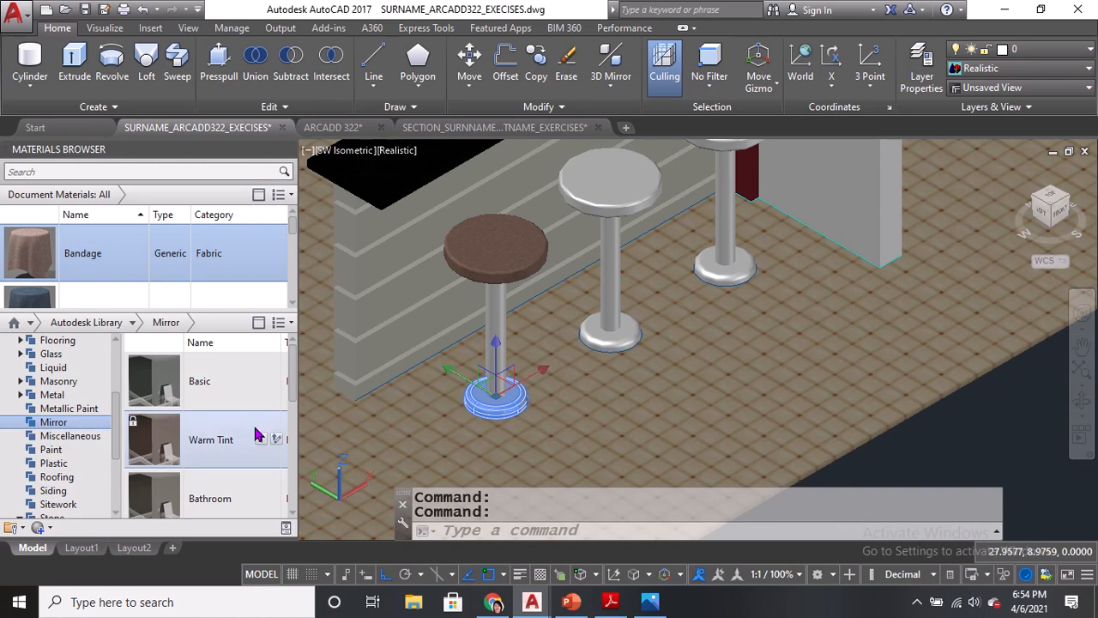
left_click(260, 382)
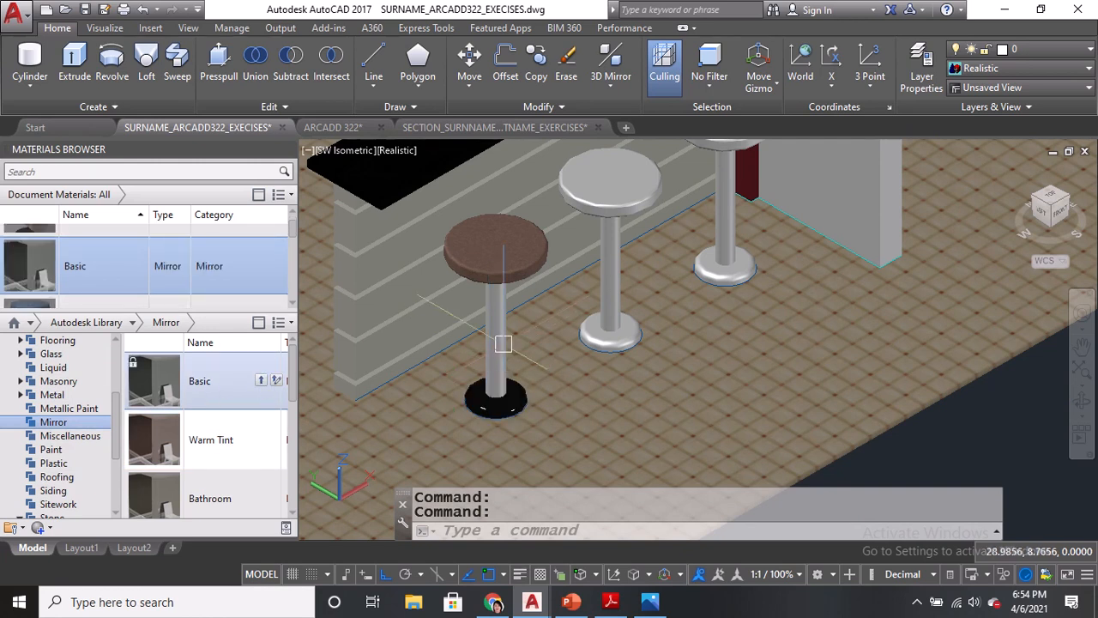
Match the nearest bar stool's brown fabric seat material onto the seats of the other two stools.
key("Escape")
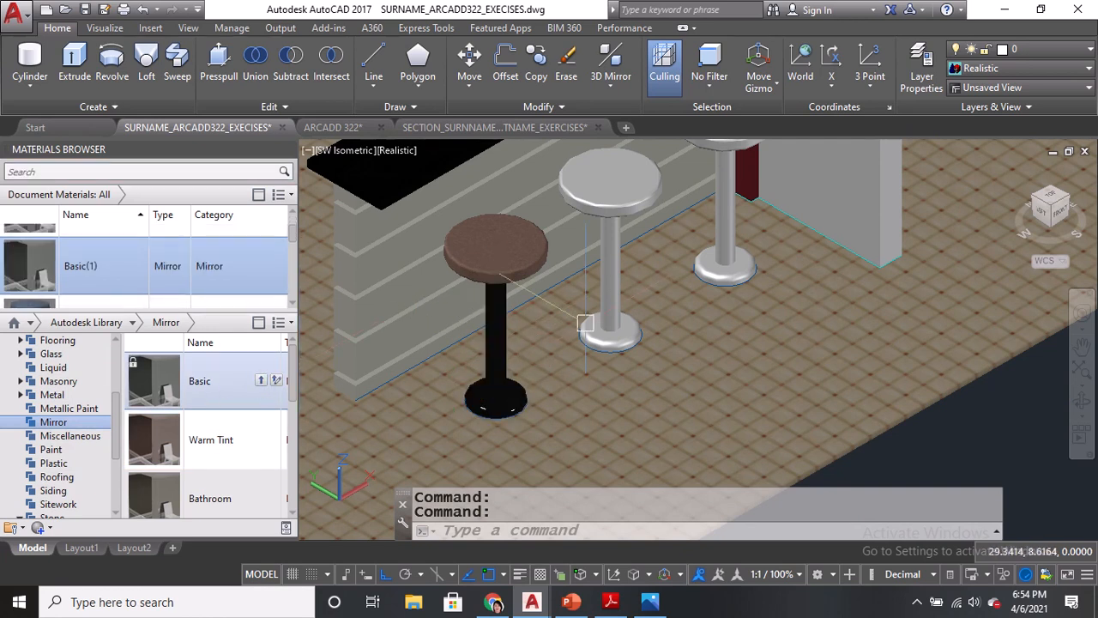
middle_click_drag(568, 364, 590, 428)
type("Ma")
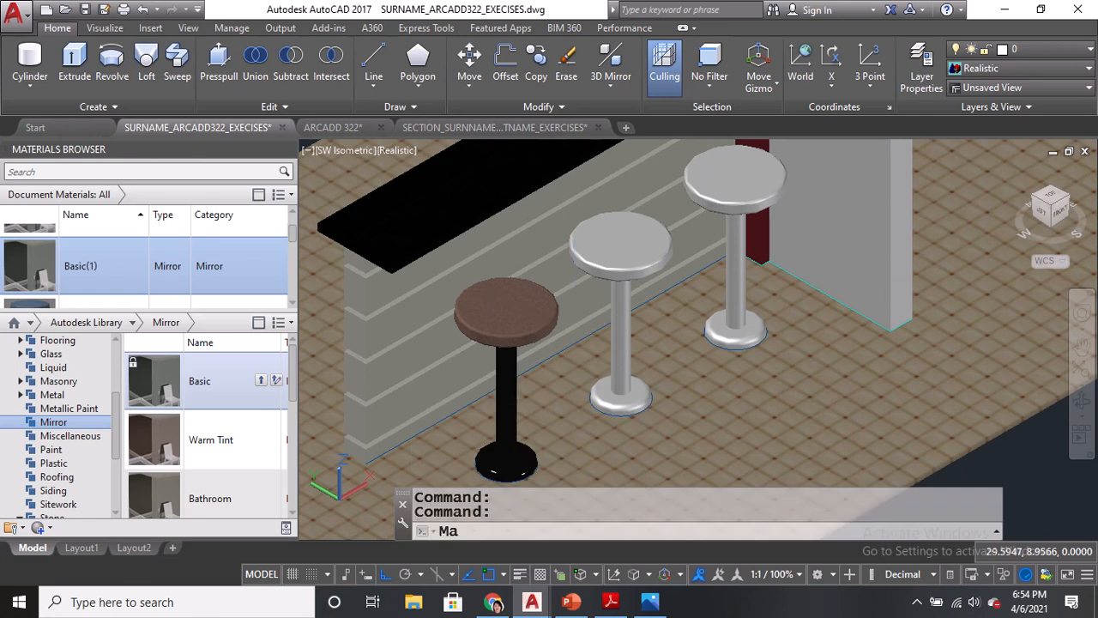
key("Return")
left_click(505, 326)
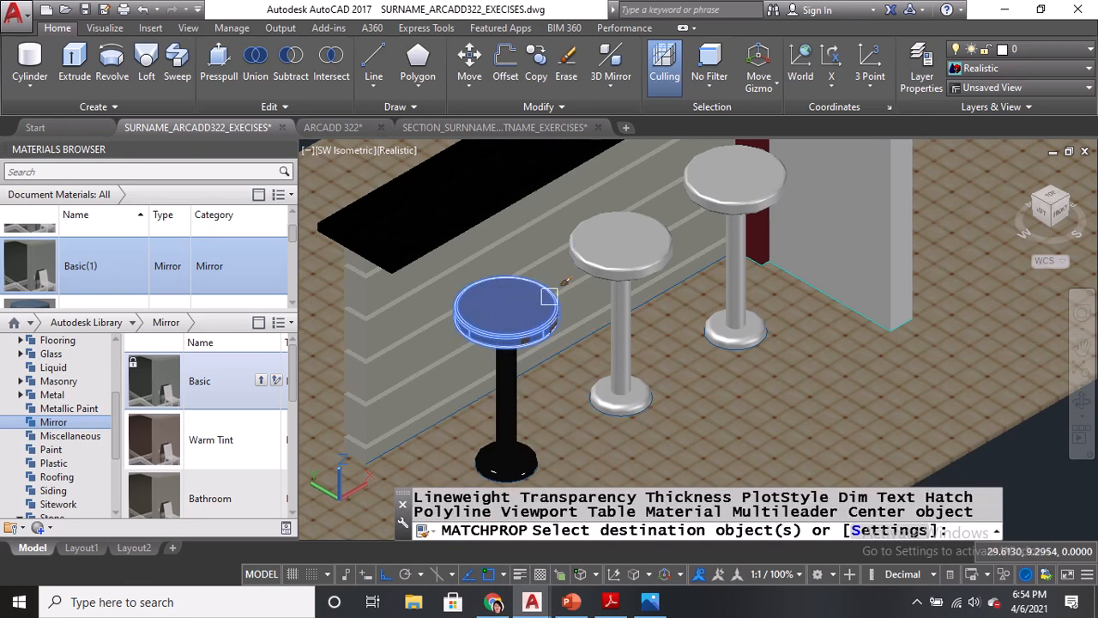
left_click(621, 247)
left_click(688, 206)
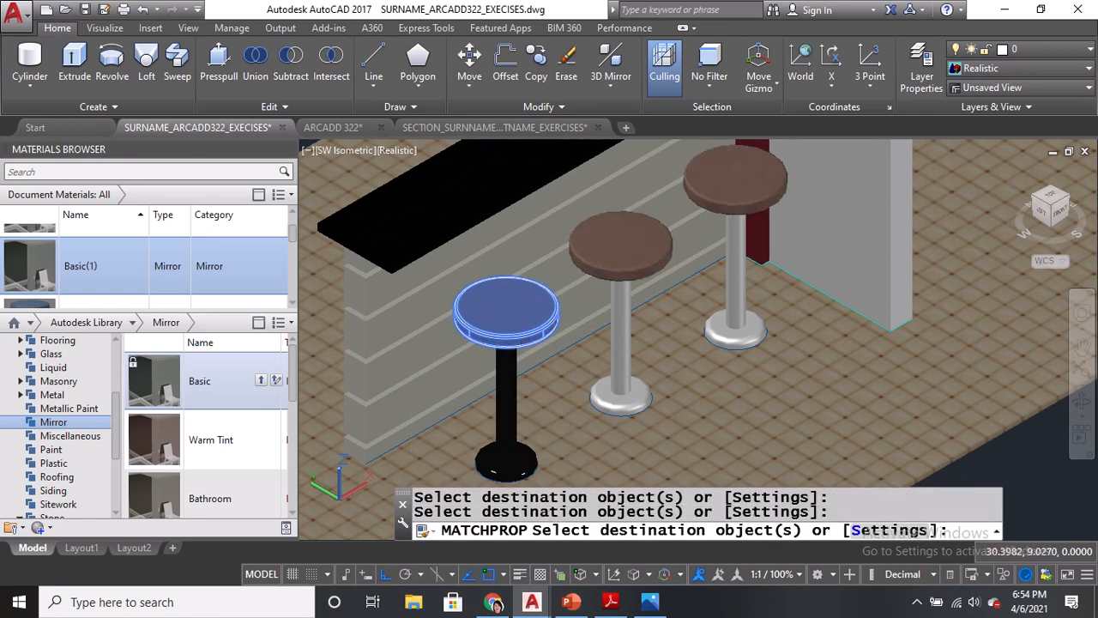
key("Return")
Match the nearest stool post's mirror material onto the posts and round bases of the other two bar stools.
key("Return")
left_click(513, 420)
left_click(622, 369)
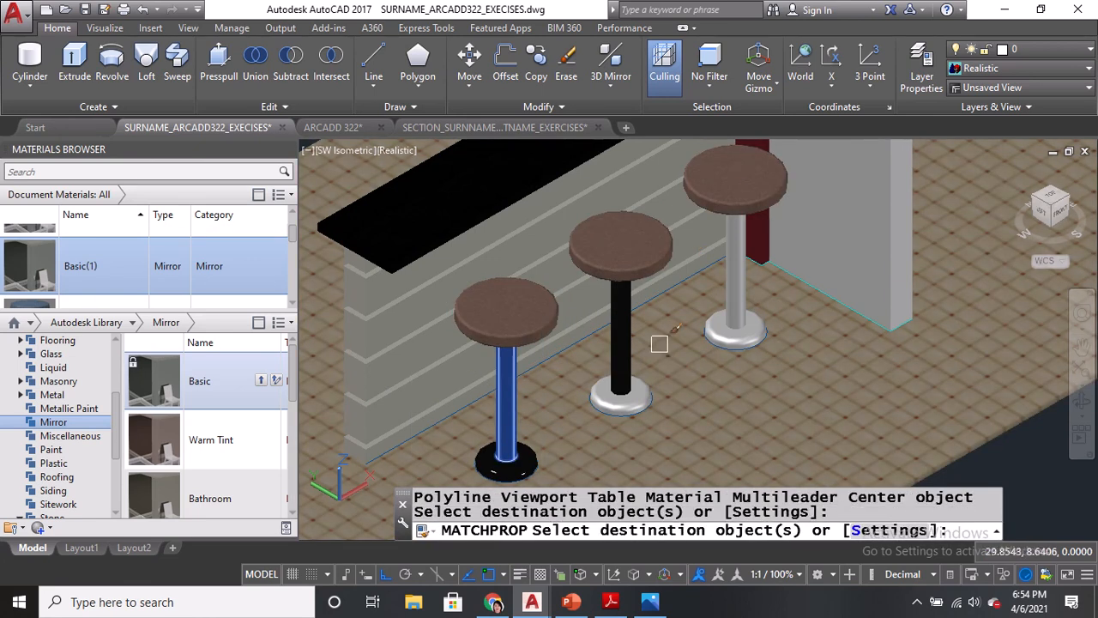
left_click(736, 322)
left_click(641, 394)
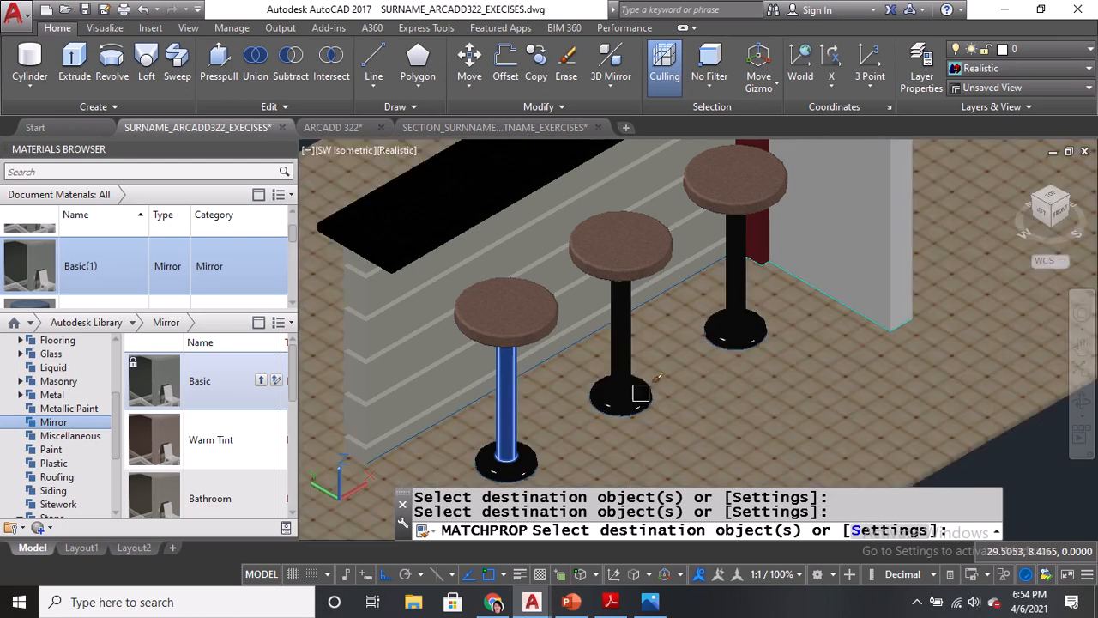
key("Return")
Apply the LED - Yellow On plastic material to the outermost pendant lamp's shade and set the material's color to RGB 255 140 0.
scroll(636, 396, "down", 2)
scroll(632, 402, "up", 1)
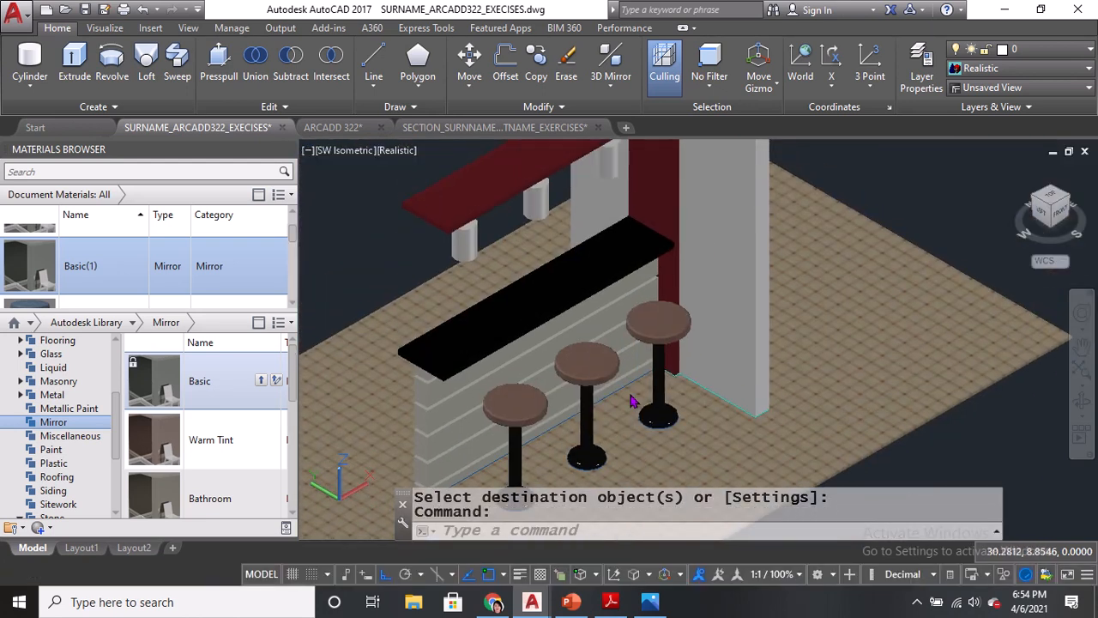
middle_click_drag(527, 232, 514, 318, "shift")
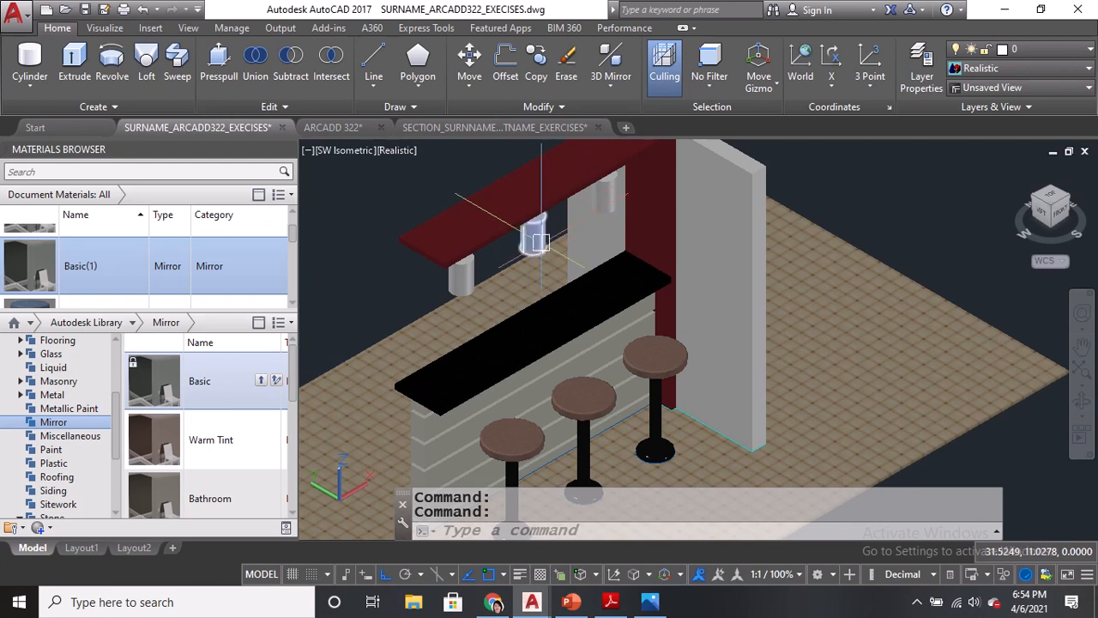
type("3do")
key("Return")
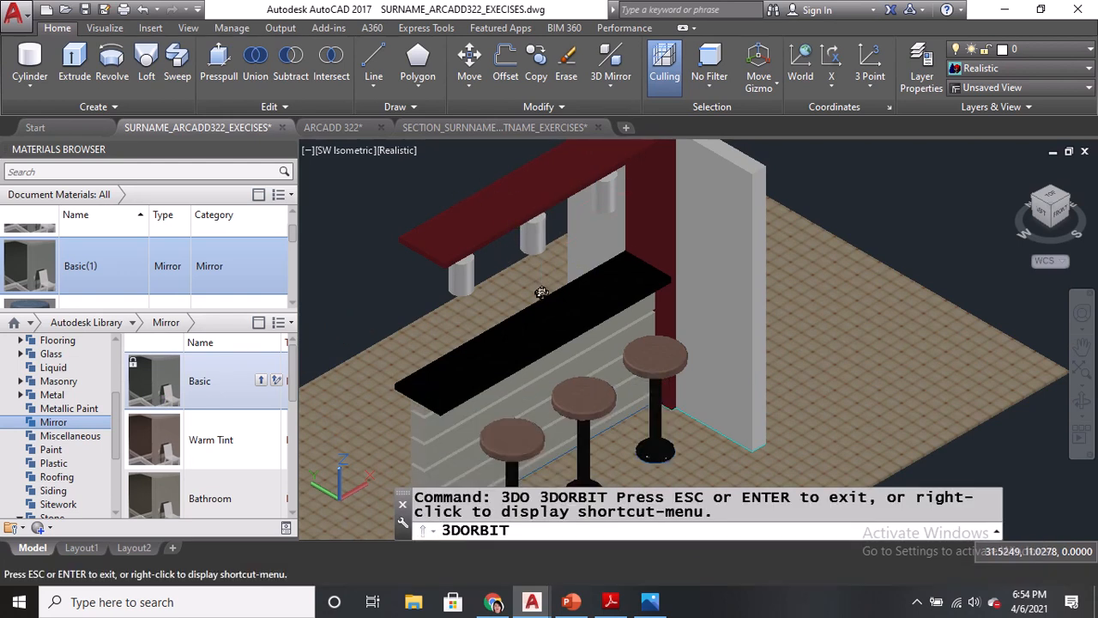
left_click_drag(542, 292, 506, 218)
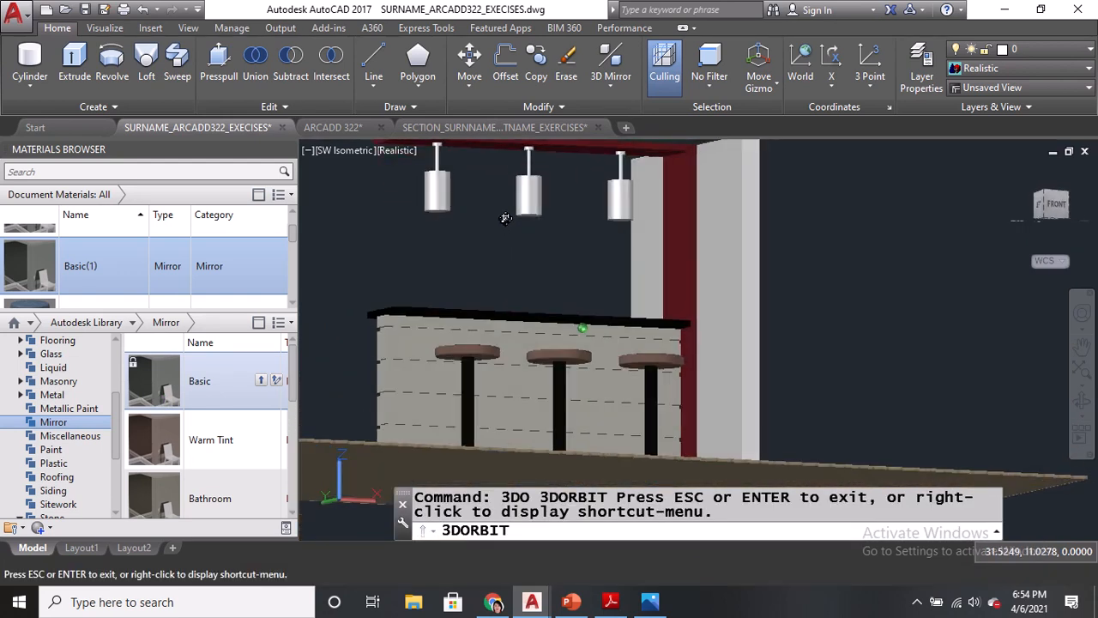
key("Escape")
scroll(515, 292, "up", 6)
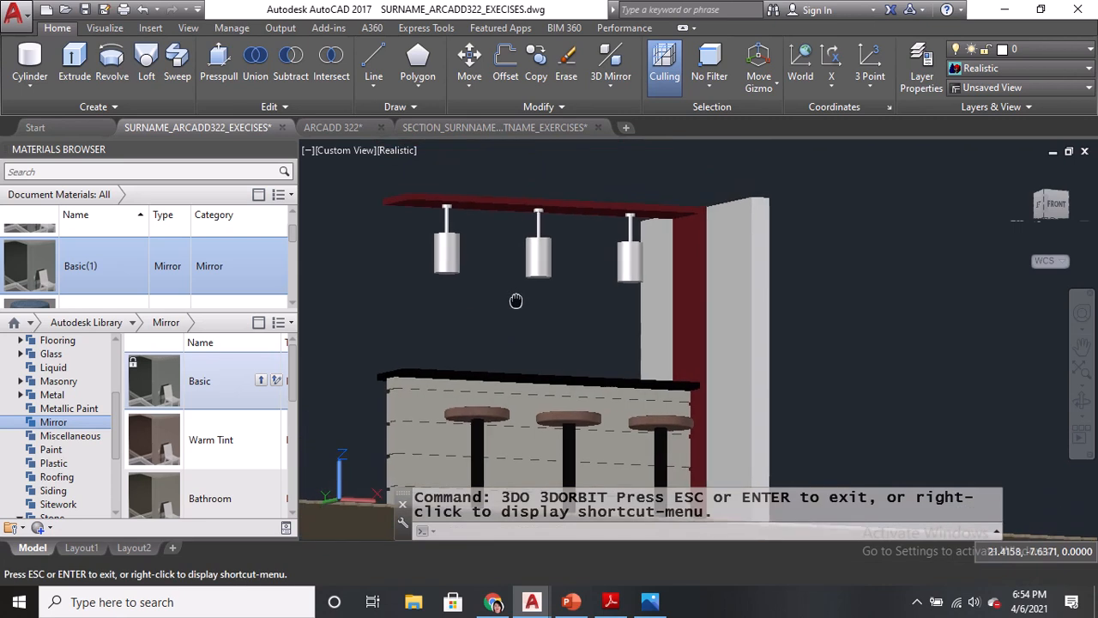
middle_click_drag(521, 227, 590, 279)
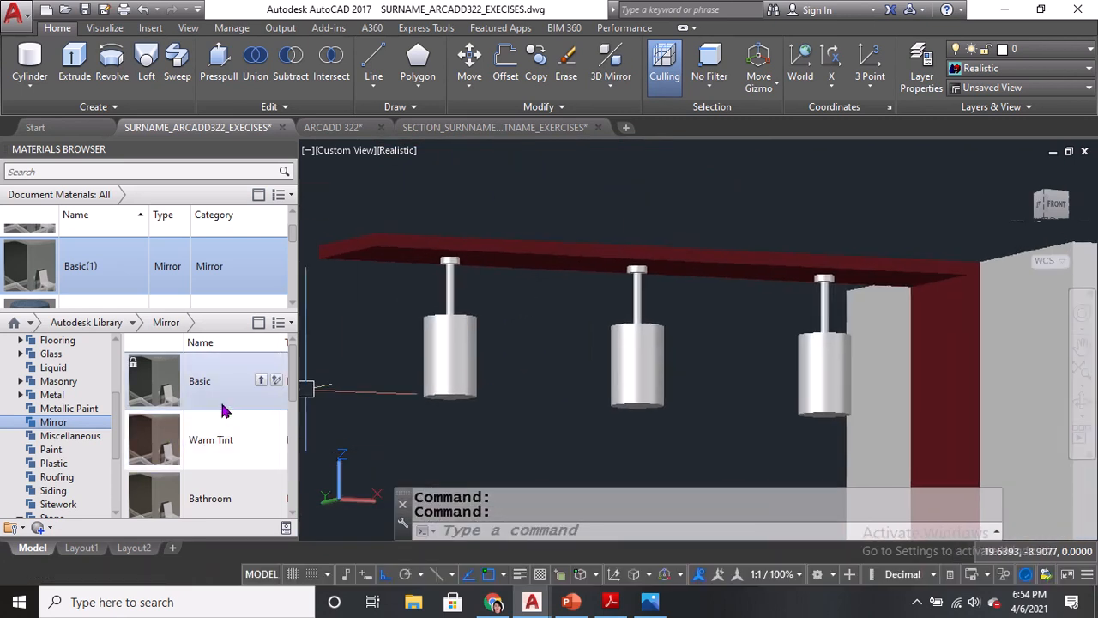
left_click(435, 348)
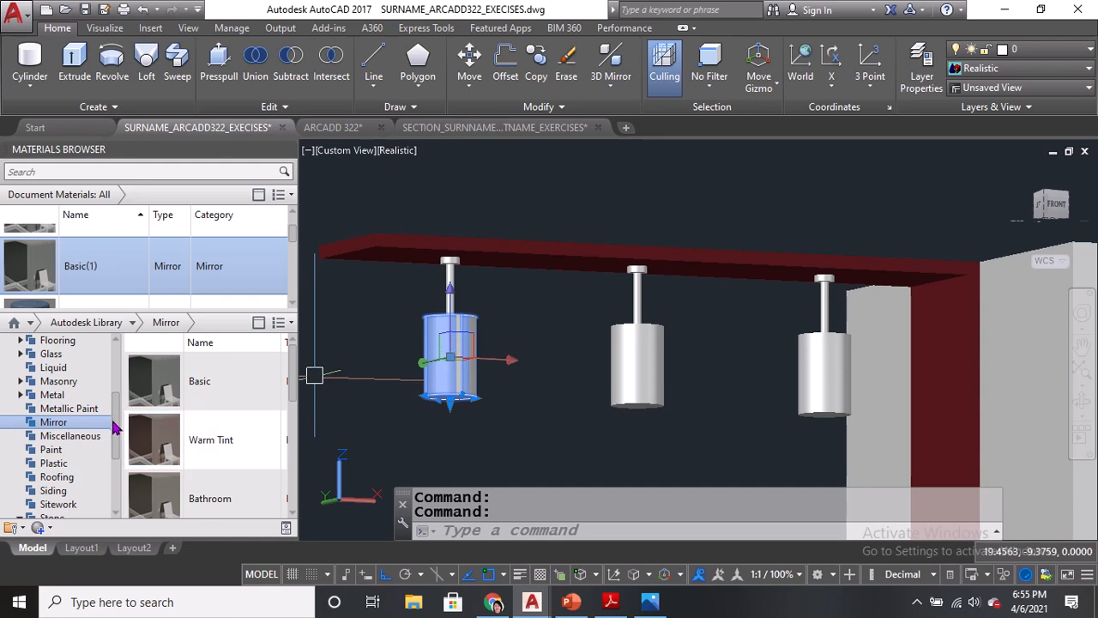
left_click(84, 463)
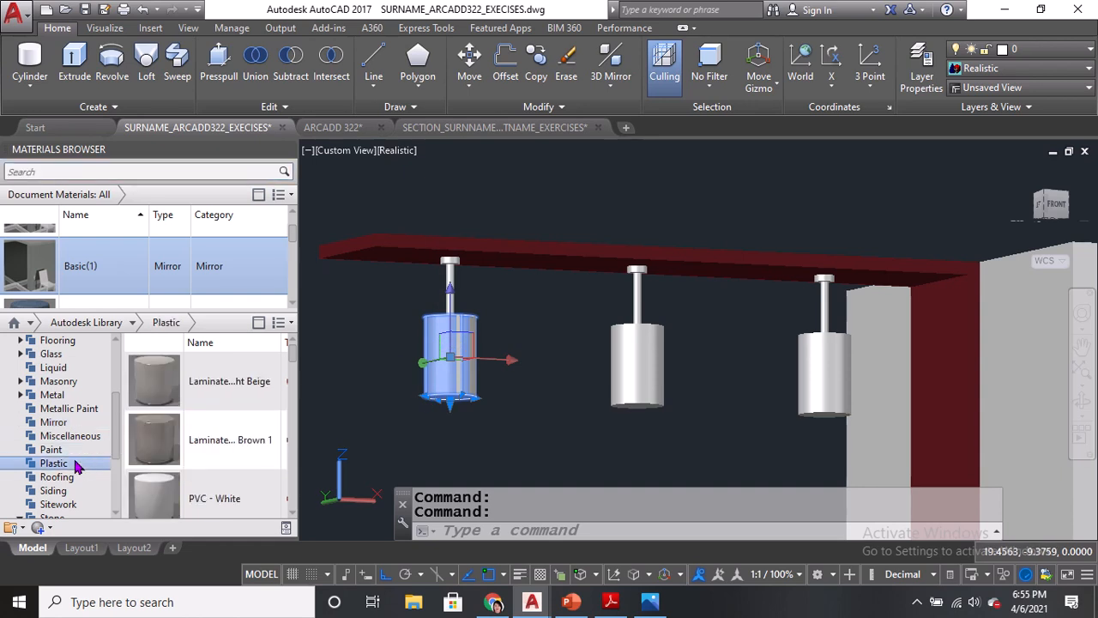
mouse_move(292, 359)
left_mouse_down()
mouse_move(299, 507)
mouse_move(284, 373)
left_mouse_up()
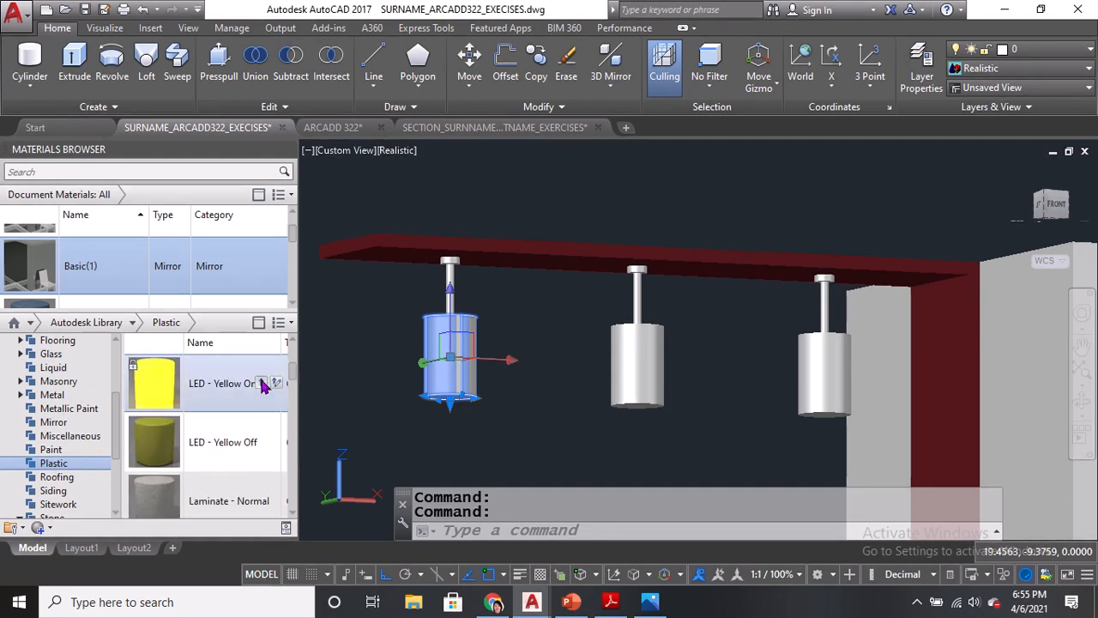
left_click(261, 382)
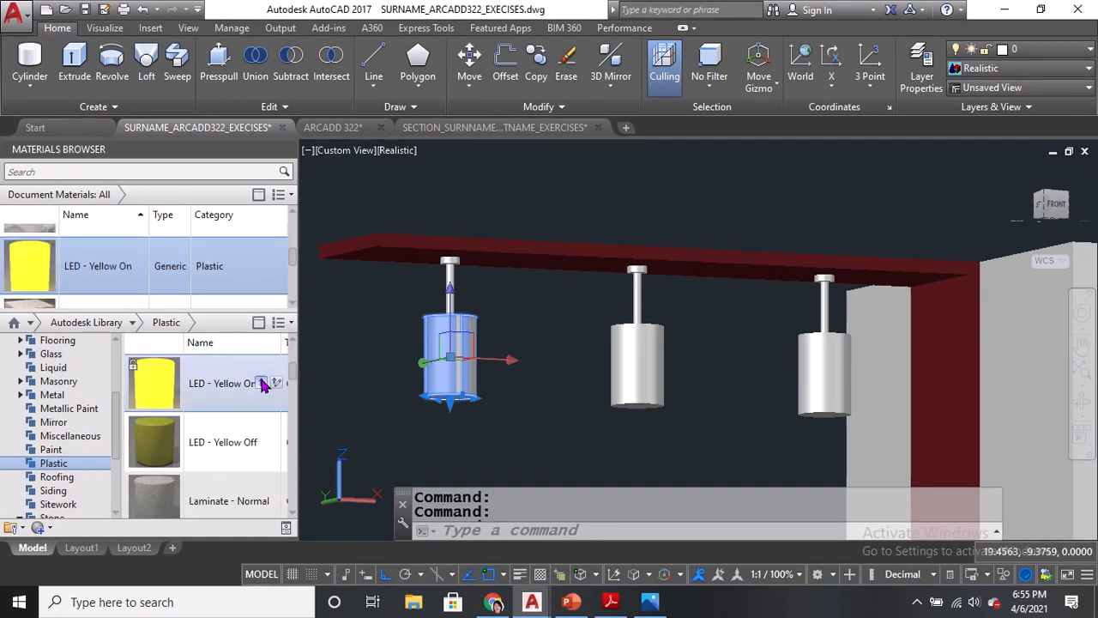
double_click(166, 392)
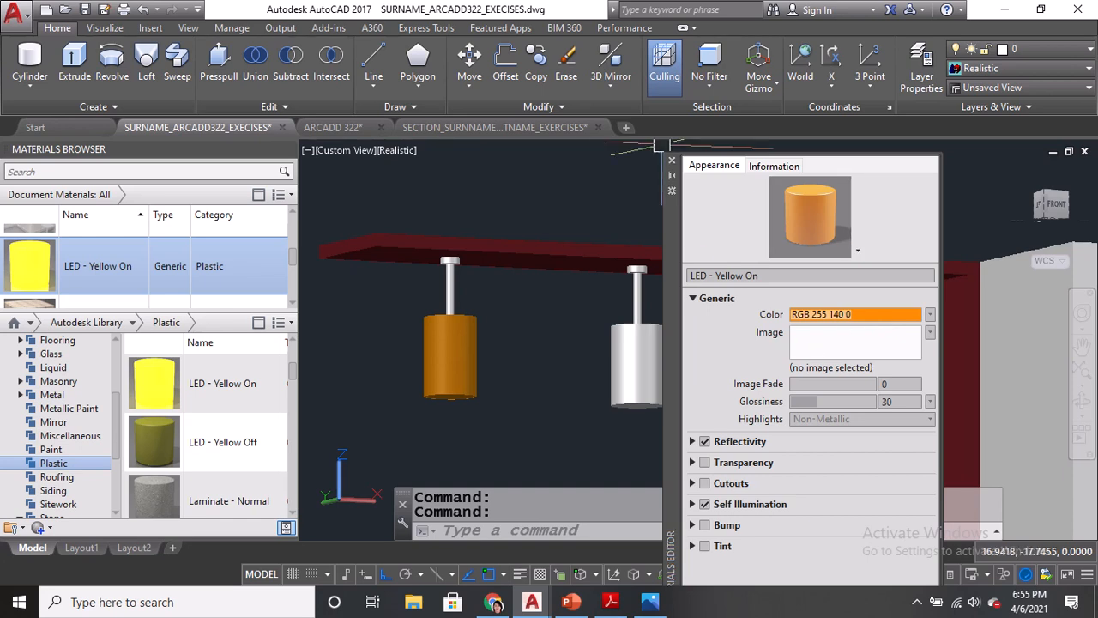
left_click(671, 162)
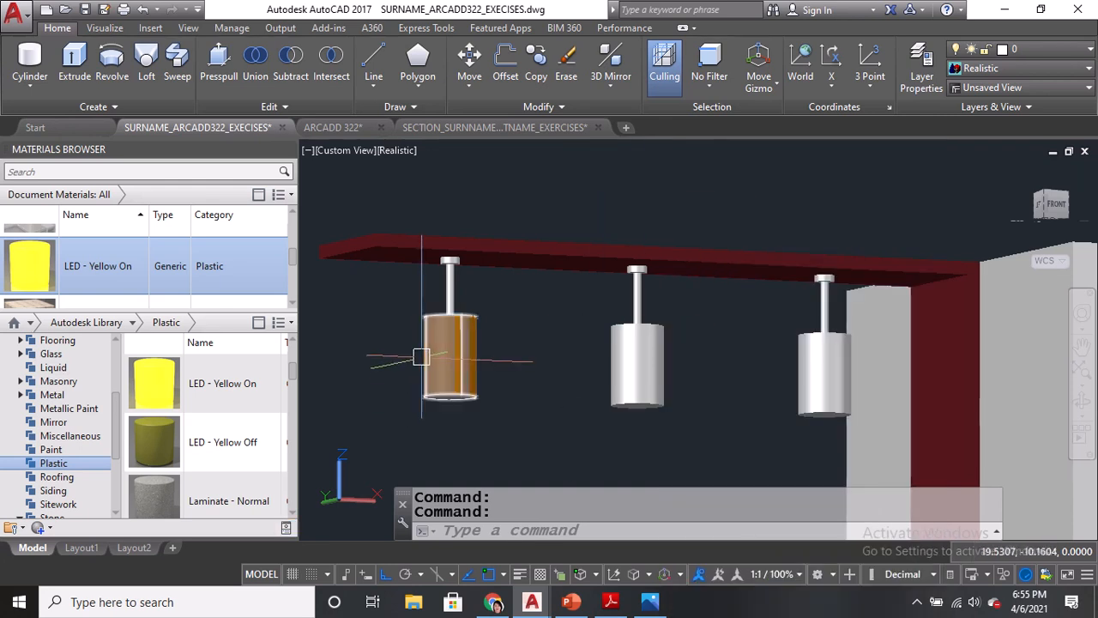
Match the outermost pendant lamp's orange shade material onto the shades of the other two pendant lamps.
type("ma")
key("Return")
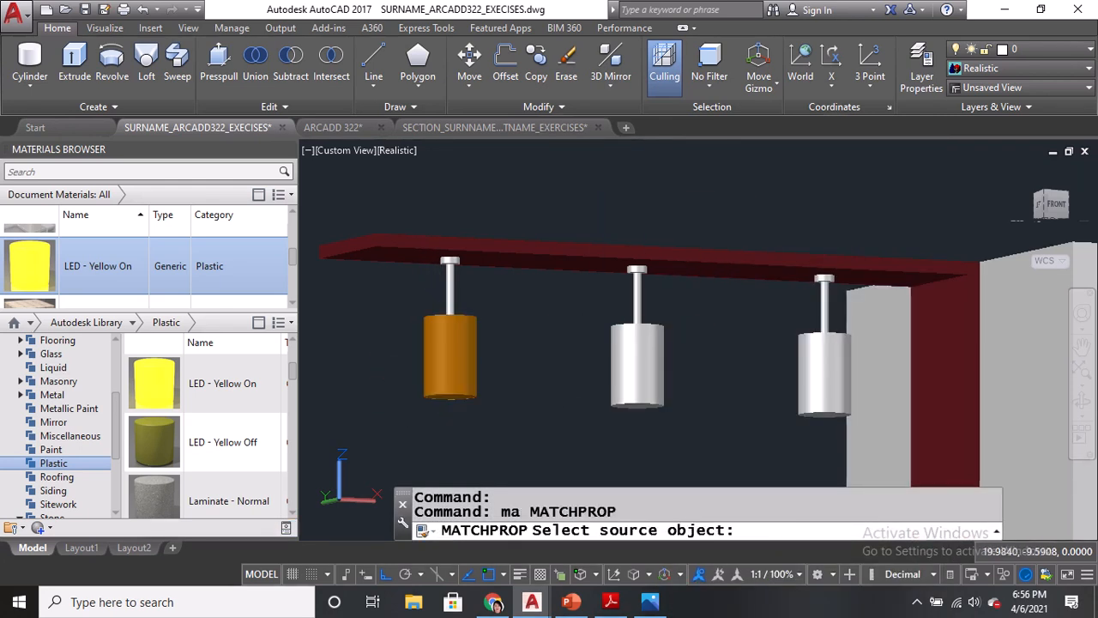
left_click(450, 356)
left_click(637, 365)
left_click(824, 373)
key("Return")
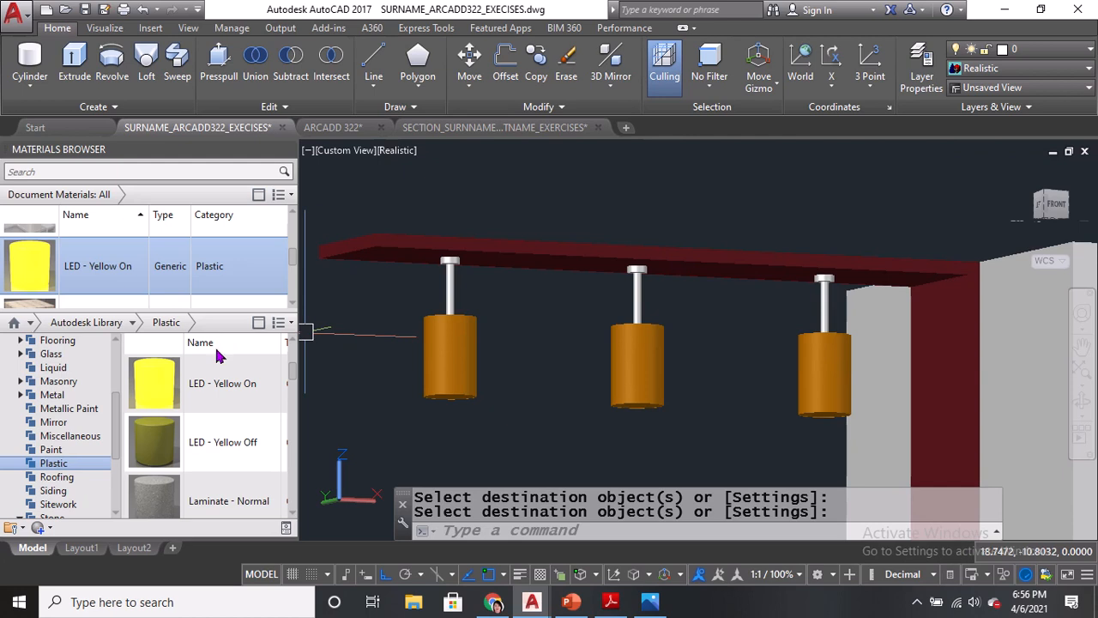
Apply the Satin - Olive Green metallic paint to the thin hanging rod of the outermost pendant lamp.
scroll(217, 356, "up", 1)
scroll(118, 447, "up", 1)
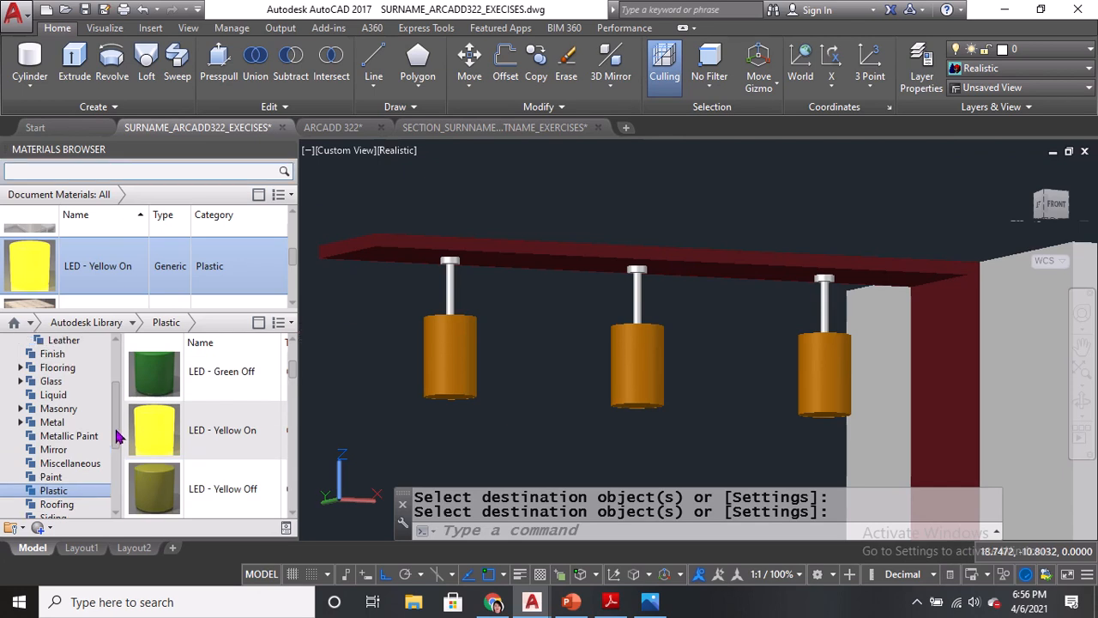
scroll(117, 436, "up", 1)
scroll(117, 432, "up", 2)
scroll(118, 433, "down", 2)
left_click(31, 439)
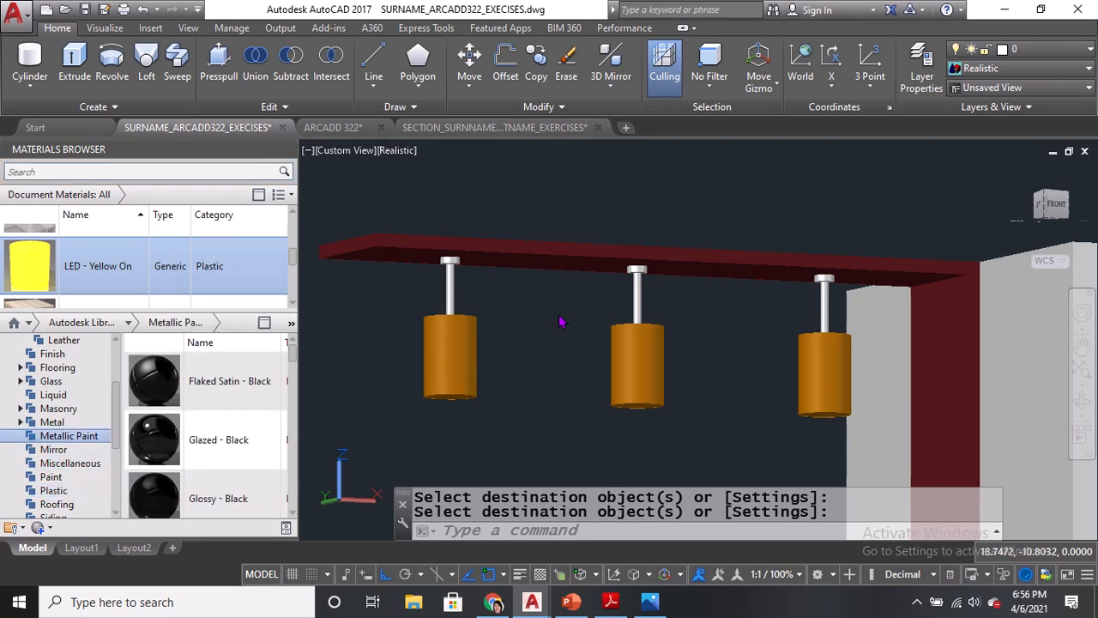
left_click(450, 287)
left_click(450, 286)
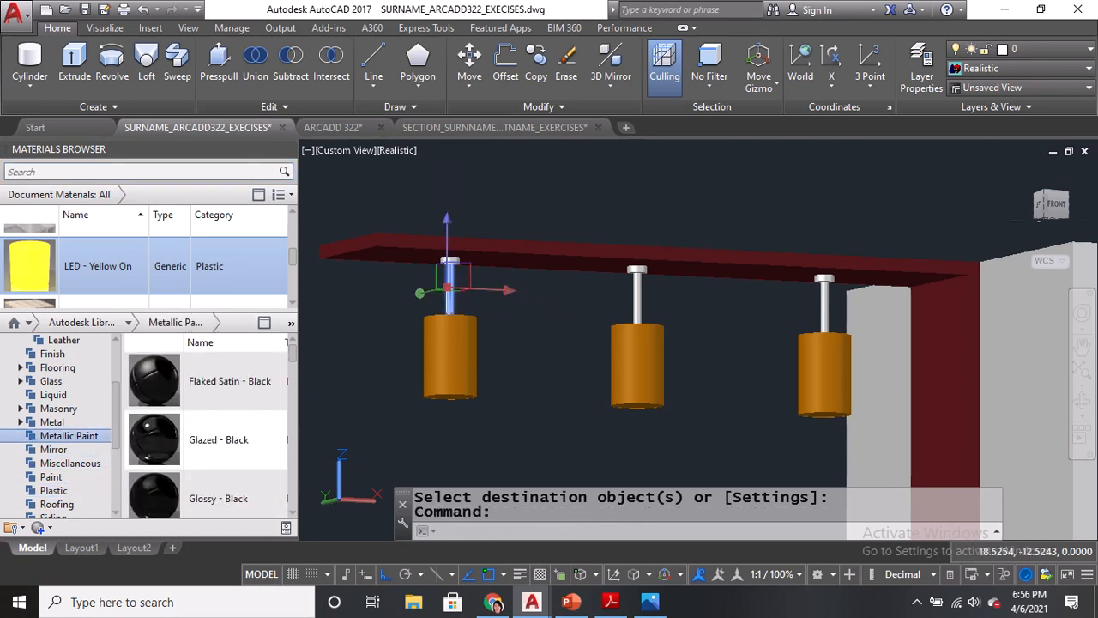
key("Escape")
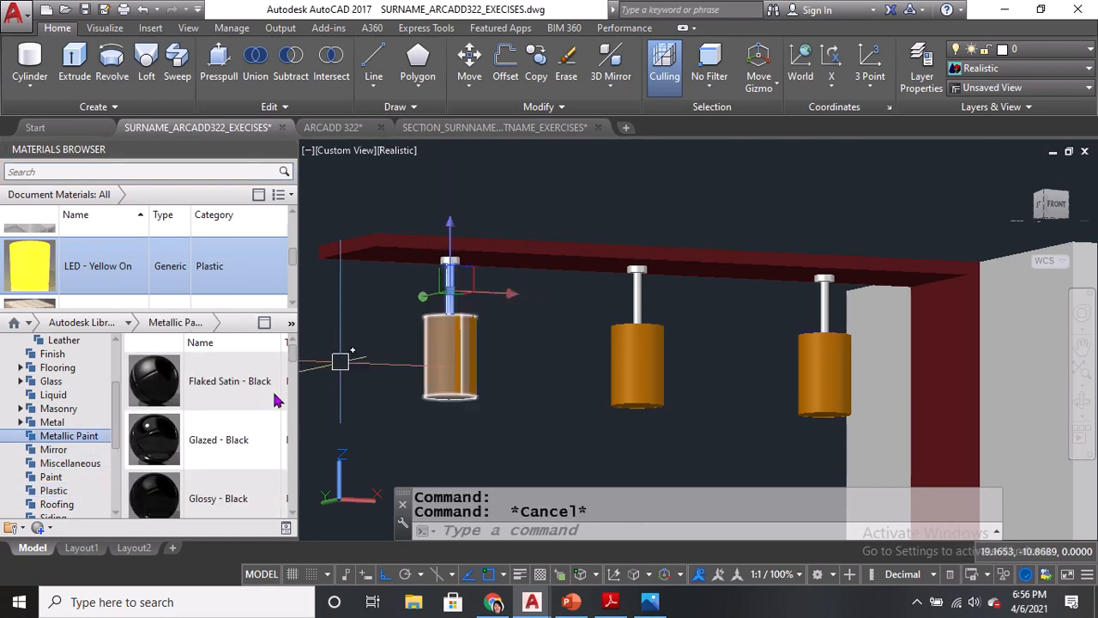
scroll(249, 452, "down", 3)
left_click(260, 469)
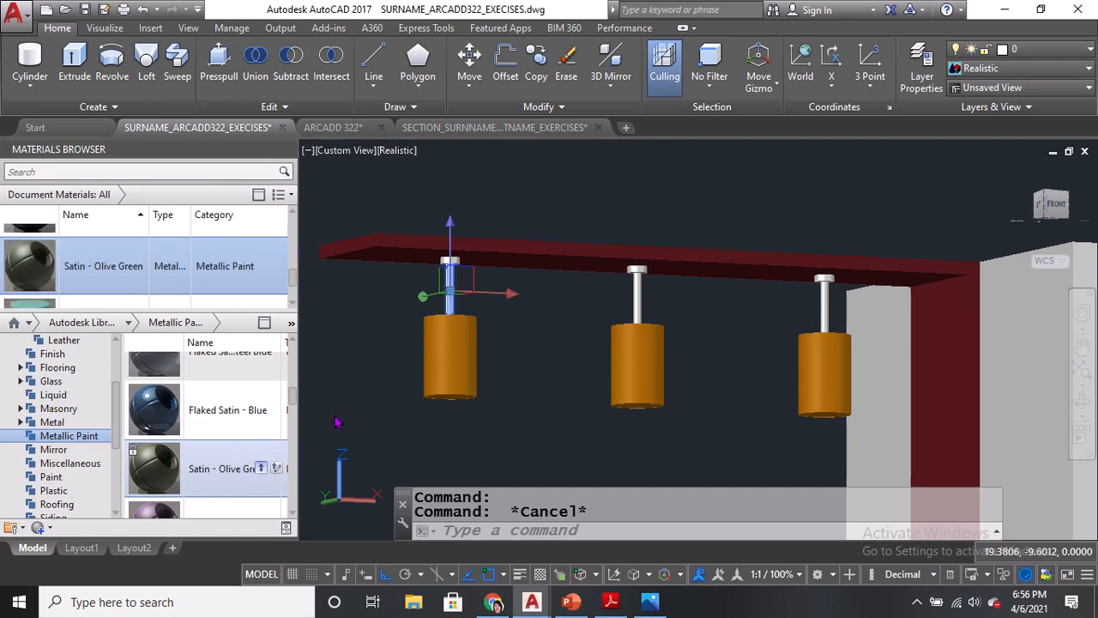
Match the outermost lamp's olive green rod material onto the hanging rods of the other two pendant lamps.
type("ma")
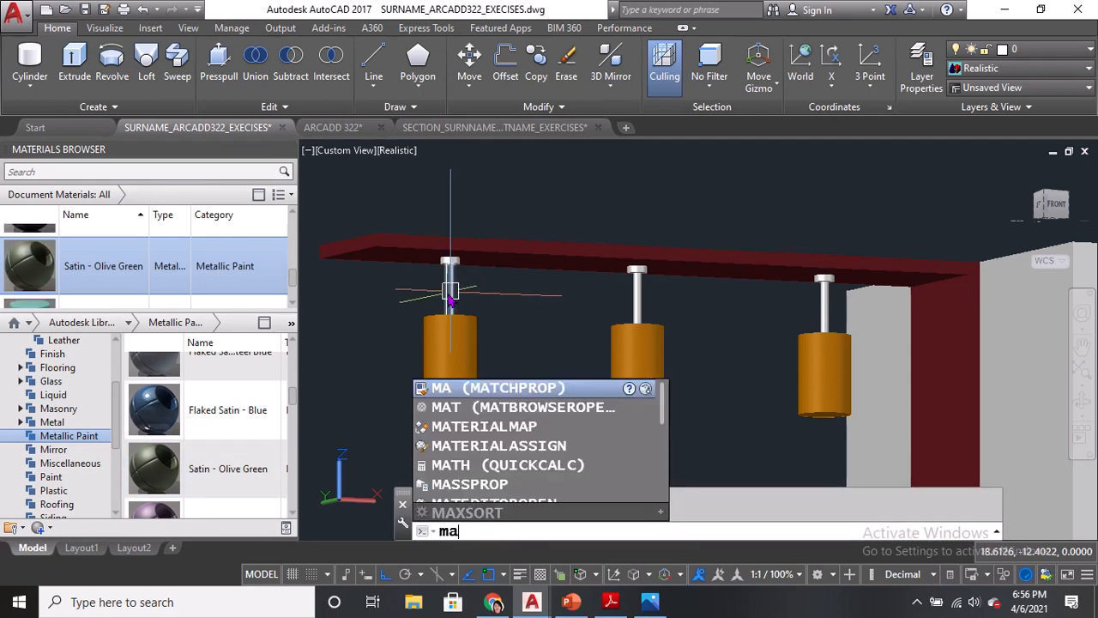
key("Return")
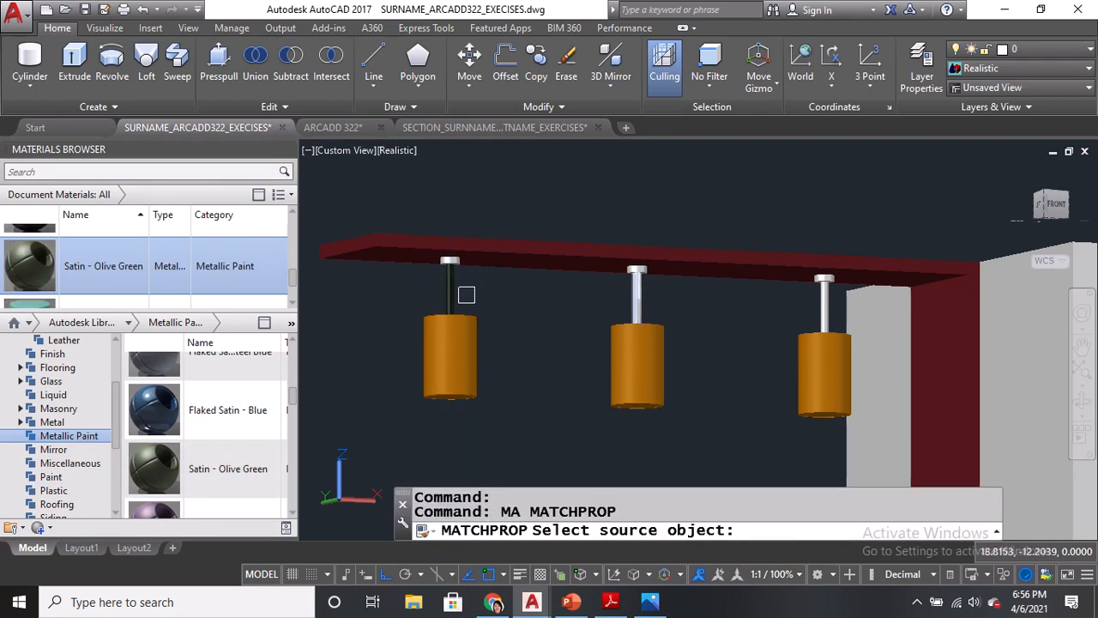
left_click(450, 287)
left_click(635, 290)
left_click(822, 305)
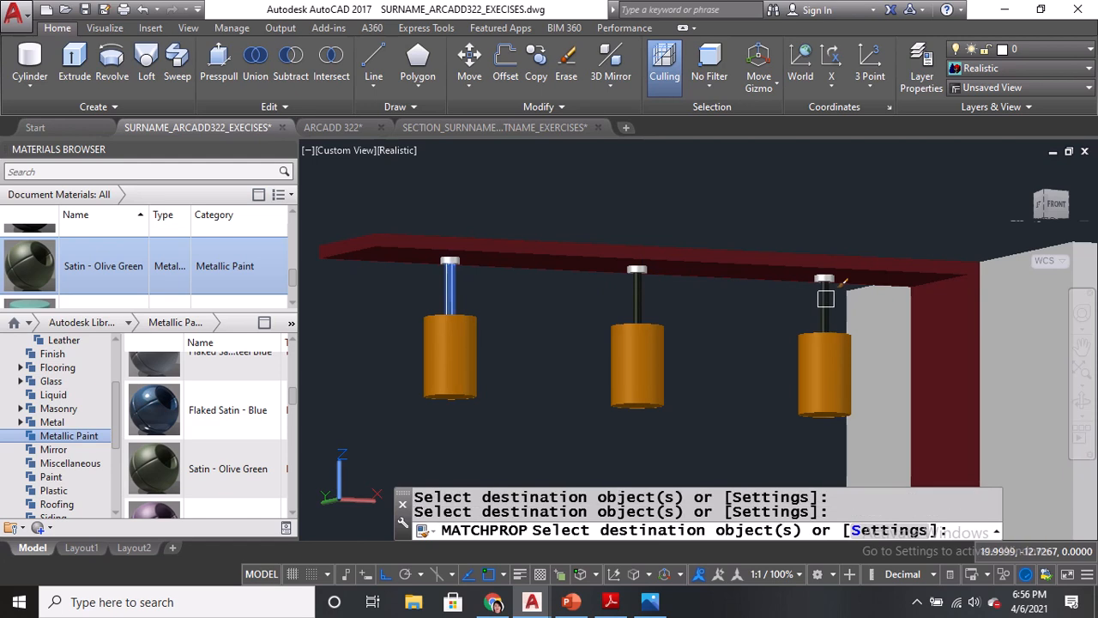
key("Return")
Apply the Flaked Satin - Slate Grey metallic paint to the mounting cap of the outermost pendant lamp.
scroll(212, 429, "down", 3)
scroll(214, 430, "down", 1)
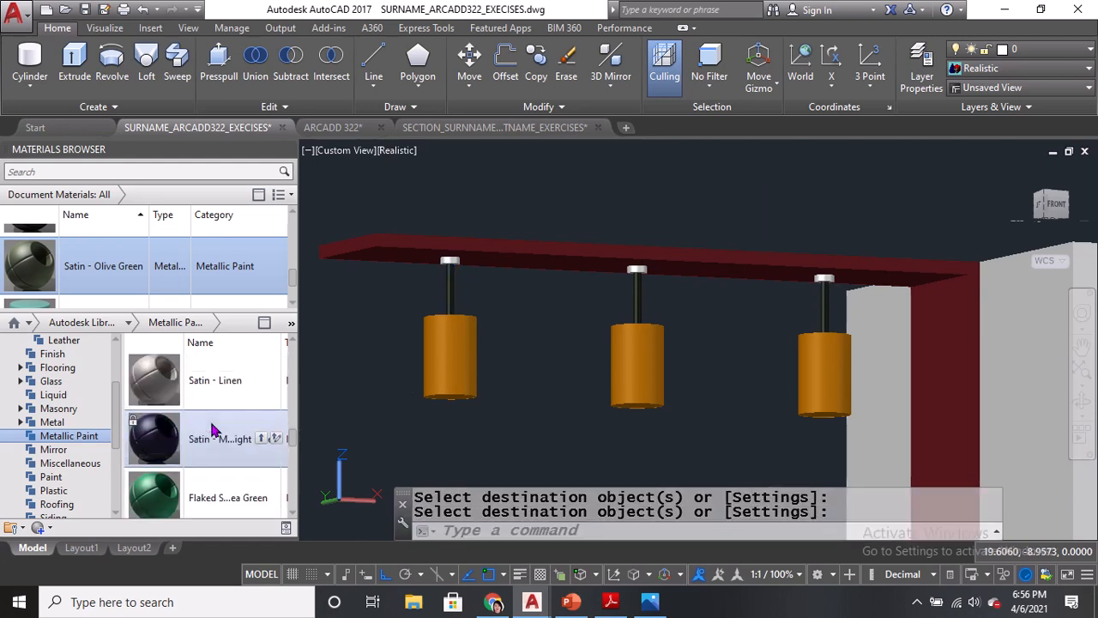
scroll(232, 382, "up", 1)
left_click(448, 255)
key("Return")
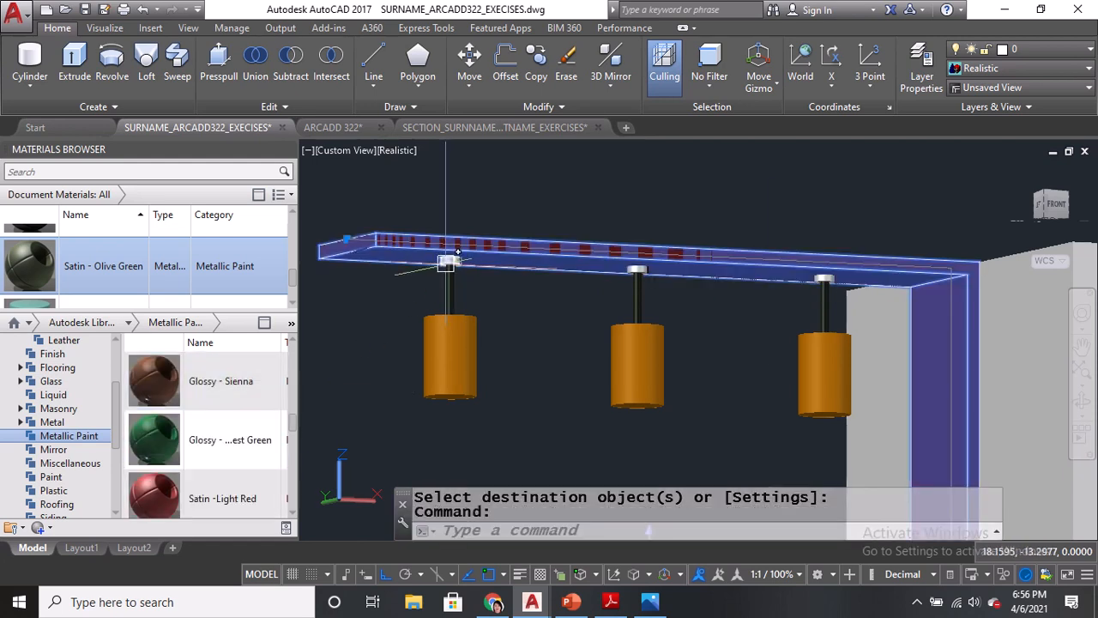
key("Escape")
left_click(444, 265)
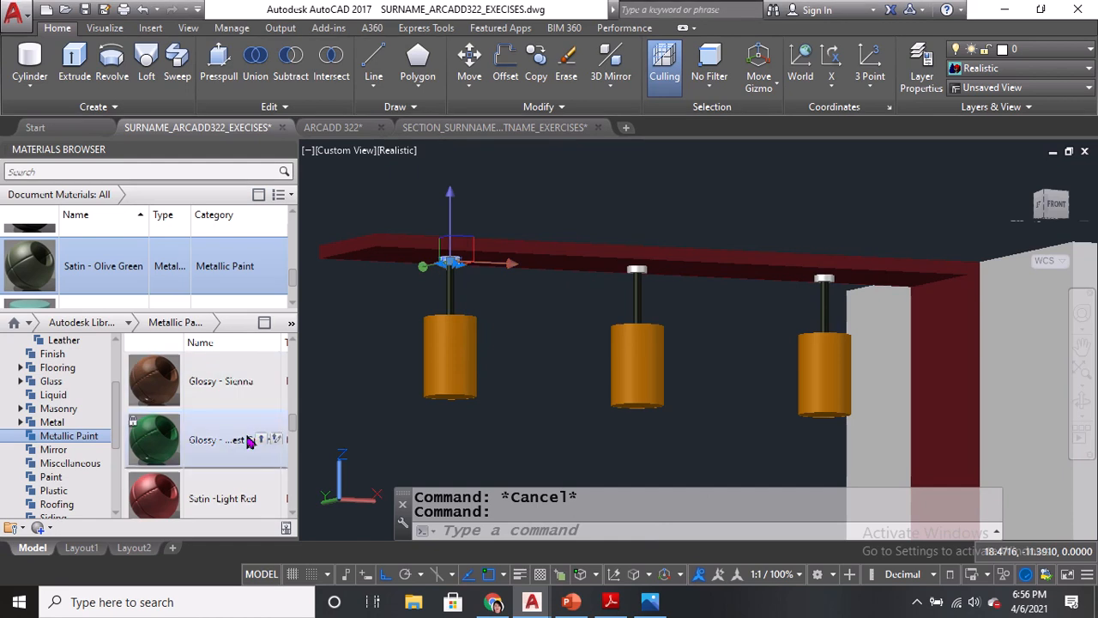
scroll(260, 461, "down", 3)
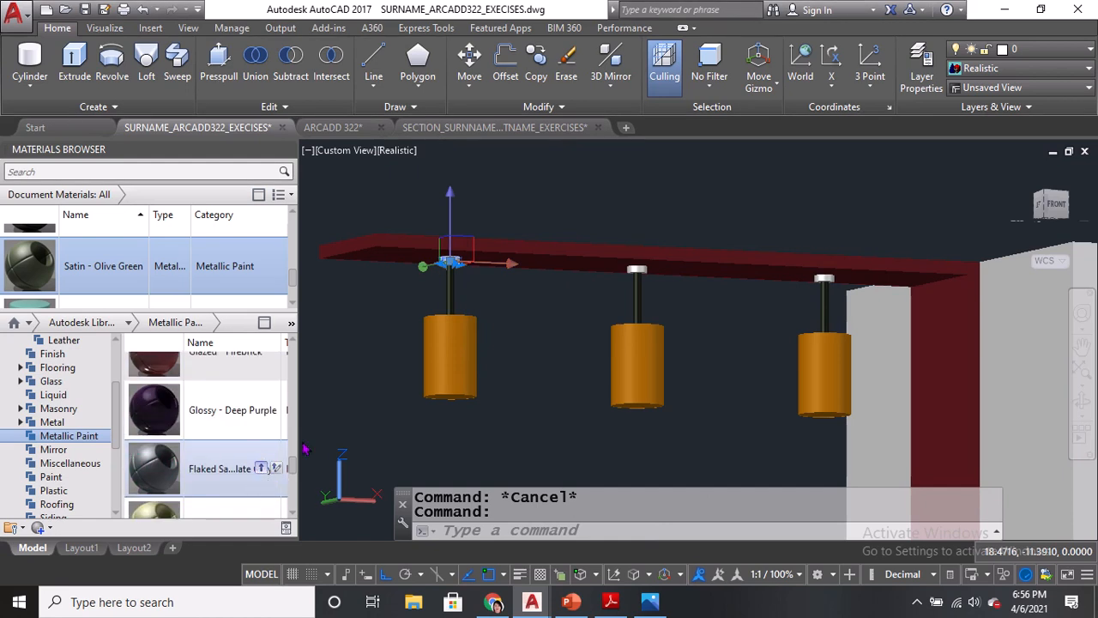
left_click(261, 467)
key("Escape")
Match the outermost pendant lamp's slate grey mounting cap material onto the mounting caps of the other two pendant lamps.
type("MA")
key("Return")
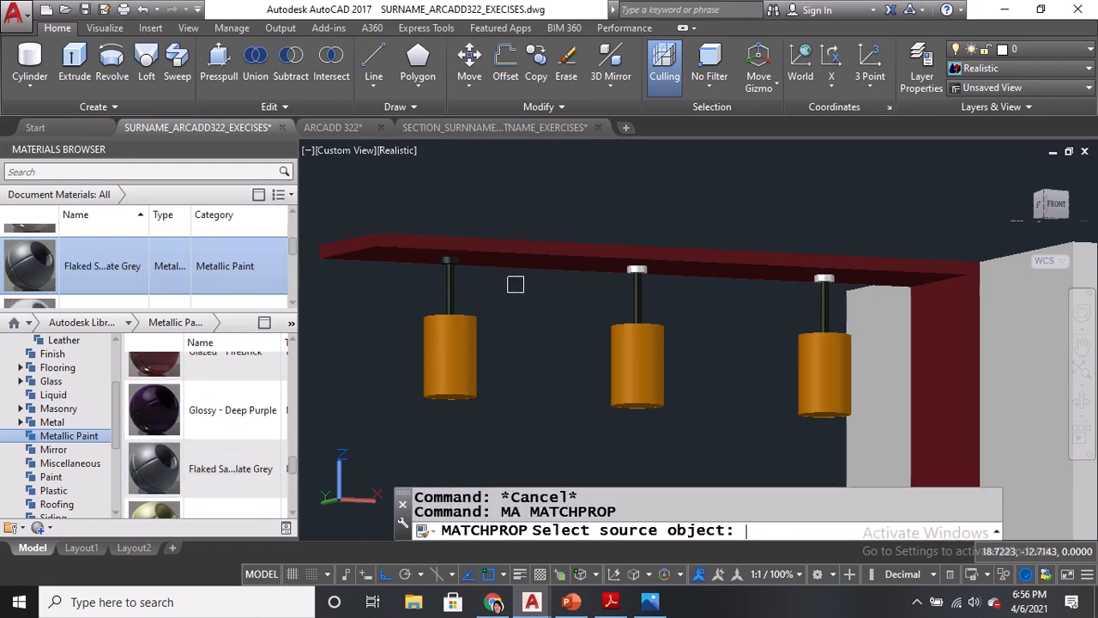
scroll(480, 278, "up", 3)
left_click(419, 241)
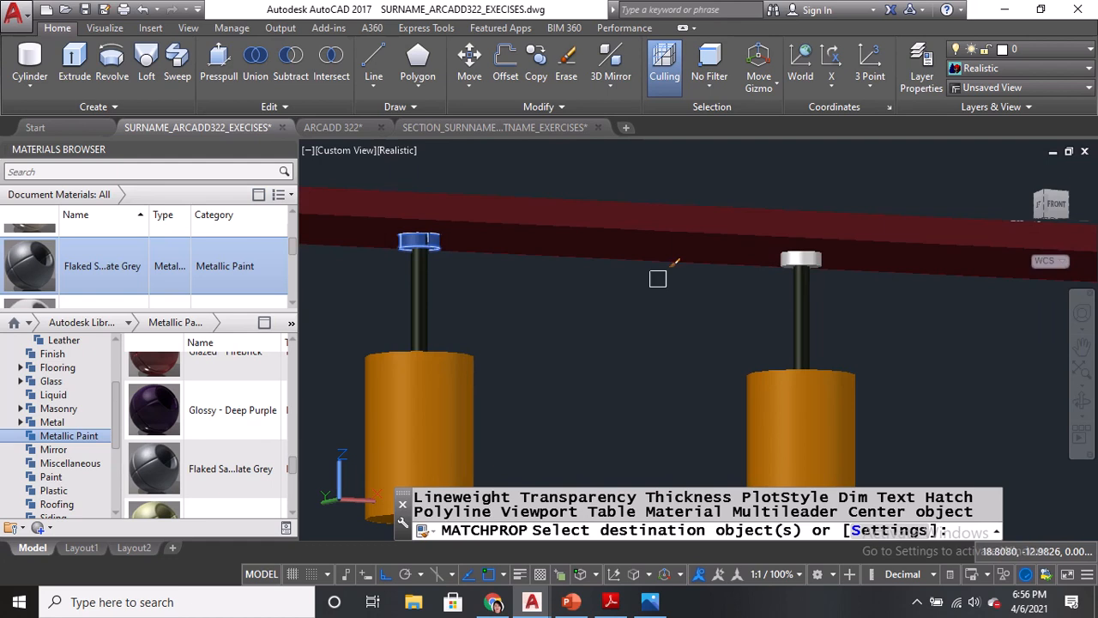
left_click(794, 260)
middle_click_drag(531, 294, 576, 323)
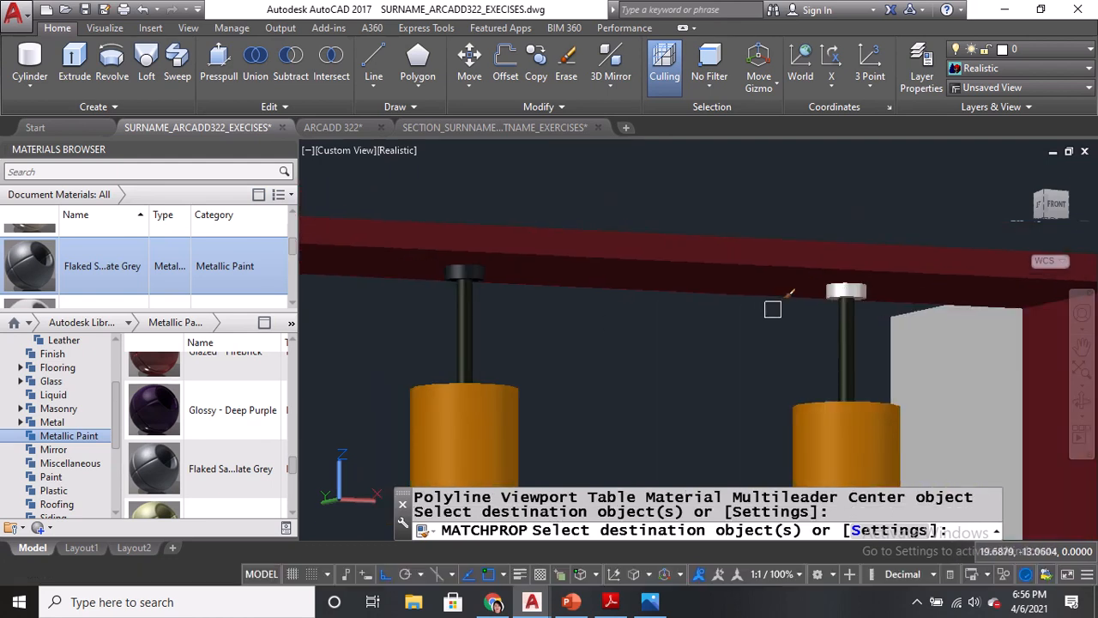
left_click(845, 297)
key("Return")
Switch the 3D view to perspective projection by setting the PERSPECTIVE variable to 1.
scroll(667, 307, "down", 4)
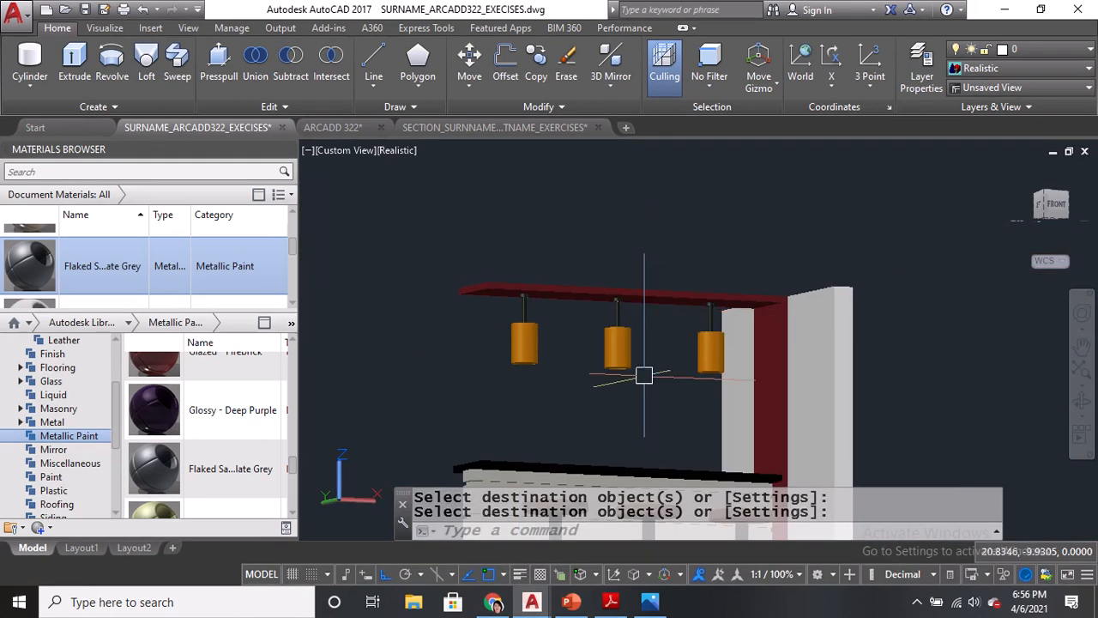
middle_click_drag(643, 375, 660, 289)
key("Return")
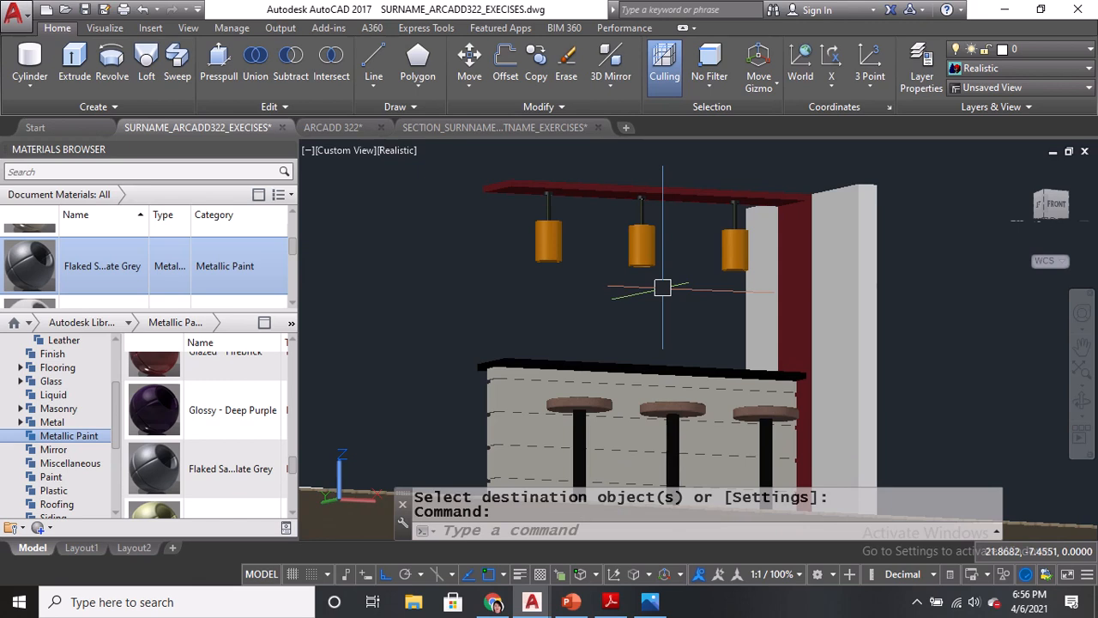
type("persp")
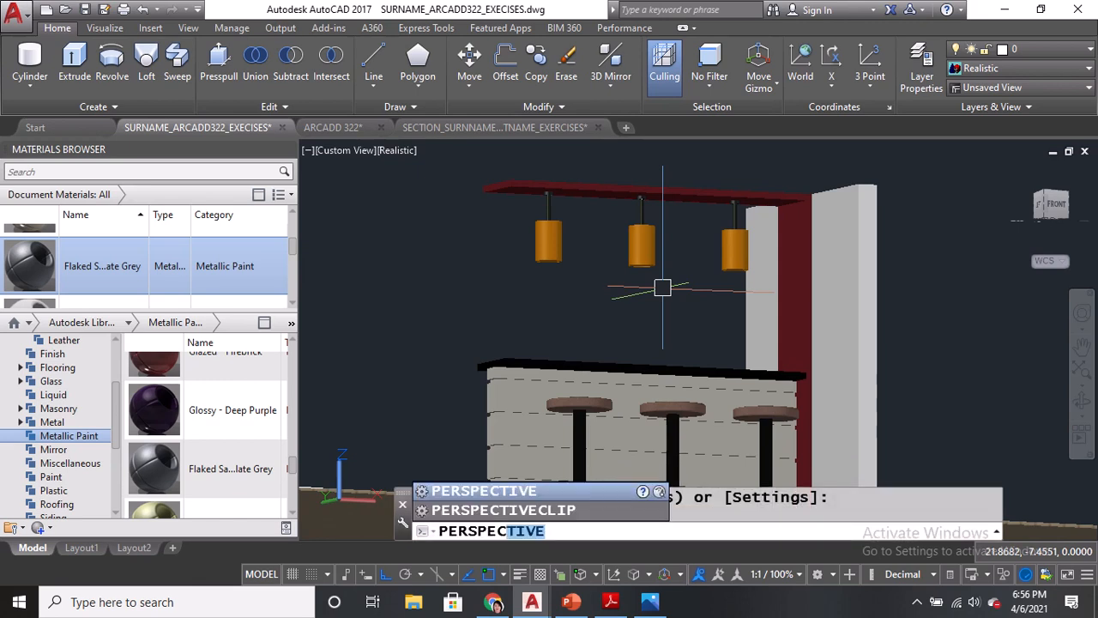
type("ective")
key("Return")
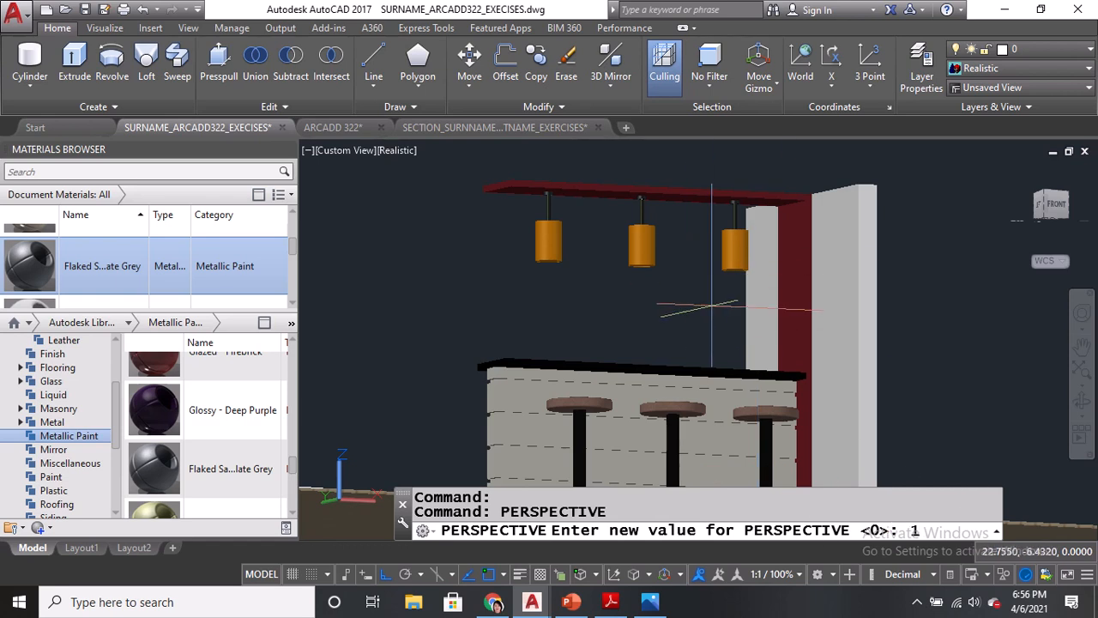
key("Return")
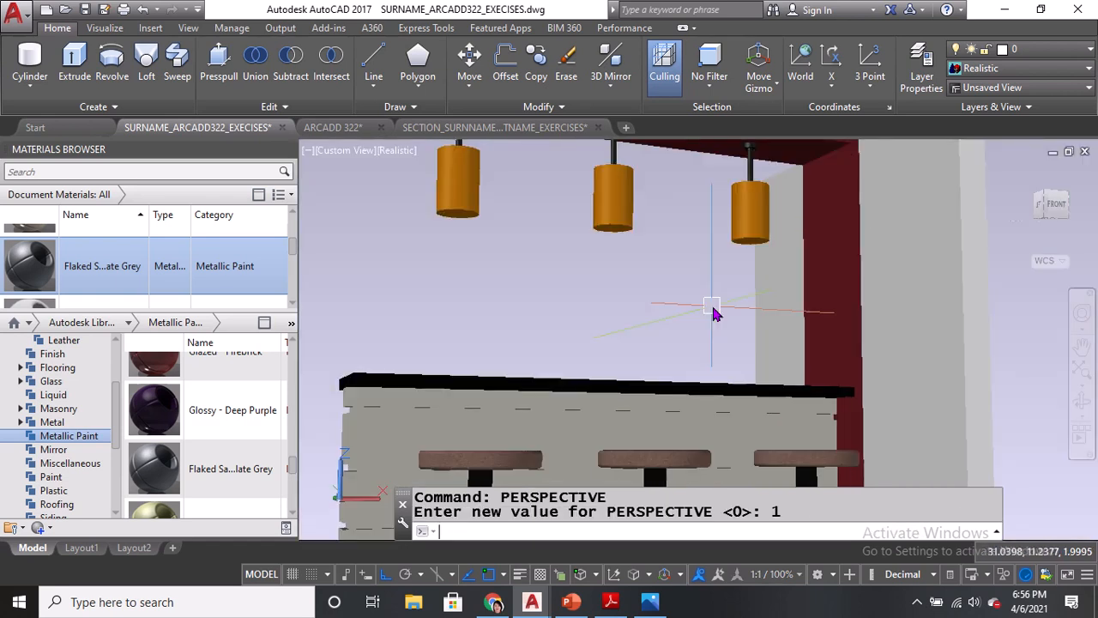
Orbit the perspective view to frame the whole lounge bar from the front, and close the Materials Browser.
scroll(716, 314, "down", 4)
type("3d")
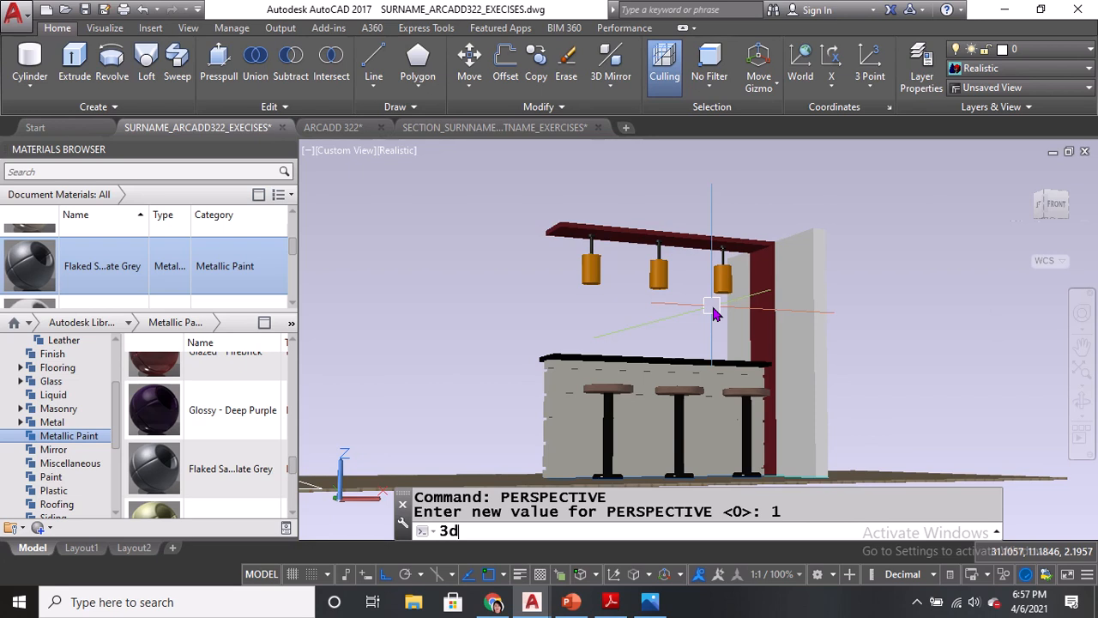
type("o")
key("Return")
left_click_drag(717, 313, 701, 334)
left_click_drag(719, 386, 665, 410)
left_click_drag(667, 427, 701, 354)
key("Escape")
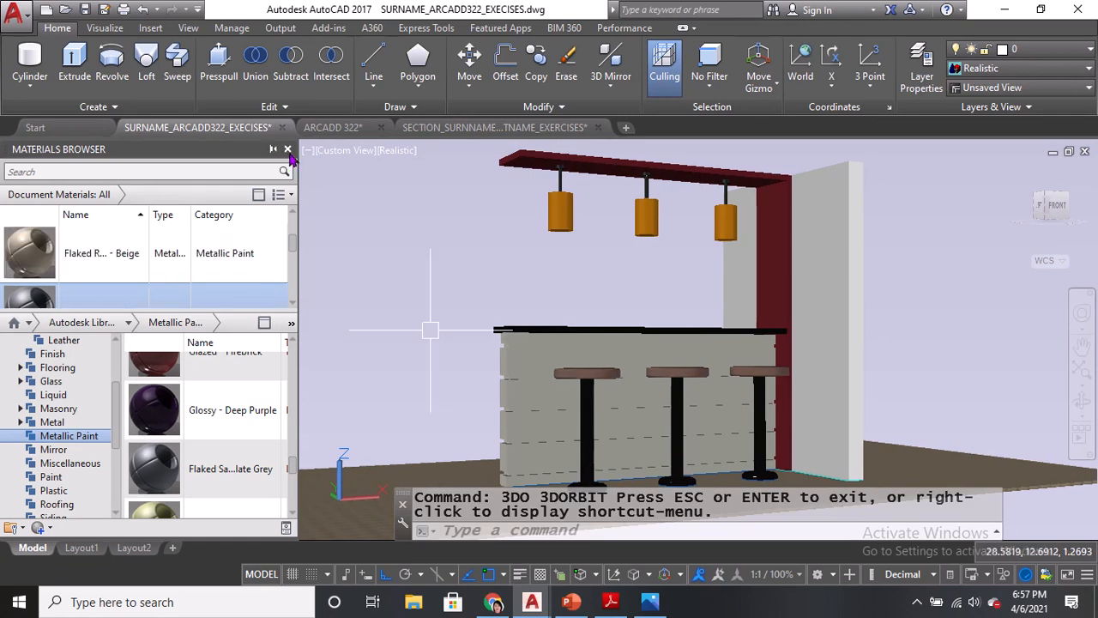
left_click(290, 151)
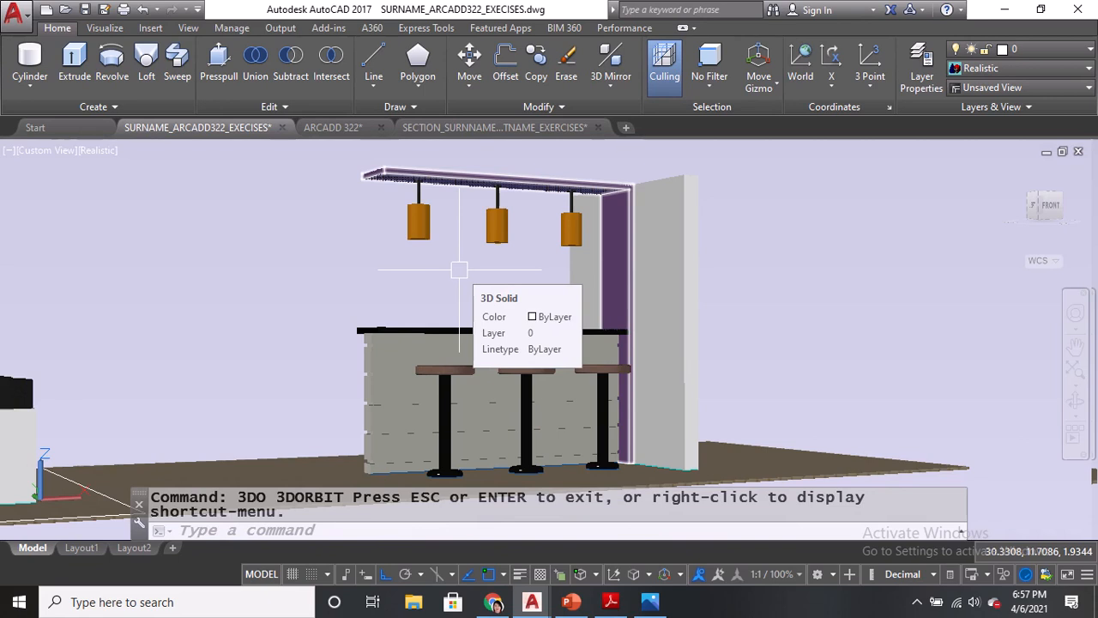
Try the Sun & Sky background type, but apply None as the view's background.
type("background")
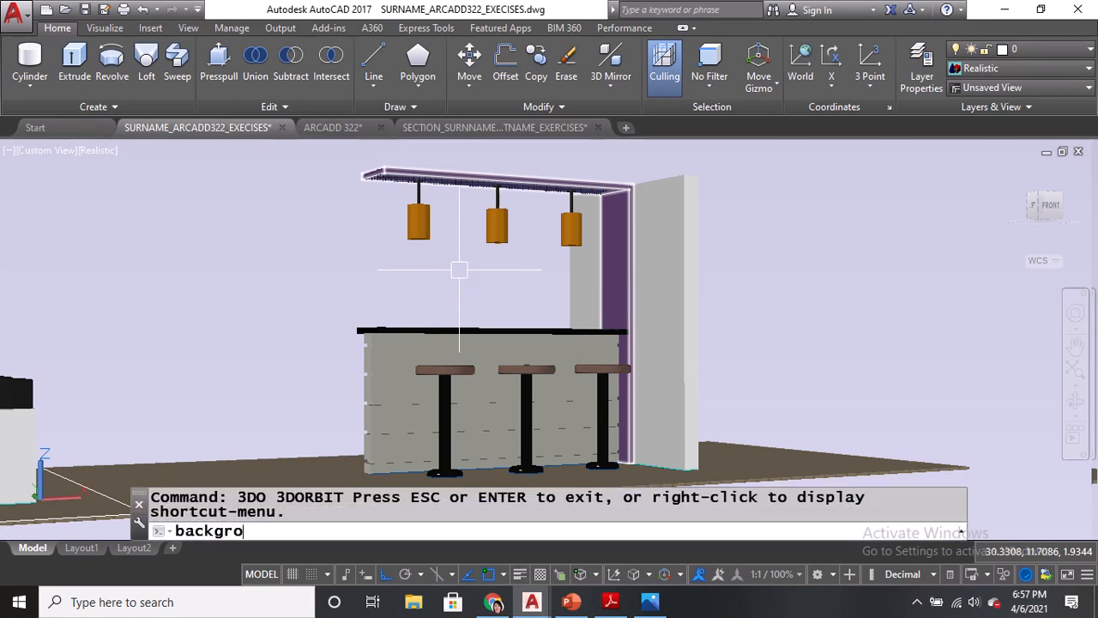
key("Return")
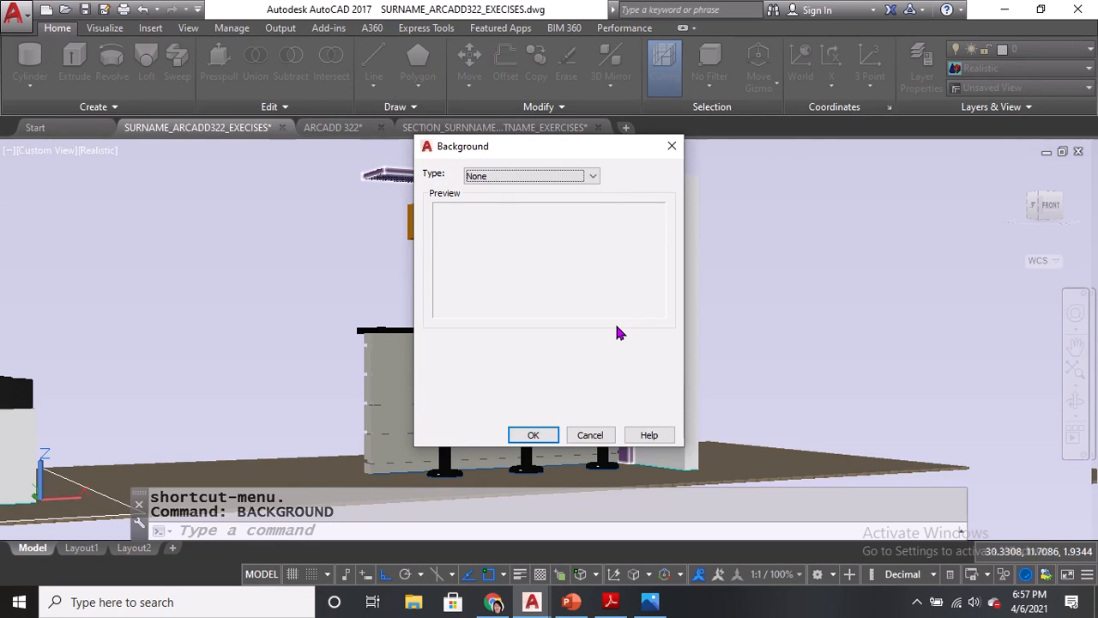
left_click(583, 176)
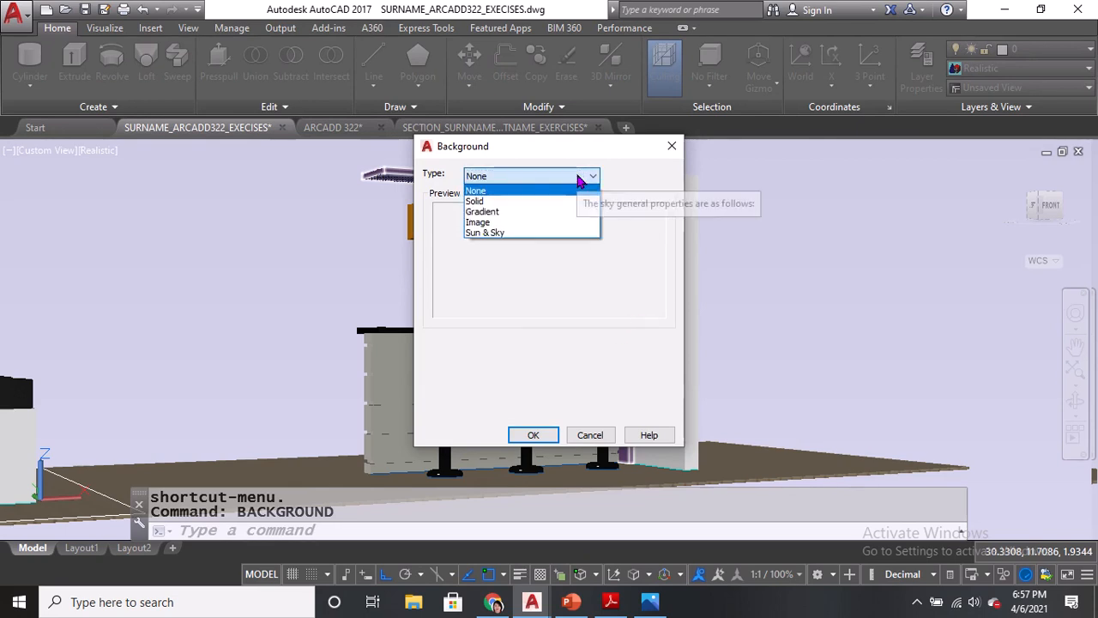
left_click(508, 233)
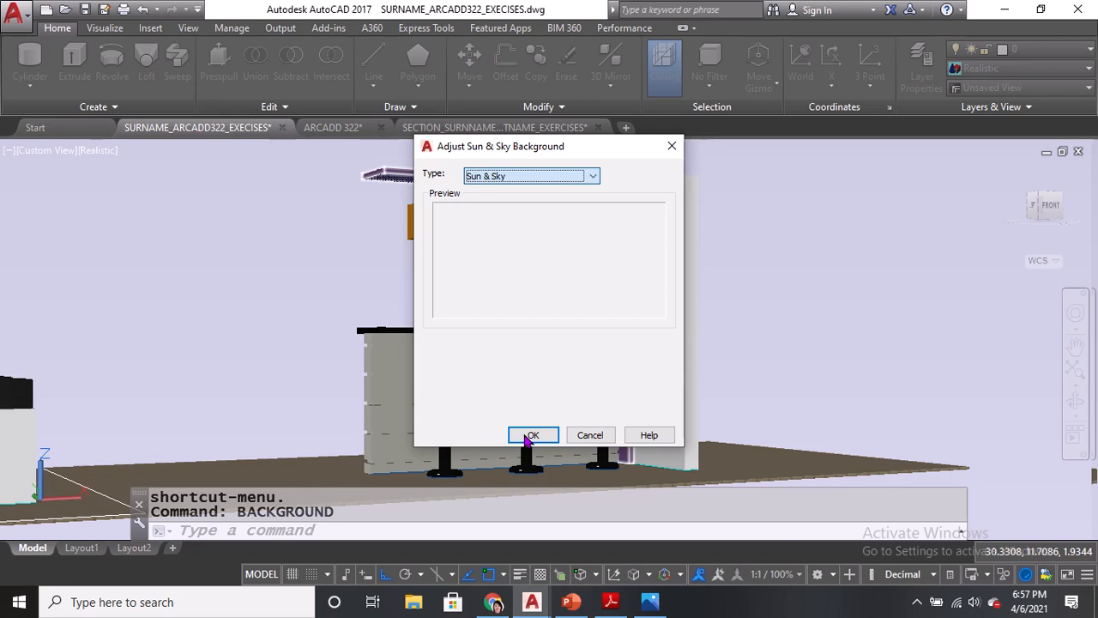
left_click(594, 177)
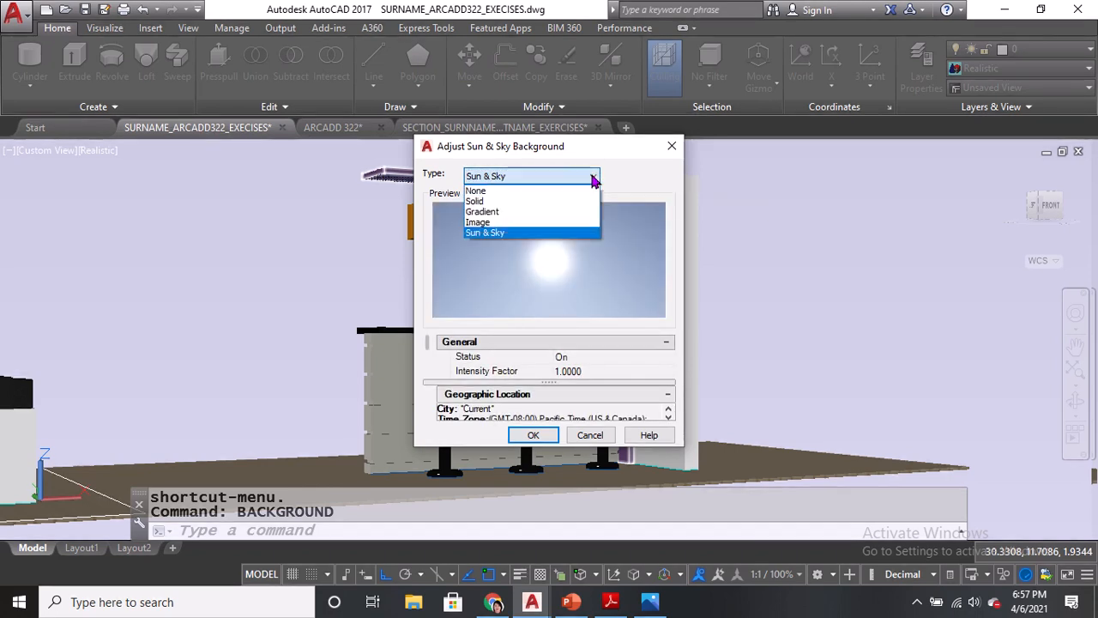
left_click(545, 189)
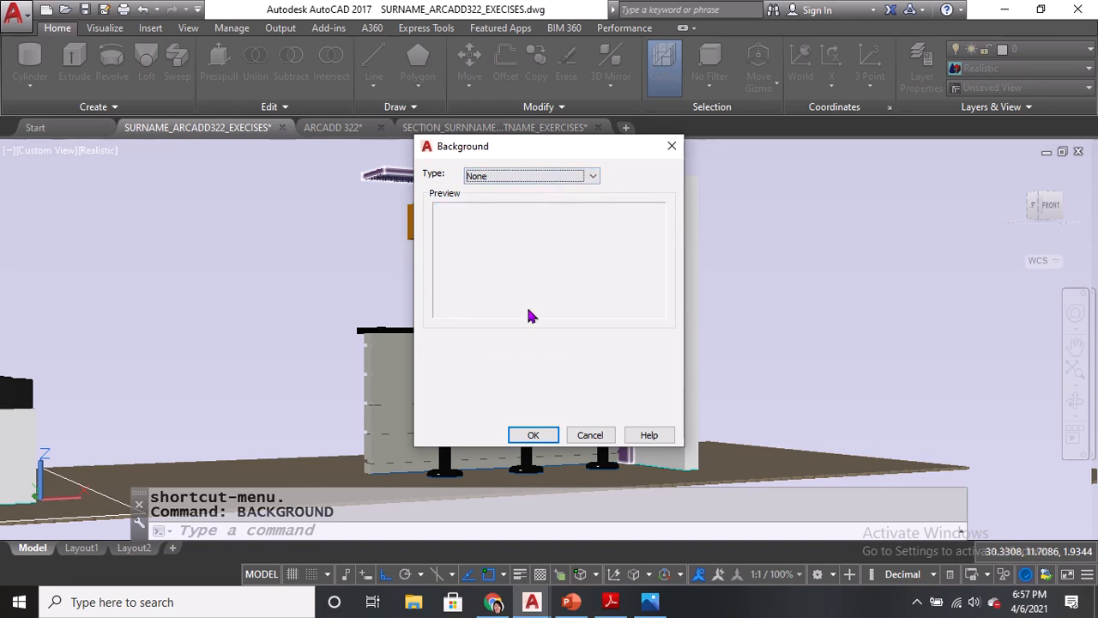
left_click(533, 435)
Set the view's background type to Sun & Sky.
scroll(865, 288, "down", 2)
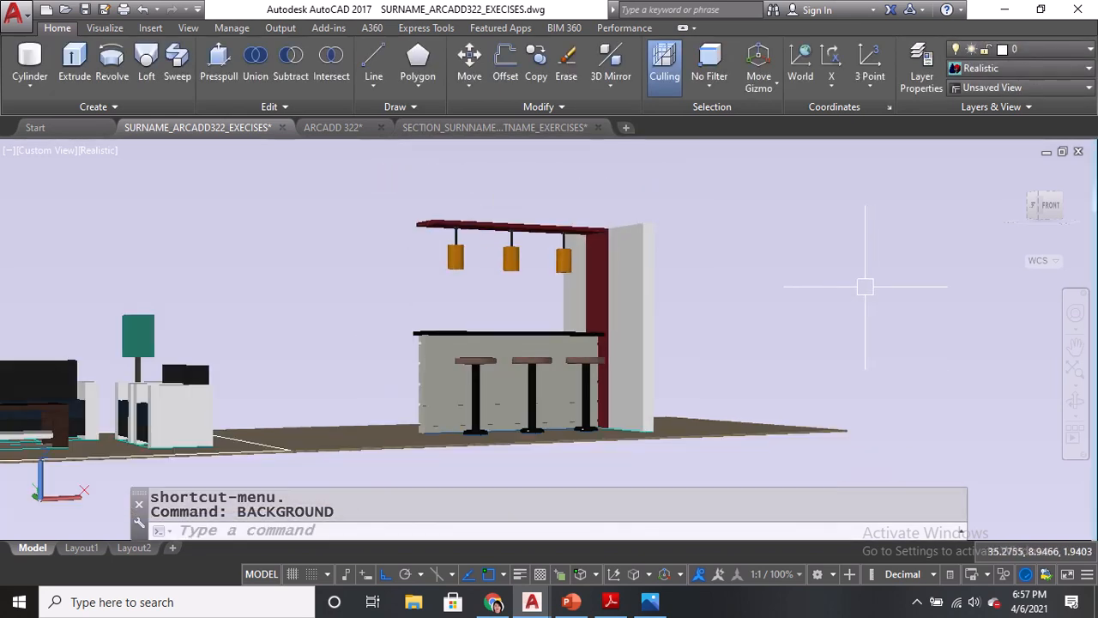
scroll(785, 247, "up", 2)
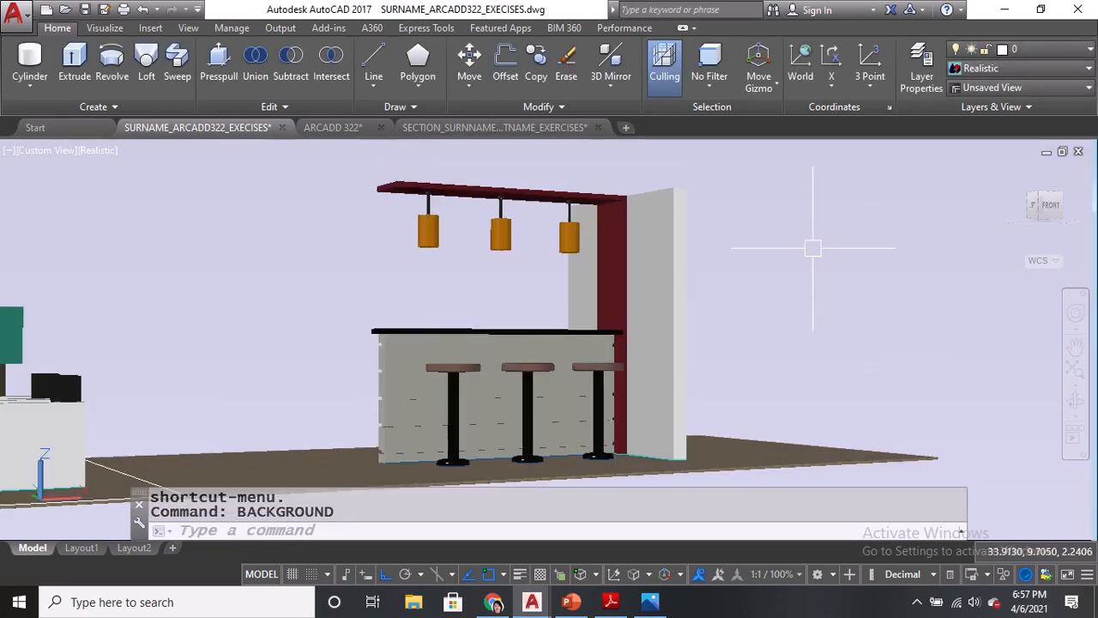
type("ba")
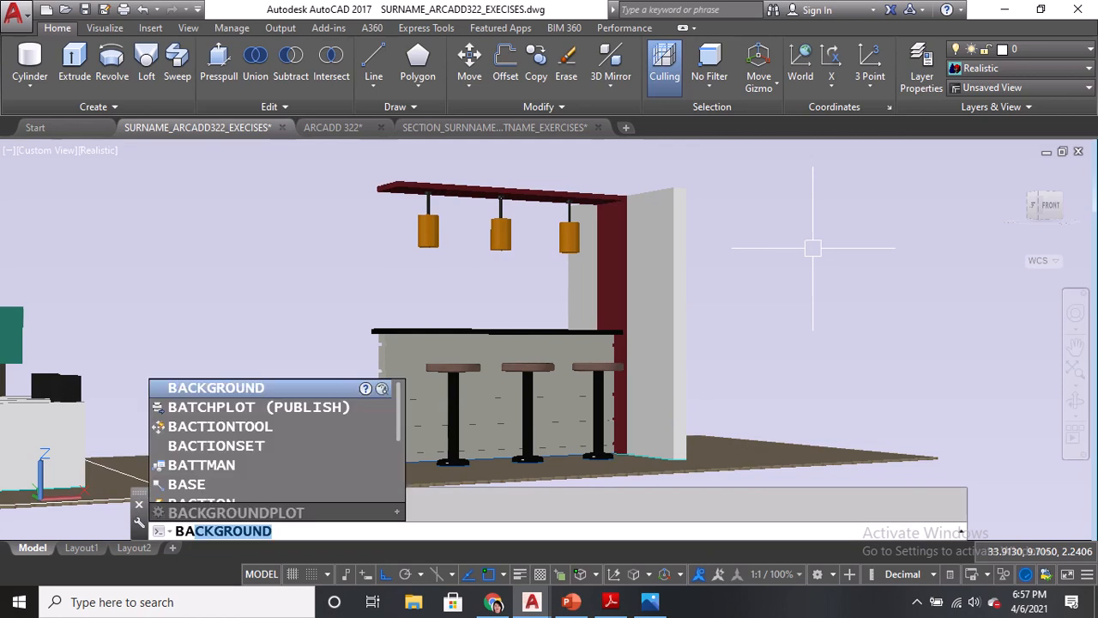
type("c")
key("Return")
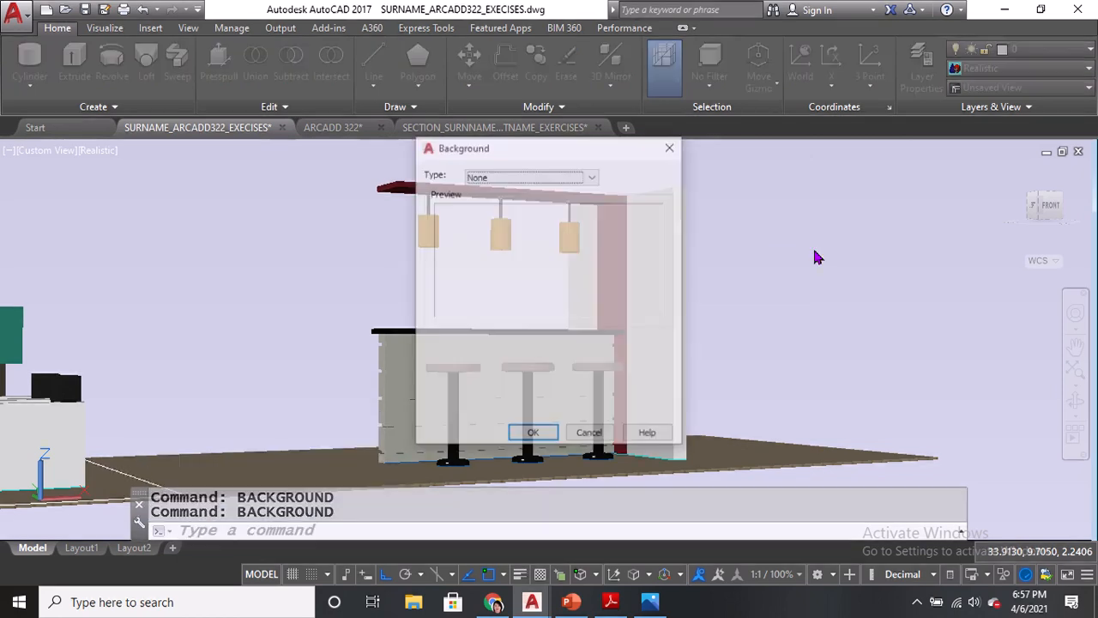
left_click(506, 176)
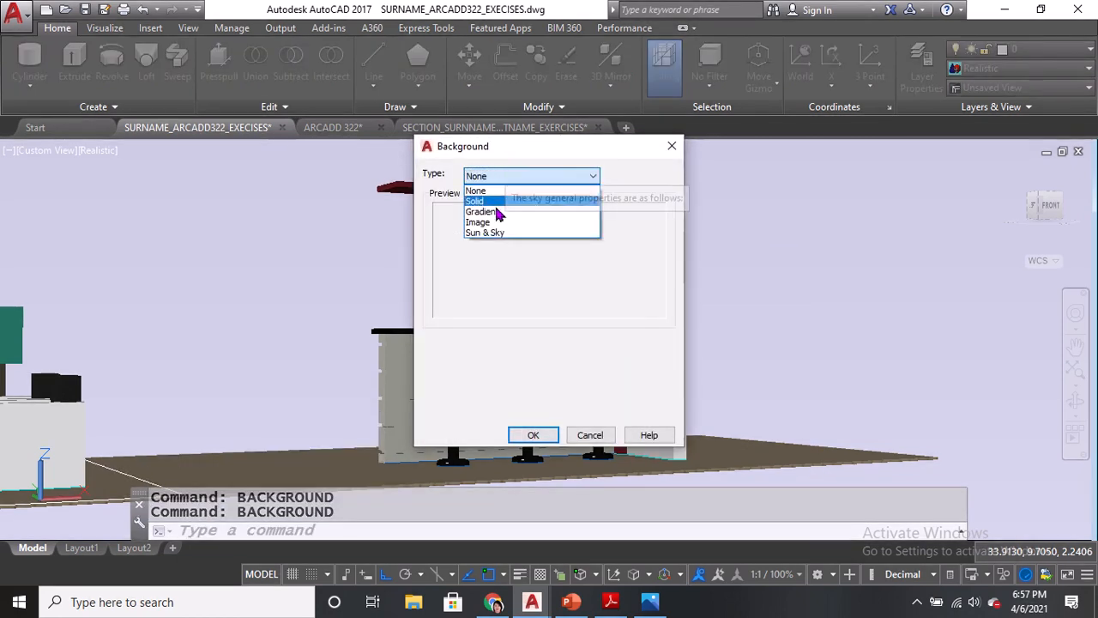
left_click(489, 233)
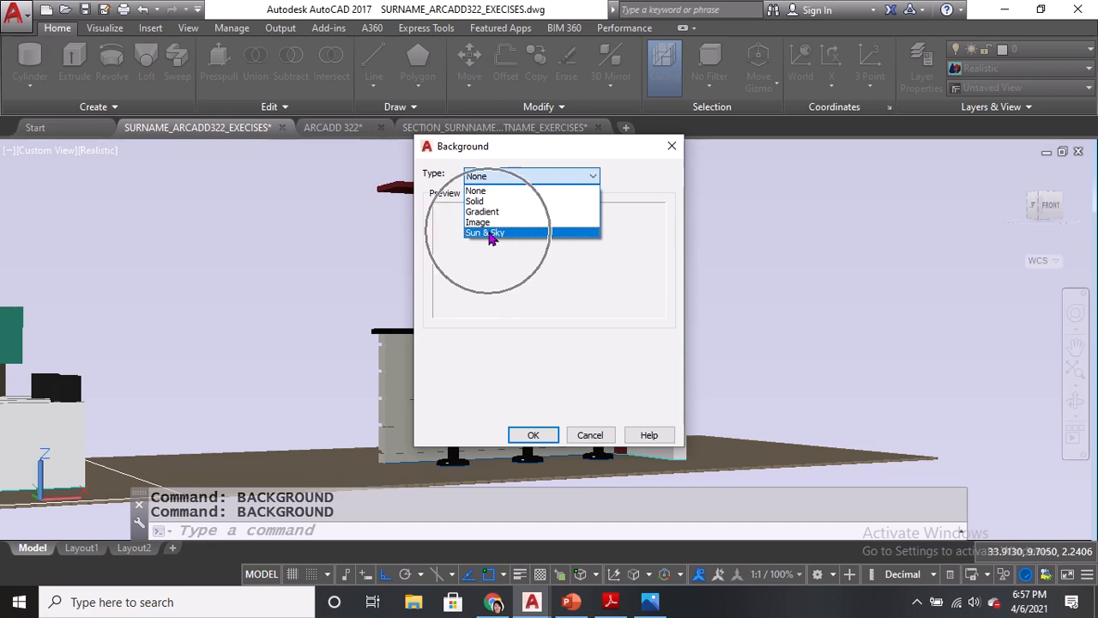
left_click(537, 437)
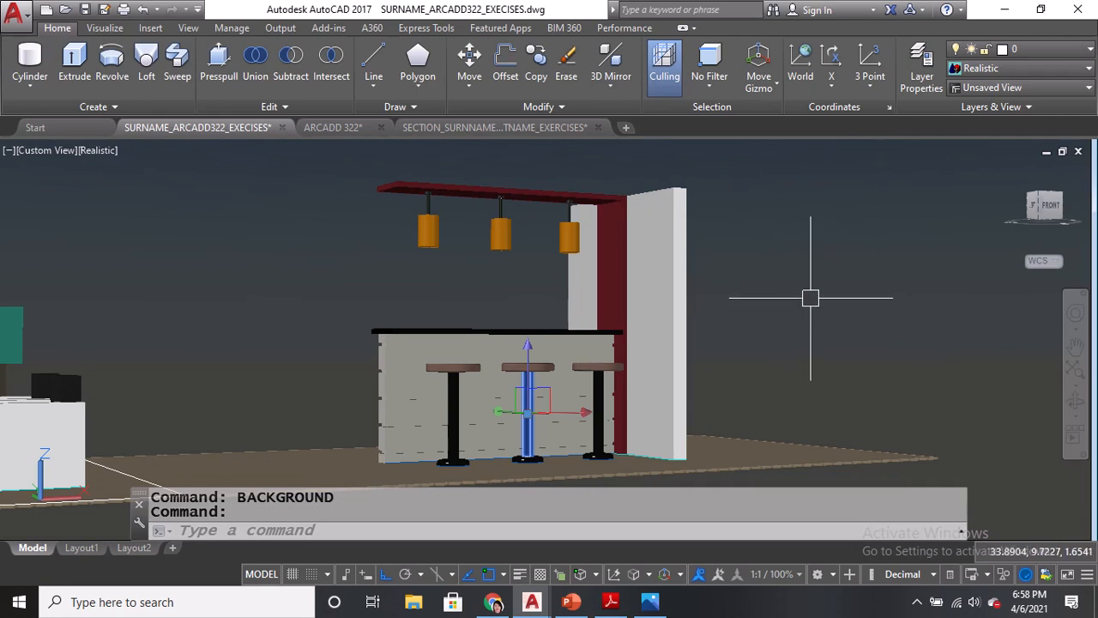
Examine the render size and current preset in the Render Presets Manager, and close it without changing anything.
type("roref")
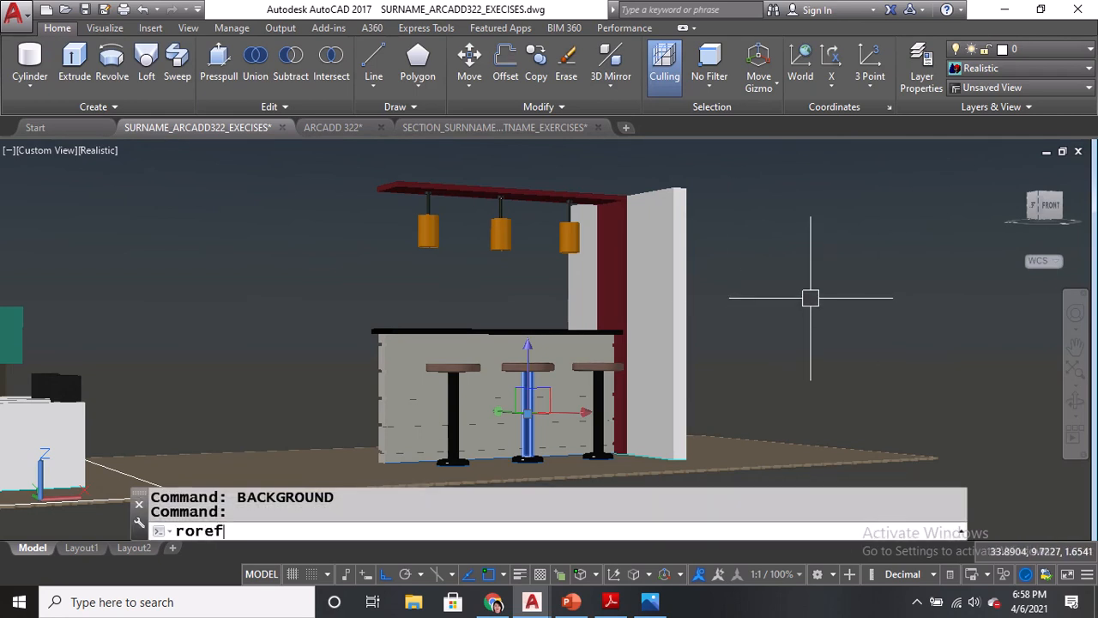
key("BackSpace")
key("BackSpace")
key("BackSpace")
key("BackSpace")
type("rpref")
key("Return")
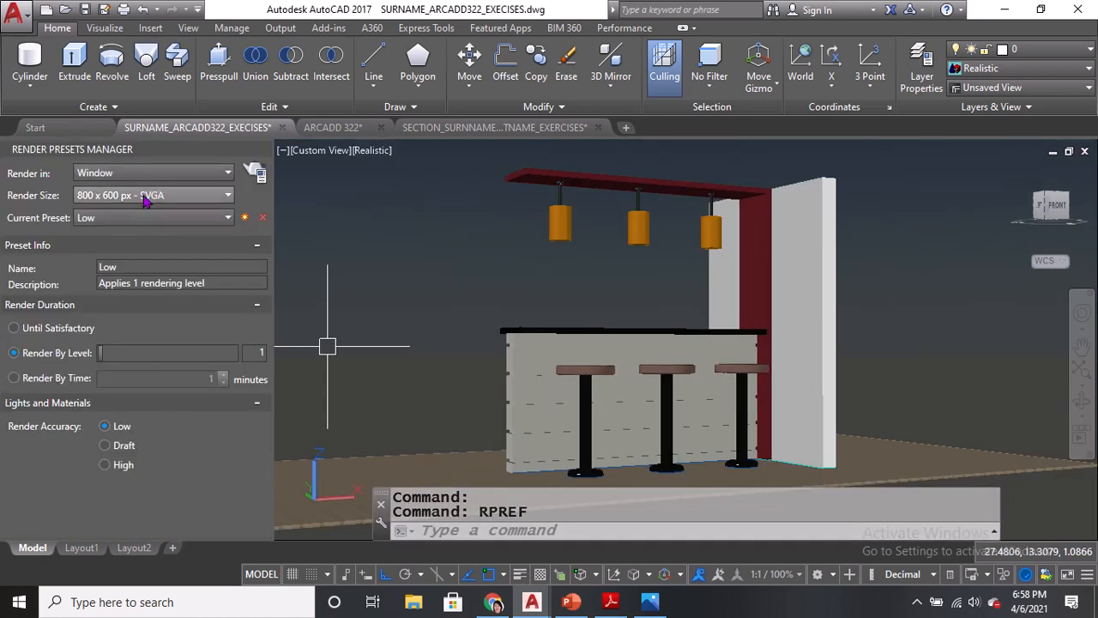
key("ctrl")
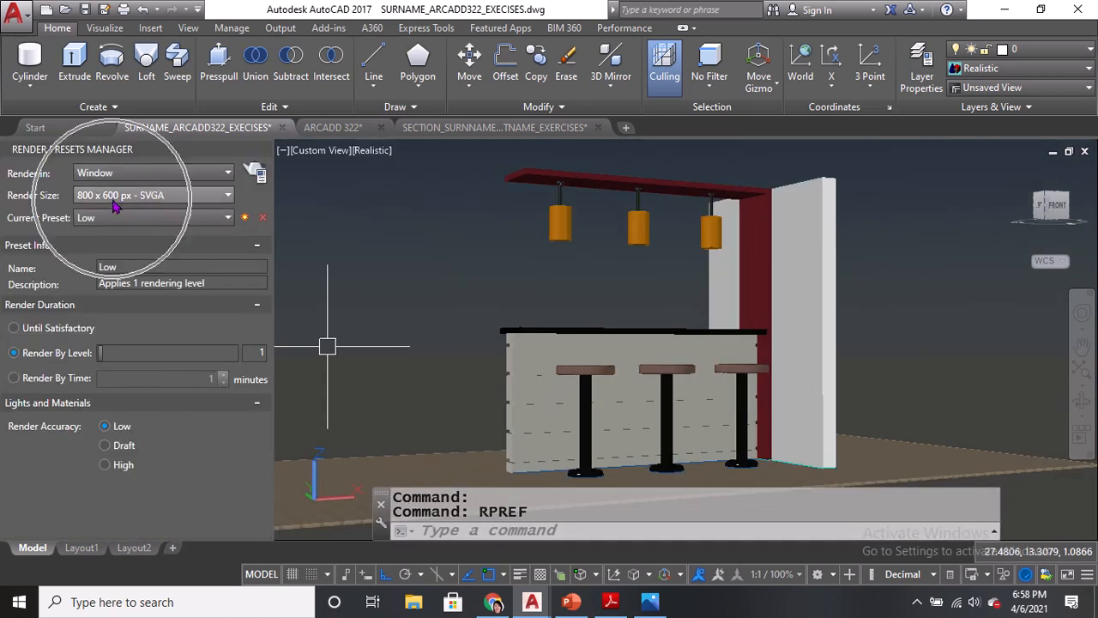
key("ctrl")
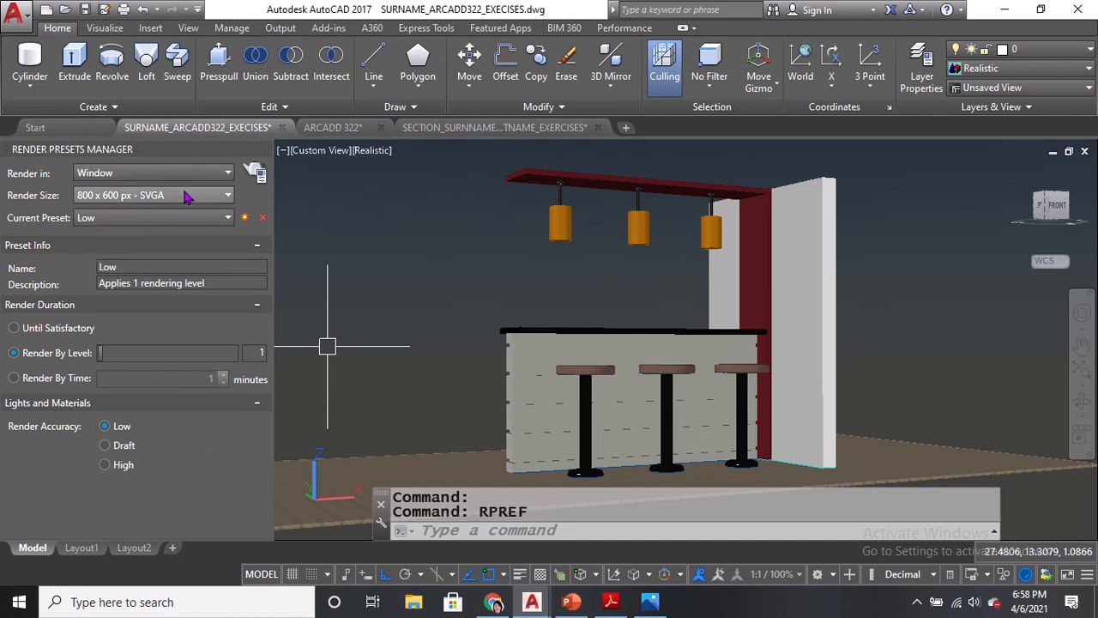
left_click(263, 151)
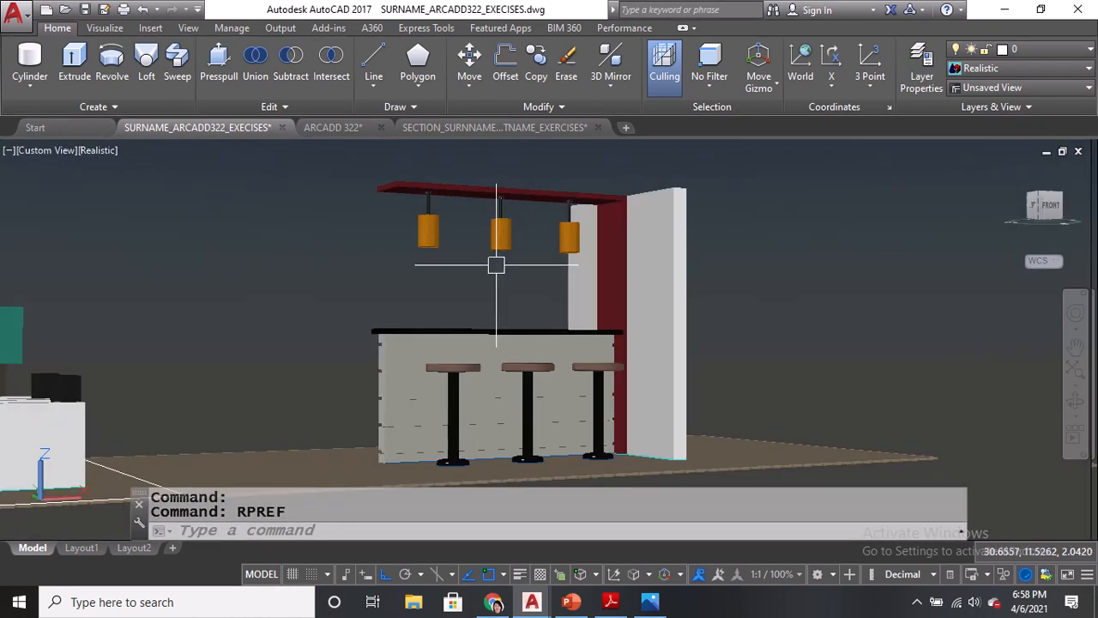
Render the lounge bar with a zoom window framed around it, and minimise the finished render.
type("ZZ")
key("BackSpace")
key("BackSpace")
type("Z")
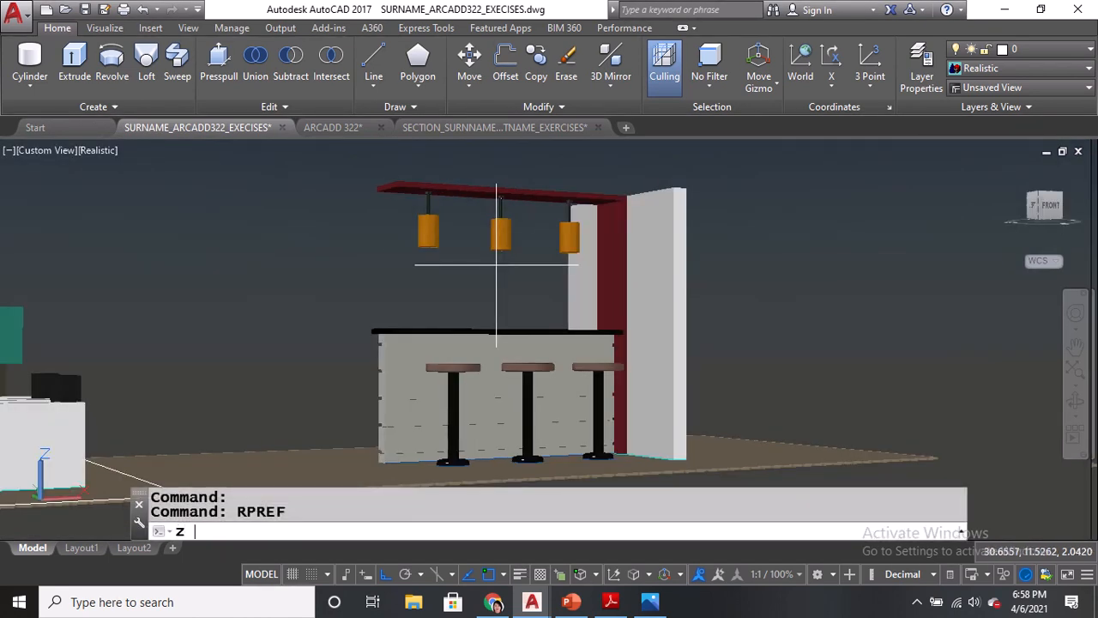
key("Return")
left_click(348, 163)
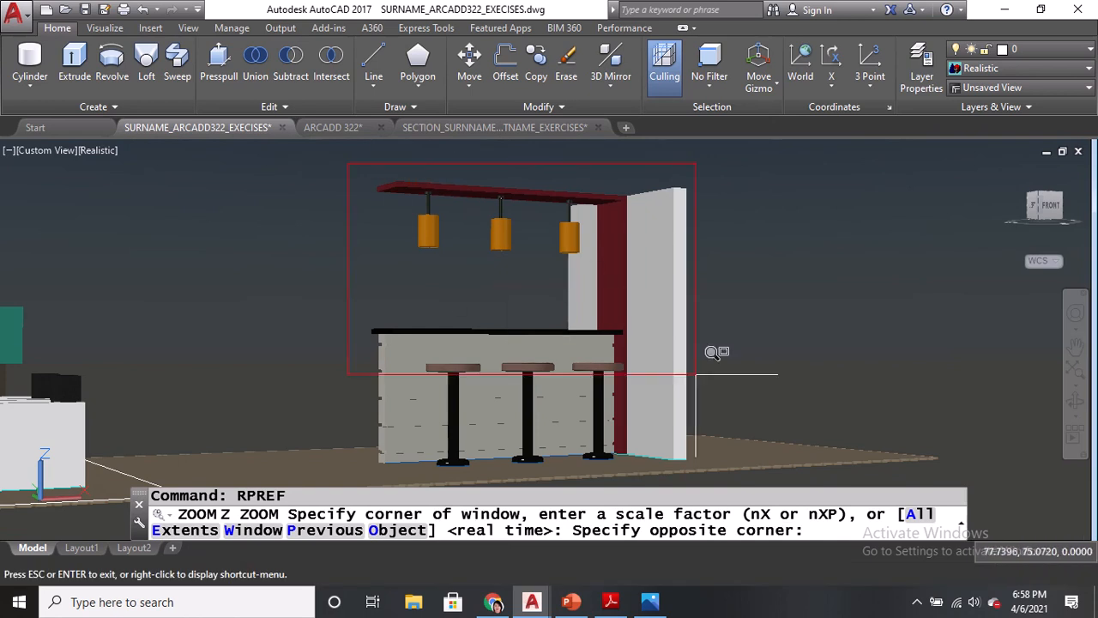
left_click(760, 473)
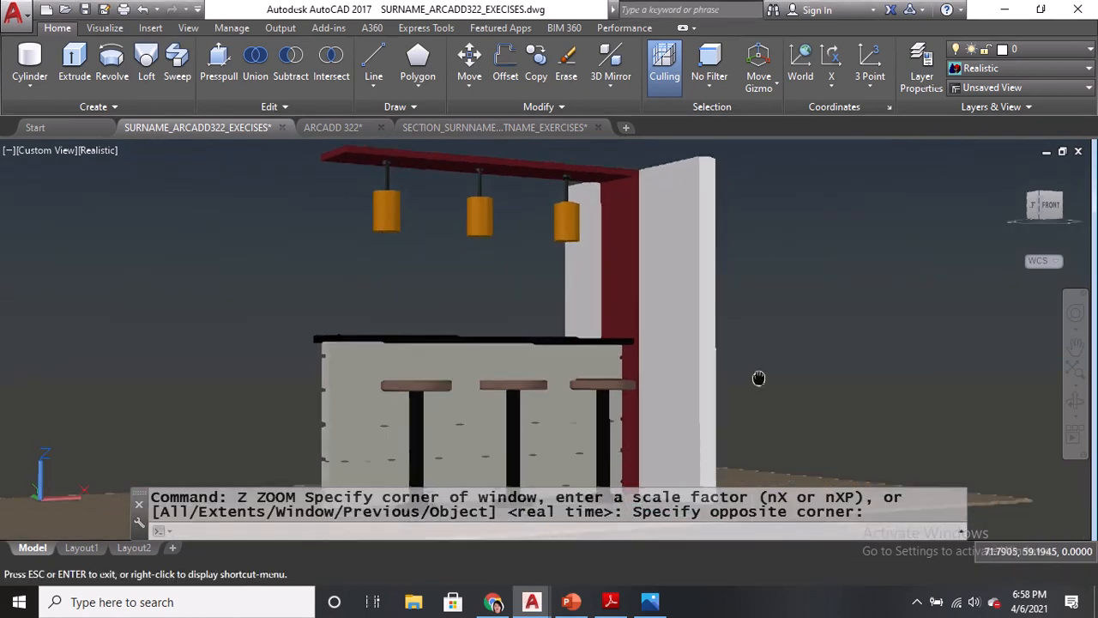
type("rr")
key("space")
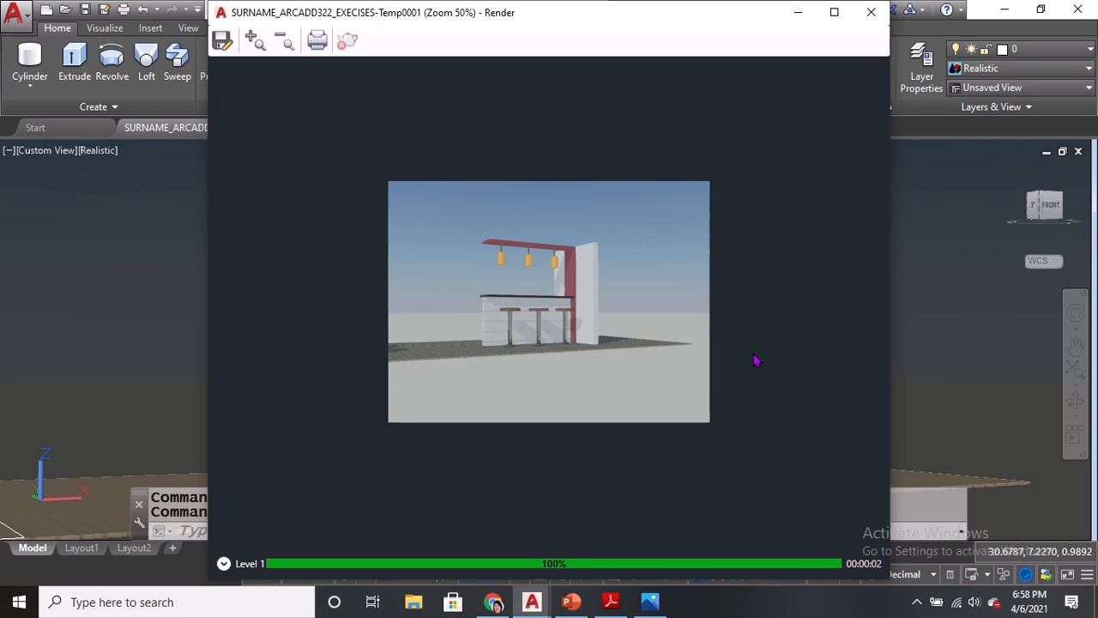
left_click(798, 12)
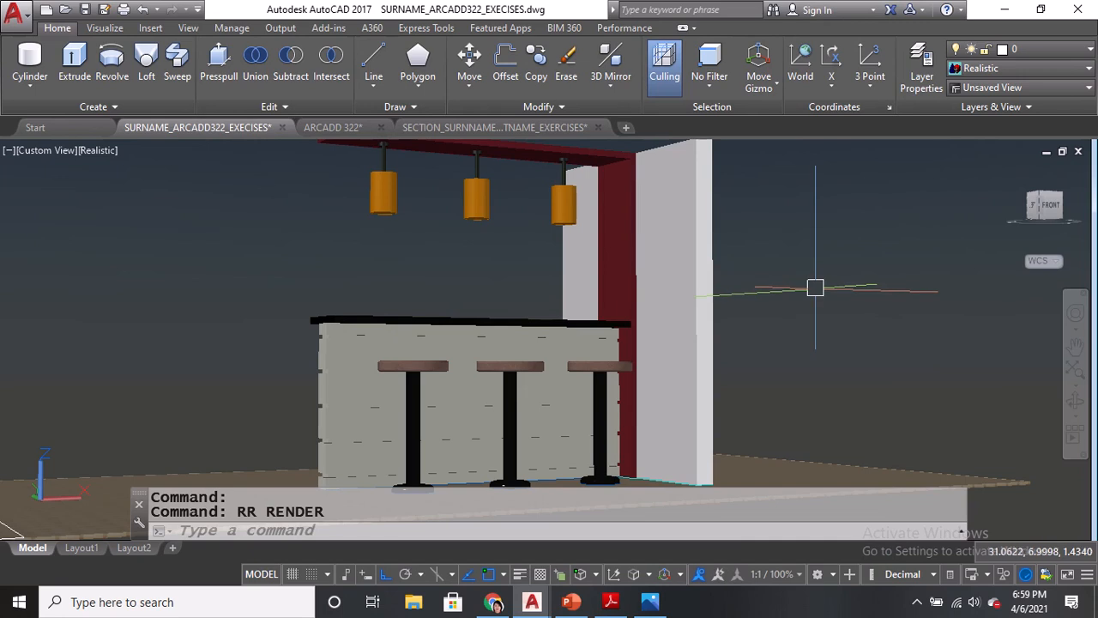
Create a new generic material in the Materials Browser and name it STONE CLAD 01.
type("rmat")
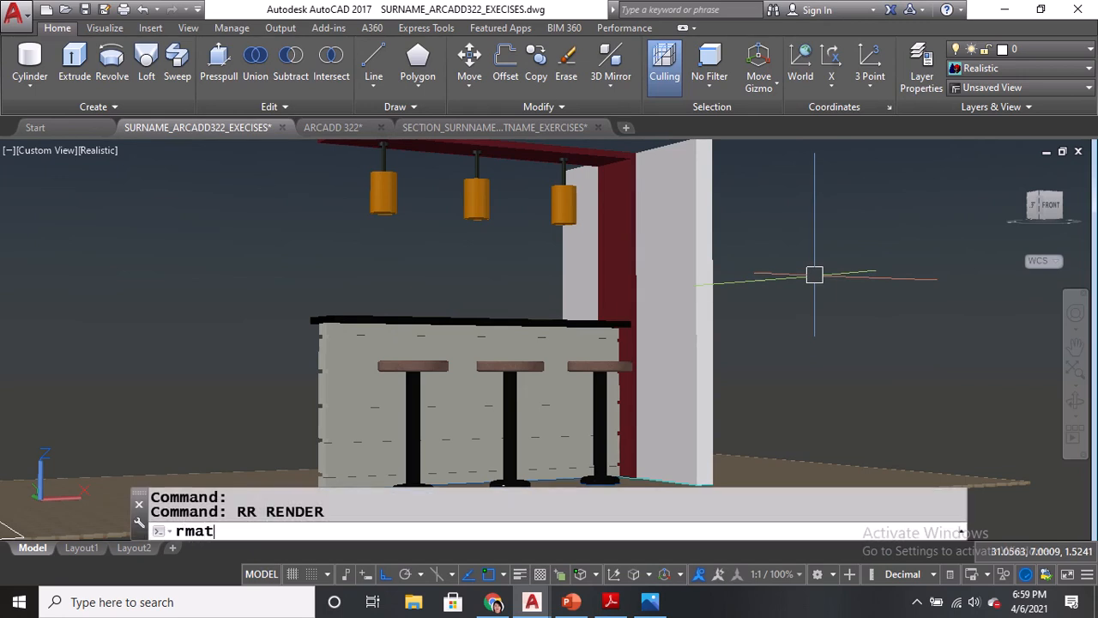
key("Return")
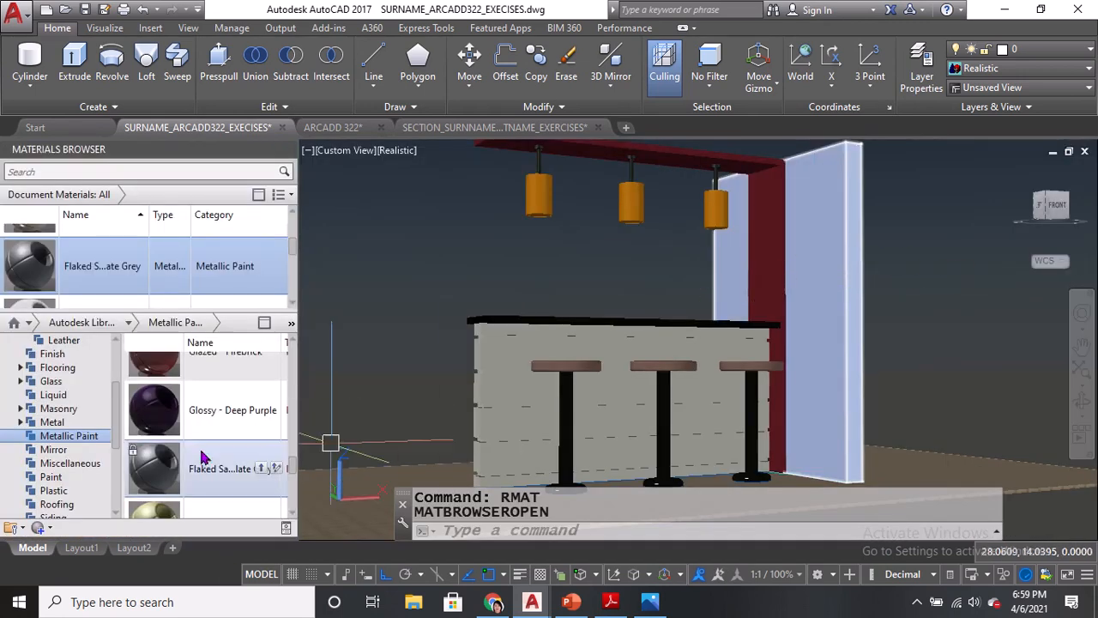
left_click_drag(116, 406, 121, 491)
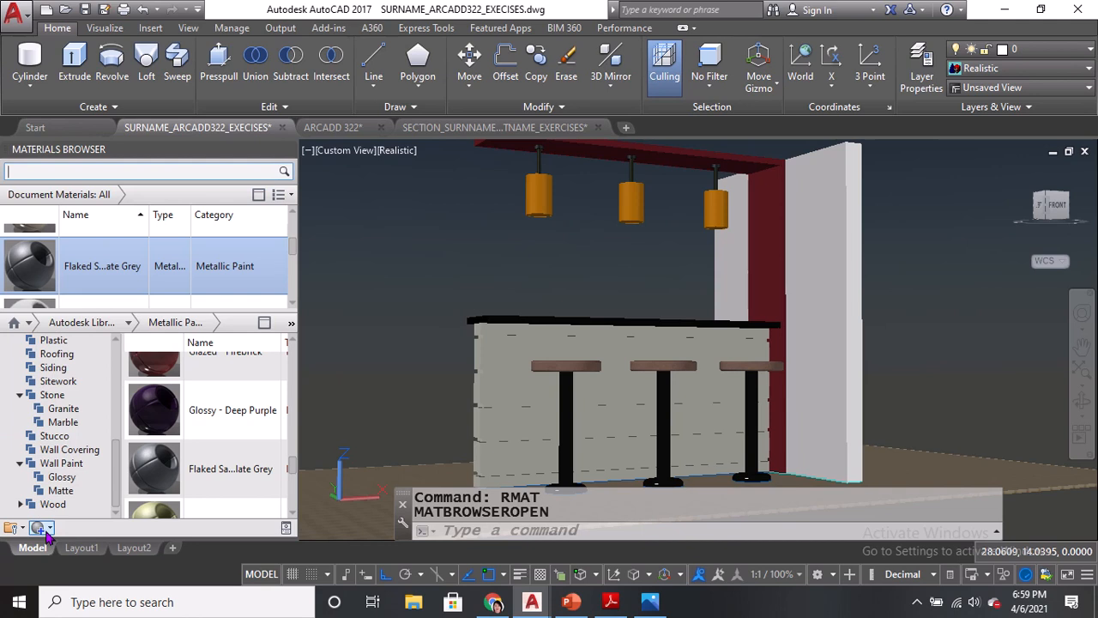
left_click(51, 528)
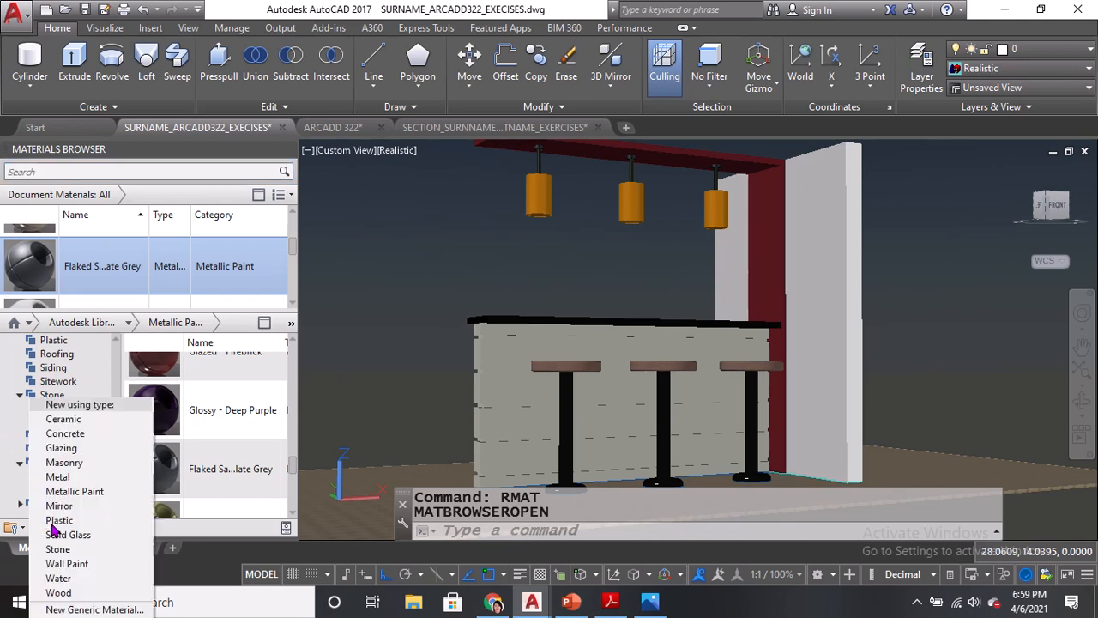
left_click(81, 609)
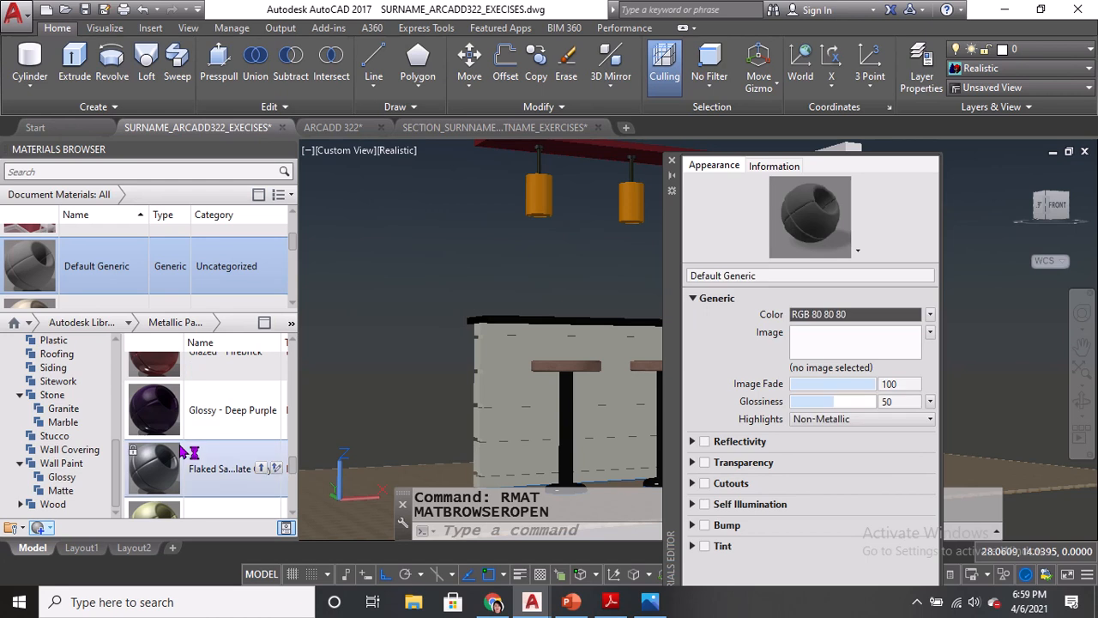
double_click(792, 273)
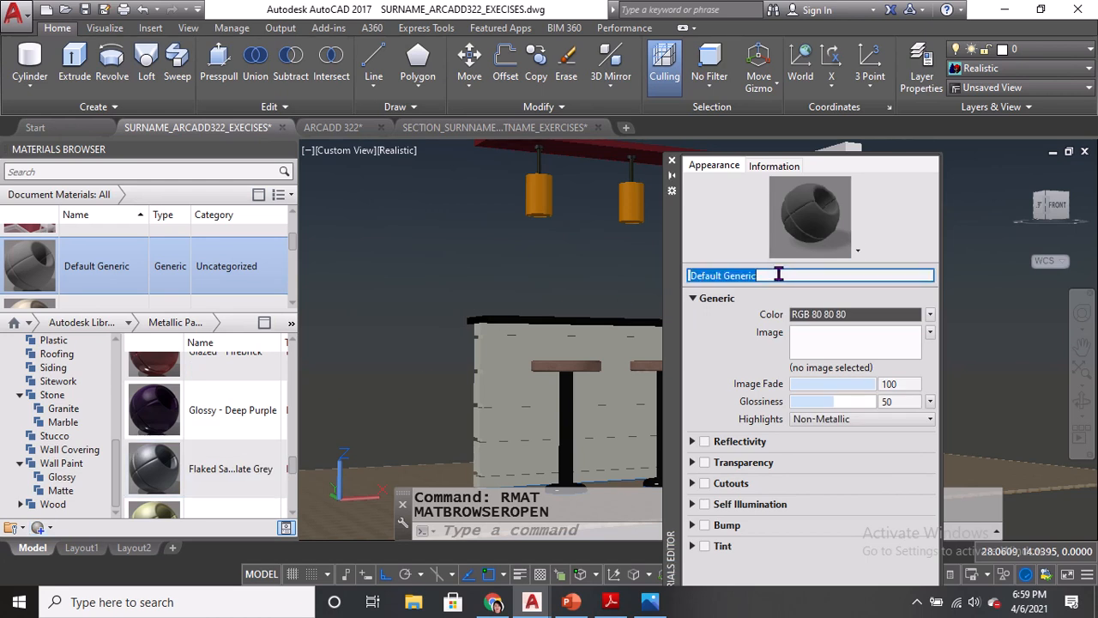
type("stone")
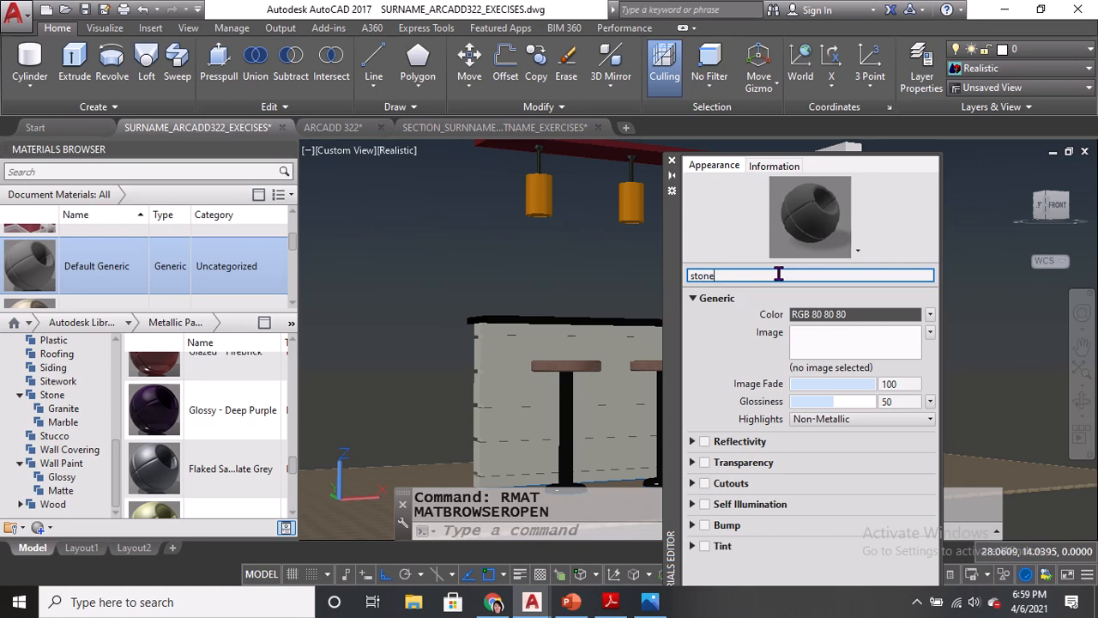
key("BackSpace")
key("BackSpace")
key("BackSpace")
key("BackSpace")
key("BackSpace")
type("STONE CLAD 01")
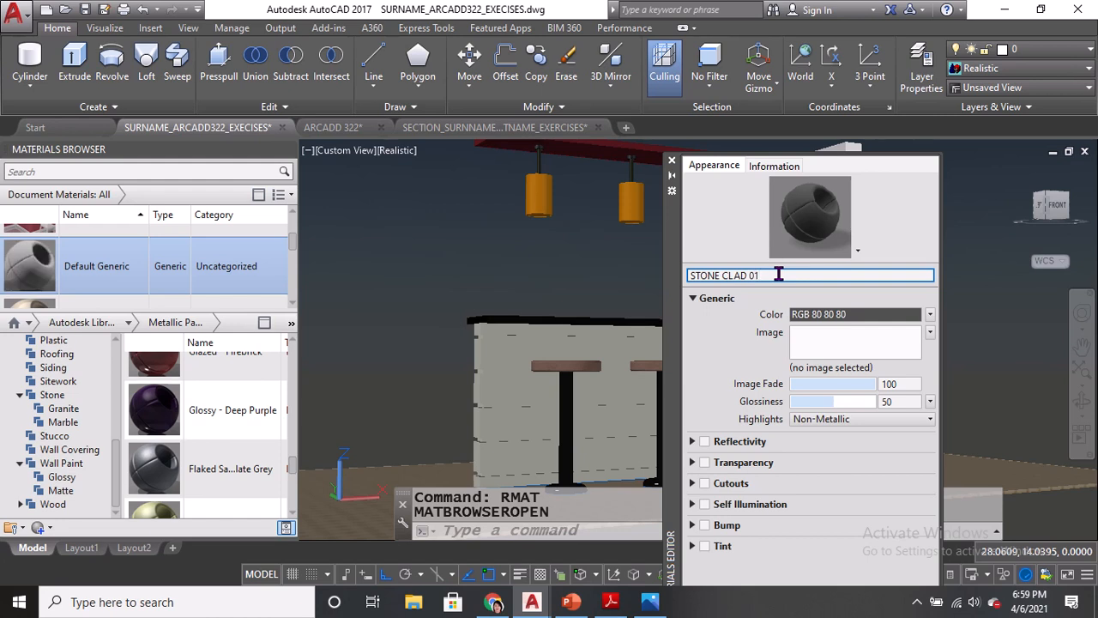
Load the stone image 7b67831d3f585ff4373b6f6feb8faf12 from the IMAGES folder as the STONE CLAD 01 image map and close the Materials Editor.
left_click(828, 346)
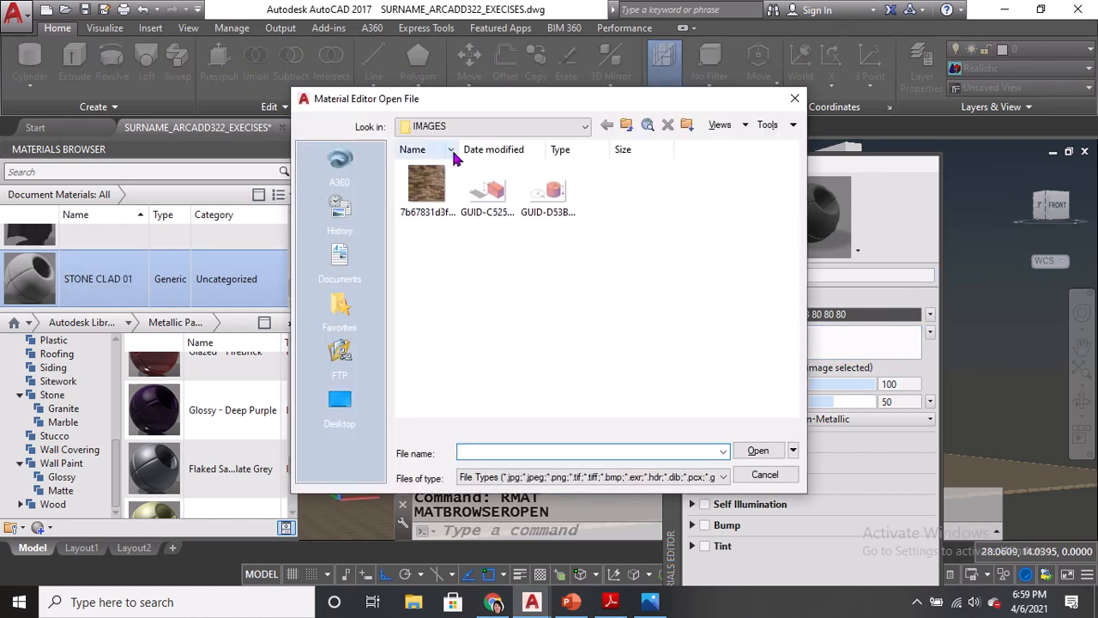
left_click(432, 201)
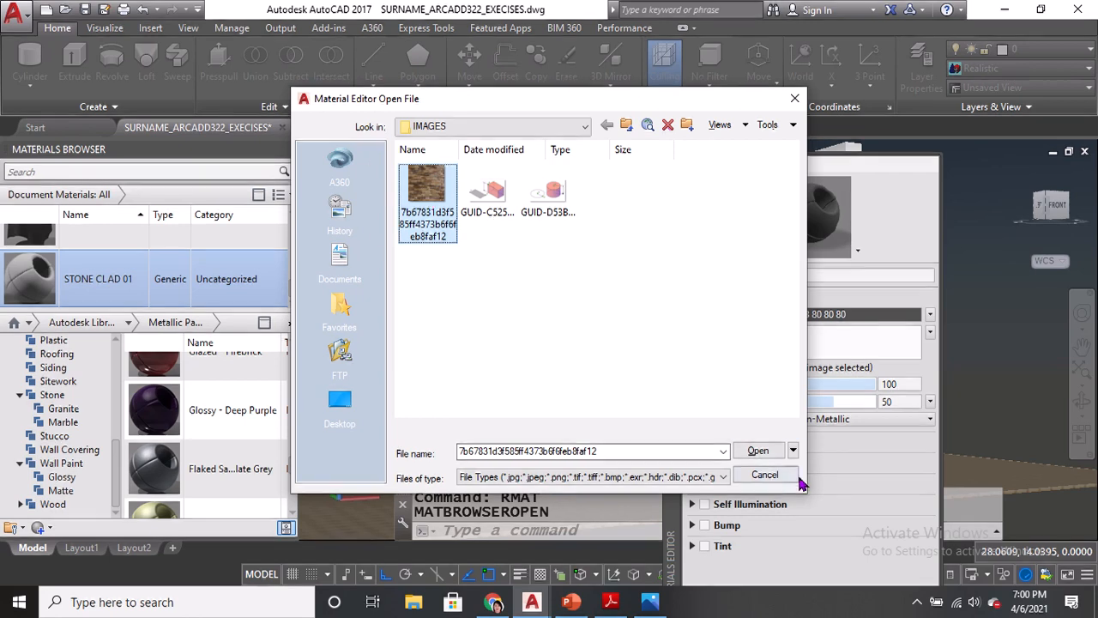
left_click(759, 450)
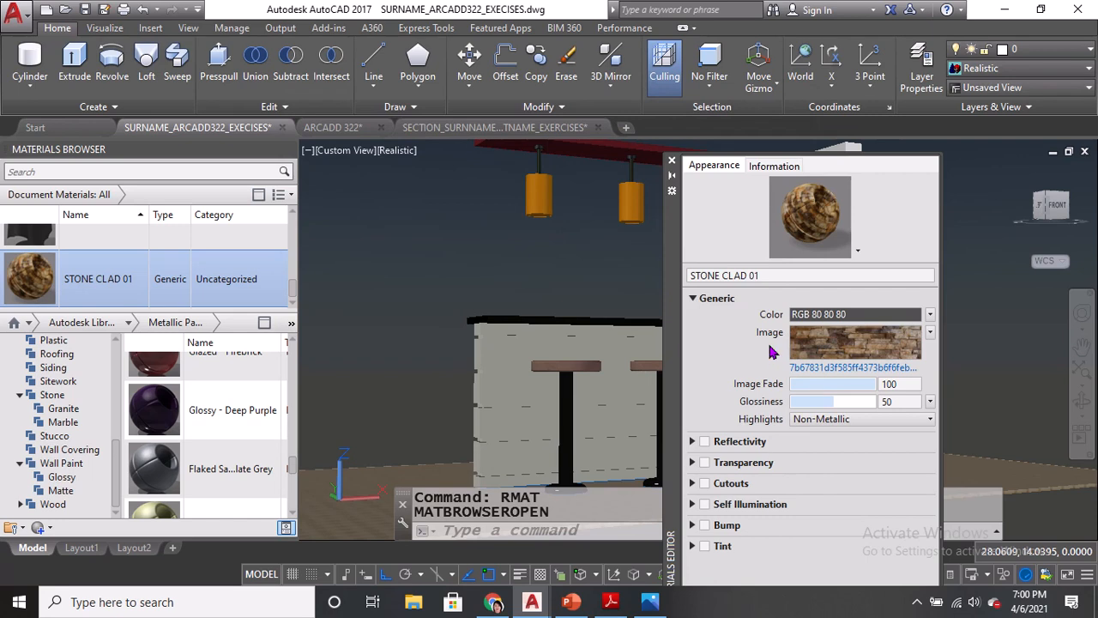
left_click(672, 161)
left_click(658, 173)
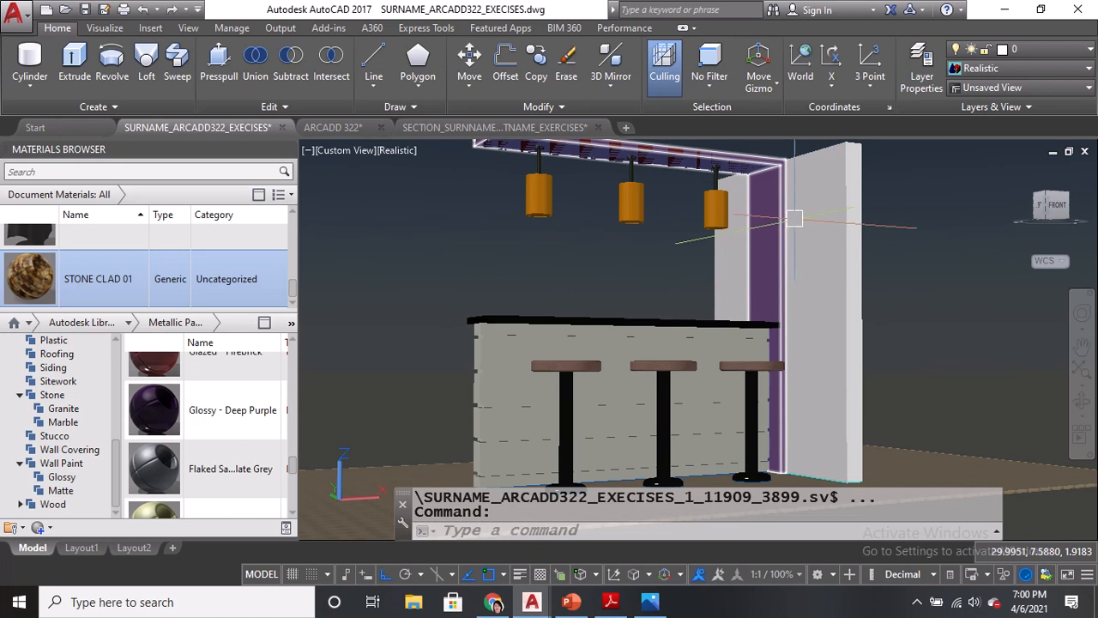
Apply the STONE CLAD 01 material to the white wall beside the red frame.
left_click(859, 260)
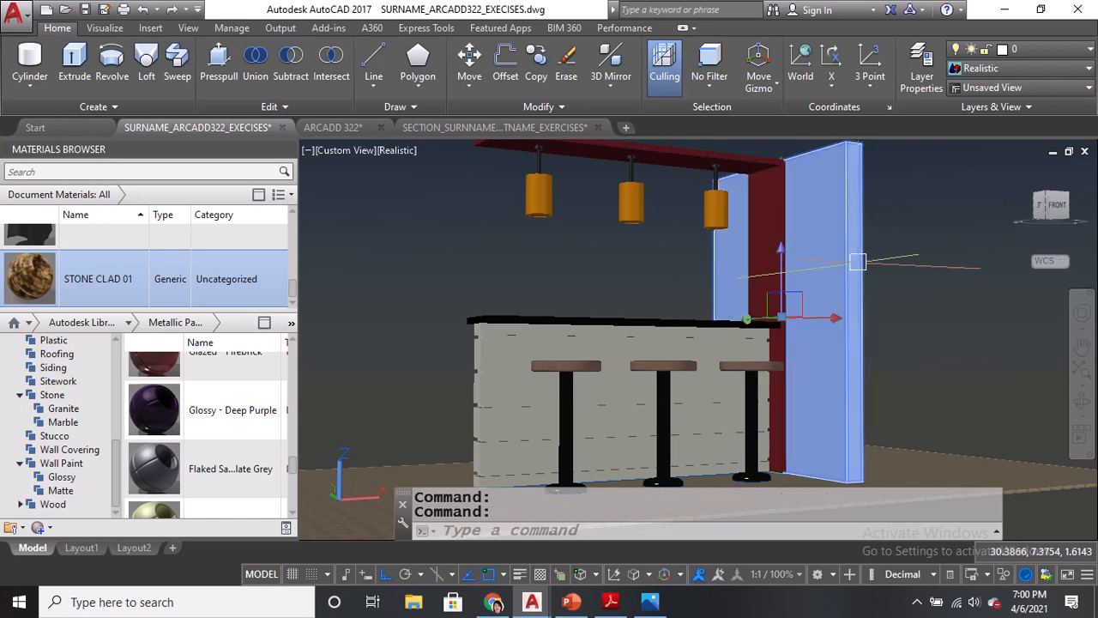
left_click(277, 280)
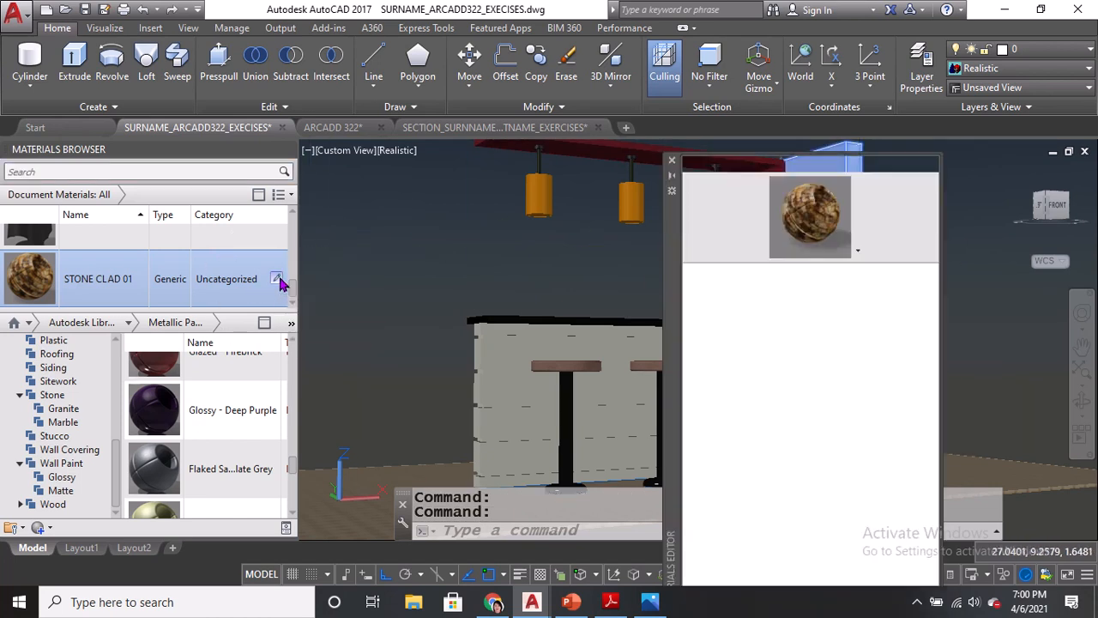
left_click(673, 161)
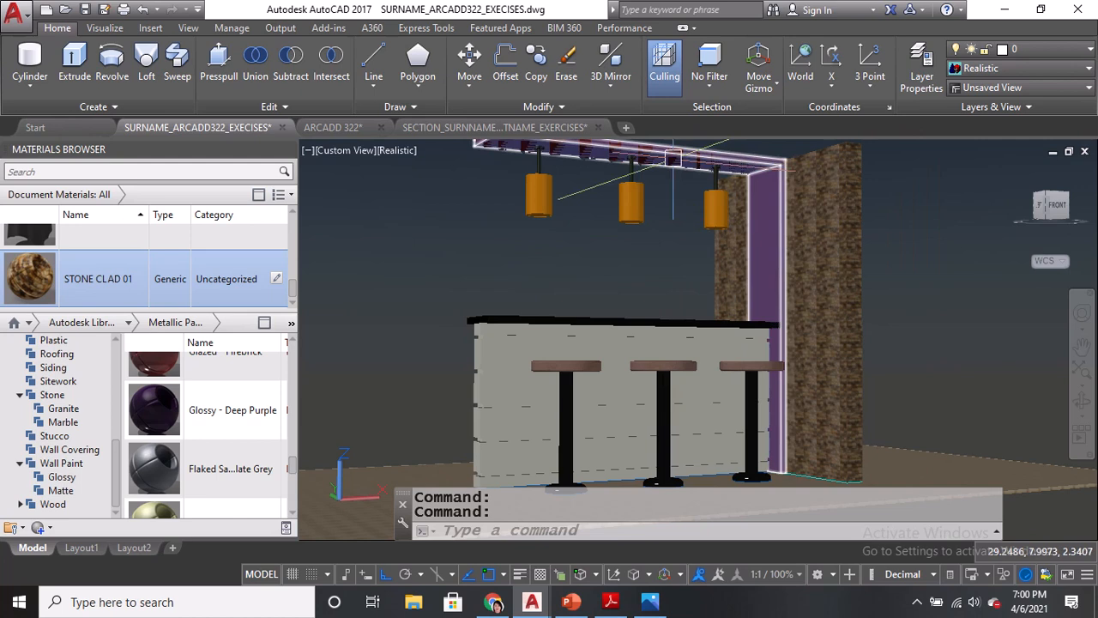
Set the STONE CLAD 01 image texture's linked sample size to 1.0 in width and height, and close the texture and material editors.
type("3D")
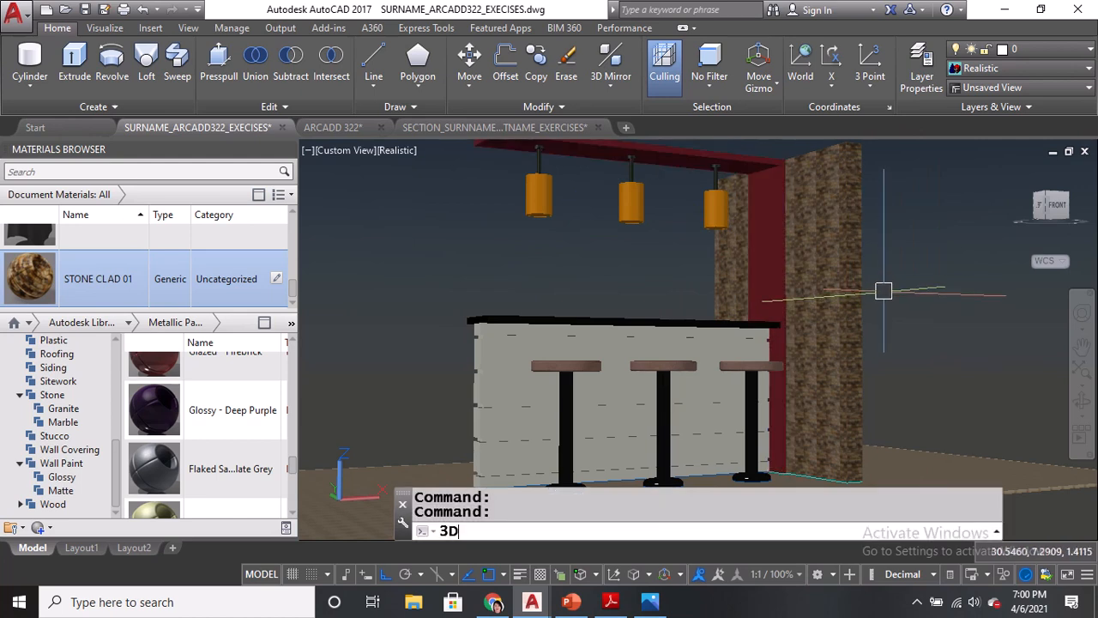
type("O")
key("Return")
left_click_drag(884, 292, 852, 301)
key("Return")
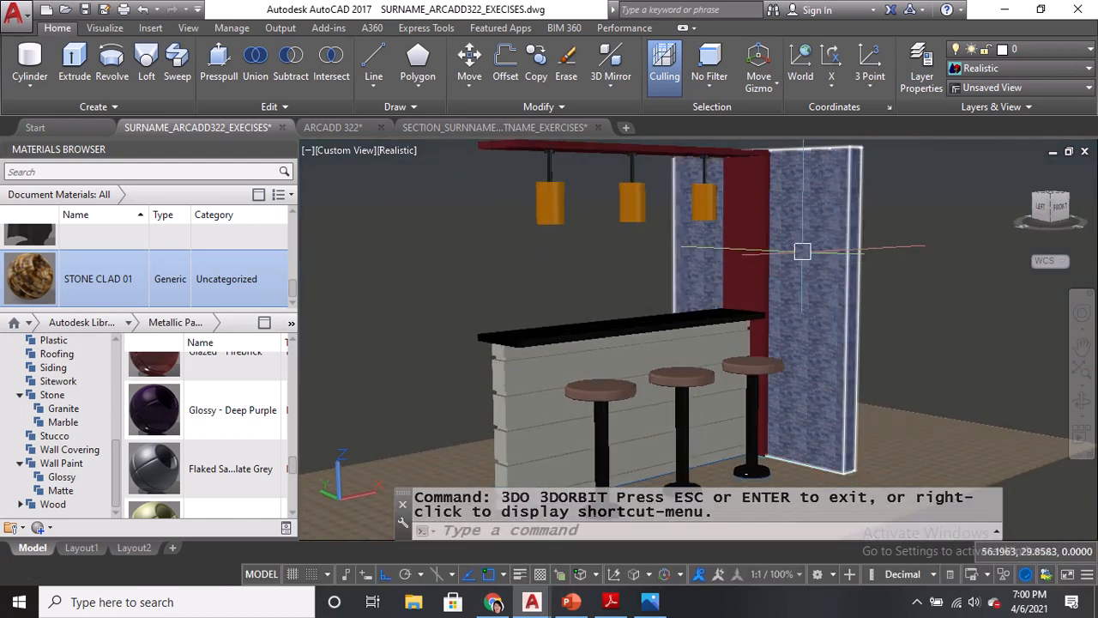
left_click(29, 281)
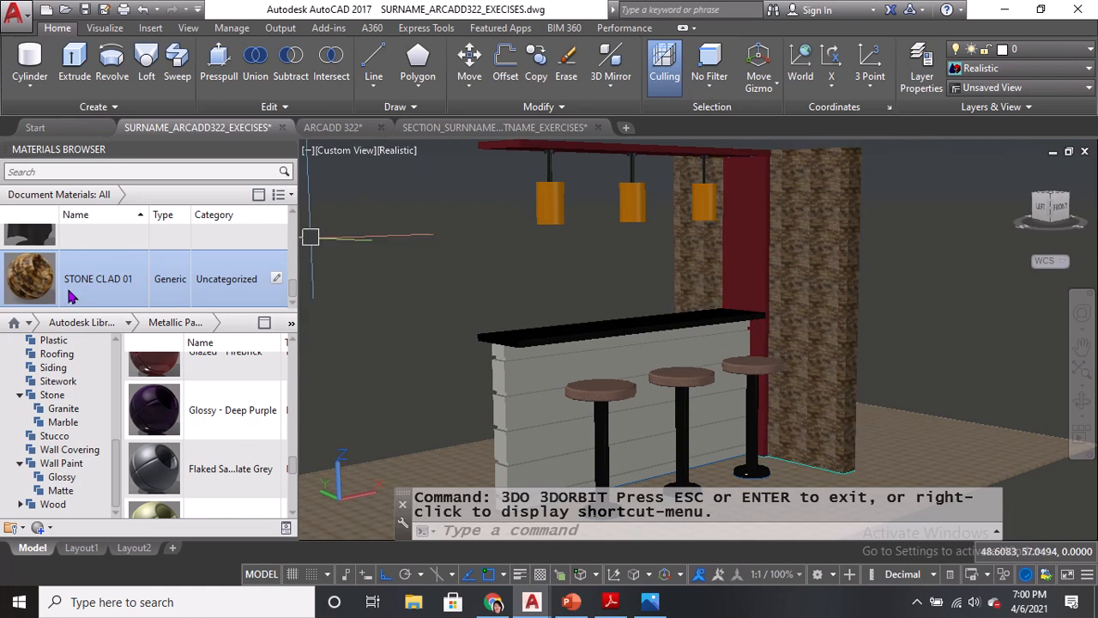
double_click(21, 293)
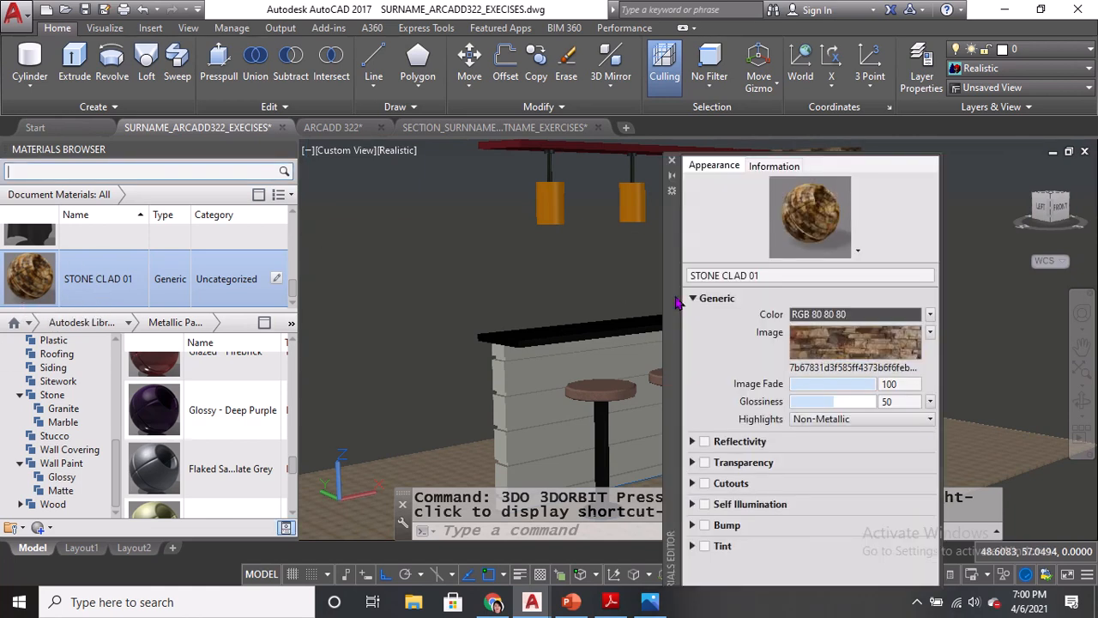
left_click(825, 348)
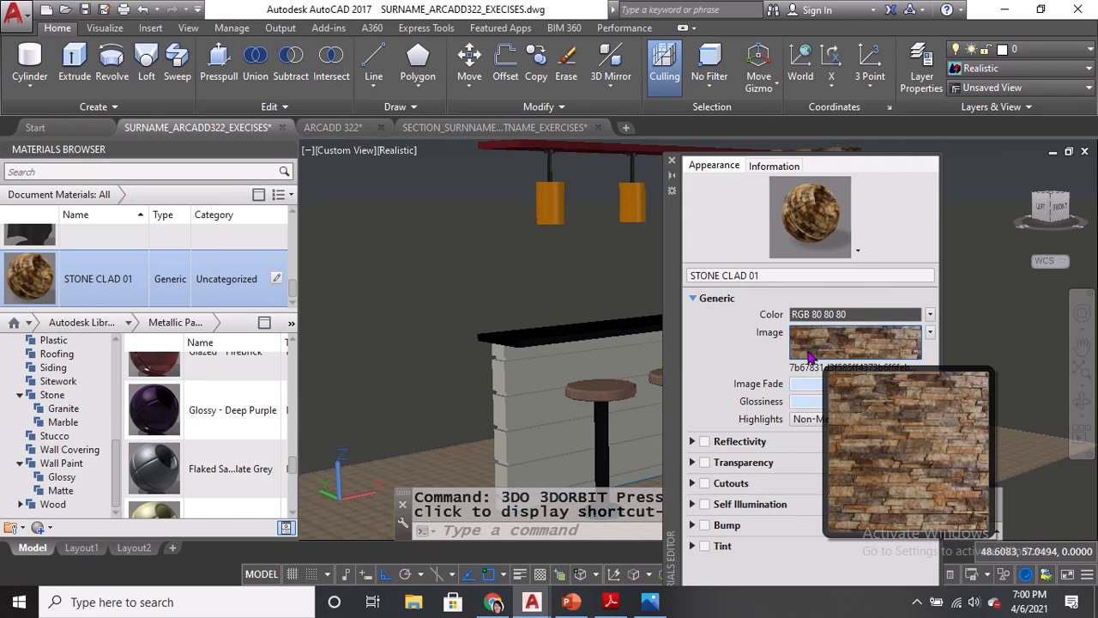
left_click(856, 334)
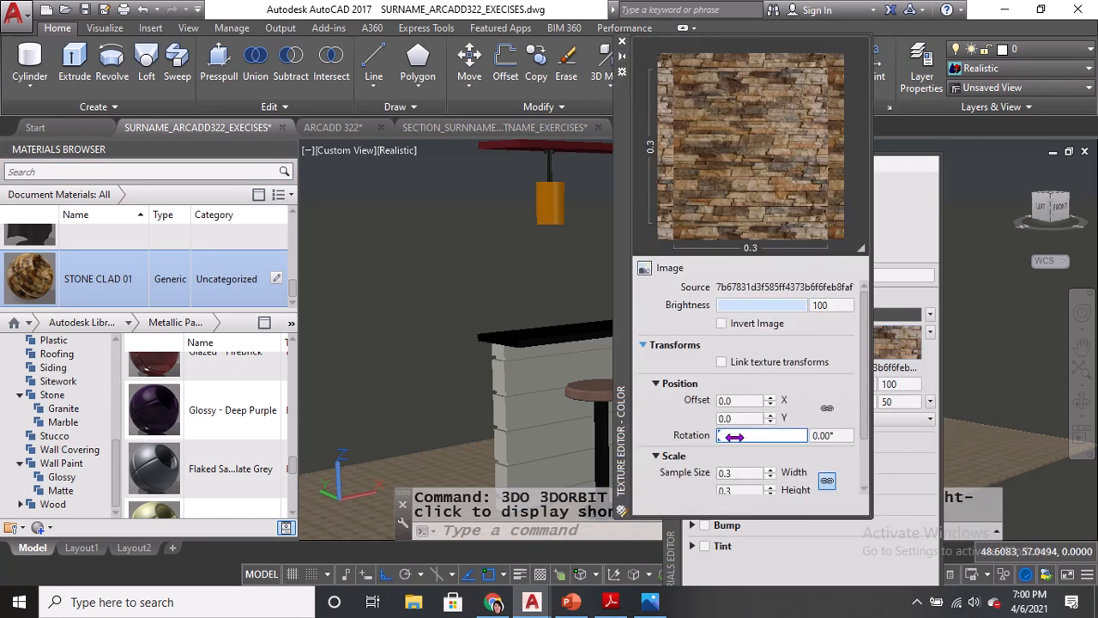
scroll(868, 352, "down", 3)
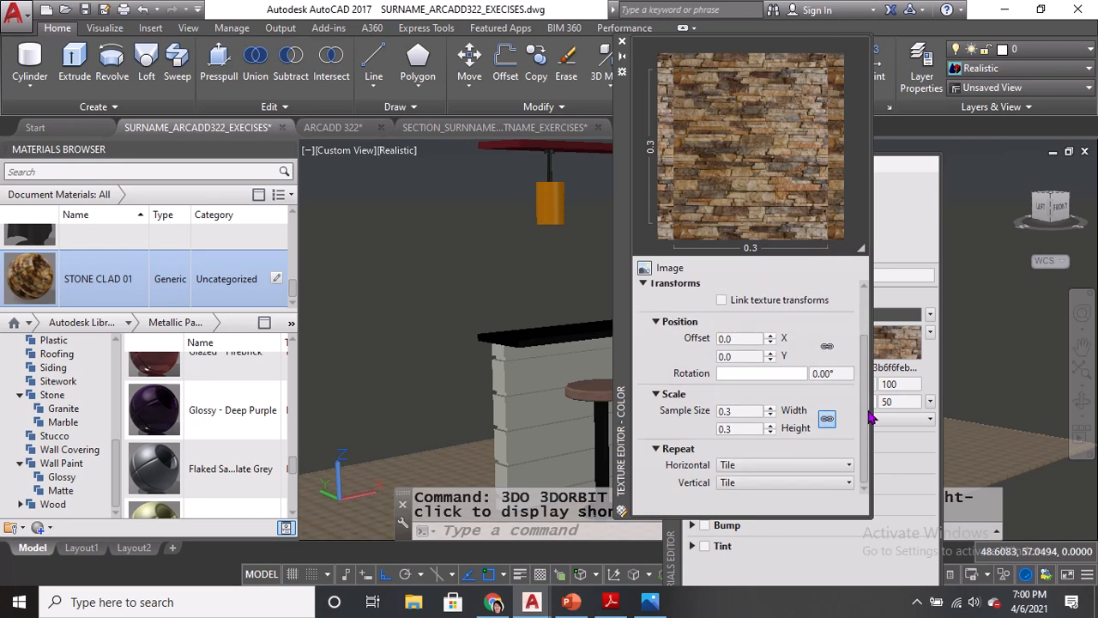
double_click(746, 413)
type("1")
key("Return")
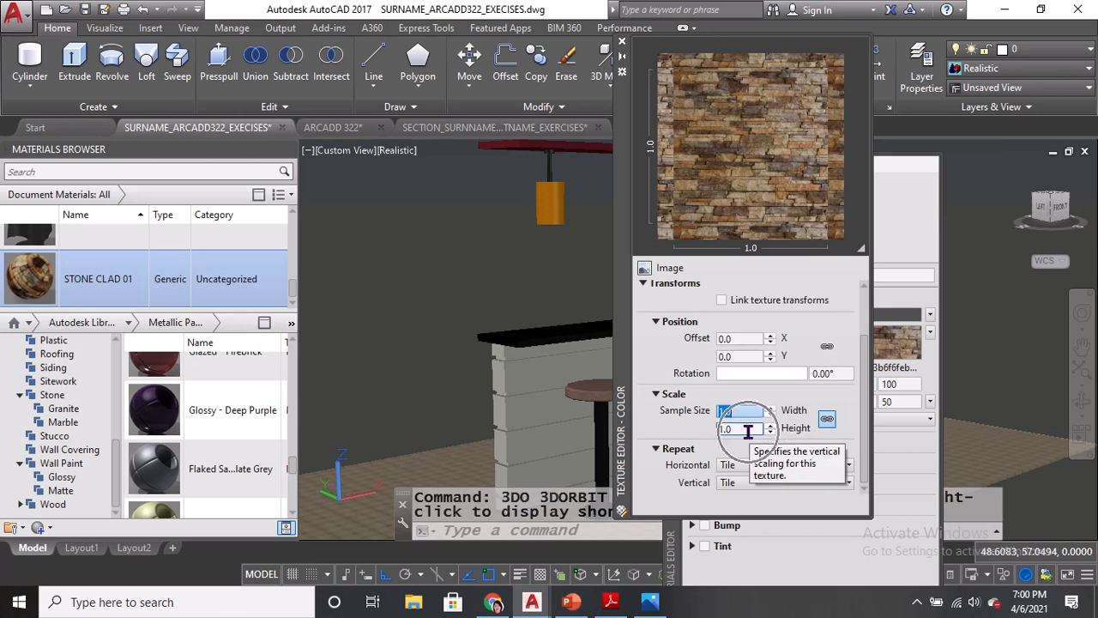
left_click(622, 43)
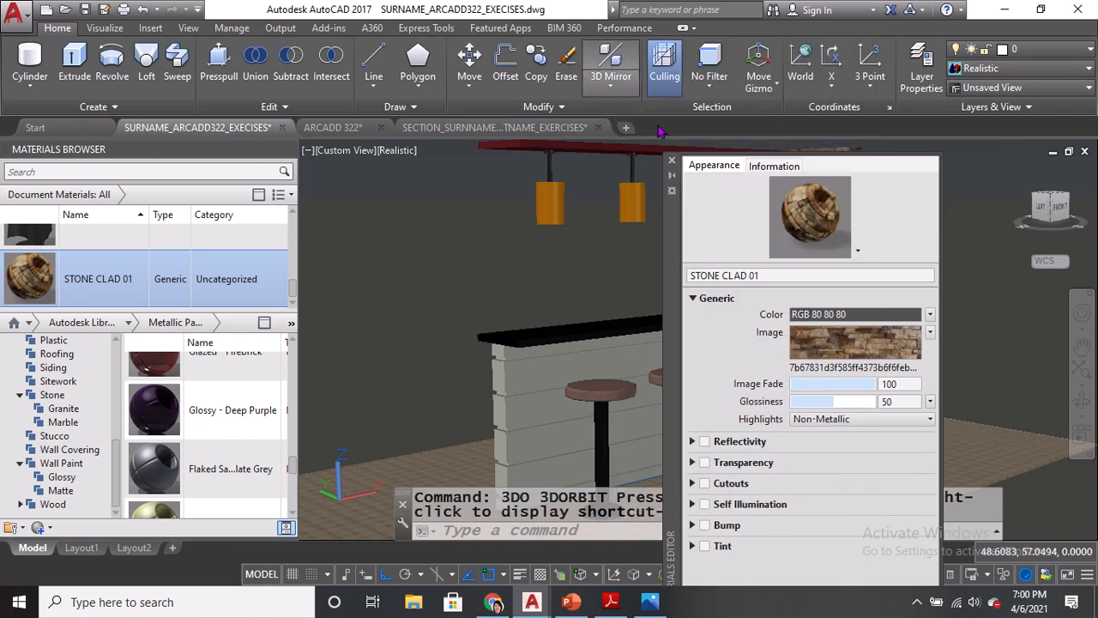
left_click(675, 167)
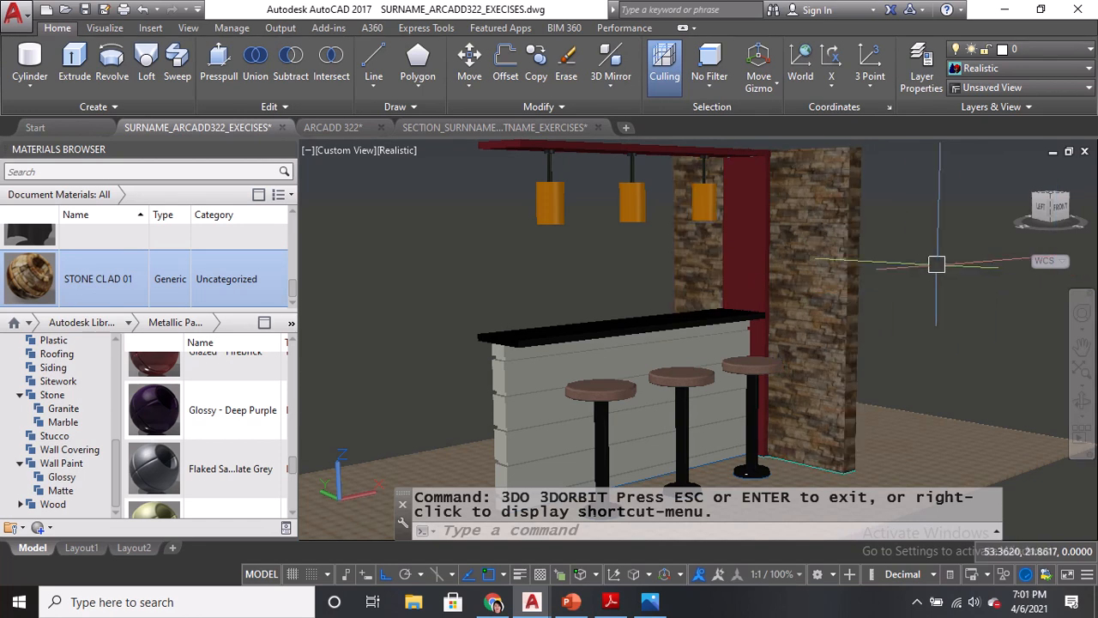
Configure the render presets to 1280 x 720 px - HDTV, render level 8 and High render accuracy.
type("rpref")
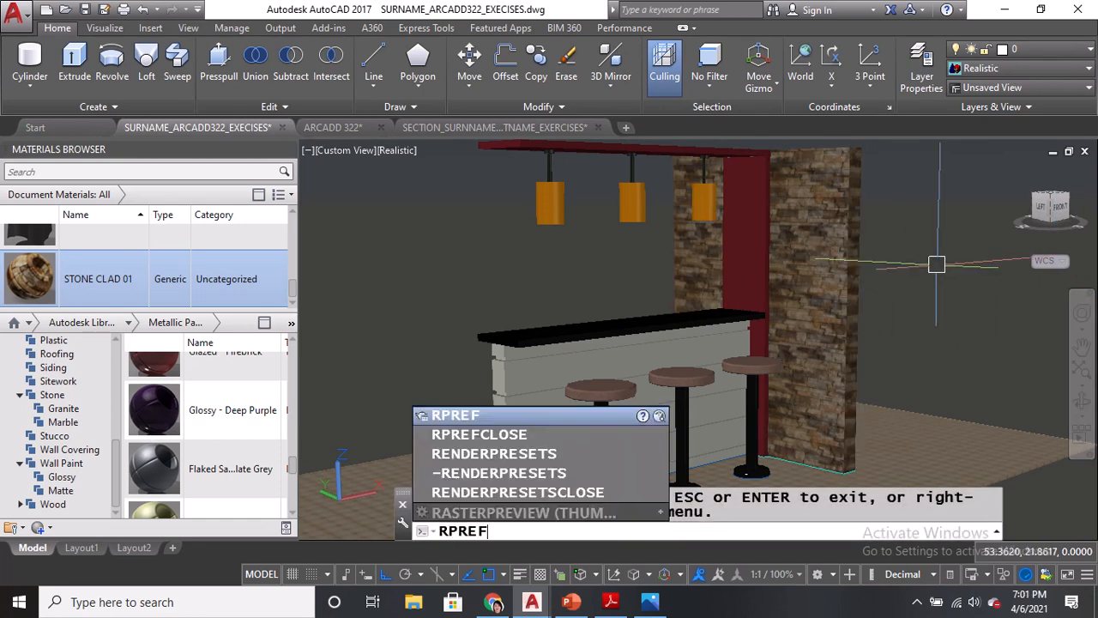
key("Return")
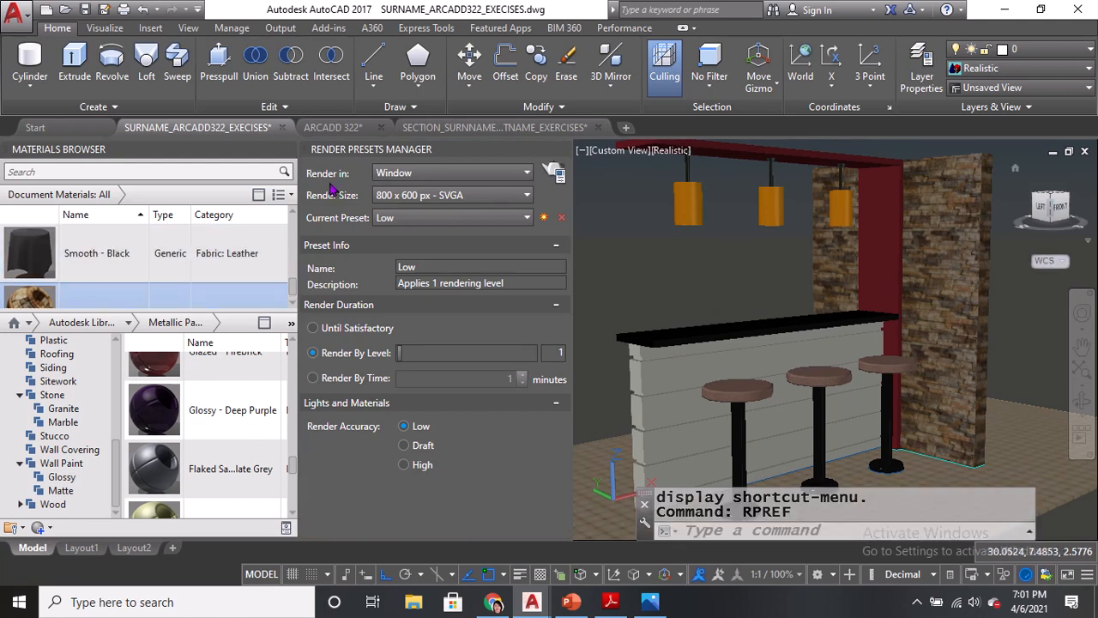
left_click(431, 197)
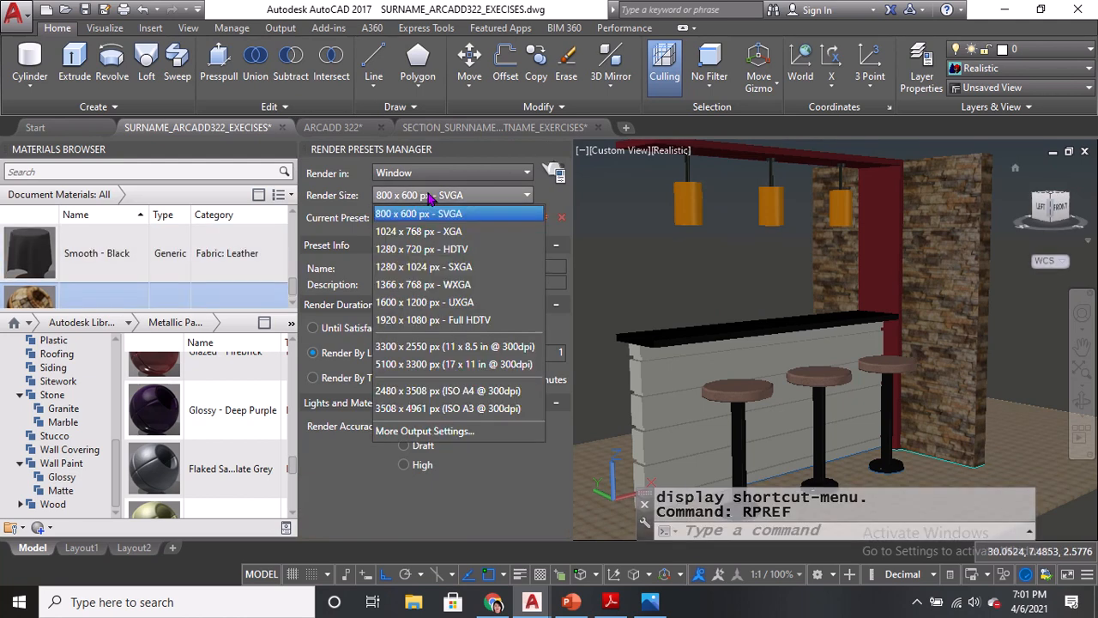
left_click(425, 250)
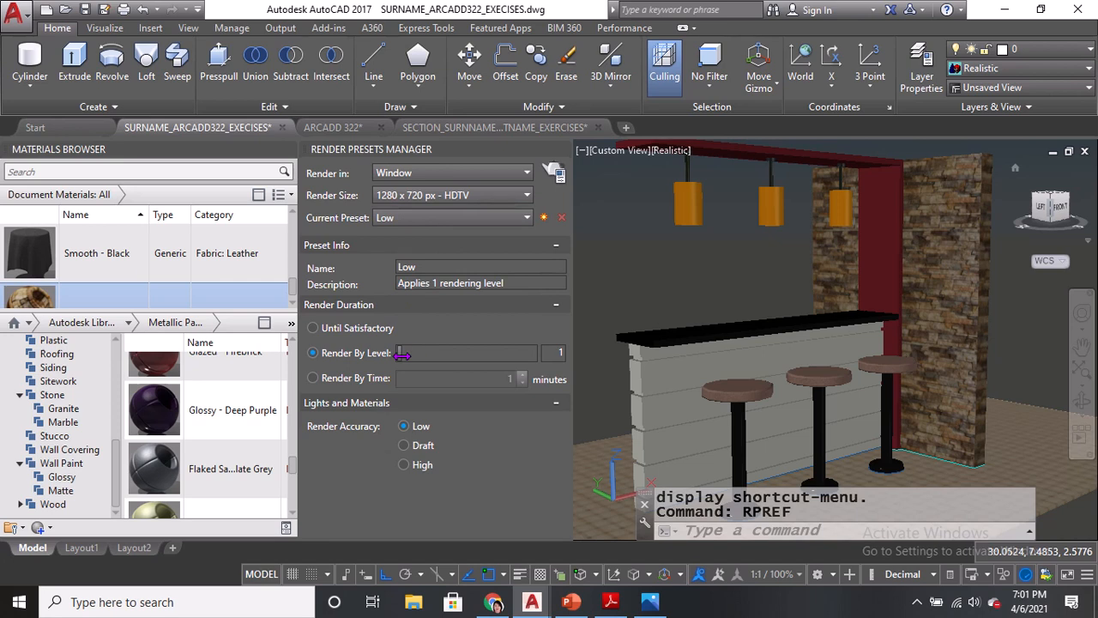
left_click_drag(401, 354, 409, 355)
left_click(405, 445)
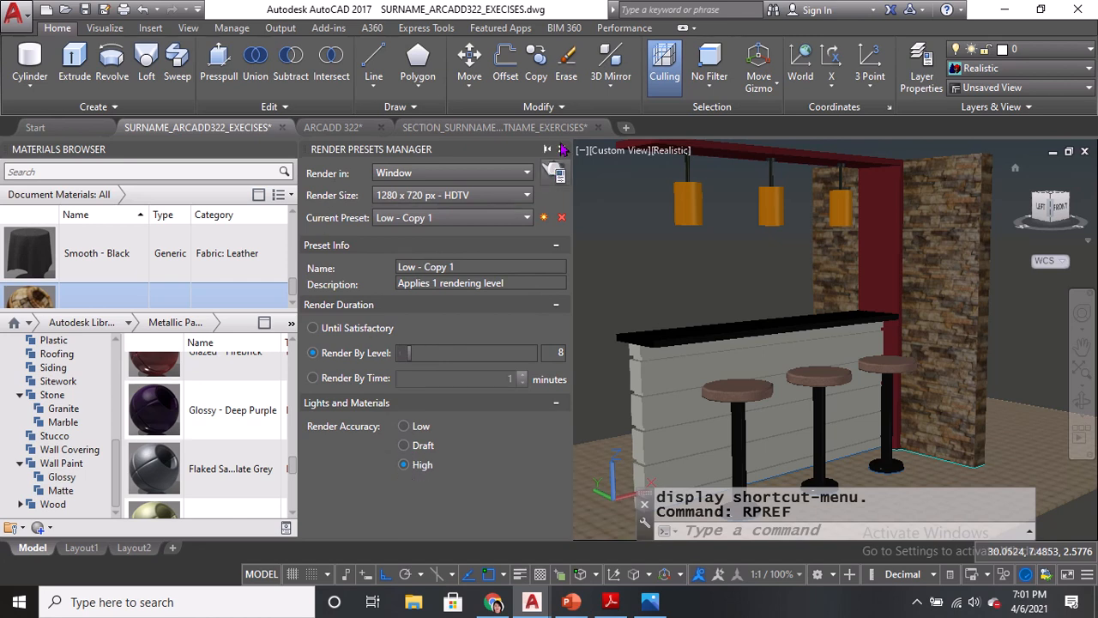
left_click(564, 150)
Render the lounge bar with its stone-clad wall from the current view, and close the render window.
middle_click_drag(837, 292, 829, 292)
type("RR")
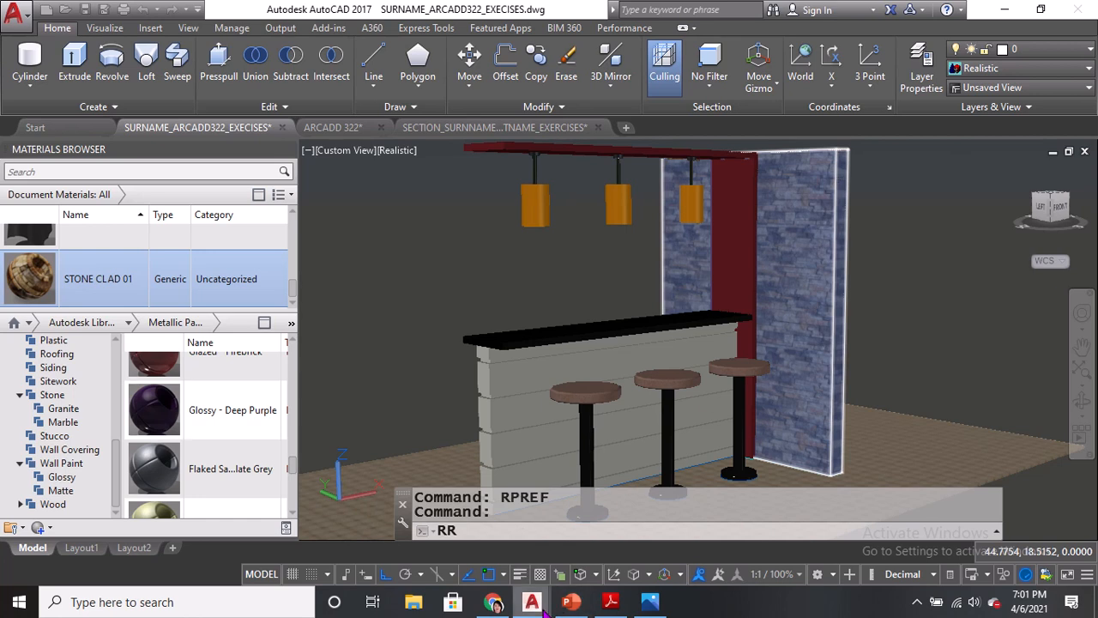
mouse_move(537, 604)
left_click(835, 540)
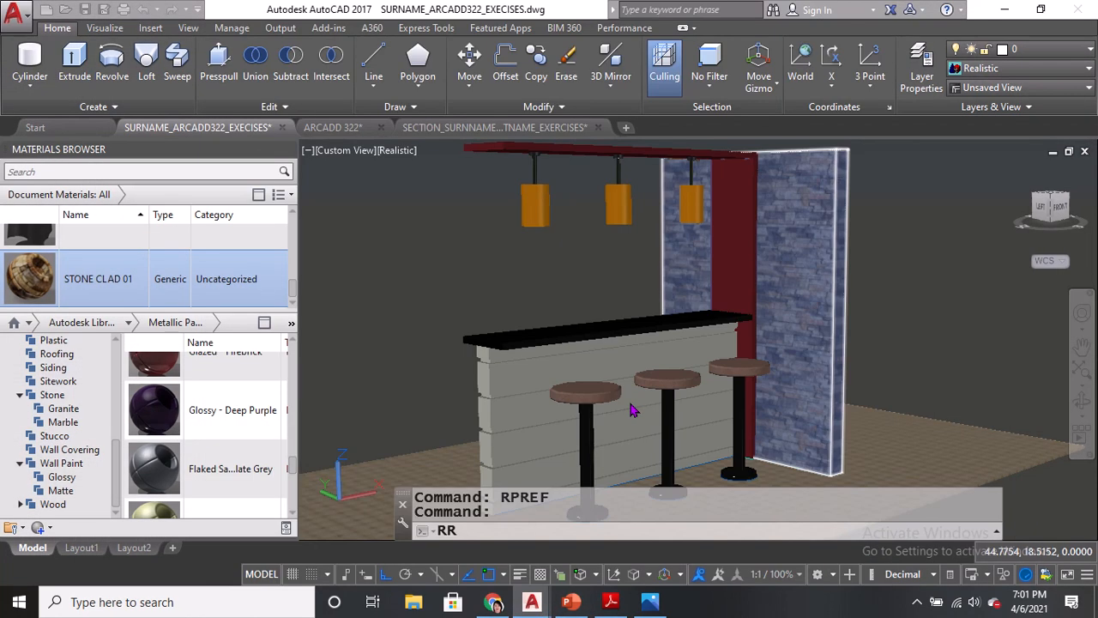
key("Return")
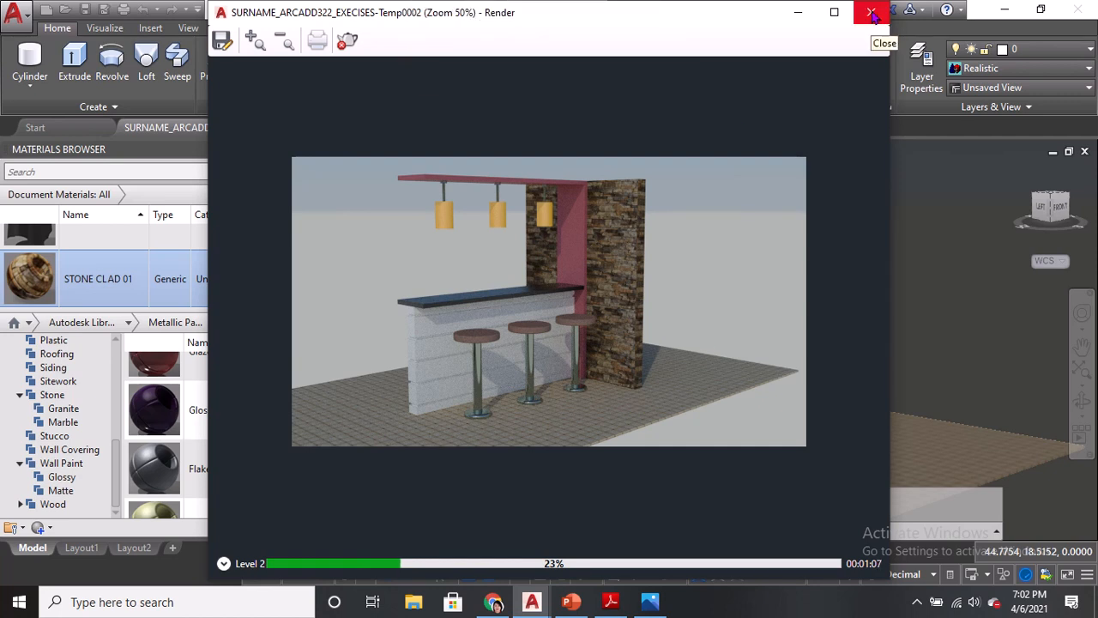
left_click(874, 15)
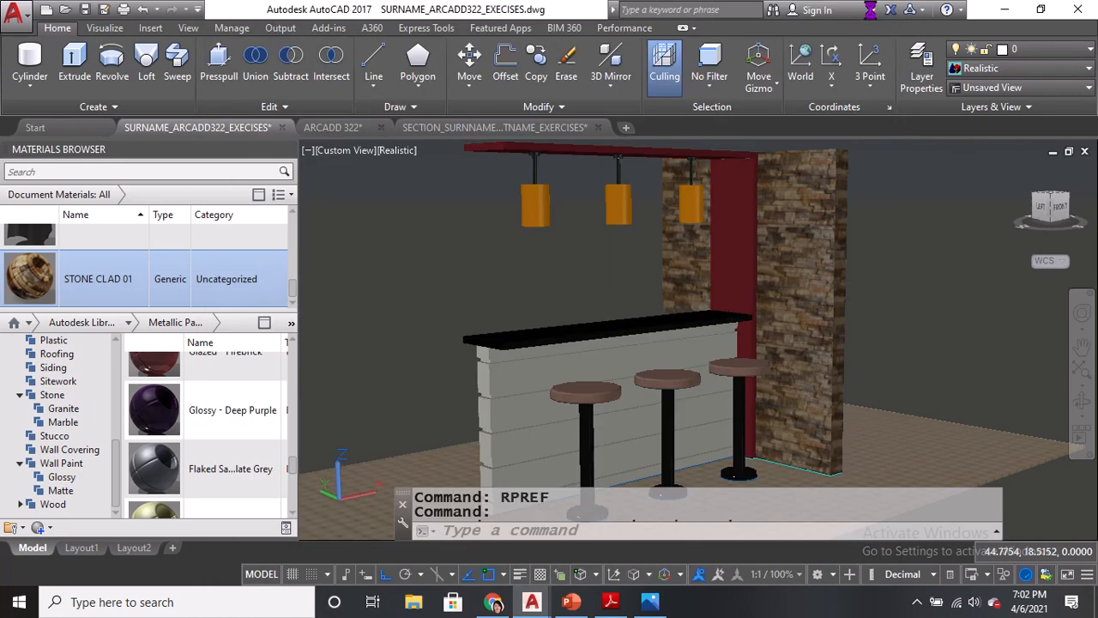
Examine the plan and elevation dimensions of the bar in EXERCISE 02.pdf in Adobe Reader, and return to the AutoCAD exercise drawing.
left_click(613, 603)
left_click(462, 53)
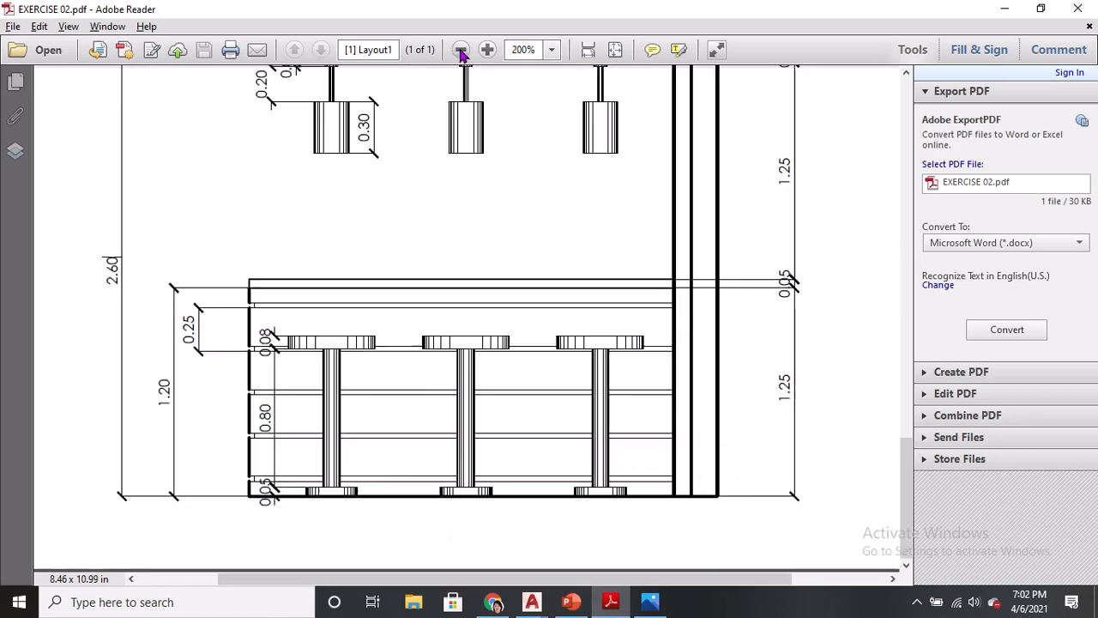
left_click(462, 53)
scroll(578, 380, "up", 4)
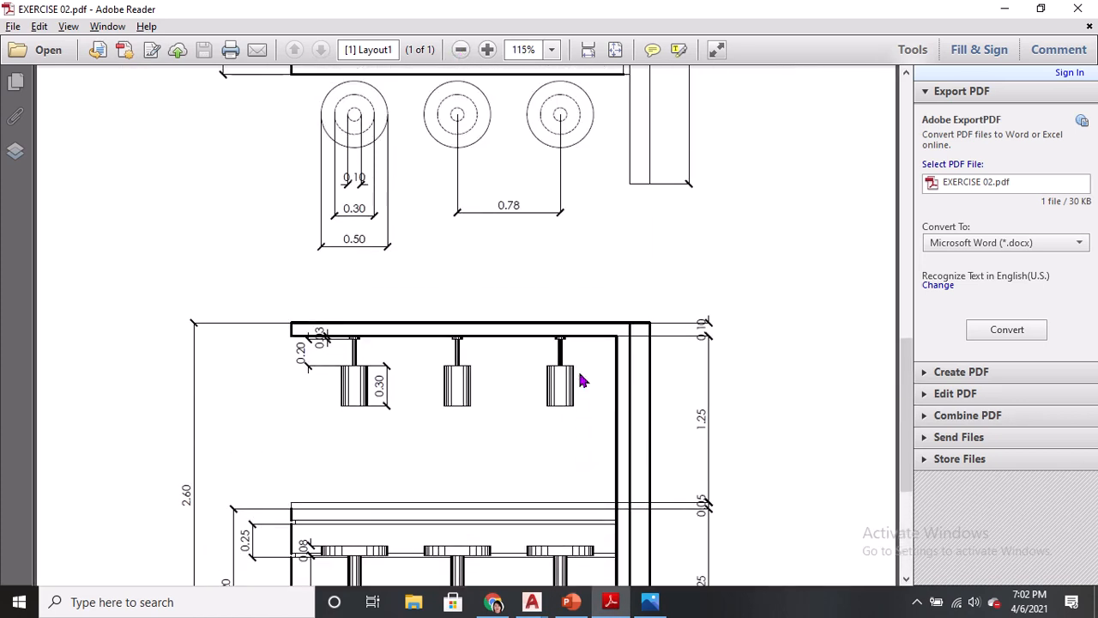
scroll(399, 154, "up", 3)
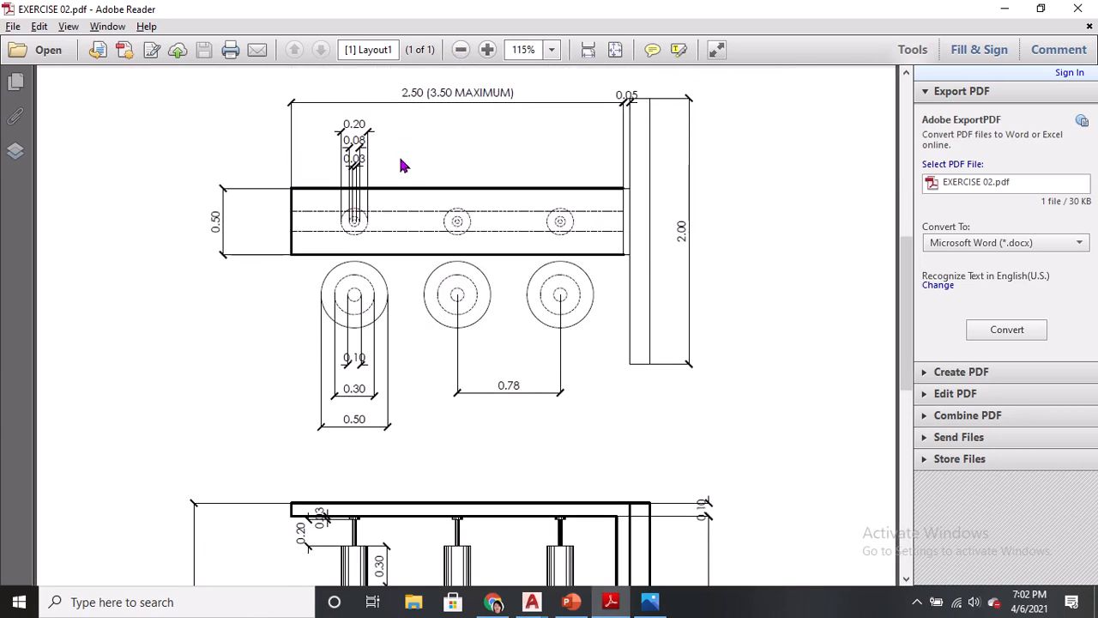
scroll(409, 189, "down", 5)
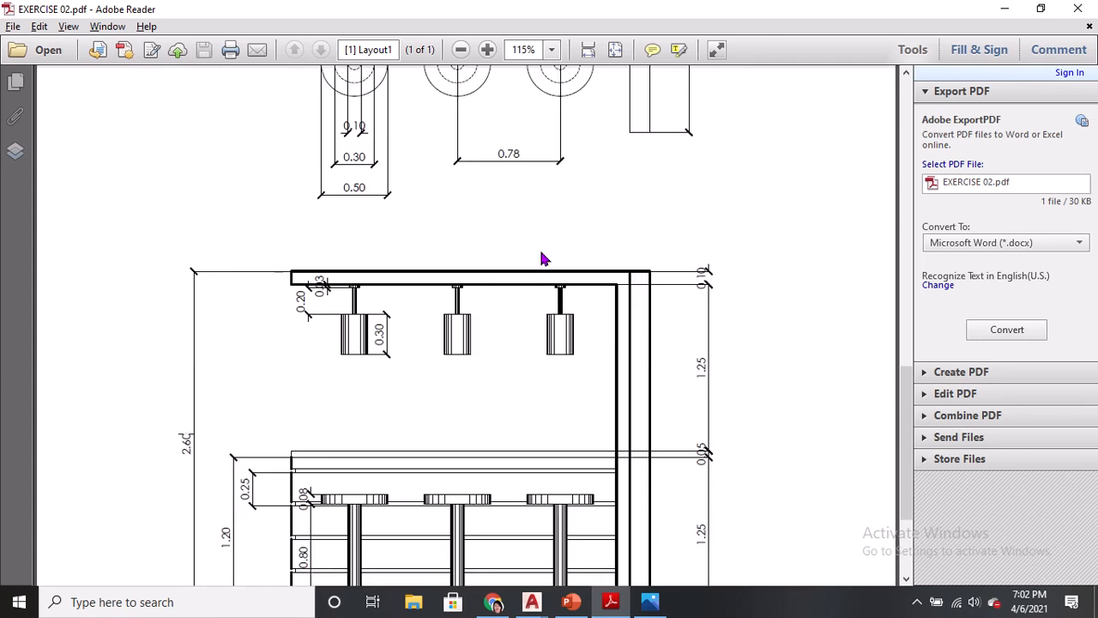
scroll(546, 231, "up", 3)
scroll(544, 206, "up", 2)
scroll(529, 314, "down", 7)
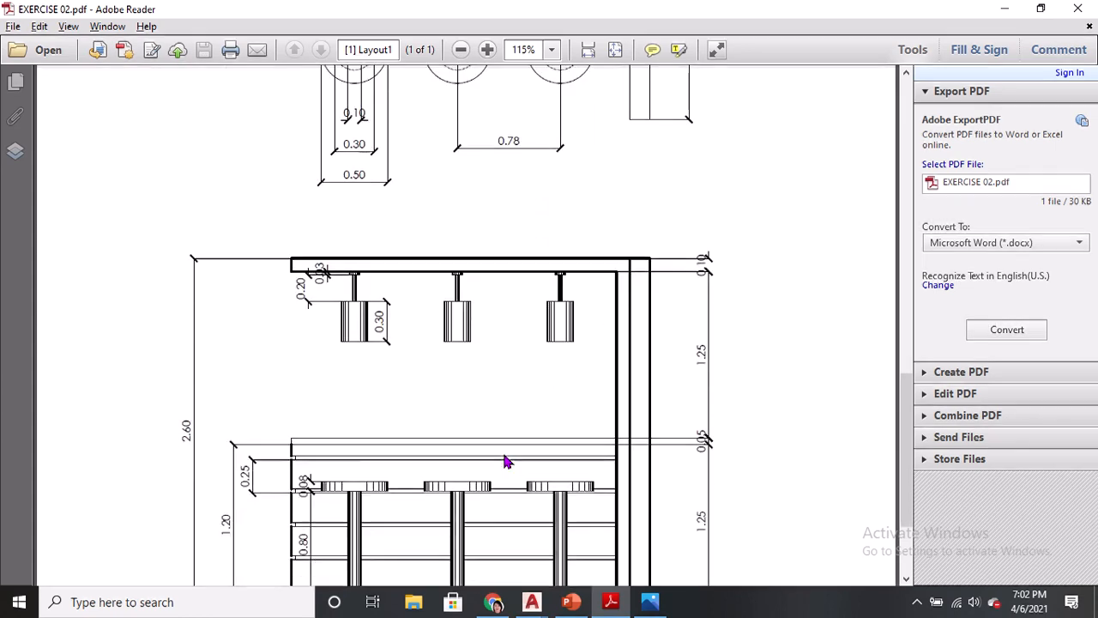
scroll(504, 463, "up", 2)
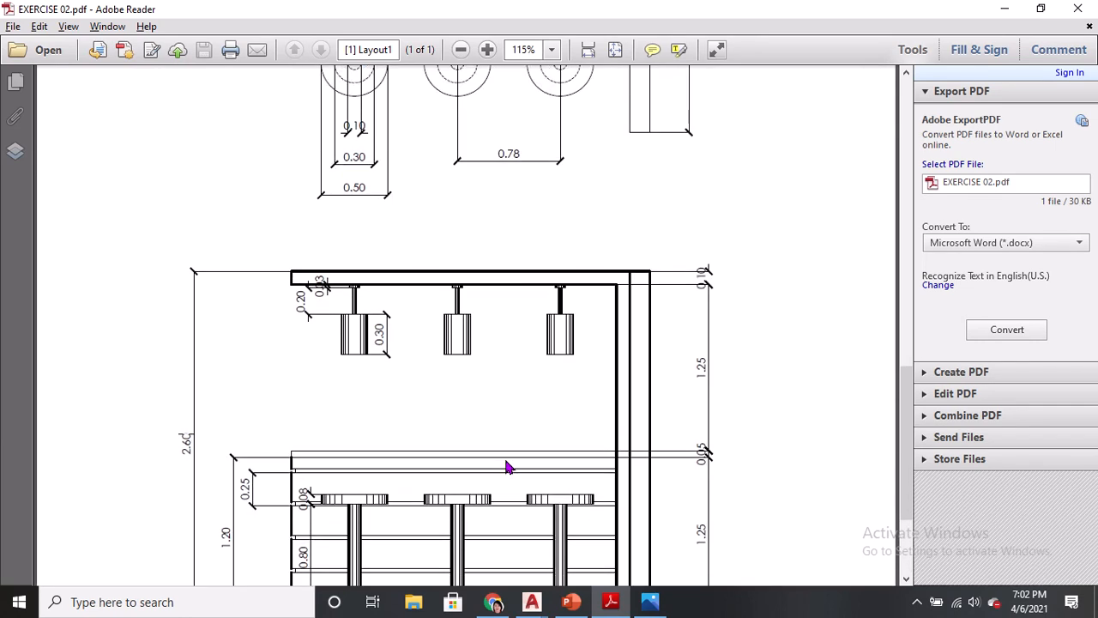
left_click(532, 603)
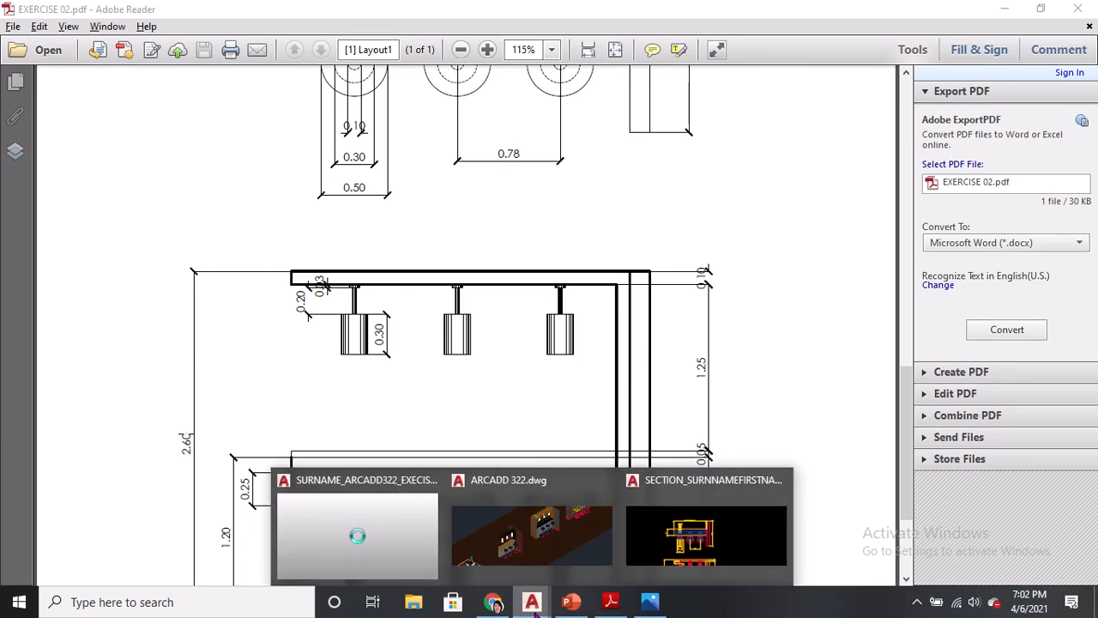
left_click(411, 522)
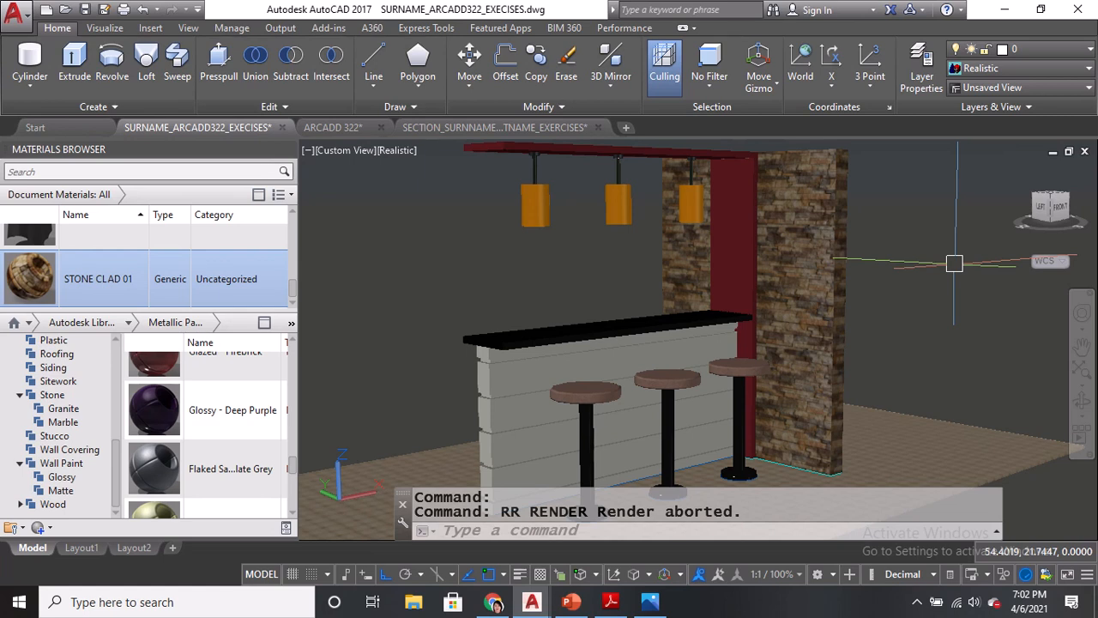
Switch to the ARCADD 322 drawing and orbit its sample lounge bars to a low, near eye-level view.
left_click(338, 127)
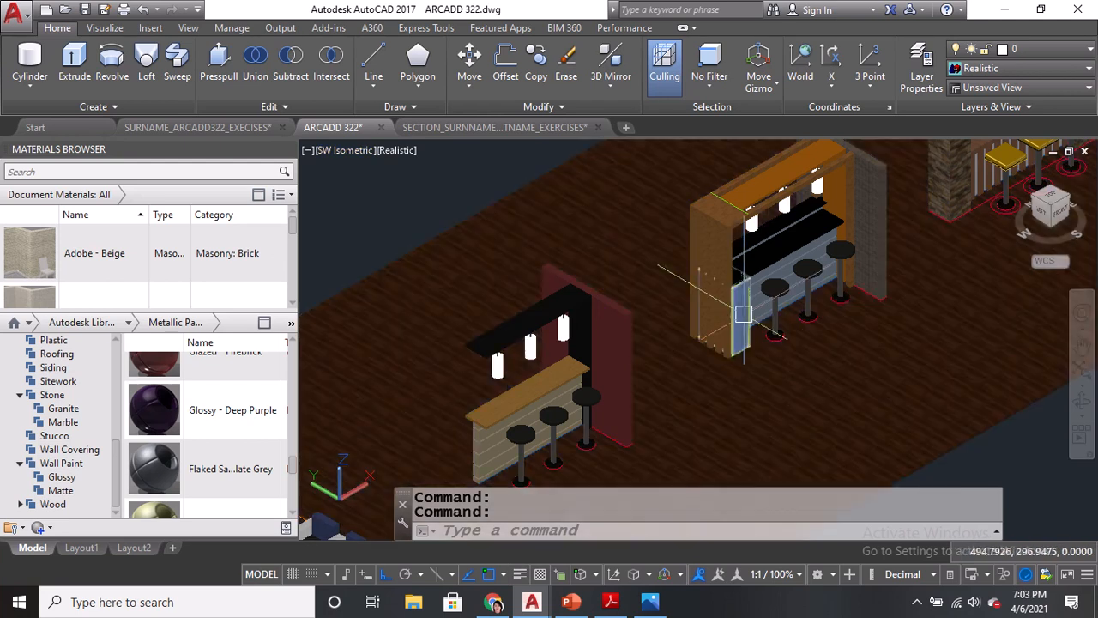
middle_click_drag(766, 294, 552, 354)
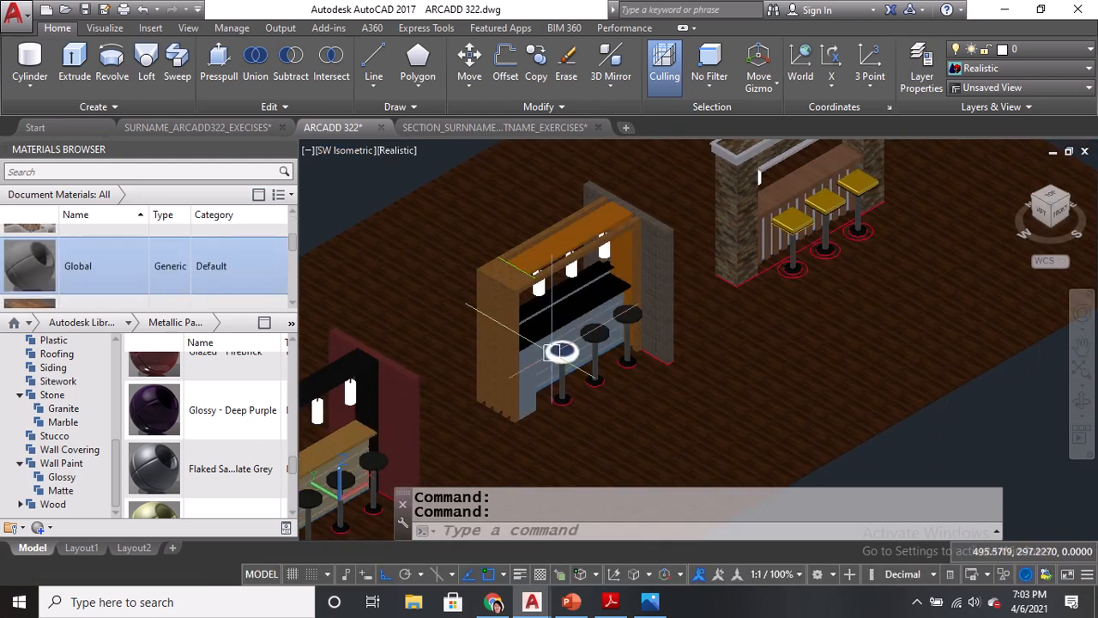
type("3DO")
key("Return")
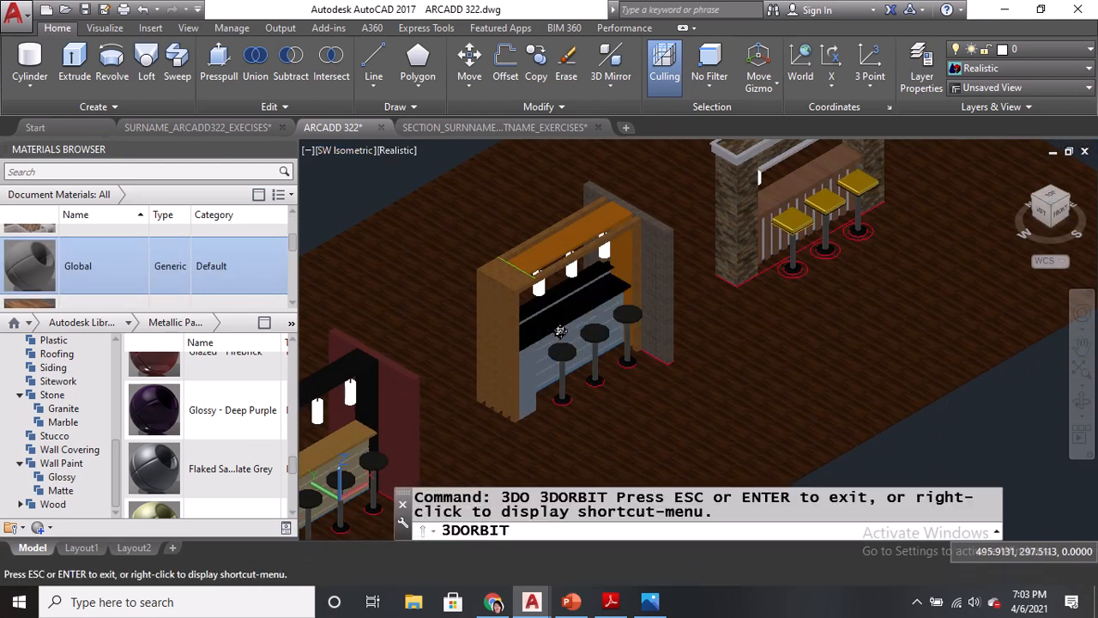
left_click_drag(560, 333, 546, 266)
key("Escape")
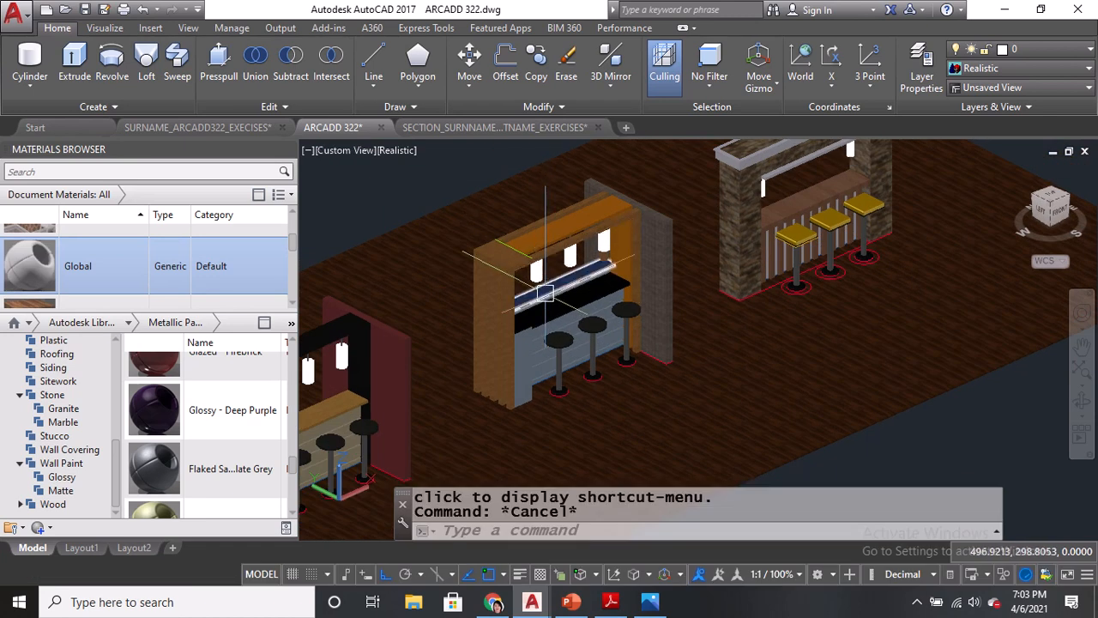
type("3DO")
key("Return")
left_click_drag(550, 303, 858, 308)
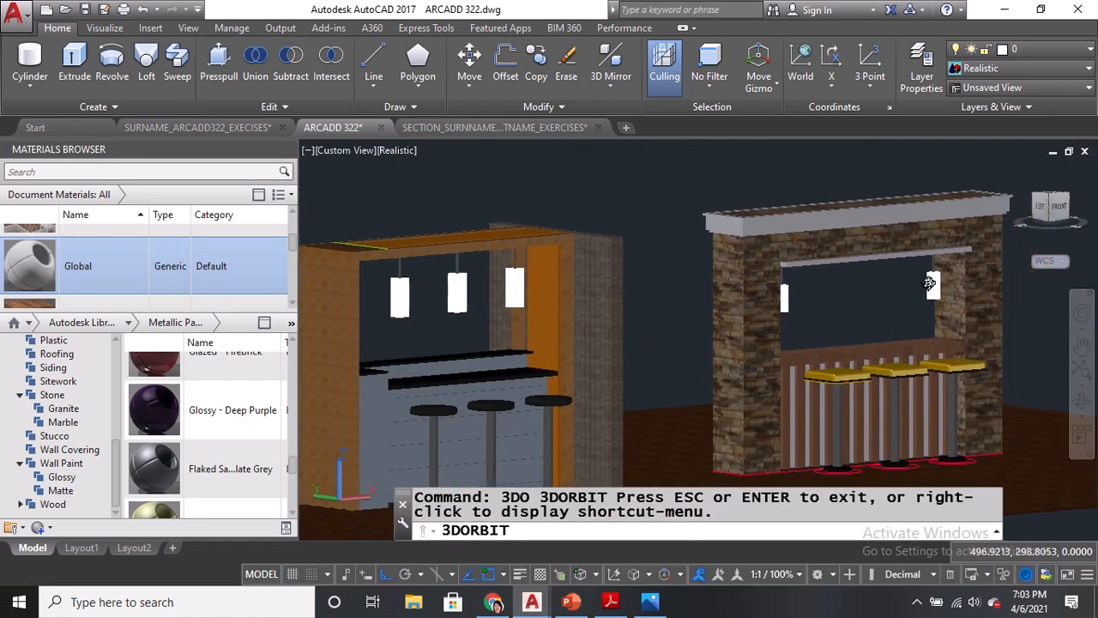
key("Return")
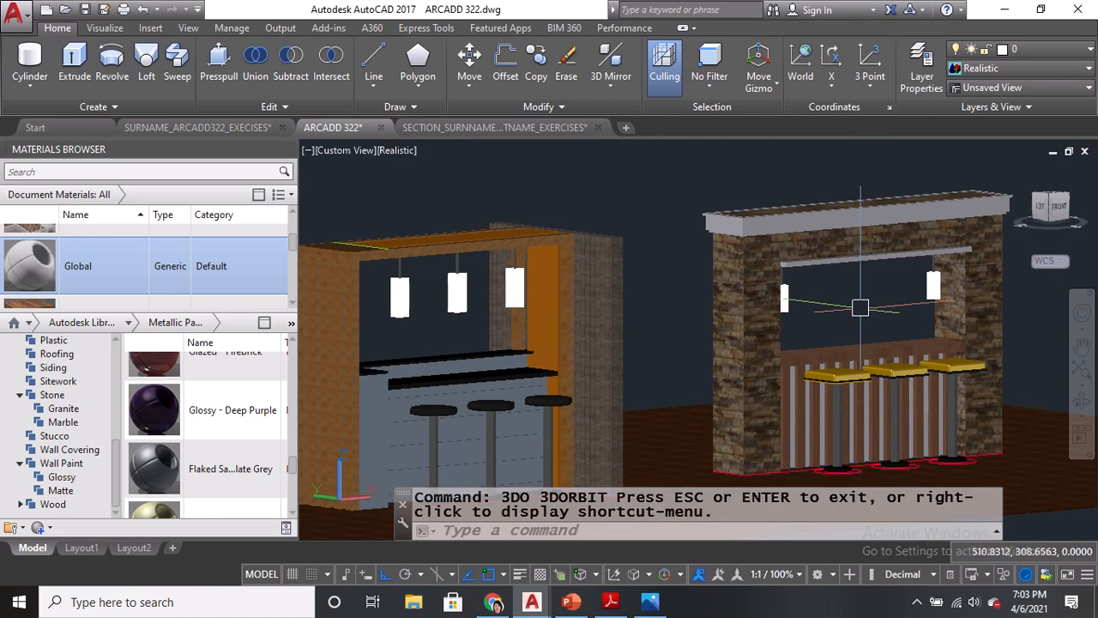
Set the PERSPECTIVE variable to 1 for the view of the sample bars.
type("PERSPECTIVE")
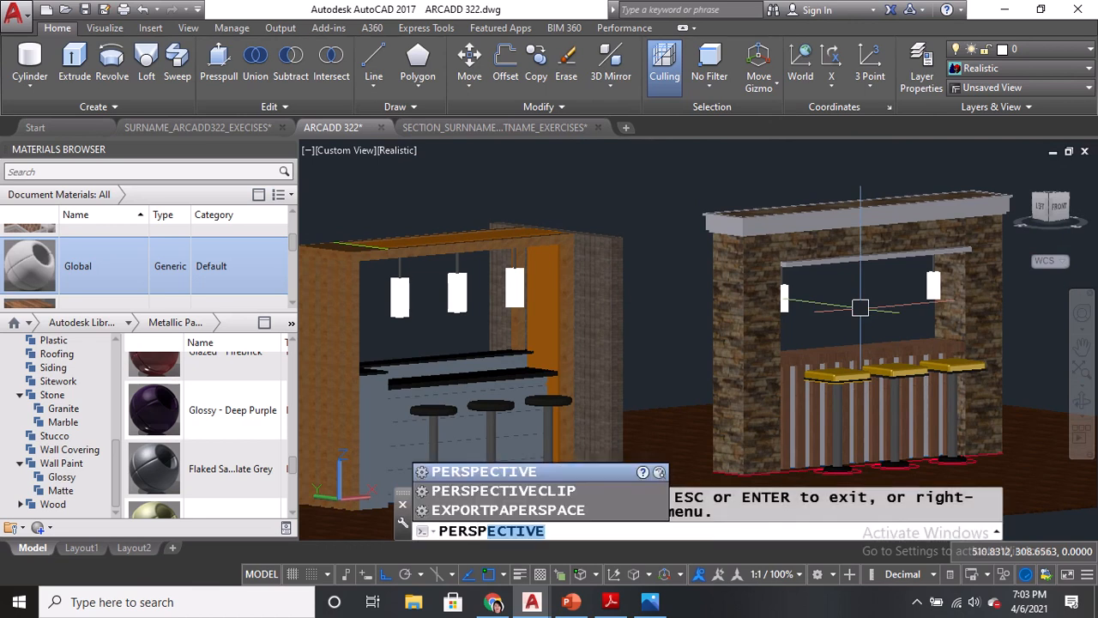
key("Return")
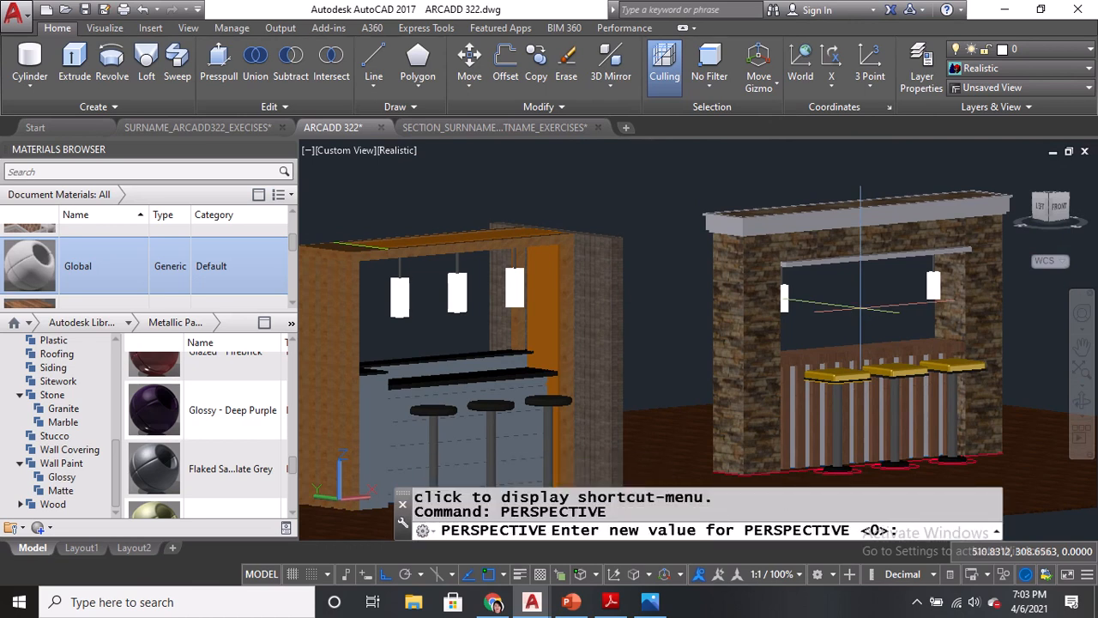
type("1")
key("Return")
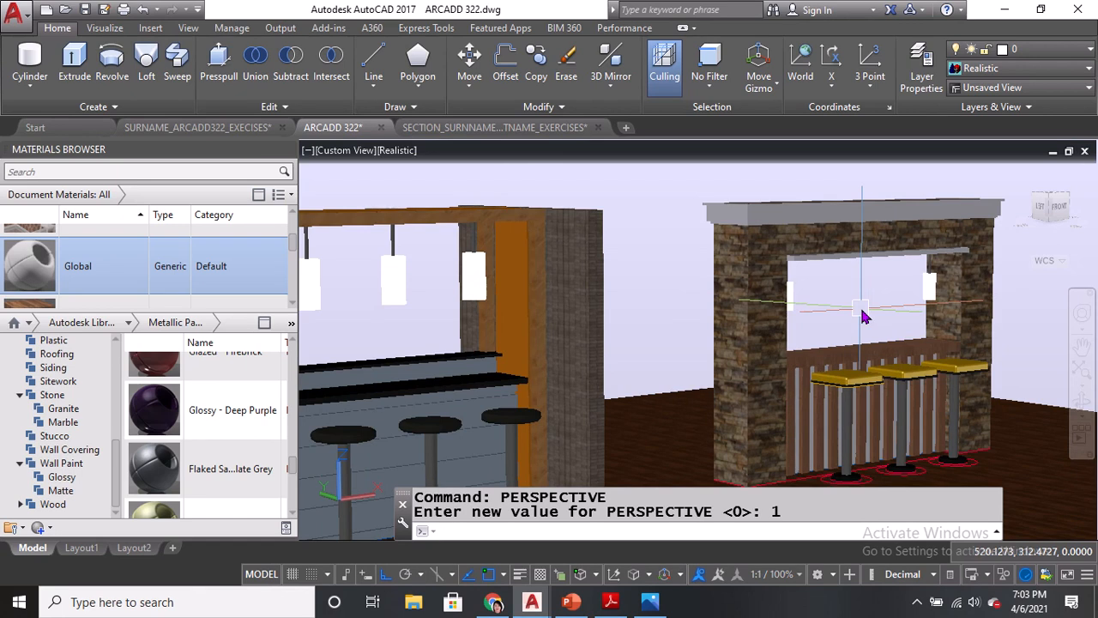
Examine the stone-clad bar and the neighbouring wood-framed bar up close in the perspective view.
middle_click_drag(865, 318, 605, 313, "shift")
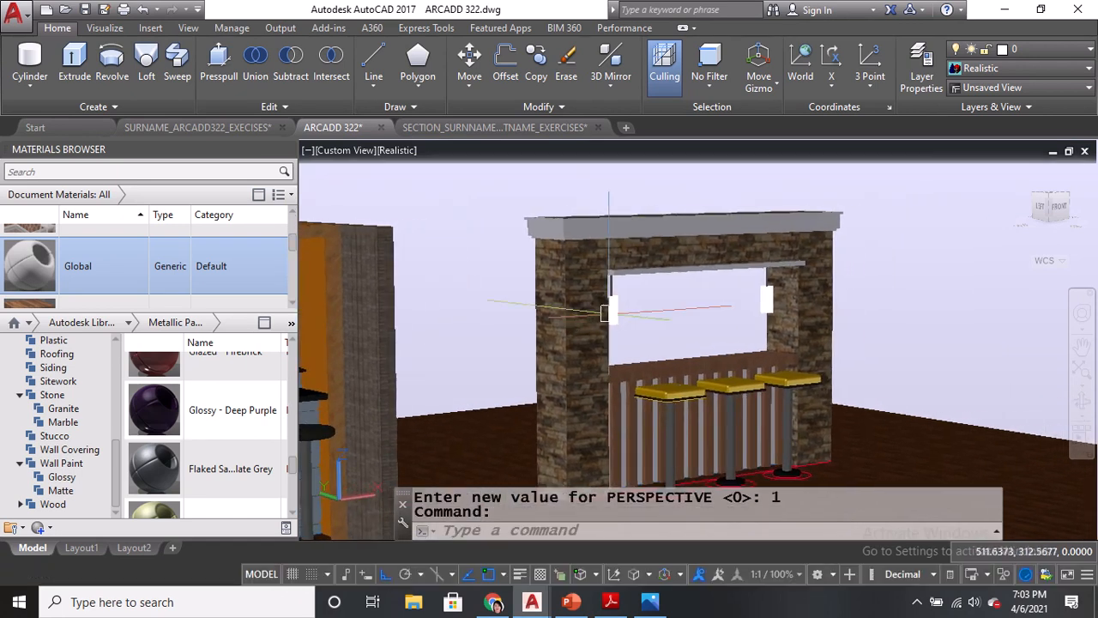
type("z")
key("Return")
key("Return")
left_click_drag(604, 324, 653, 279)
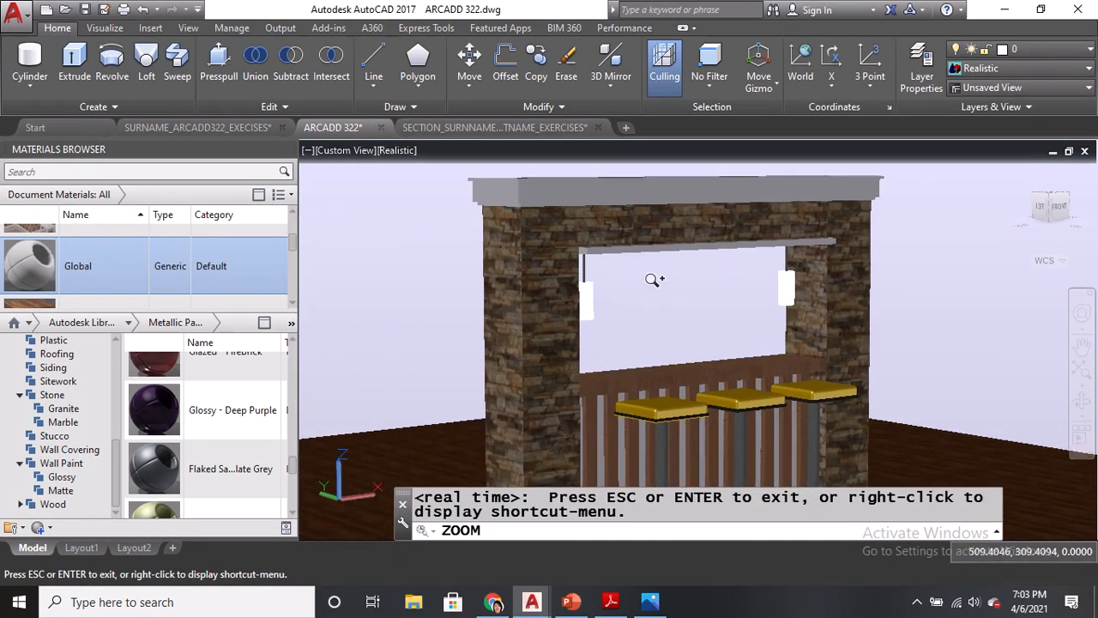
middle_click_drag(664, 295, 982, 212)
middle_click_drag(468, 312, 722, 310)
scroll(613, 341, "down", 2)
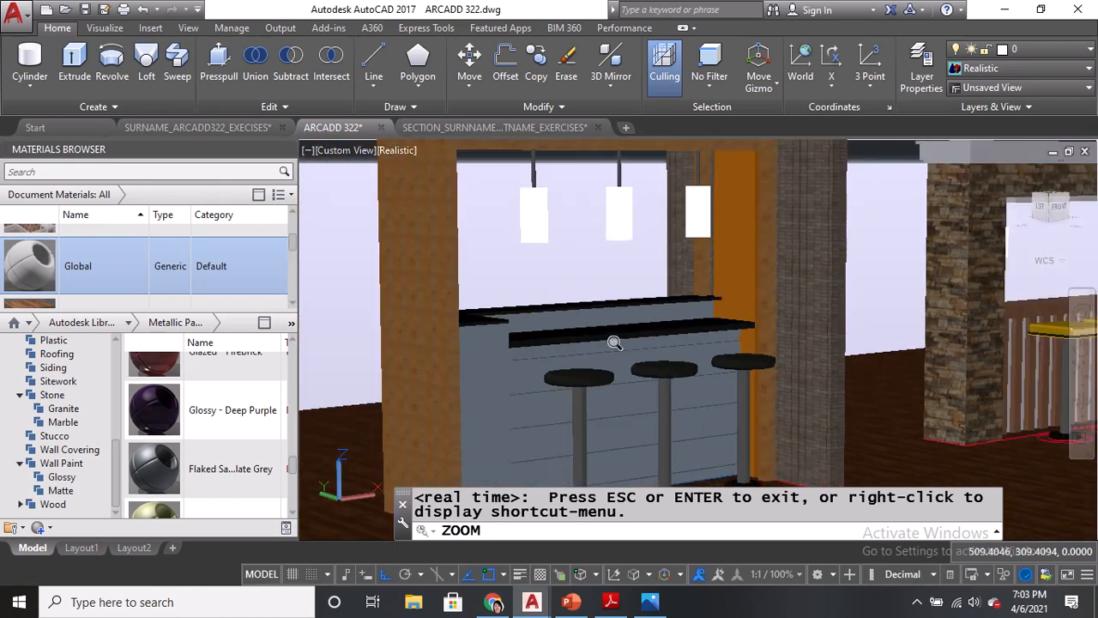
scroll(614, 341, "down", 5)
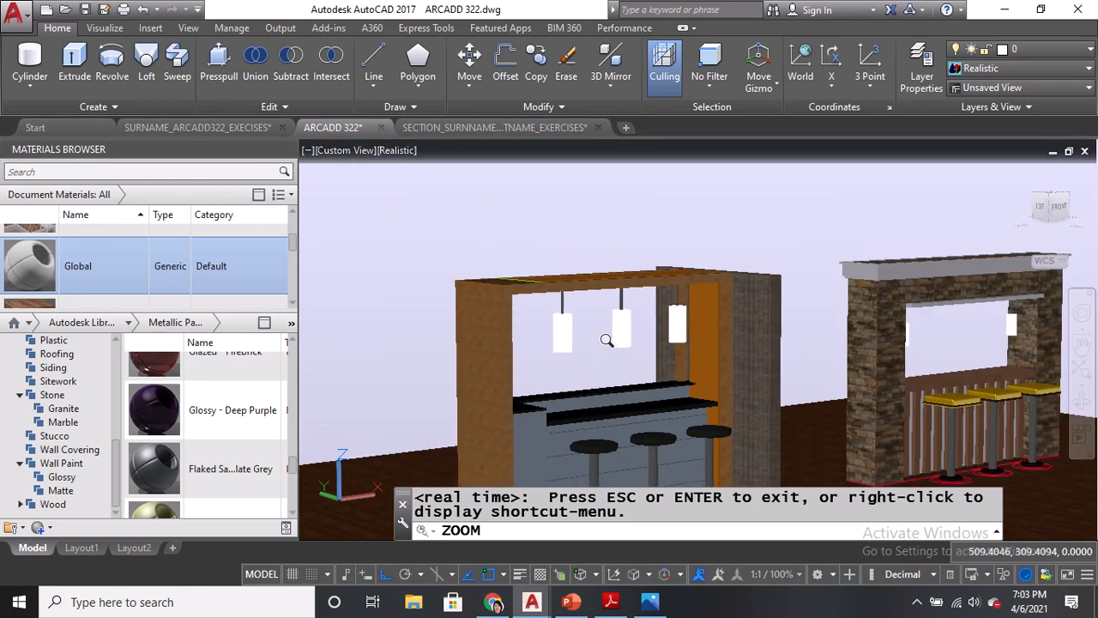
key("Escape")
Orbit the perspective view to show both sample bars from slightly above, and save the ARCADD 322 drawing.
type("30")
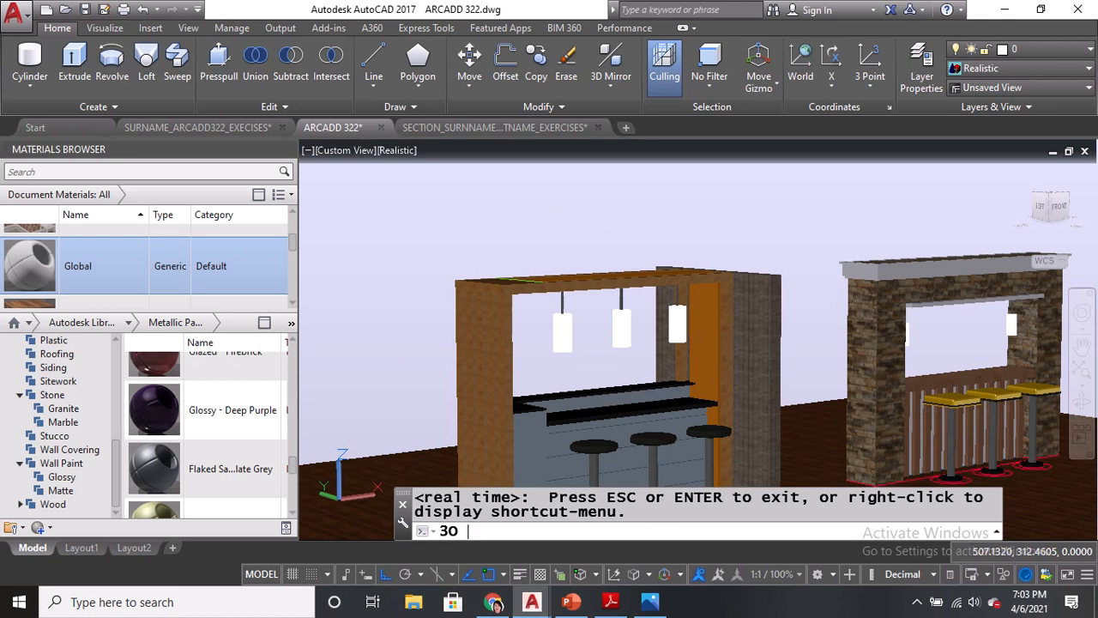
key("Return")
key("Escape")
key("Escape")
type("3D")
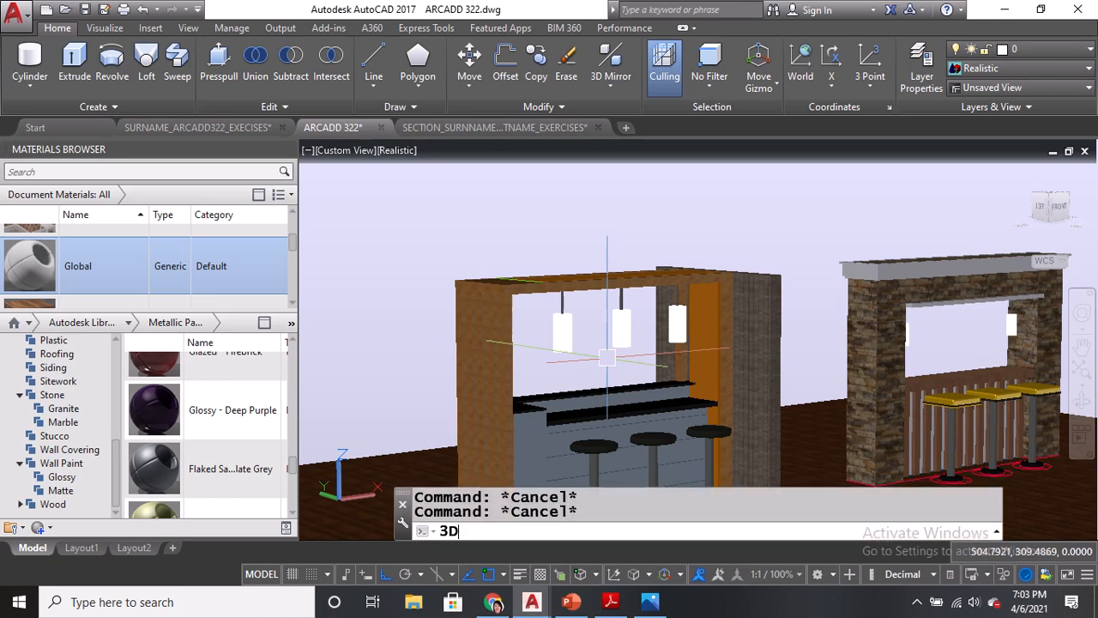
type("O")
key("Return")
mouse_move(607, 359)
left_mouse_down()
mouse_move(480, 358)
mouse_move(657, 386)
mouse_move(659, 347)
mouse_move(611, 347)
left_mouse_up()
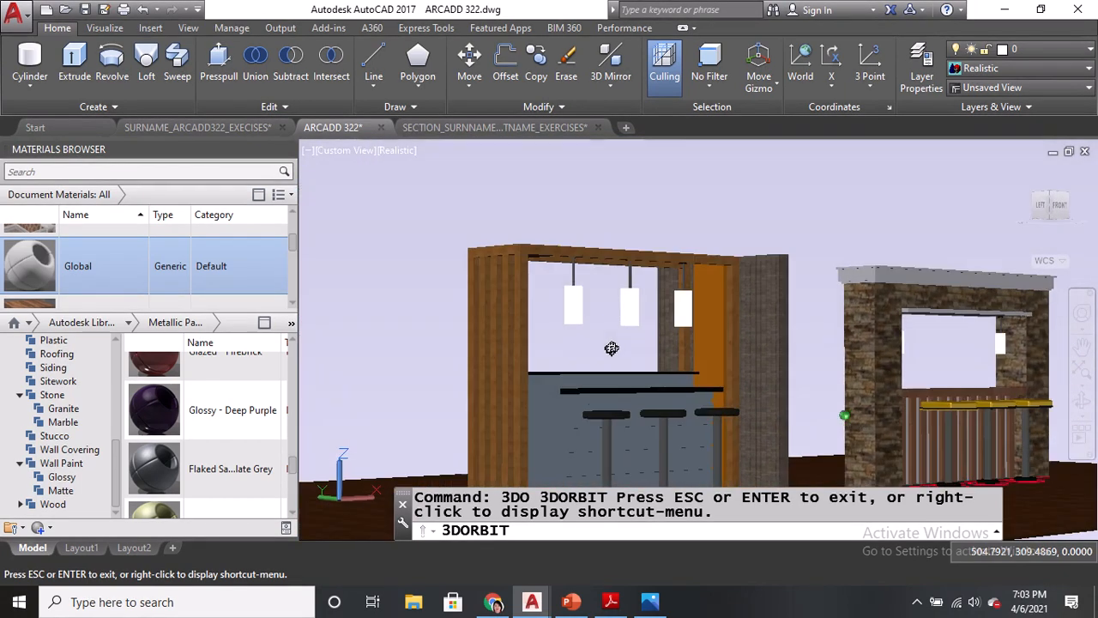
middle_click_drag(693, 374, 677, 342)
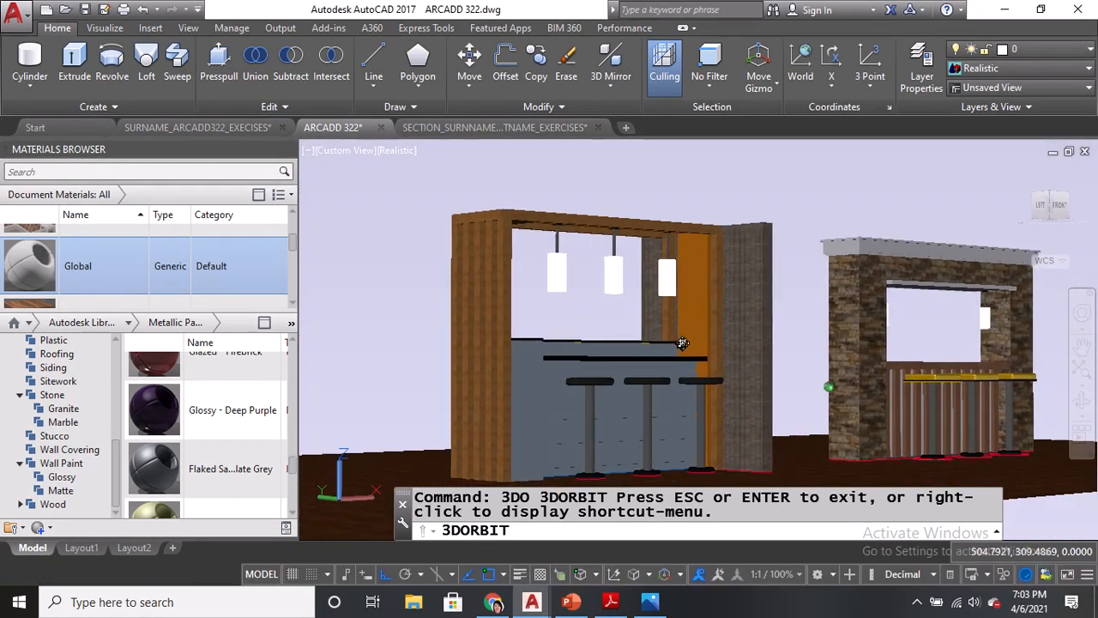
left_click_drag(682, 343, 687, 363)
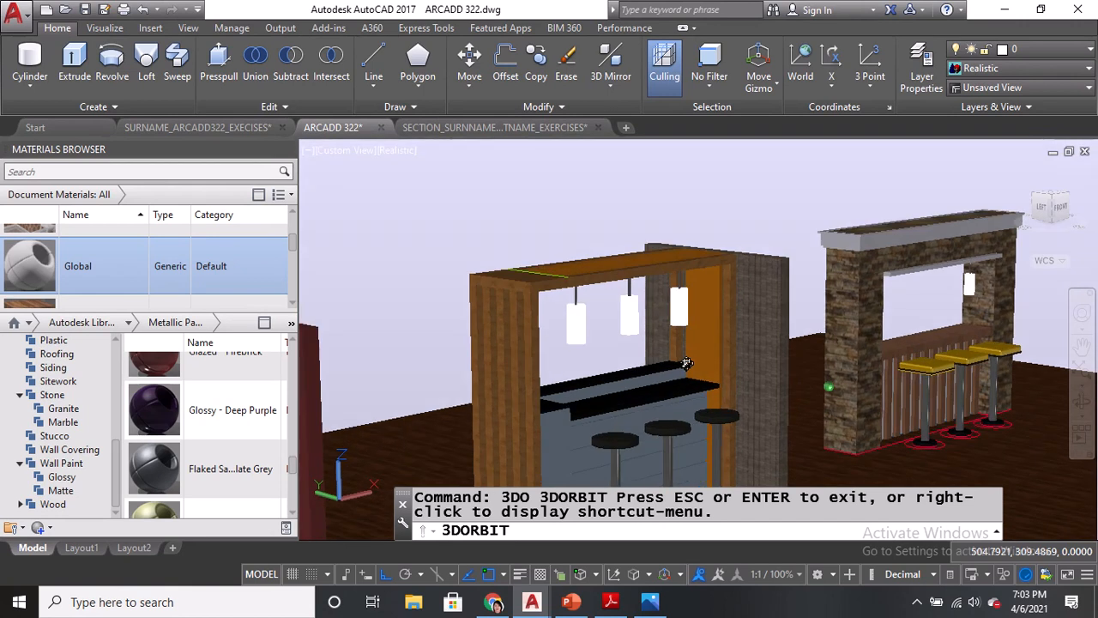
middle_click_drag(805, 367, 772, 320)
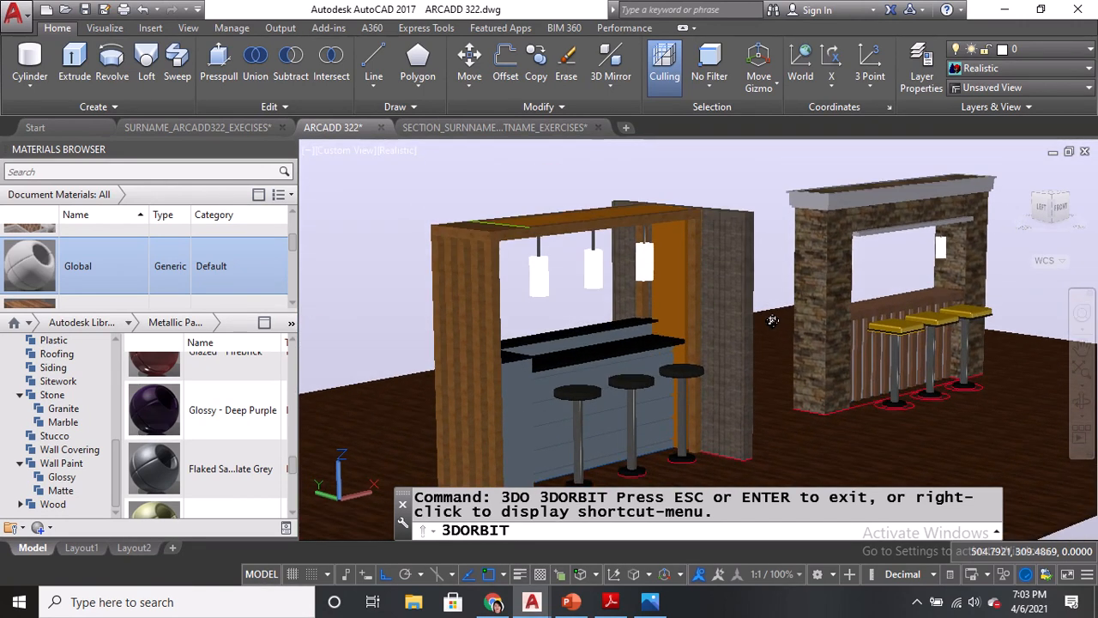
key("Escape")
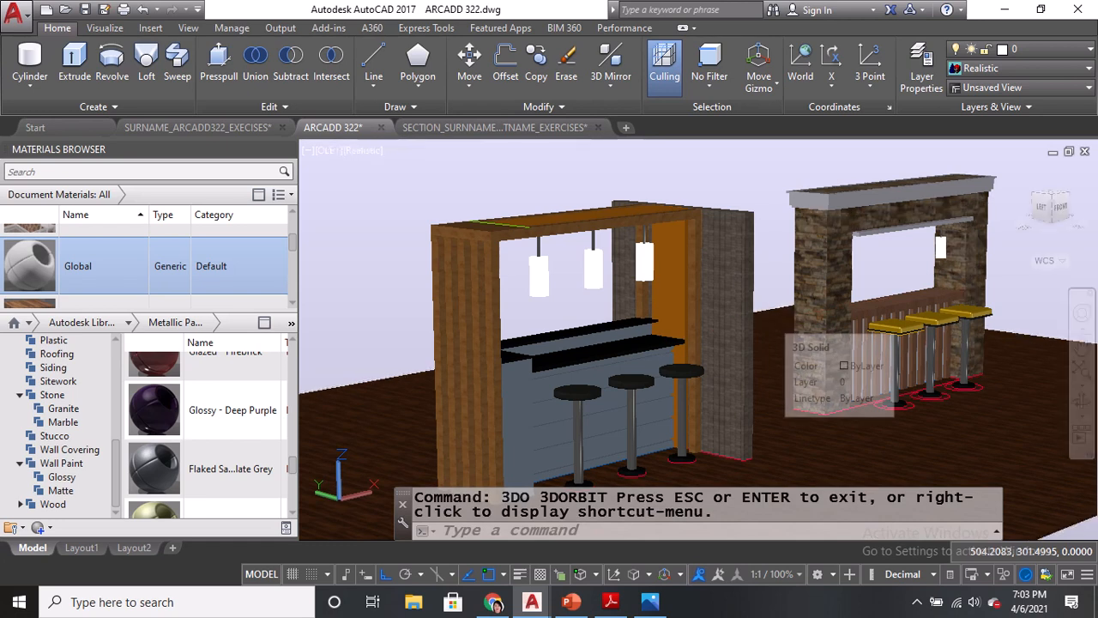
key("ctrl+s")
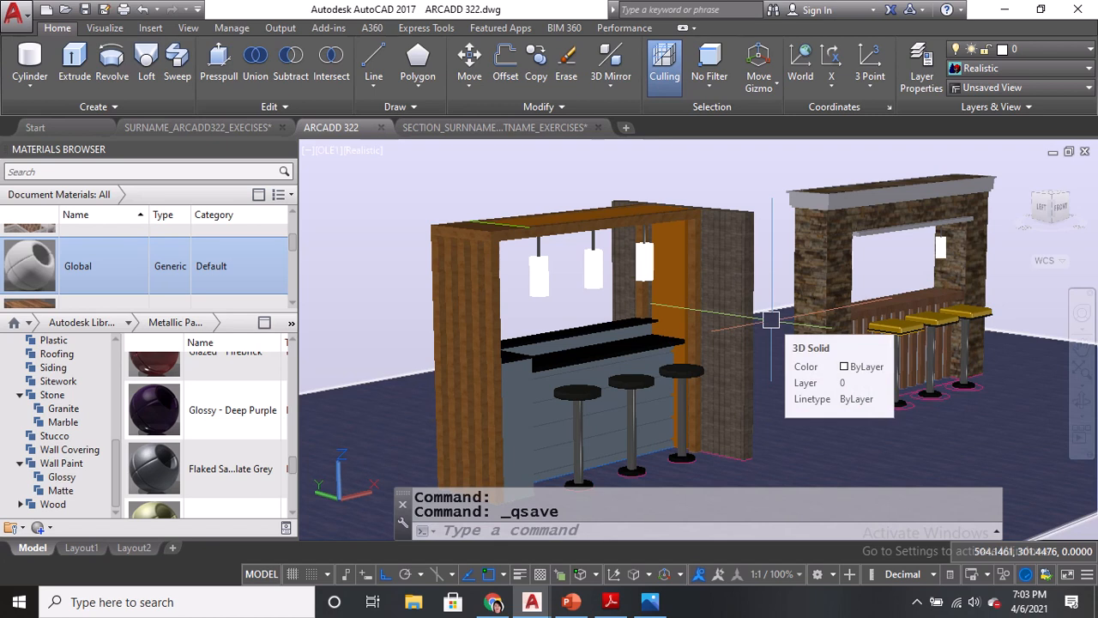
left_click(1028, 602)
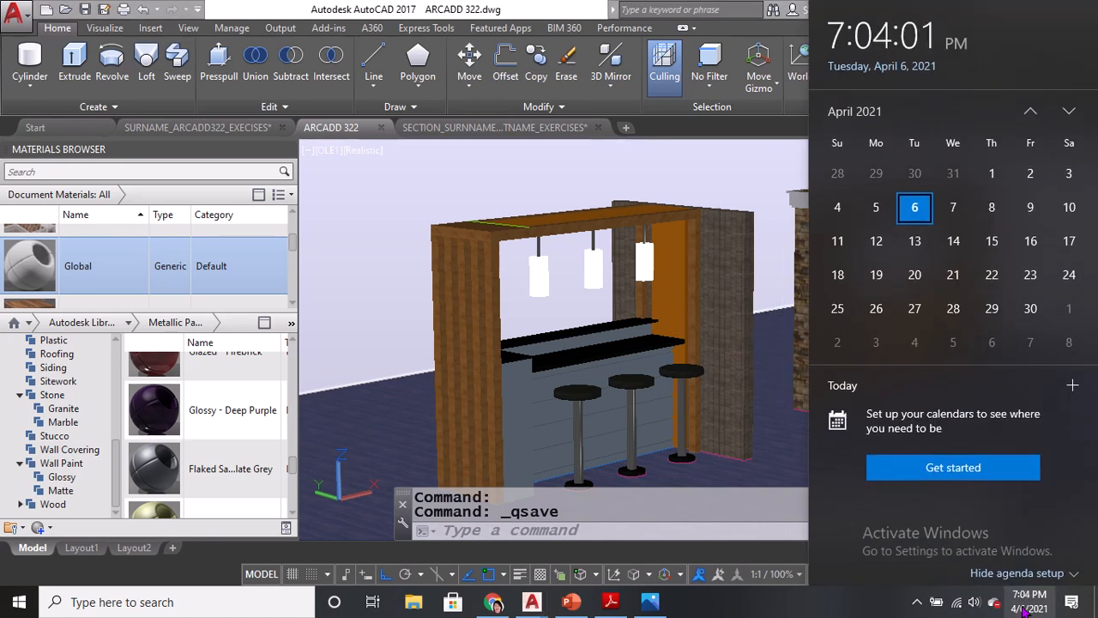
left_click(738, 610)
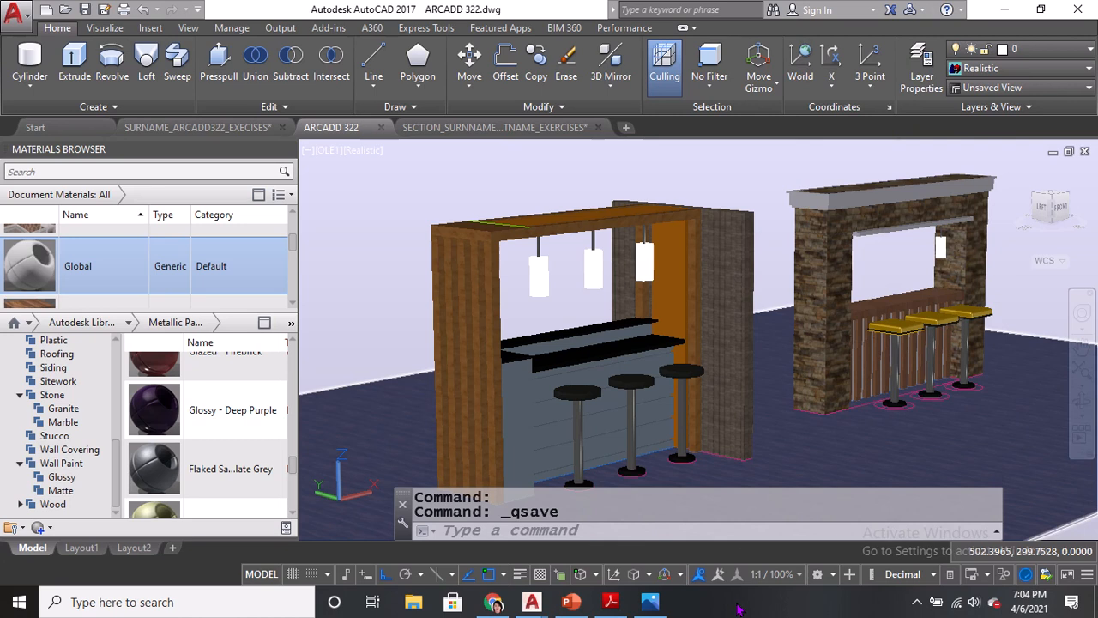